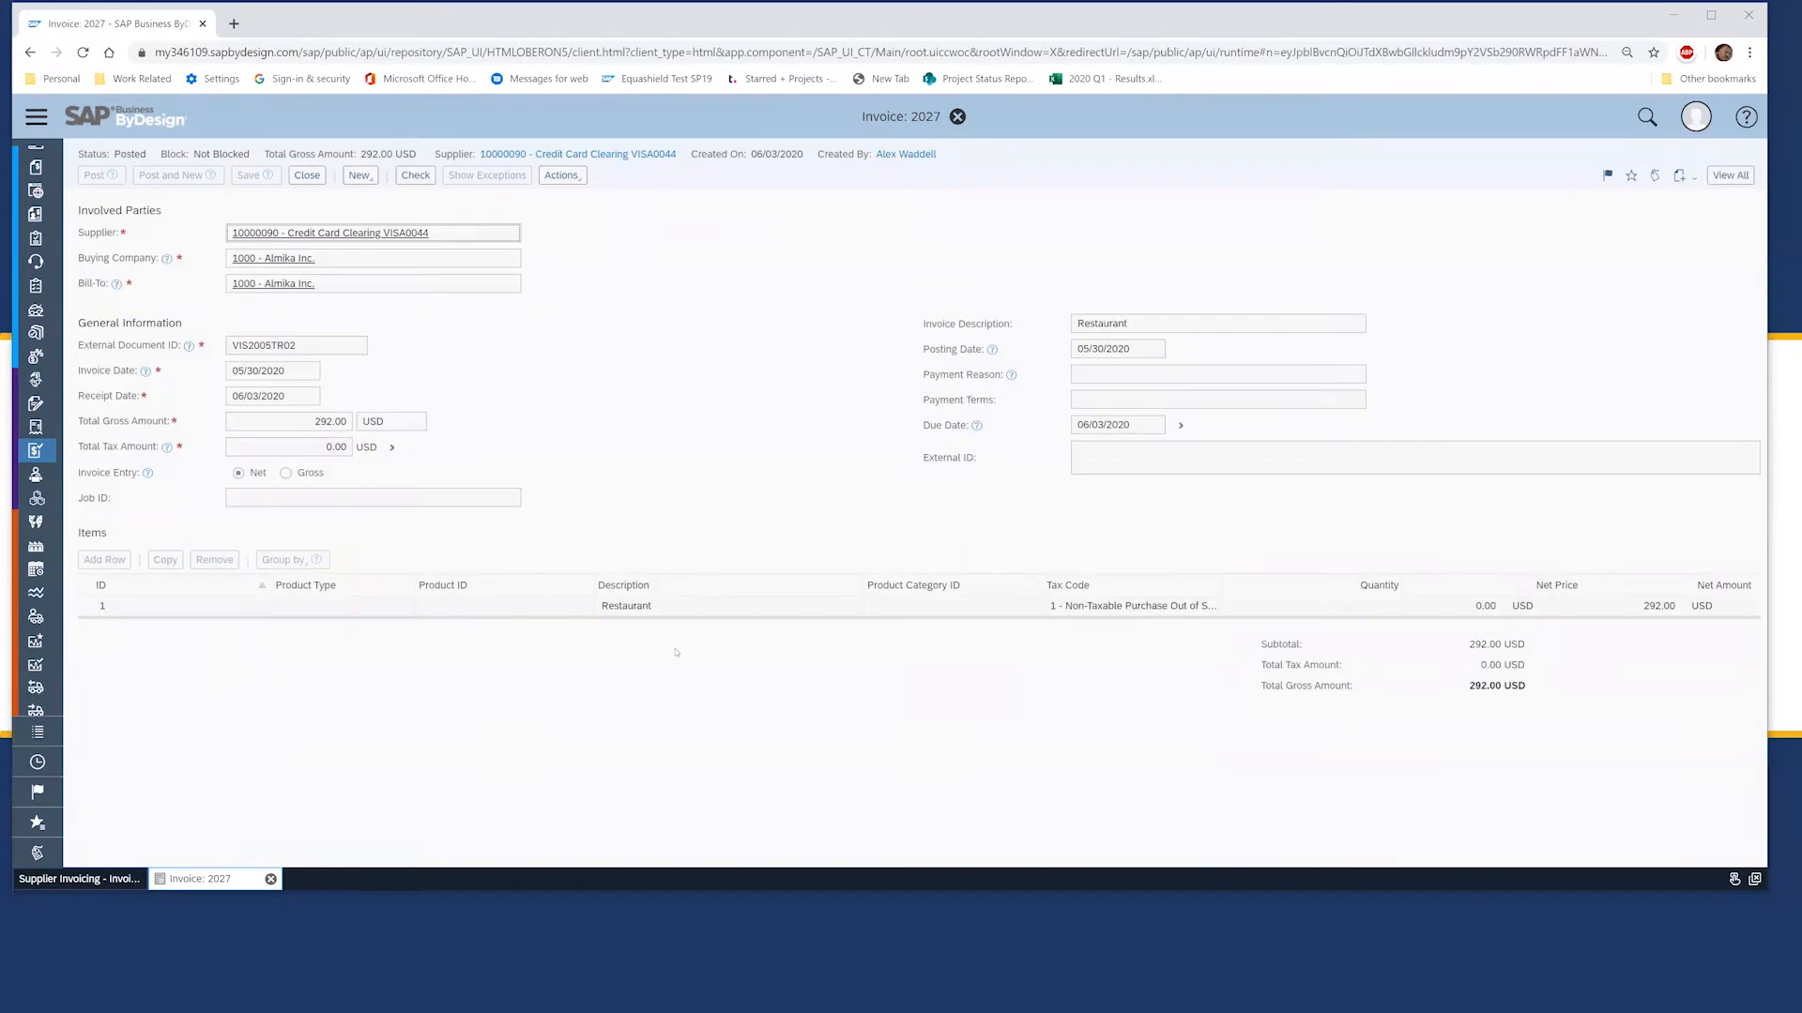
# Step: Check the Restaurant line's G/L account and cost center, then close invoice 2027 without saving
pyautogui.click(731, 610)
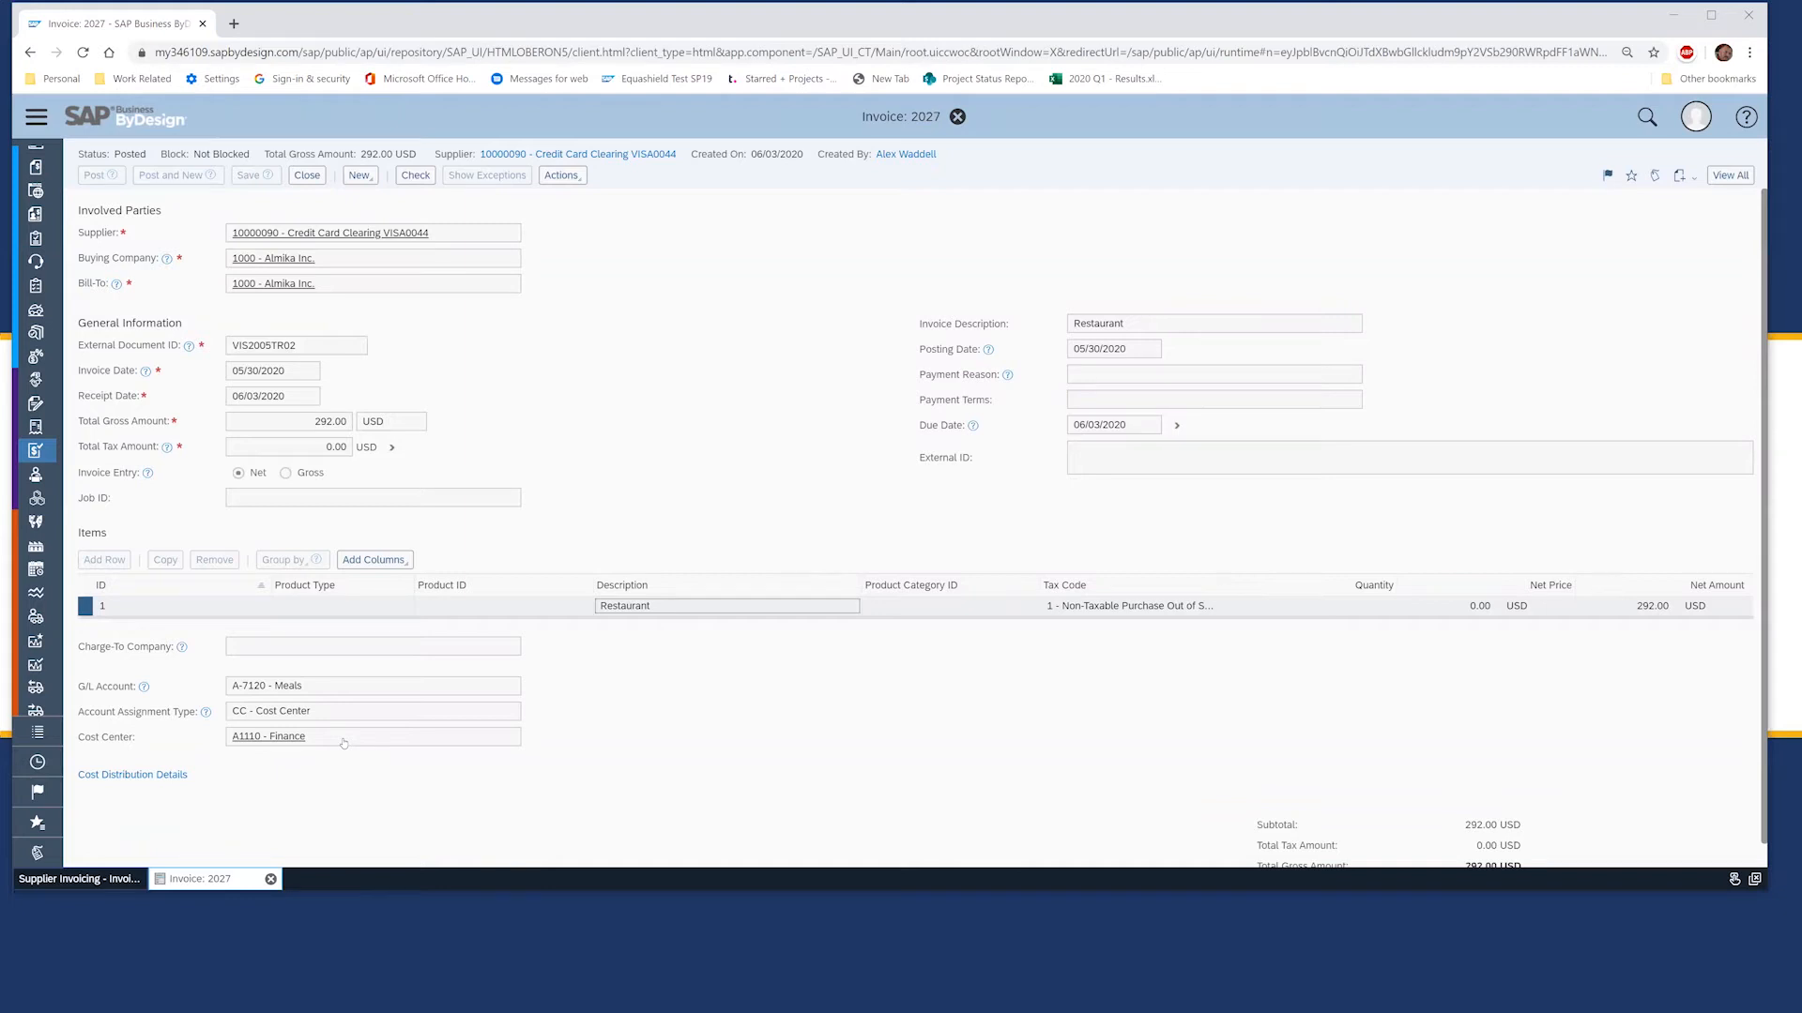
pyautogui.click(957, 116)
pyautogui.click(917, 534)
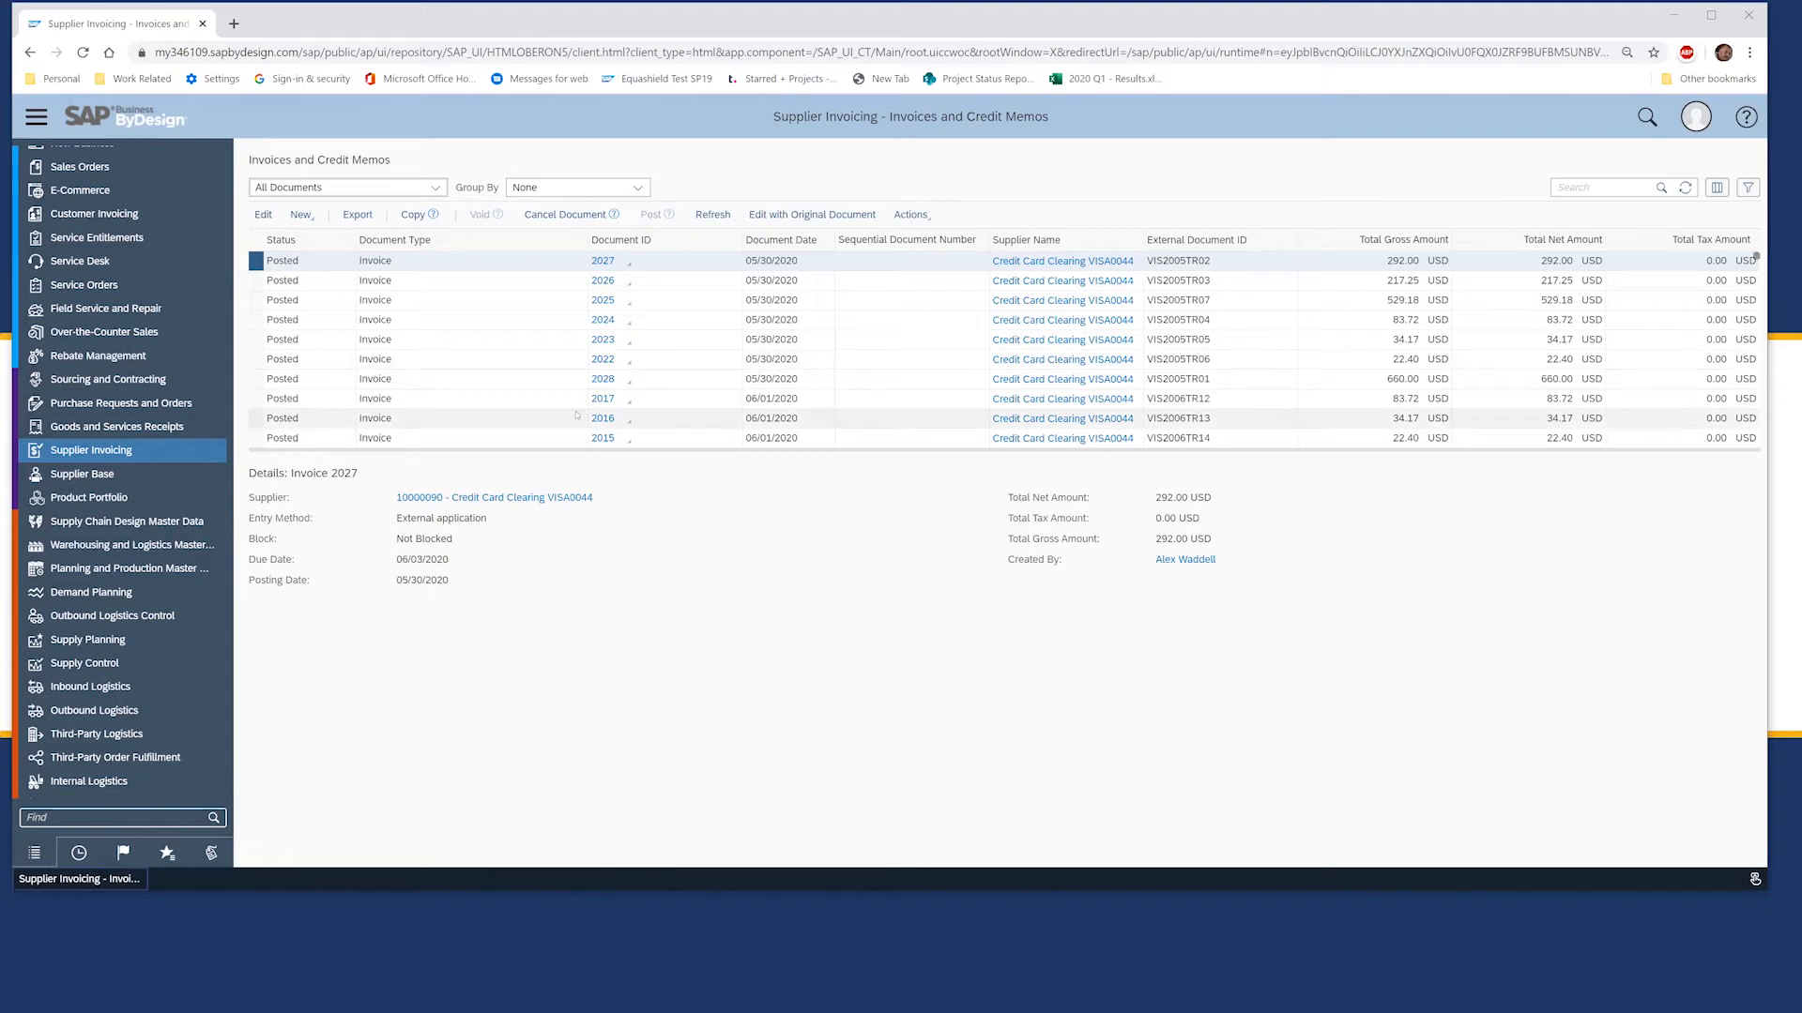
# Step: Download the NewSupplierInvoices .xlsx template using Import from Microsoft Excel
pyautogui.click(309, 218)
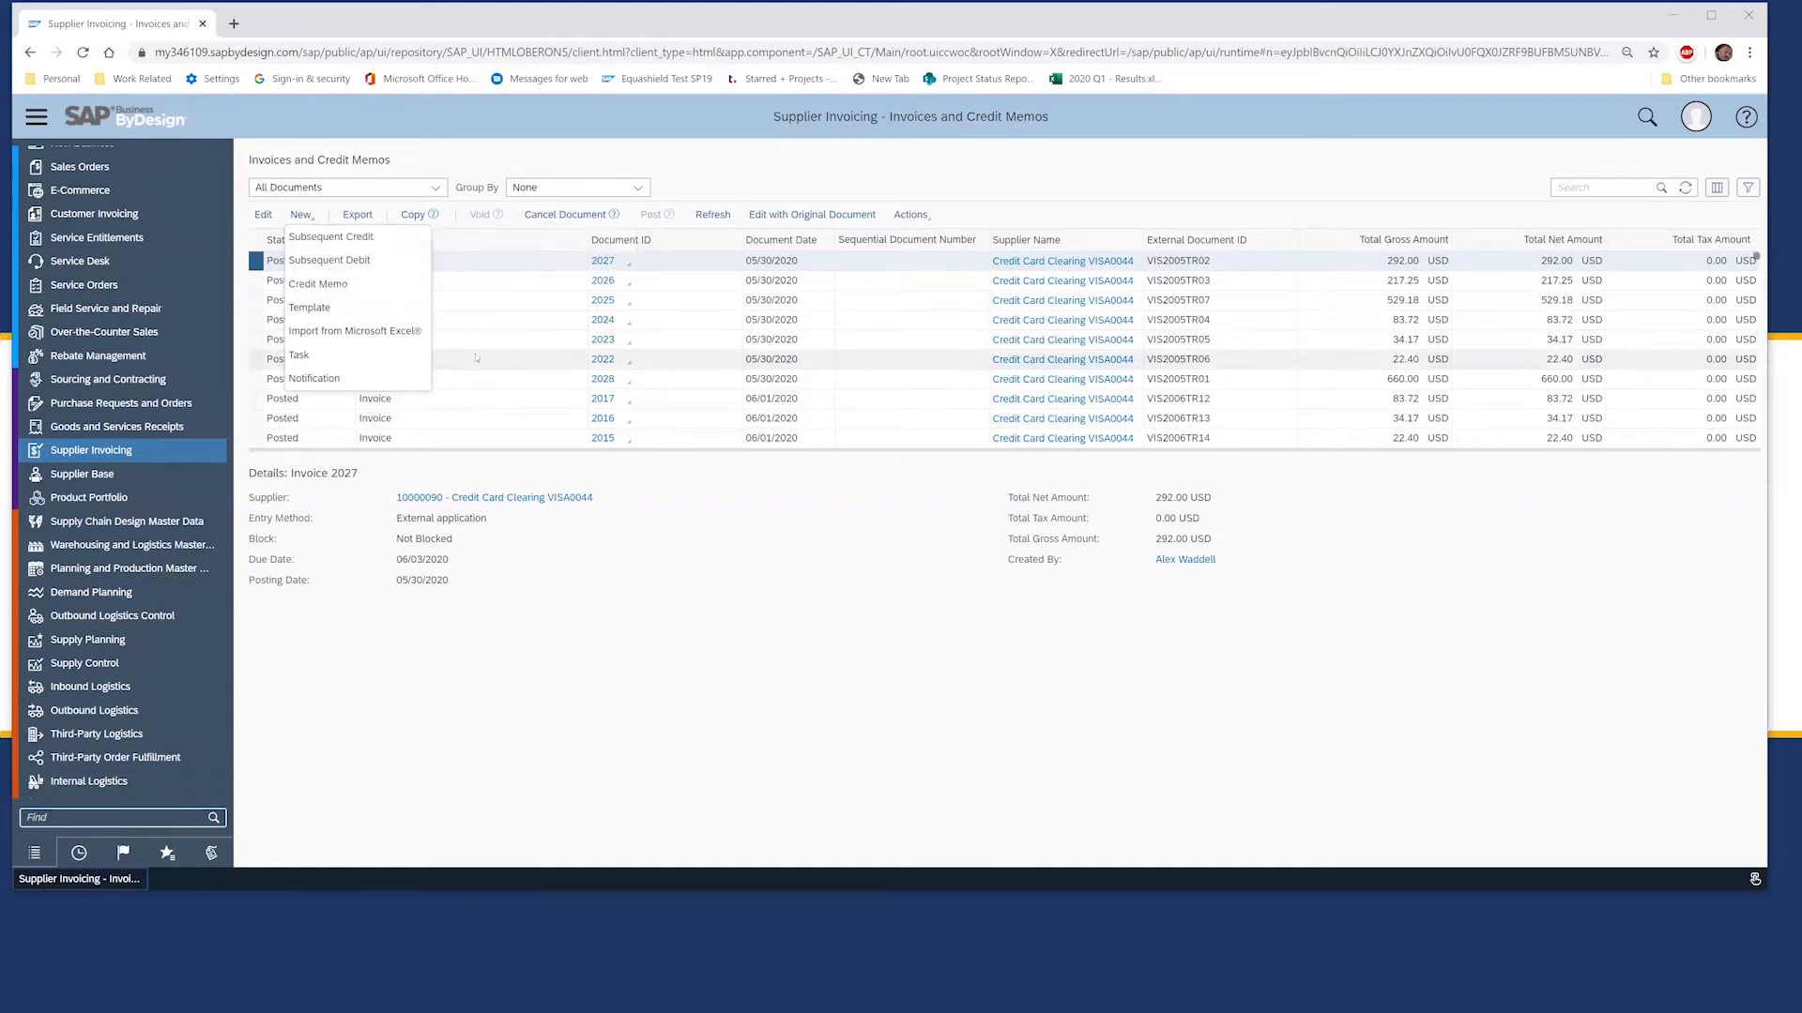
pyautogui.click(374, 332)
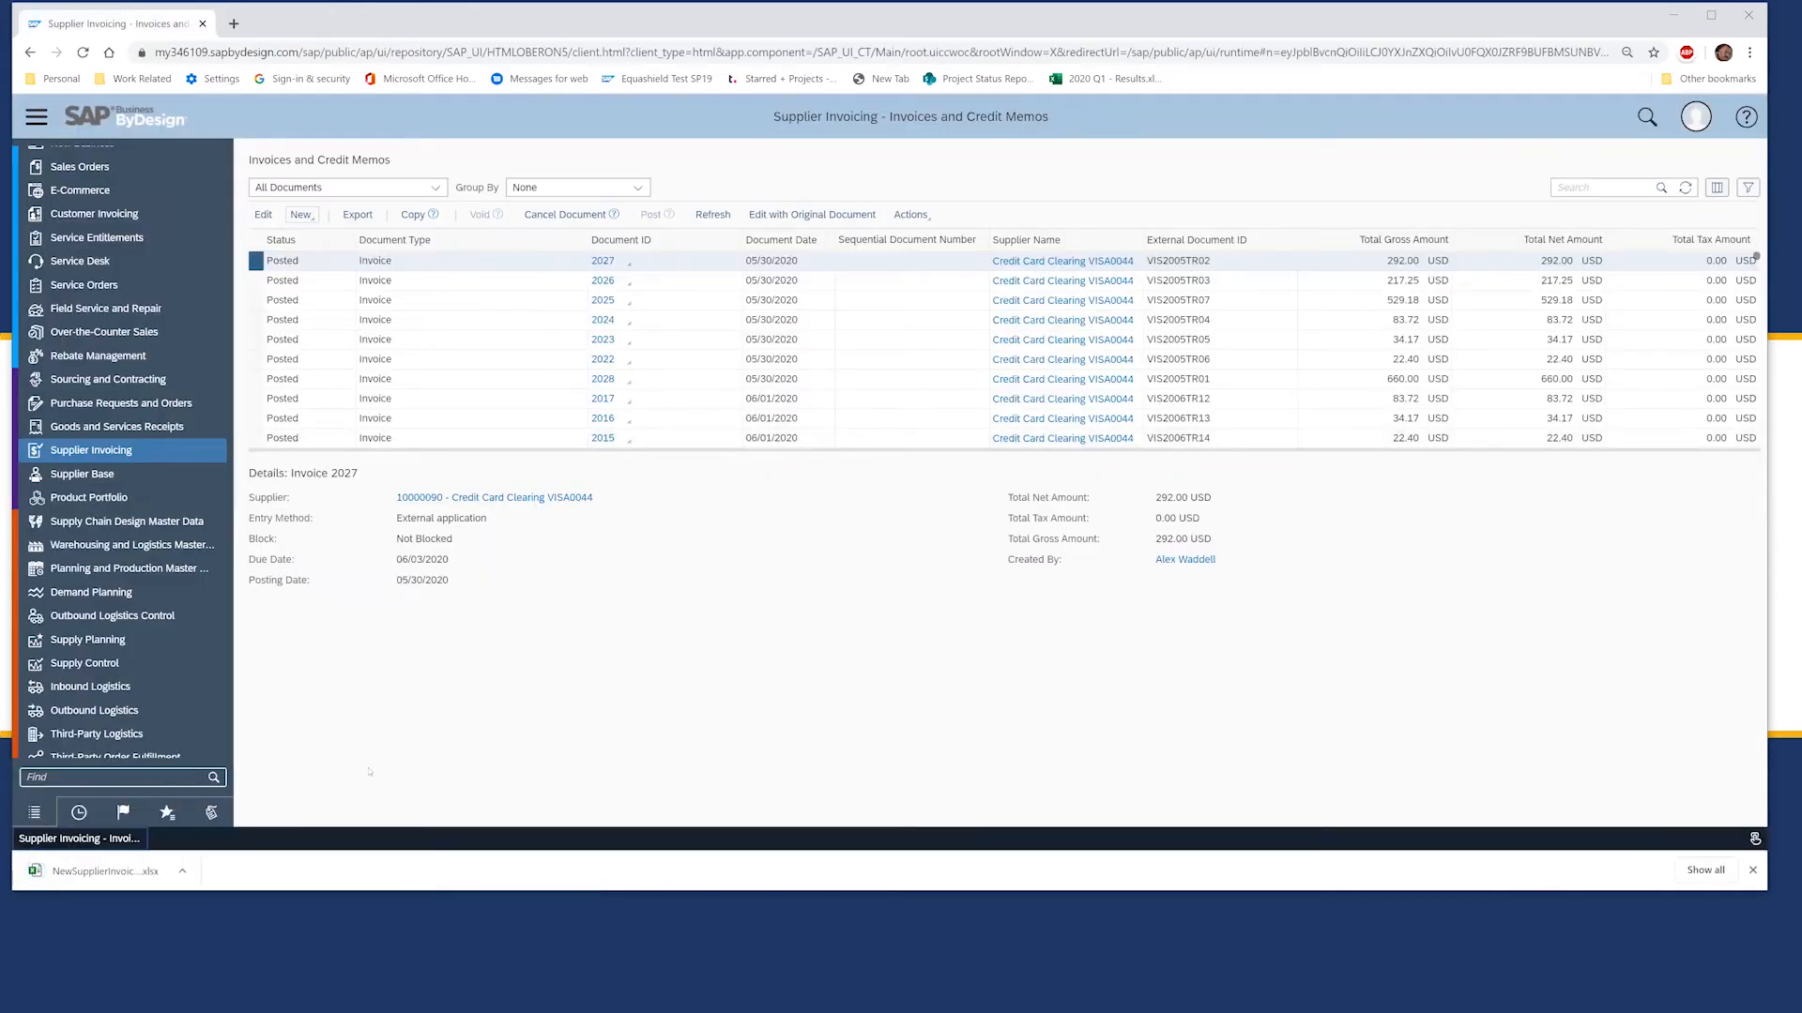
# Step: Open the downloaded NewSupplierInvoices_US_EN (5).xlsx template and go to the first data row
pyautogui.click(65, 875)
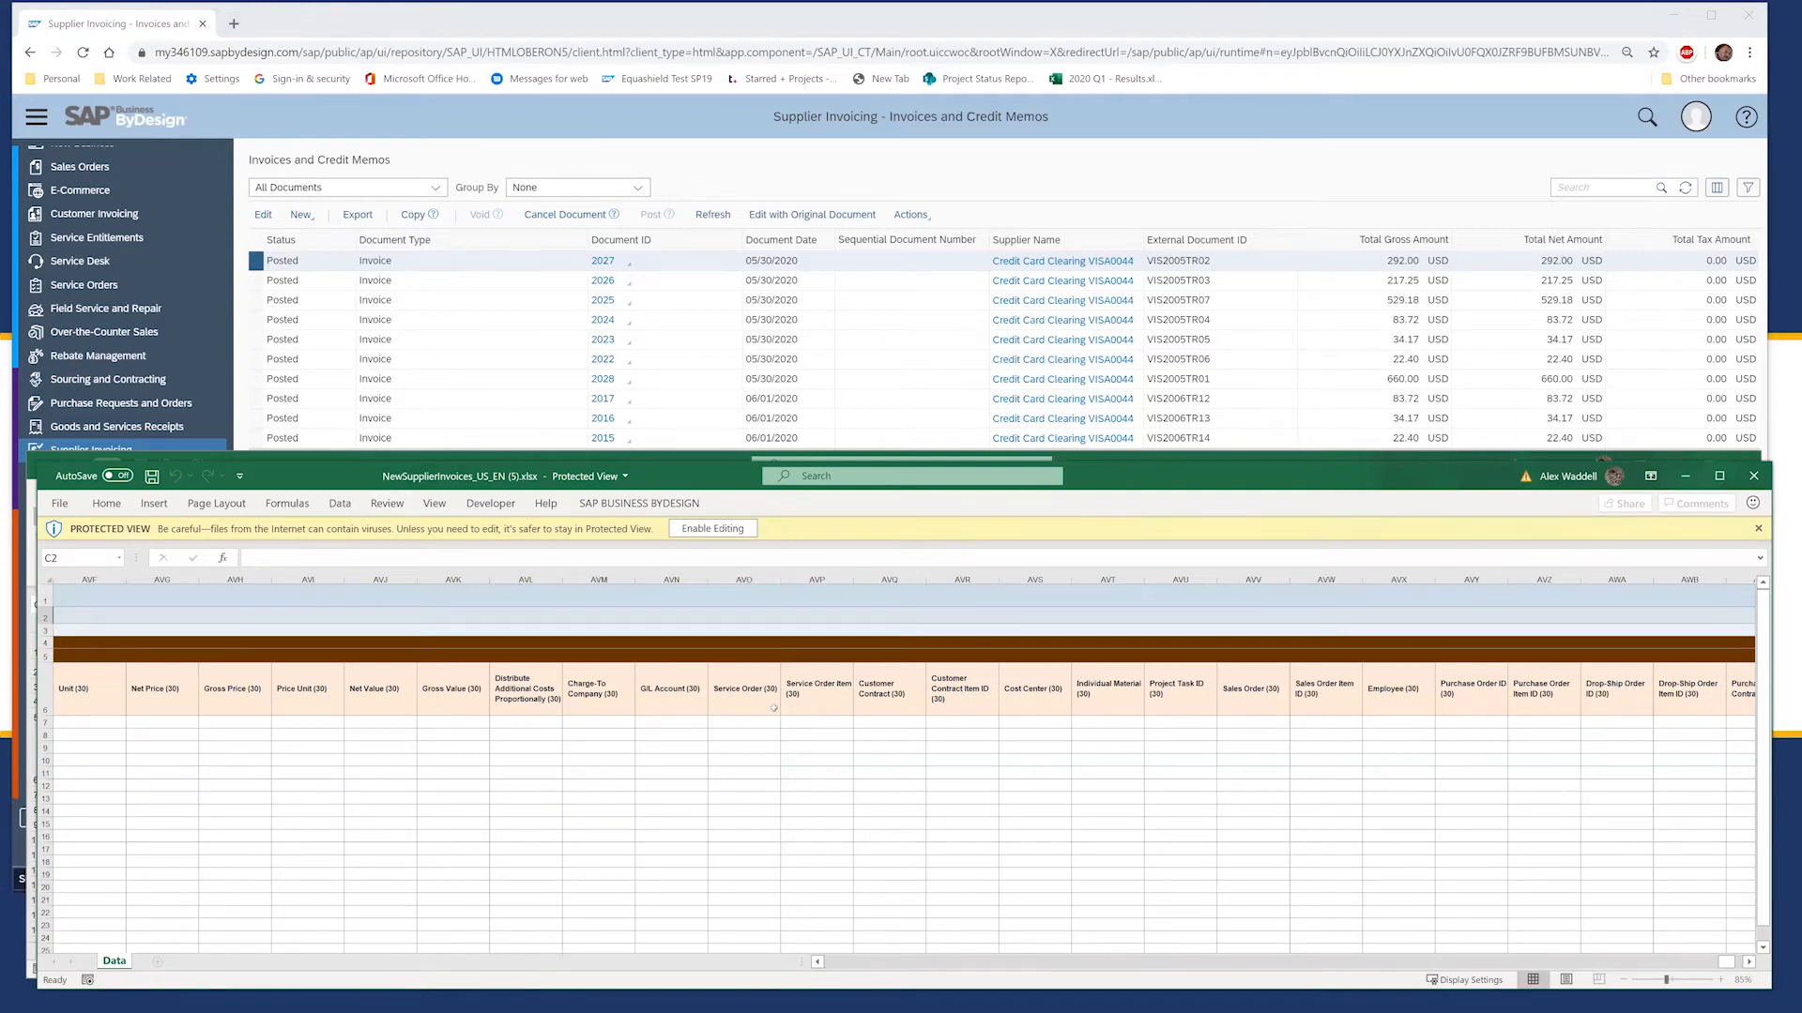
pyautogui.click(594, 761)
pyautogui.press('Left')
pyautogui.press('Left')
pyautogui.press('Left')
pyautogui.press('Left')
pyautogui.press('Left')
pyautogui.press('Left')
pyautogui.press('Left')
pyautogui.press('Left')
pyautogui.press('Left')
pyautogui.press('Left')
pyautogui.press('Left')
pyautogui.press('Left')
pyautogui.press('Left')
pyautogui.press('Left')
pyautogui.press('Left')
pyautogui.press('Left')
pyautogui.press('Left')
pyautogui.press('Left')
pyautogui.press('Left')
pyautogui.press('Left')
pyautogui.press('Left')
pyautogui.press('Left')
pyautogui.press('Left')
pyautogui.press('Left')
pyautogui.press('Left')
pyautogui.press('Left')
pyautogui.press('Left')
pyautogui.press('Left')
pyautogui.press('Left')
pyautogui.press('Left')
pyautogui.press('Left')
pyautogui.press('Left')
pyautogui.press('Left')
pyautogui.press('Left')
pyautogui.press('Left')
pyautogui.press('Left')
pyautogui.press('Left')
pyautogui.press('Left')
pyautogui.press('Left')
pyautogui.press('Left')
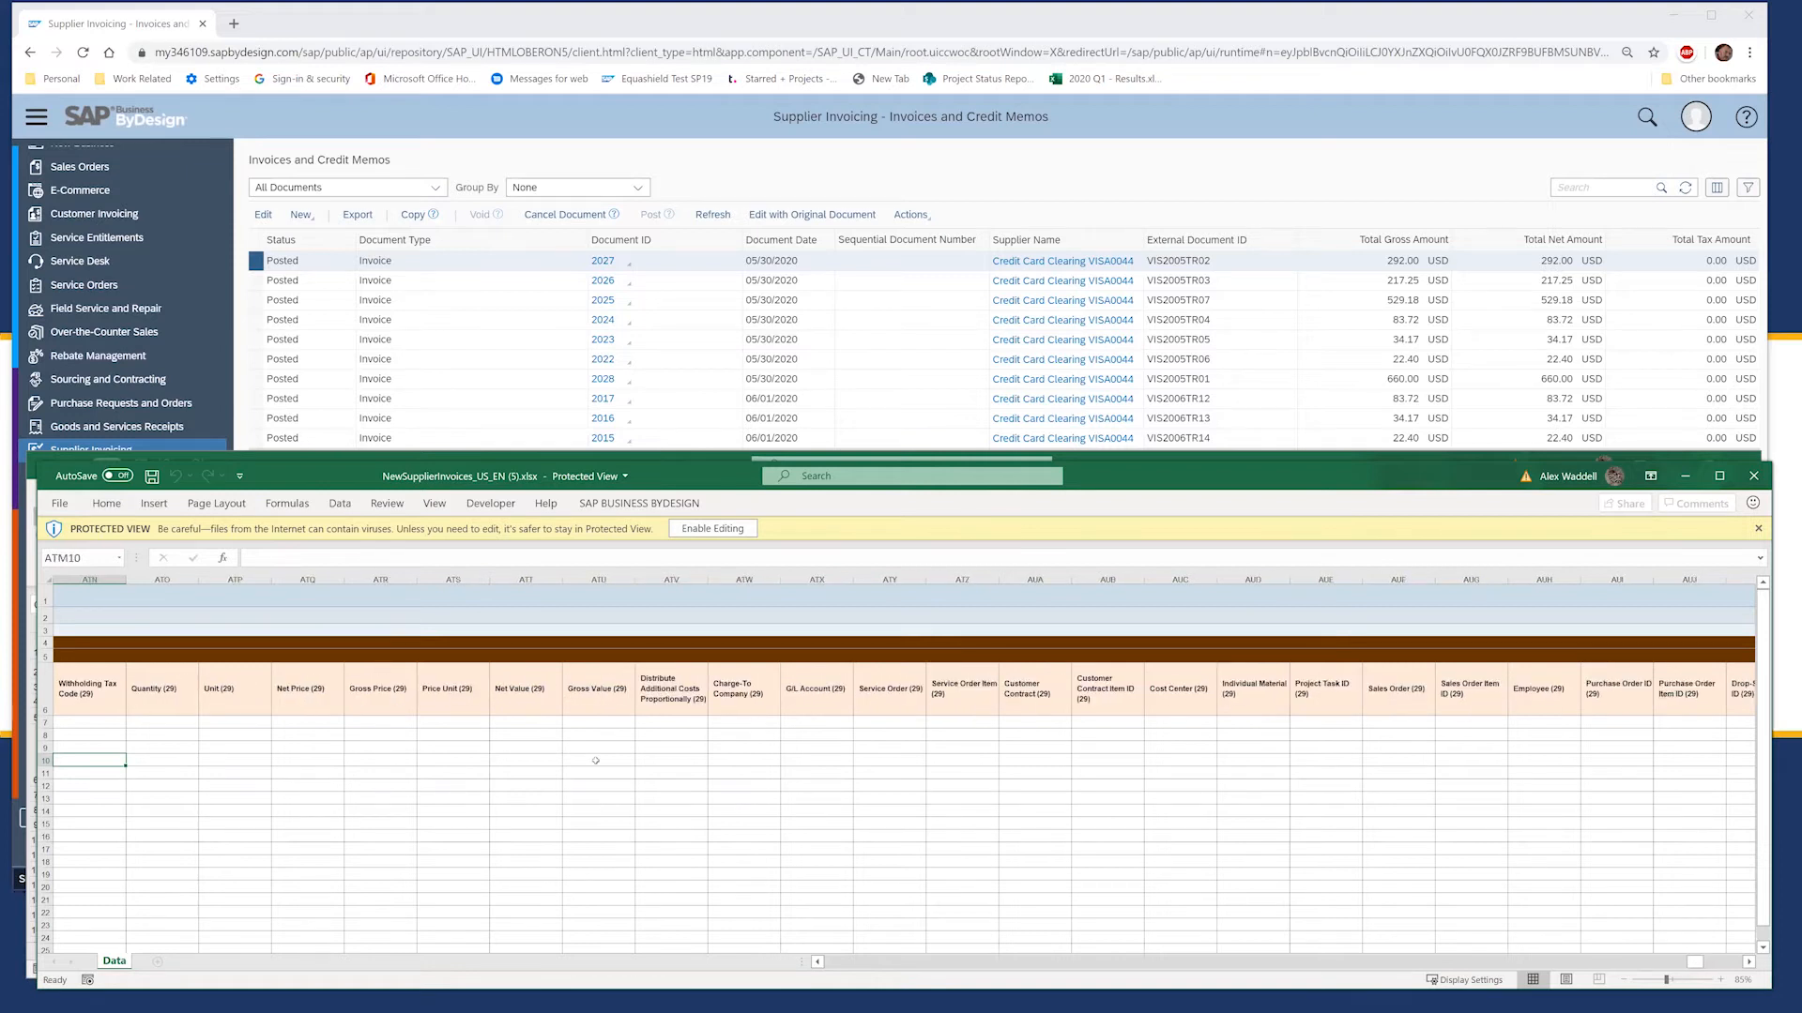
pyautogui.press('Left')
pyautogui.press('Left')
pyautogui.press('Left')
pyautogui.press('Left')
pyautogui.press('Left')
pyautogui.press('Left')
pyautogui.press('Left')
pyautogui.press('Left')
pyautogui.press('Left')
pyautogui.press('Left')
pyautogui.press('Left')
pyautogui.press('Left')
pyautogui.press('Left')
pyautogui.press('Left')
pyautogui.press('Left')
pyautogui.press('Left')
pyautogui.press('Left')
pyautogui.press('Left')
pyautogui.press('Left')
pyautogui.press('Left')
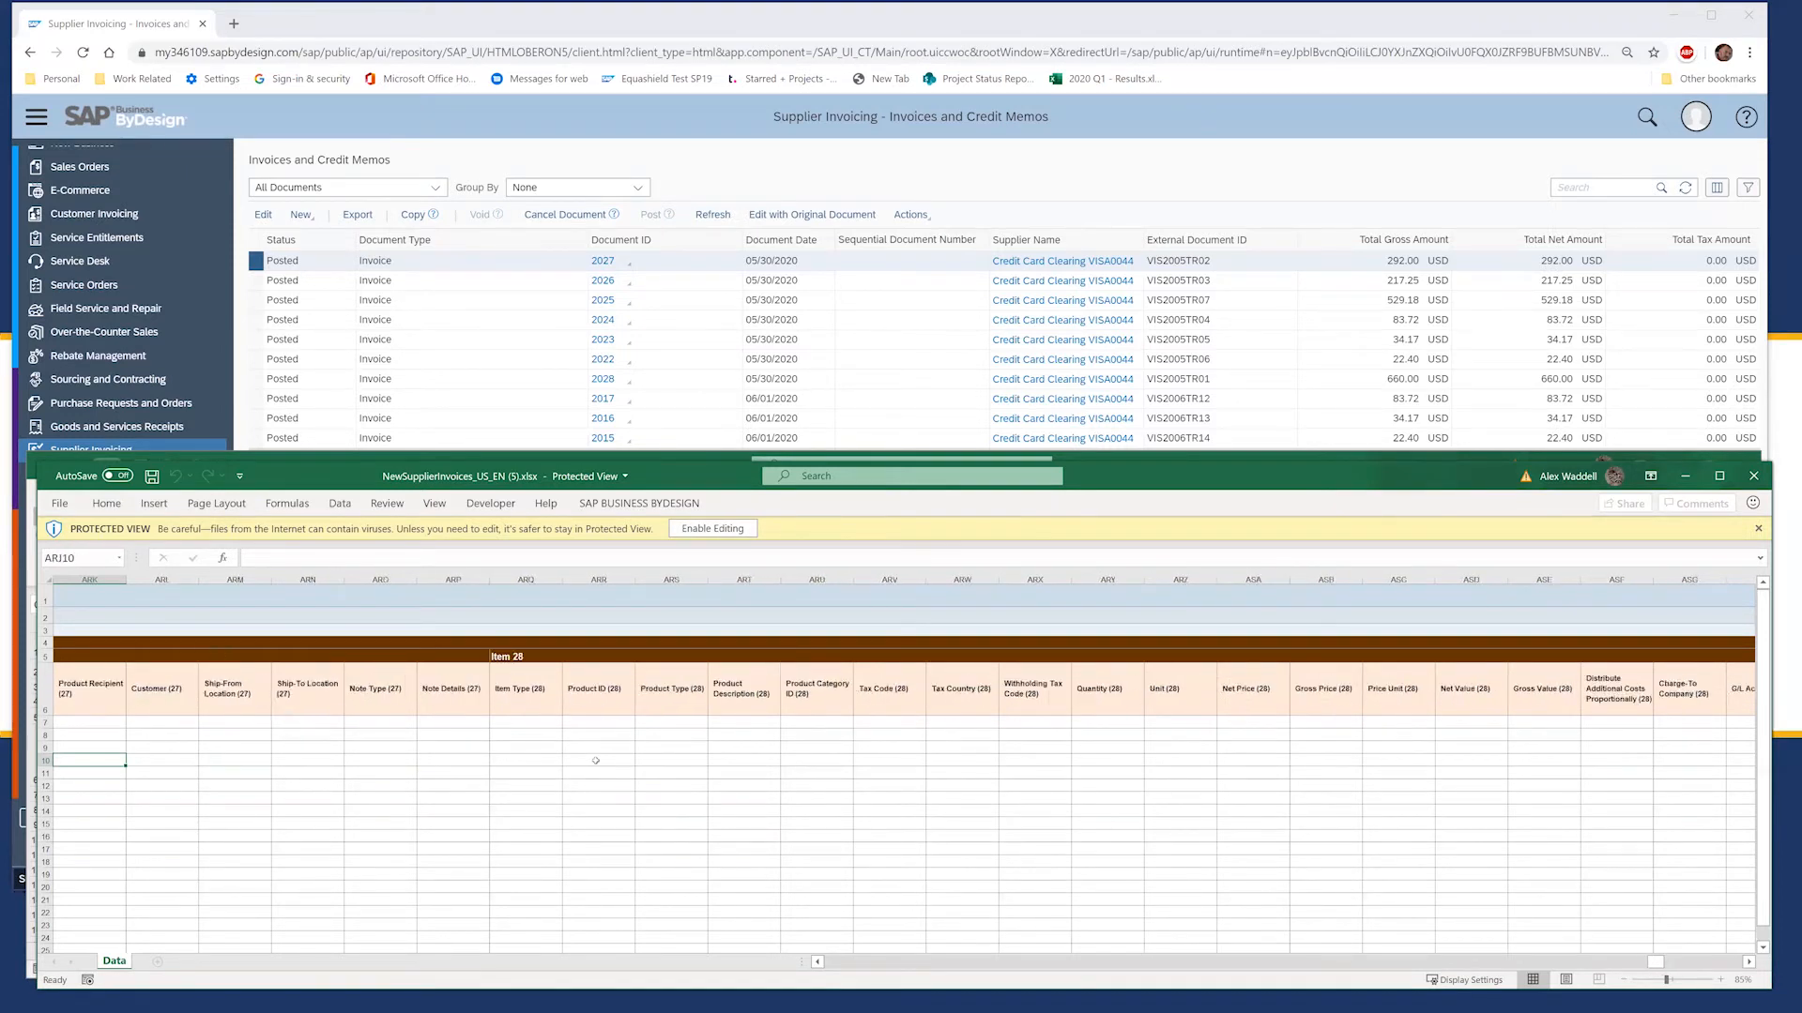
pyautogui.press('Left')
pyautogui.press('Left')
pyautogui.press('Left')
pyautogui.press('Left')
pyautogui.press('Left')
pyautogui.press('Left')
pyautogui.press('Left')
pyautogui.press('Left')
pyautogui.press('Left')
pyautogui.press('Left')
pyautogui.press('Left')
pyautogui.press('Left')
pyautogui.press('Left')
pyautogui.press('Left')
pyautogui.press('Left')
pyautogui.press('Left')
pyautogui.press('Left')
pyautogui.press('Left')
pyautogui.press('Left')
pyautogui.press('Left')
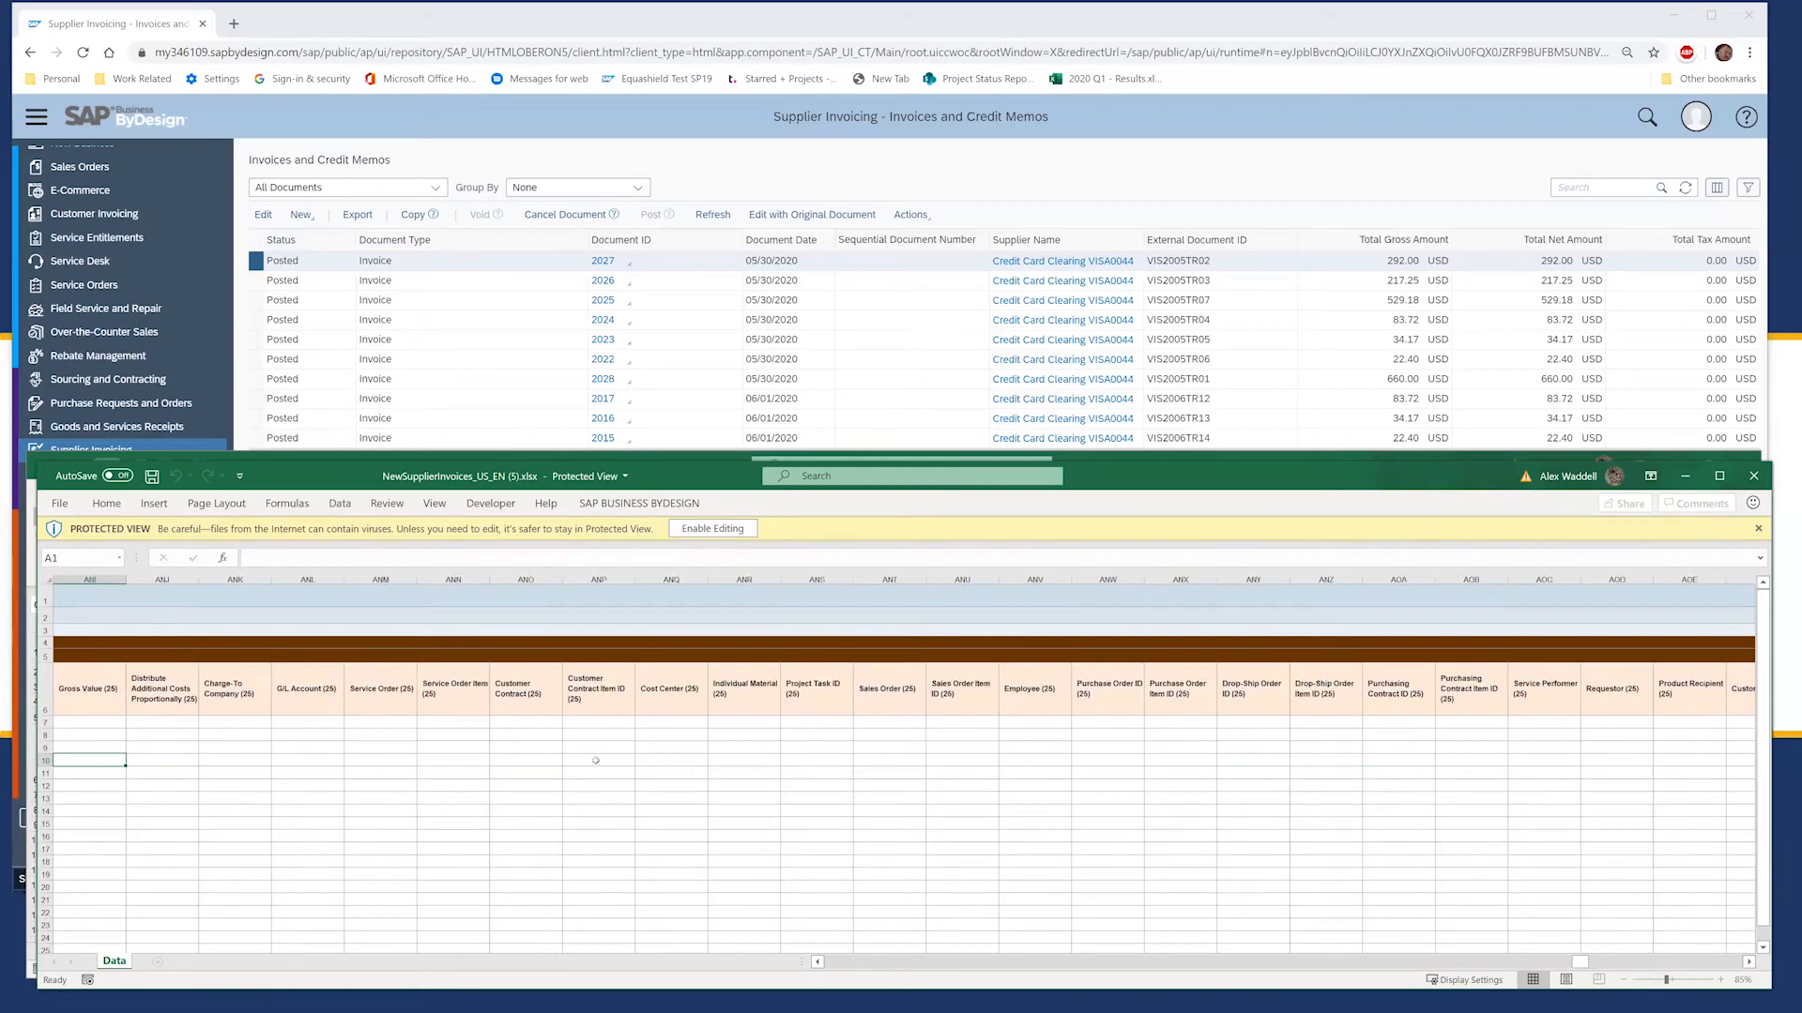
pyautogui.hotkey('ctrl', 'Home')
pyautogui.press('Down')
pyautogui.press('Down')
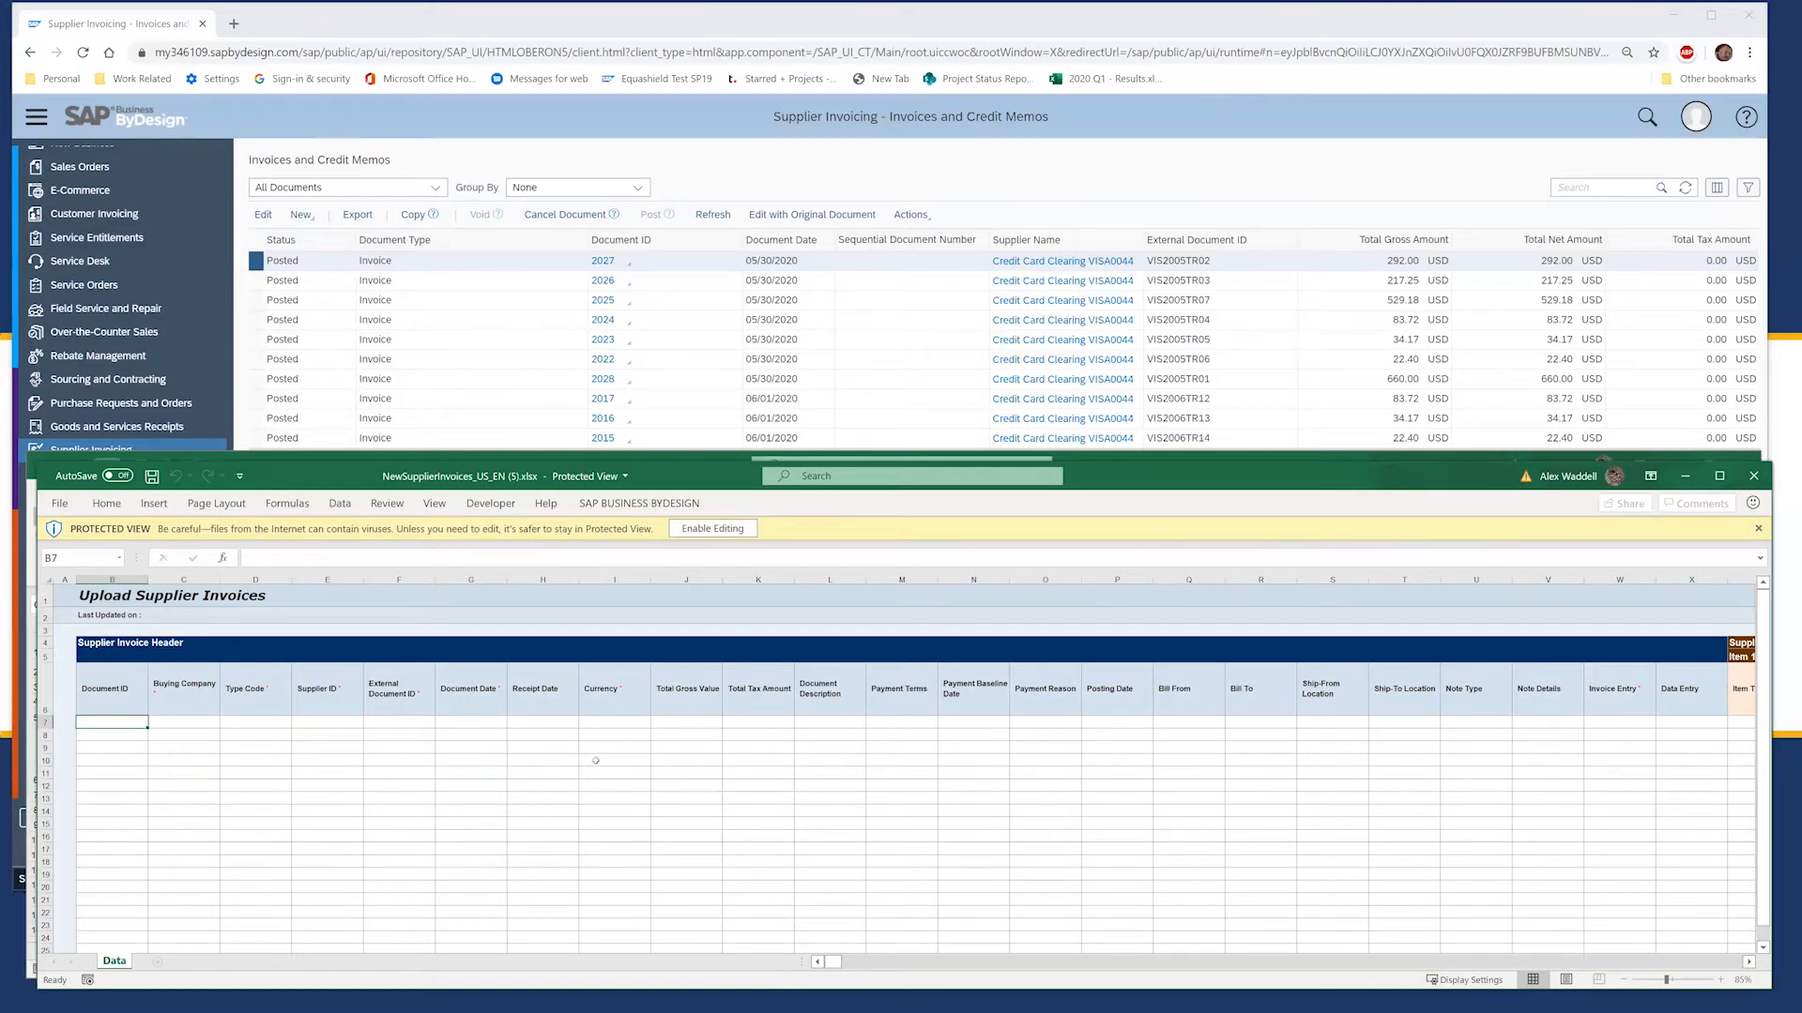
# Step: Select the row 7 header fields through Tax Country (1)
pyautogui.hotkey('shift', 'Right')
pyautogui.hotkey('shift', 'Right')
pyautogui.hotkey('shift', 'Right')
pyautogui.hotkey('shift', 'Right')
pyautogui.hotkey('shift', 'Right')
pyautogui.hotkey('shift', 'Right')
pyautogui.hotkey('shift', 'Right')
pyautogui.hotkey('shift', 'Right')
pyautogui.hotkey('shift', 'Right')
pyautogui.hotkey('shift', 'Right')
pyautogui.hotkey('shift', 'Right')
pyautogui.hotkey('shift', 'Right')
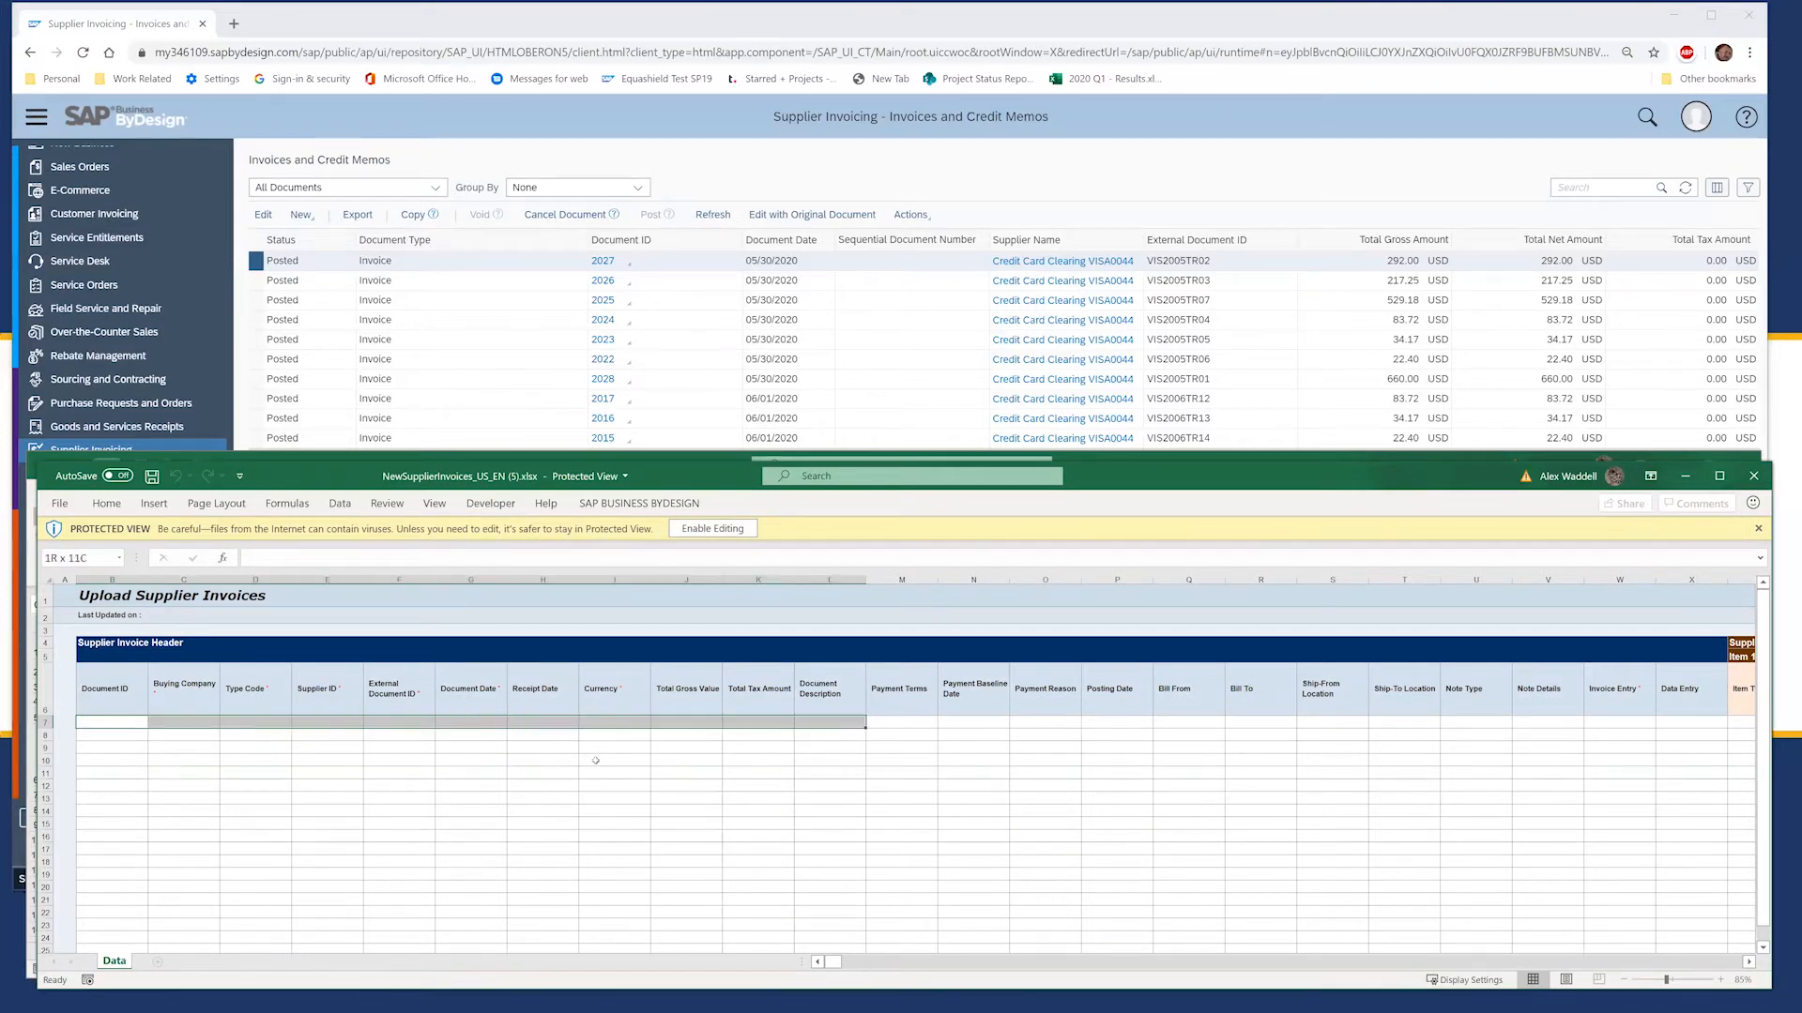
pyautogui.hotkey('shift', 'Right')
pyautogui.hotkey('shift', 'Right')
pyautogui.hotkey('shift', 'Down')
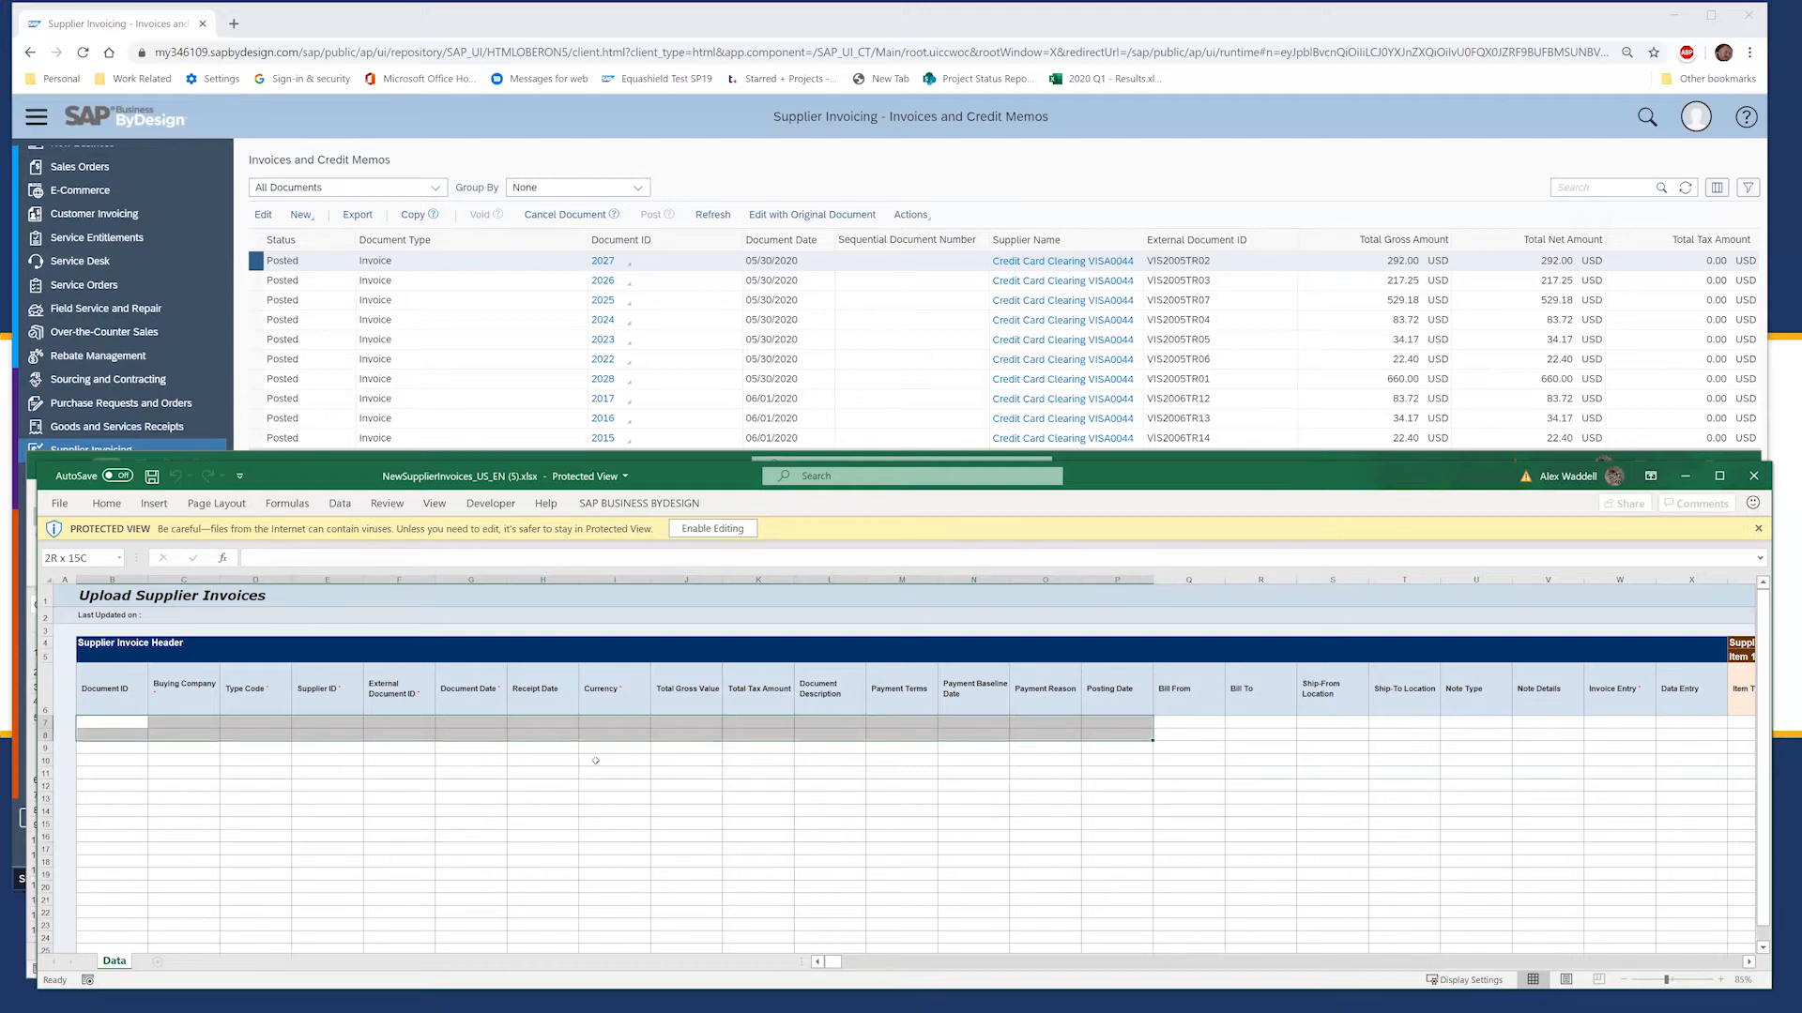
pyautogui.hotkey('shift', 'Up')
pyautogui.hotkey('shift', 'Right')
pyautogui.hotkey('shift', 'Right')
pyautogui.hotkey('shift', 'Right')
pyautogui.hotkey('shift', 'Right')
pyautogui.hotkey('shift', 'Right')
pyautogui.hotkey('shift', 'Right')
pyautogui.hotkey('shift', 'Right')
pyautogui.hotkey('shift', 'Right')
pyautogui.hotkey('shift', 'Right')
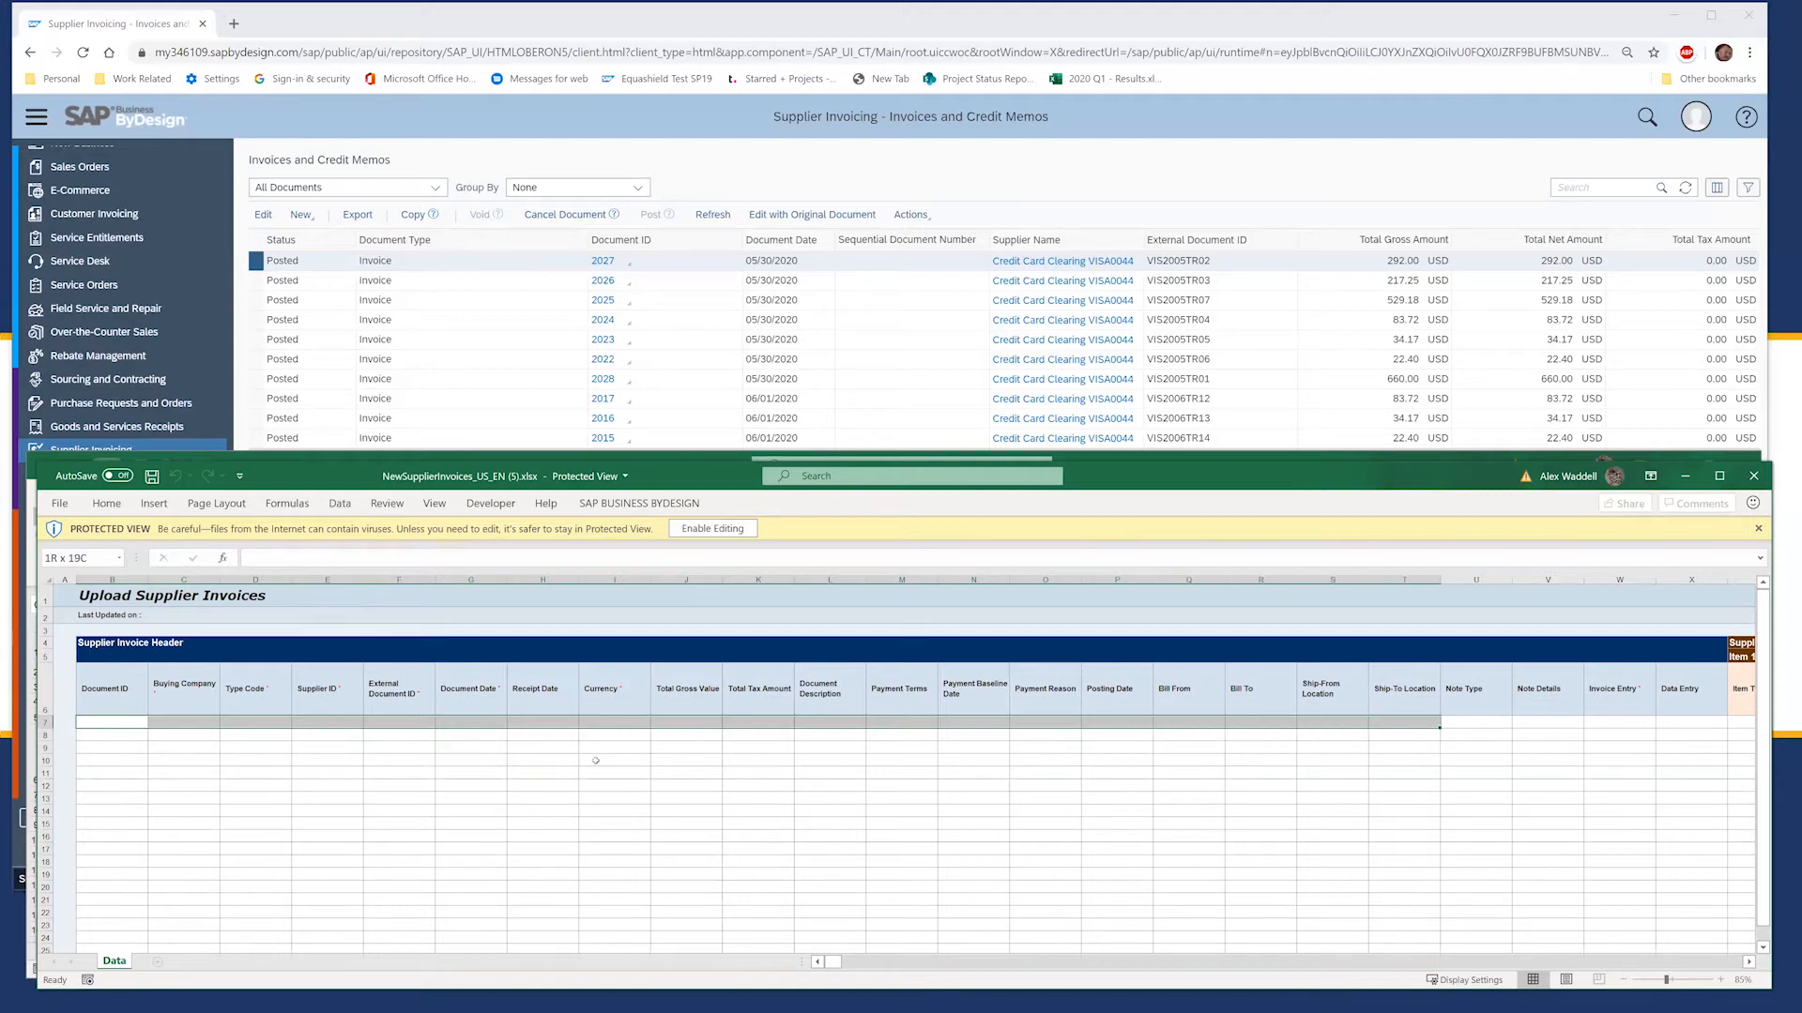
pyautogui.hotkey('shift', 'Right')
pyautogui.hotkey('shift', 'Right')
pyautogui.hotkey('shift', 'Right')
pyautogui.hotkey('shift', 'Right')
pyautogui.hotkey('shift', 'Right')
pyautogui.hotkey('shift', 'Right')
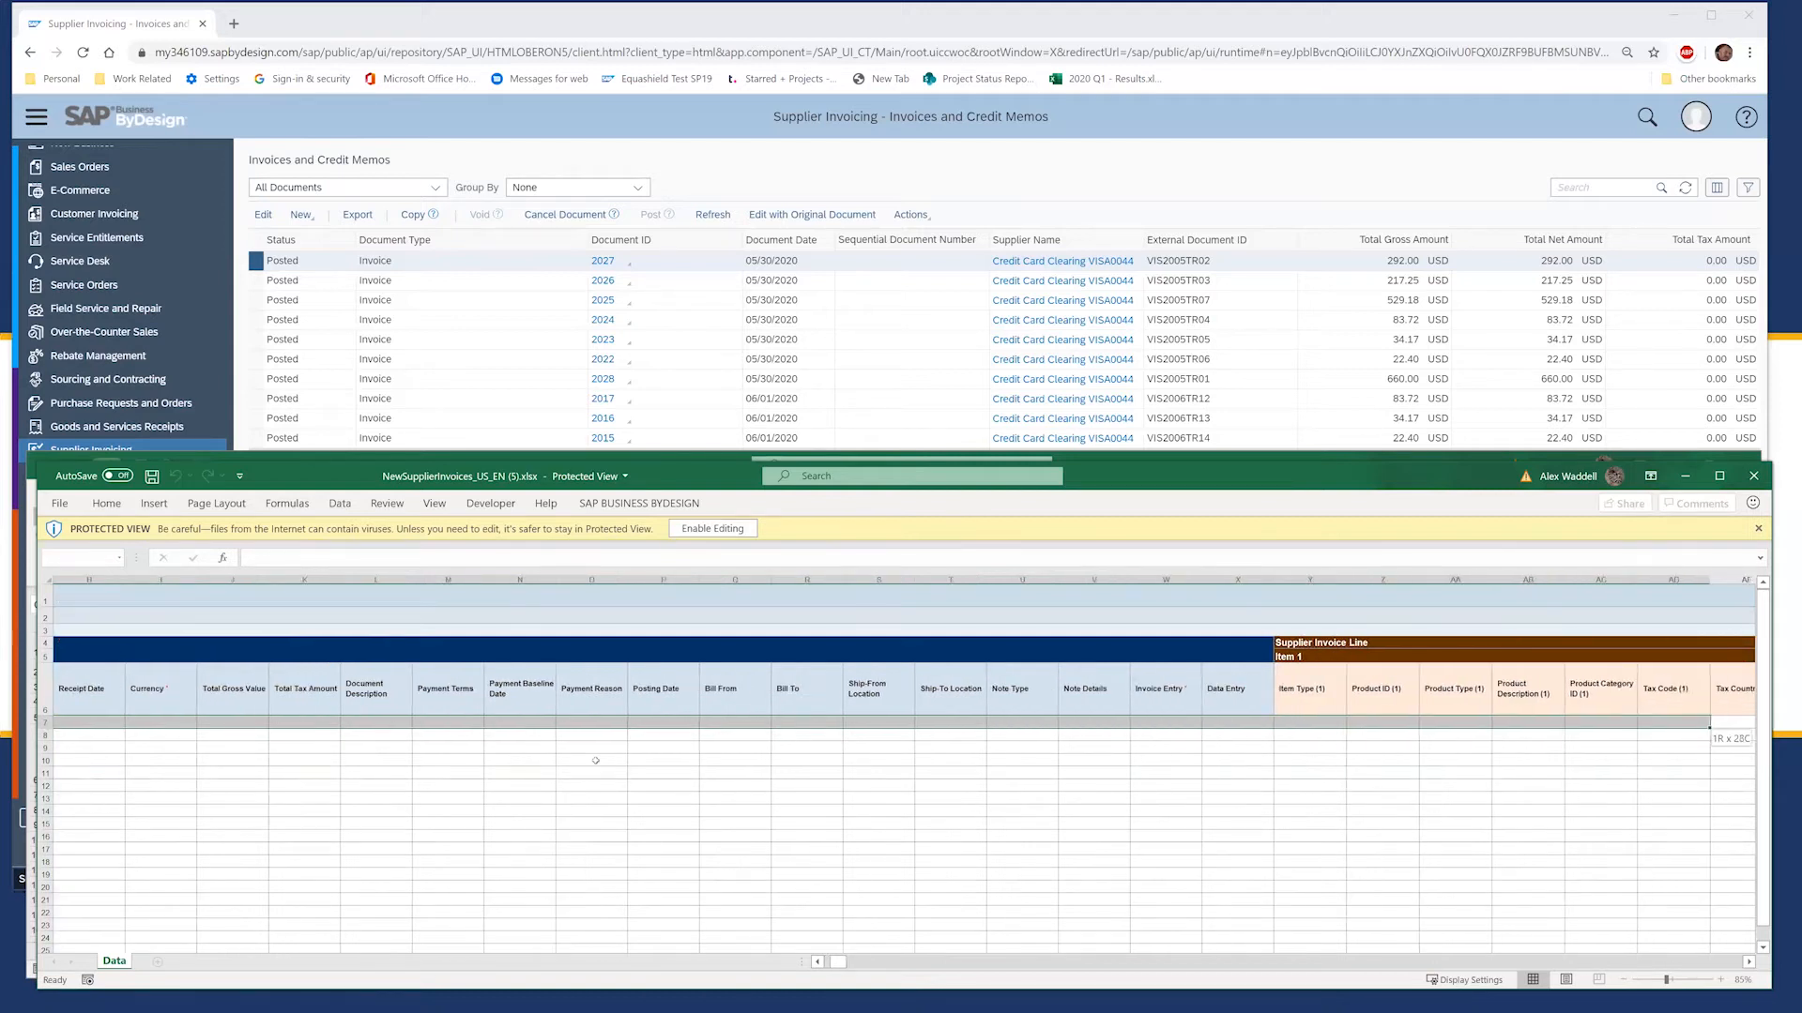
# Step: Select the Item 1 fields along row 7, starting at Item Type (1)
pyautogui.press('Home')
pyautogui.press('Right')
pyautogui.press('Right')
pyautogui.press('Right')
pyautogui.press('Right')
pyautogui.press('Right')
pyautogui.press('Right')
pyautogui.press('Right')
pyautogui.press('Right')
pyautogui.press('Right')
pyautogui.press('Right')
pyautogui.press('Right')
pyautogui.press('Right')
pyautogui.press('Right')
pyautogui.press('Right')
pyautogui.press('Right')
pyautogui.press('Right')
pyautogui.press('Right')
pyautogui.press('Right')
pyautogui.press('Right')
pyautogui.press('Right')
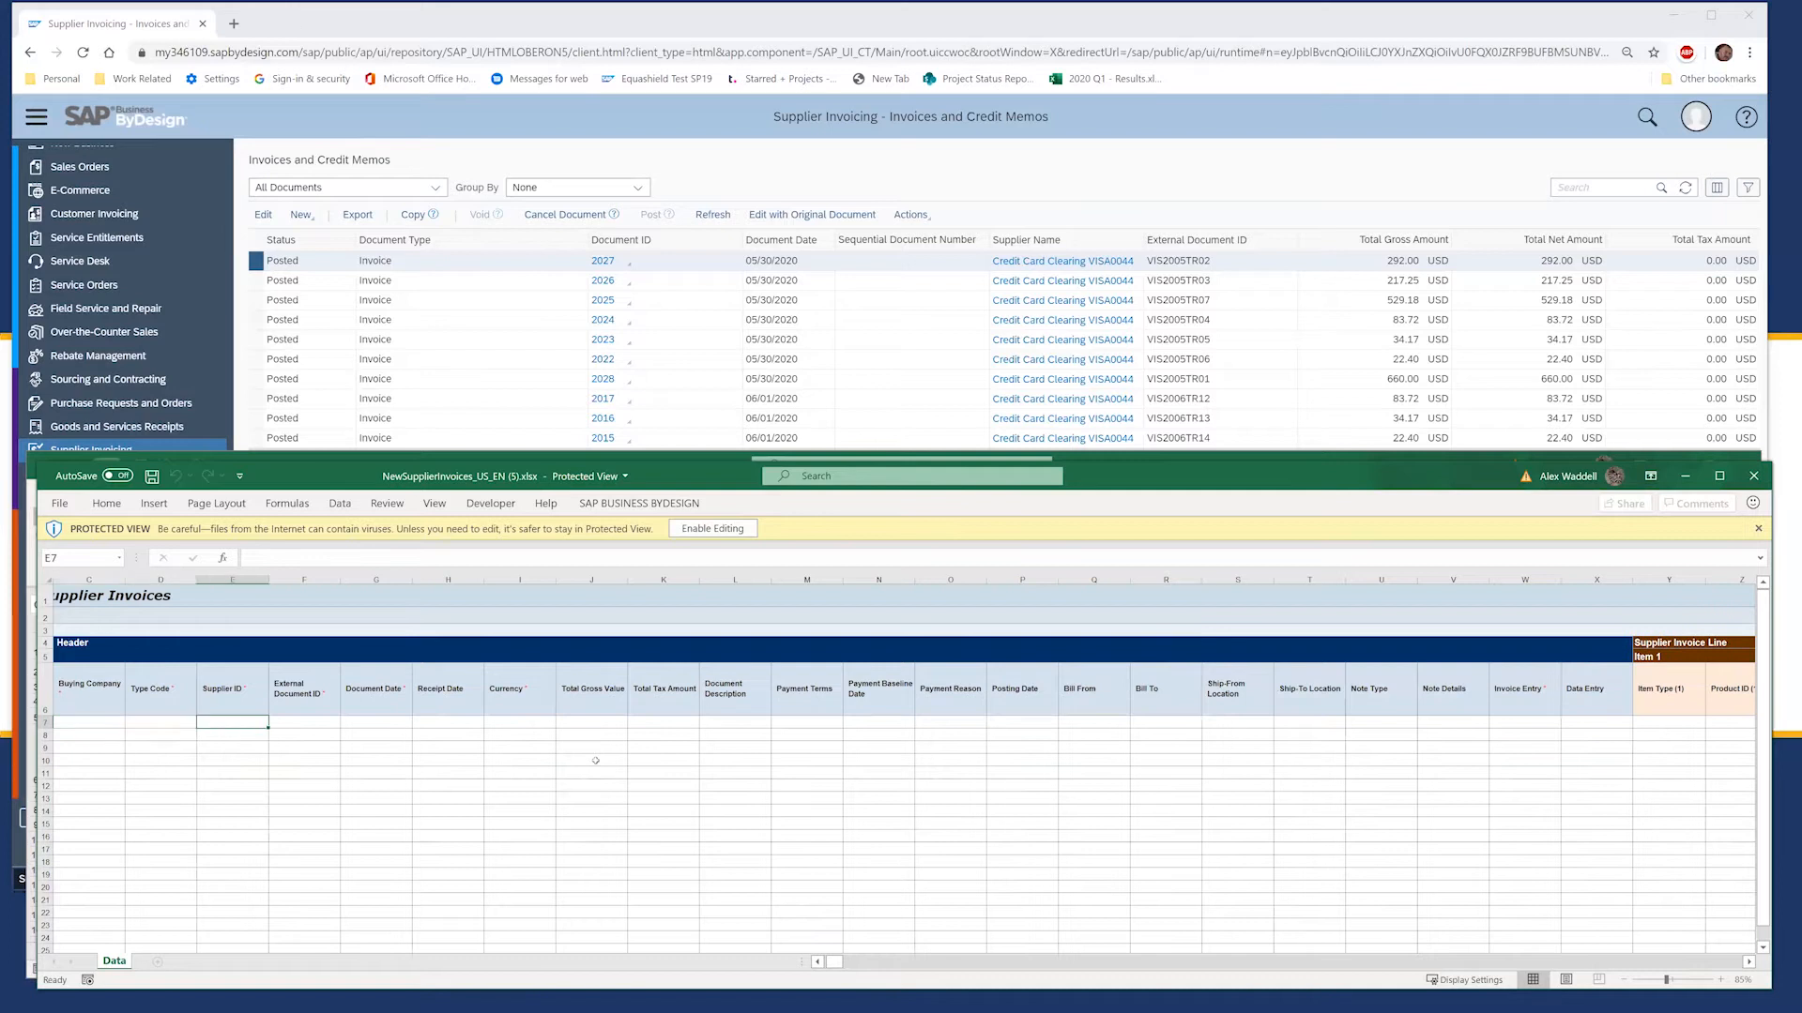
pyautogui.press('Right')
pyautogui.press('Right')
pyautogui.press('Right')
pyautogui.press('Right')
pyautogui.press('Right')
pyautogui.press('Right')
pyautogui.press('Right')
pyautogui.press('Right')
pyautogui.press('Right')
pyautogui.press('Right')
pyautogui.press('Right')
pyautogui.press('Right')
pyautogui.press('Right')
pyautogui.press('Right')
pyautogui.press('Right')
pyautogui.press('Right')
pyautogui.press('Right')
pyautogui.press('Right')
pyautogui.press('Right')
pyautogui.press('Left')
pyautogui.press('Left')
pyautogui.press('Left')
pyautogui.press('Left')
pyautogui.press('Left')
pyautogui.press('Left')
pyautogui.press('Left')
pyautogui.press('Left')
pyautogui.press('Left')
pyautogui.press('Left')
pyautogui.press('Left')
pyautogui.press('Left')
pyautogui.press('Left')
pyautogui.press('Left')
pyautogui.press('Left')
pyautogui.press('Left')
pyautogui.press('Left')
pyautogui.press('Left')
pyautogui.press('Left')
pyautogui.press('Left')
pyautogui.press('Right')
pyautogui.press('Right')
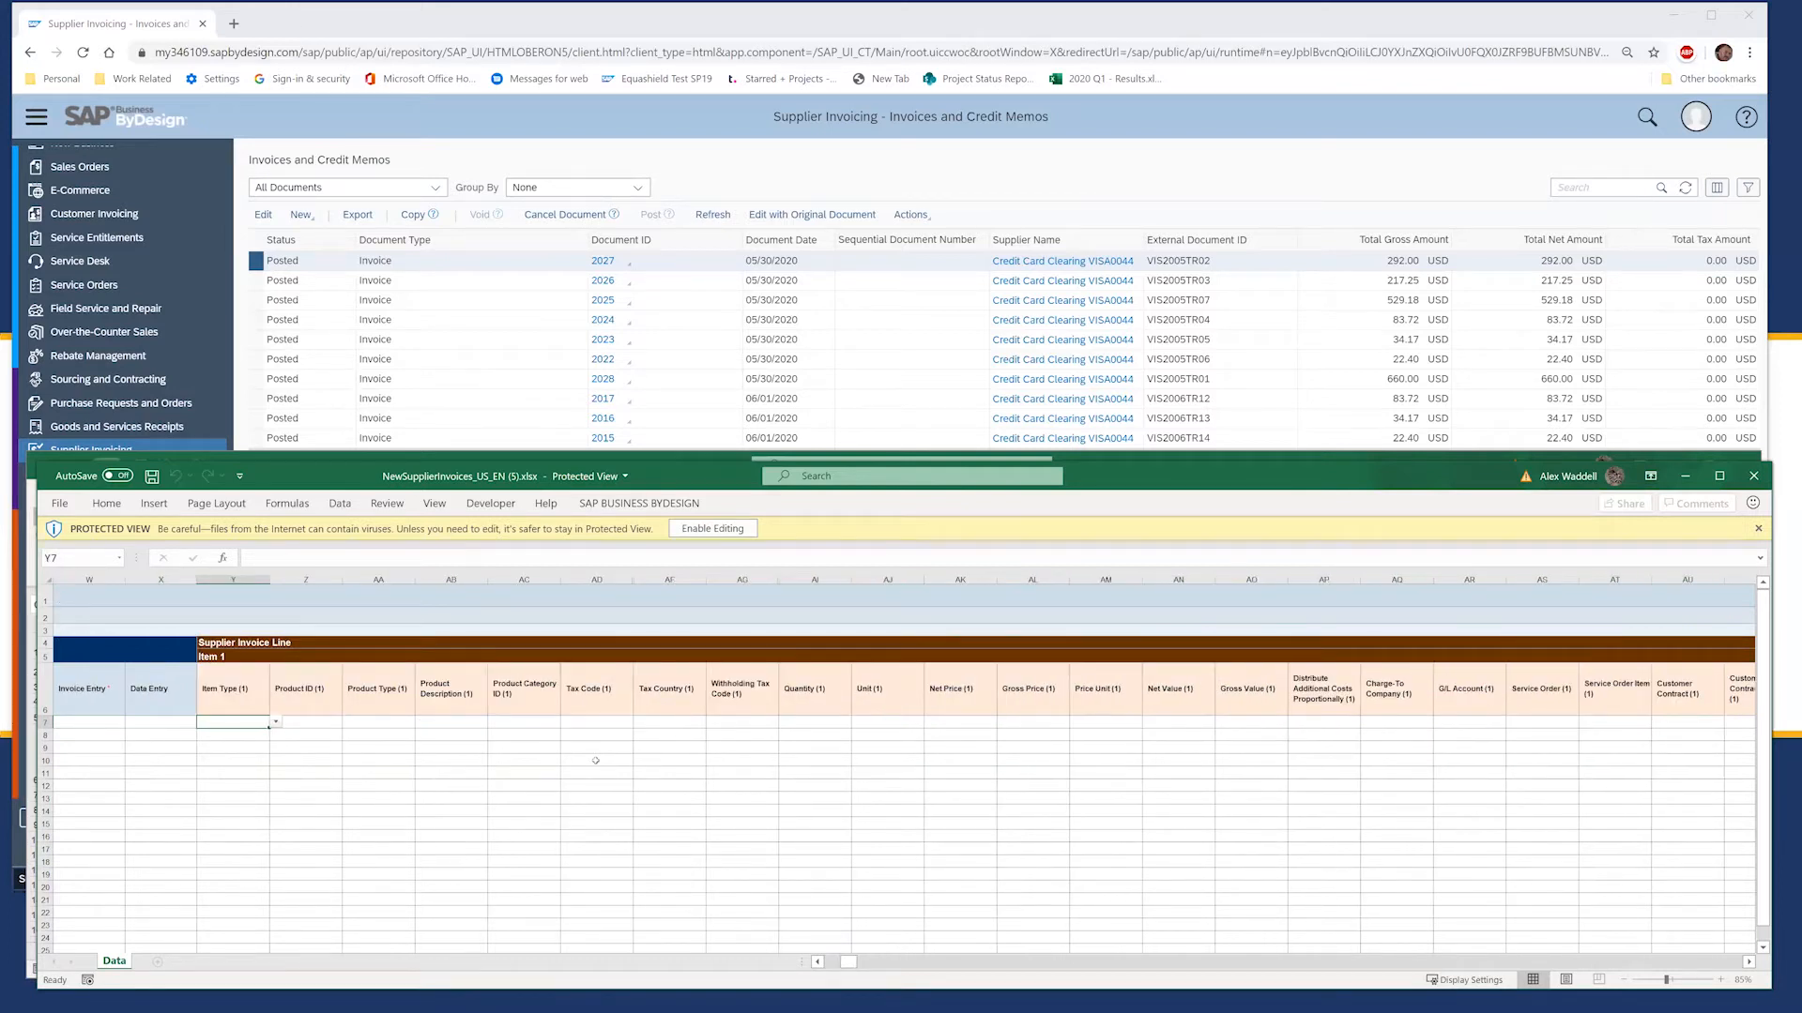
pyautogui.hotkey('shift', 'Right')
pyautogui.hotkey('shift', 'Right')
pyautogui.hotkey('shift', 'Right')
pyautogui.hotkey('shift', 'Right')
pyautogui.hotkey('shift', 'Right')
pyautogui.hotkey('shift', 'Right')
pyautogui.hotkey('shift', 'Right')
pyautogui.hotkey('shift', 'Right')
pyautogui.hotkey('shift', 'Right')
pyautogui.hotkey('shift', 'Right')
pyautogui.hotkey('shift', 'Right')
pyautogui.hotkey('shift', 'Right')
pyautogui.hotkey('shift', 'Right')
pyautogui.hotkey('shift', 'Right')
pyautogui.hotkey('shift', 'Right')
pyautogui.hotkey('shift', 'Right')
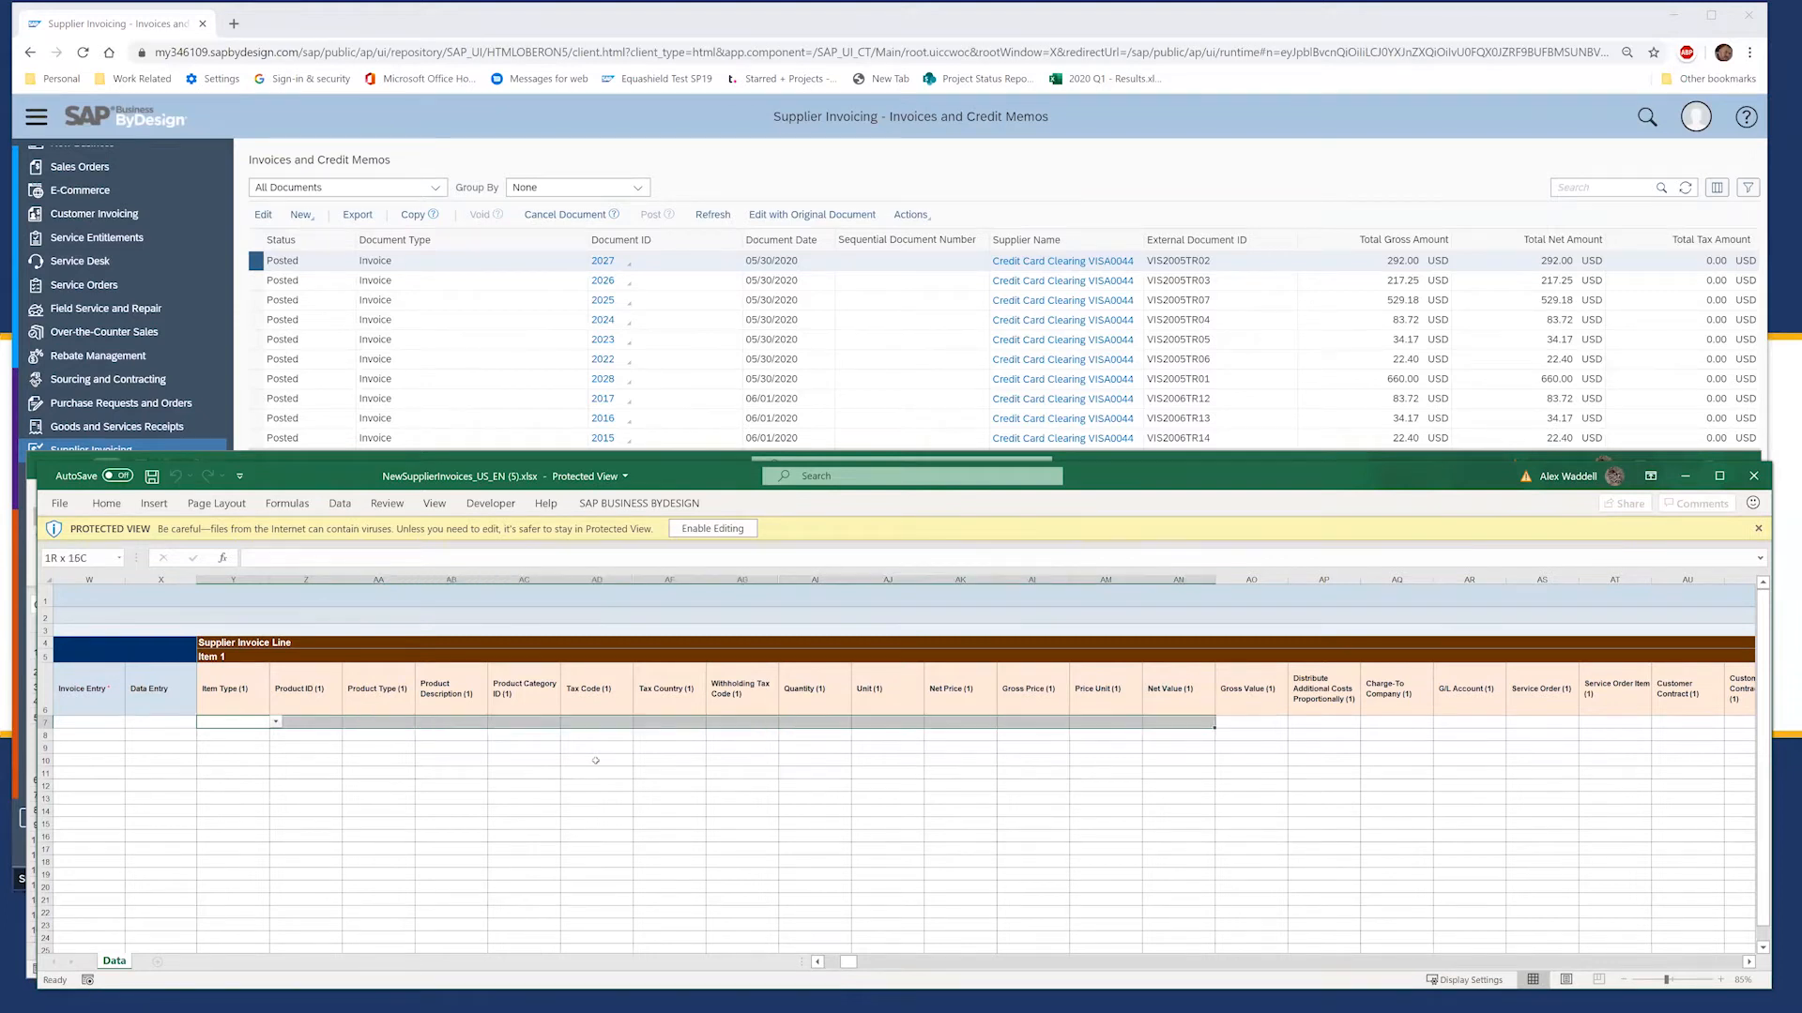
pyautogui.hotkey('shift', 'Right')
pyautogui.hotkey('shift', 'Right')
pyautogui.hotkey('shift', 'Right')
pyautogui.hotkey('shift', 'Right')
pyautogui.hotkey('shift', 'Right')
pyautogui.hotkey('shift', 'Right')
pyautogui.hotkey('shift', 'Right')
pyautogui.hotkey('shift', 'Right')
pyautogui.hotkey('shift', 'Right')
pyautogui.hotkey('shift', 'Right')
pyautogui.hotkey('shift', 'Right')
pyautogui.hotkey('shift', 'Right')
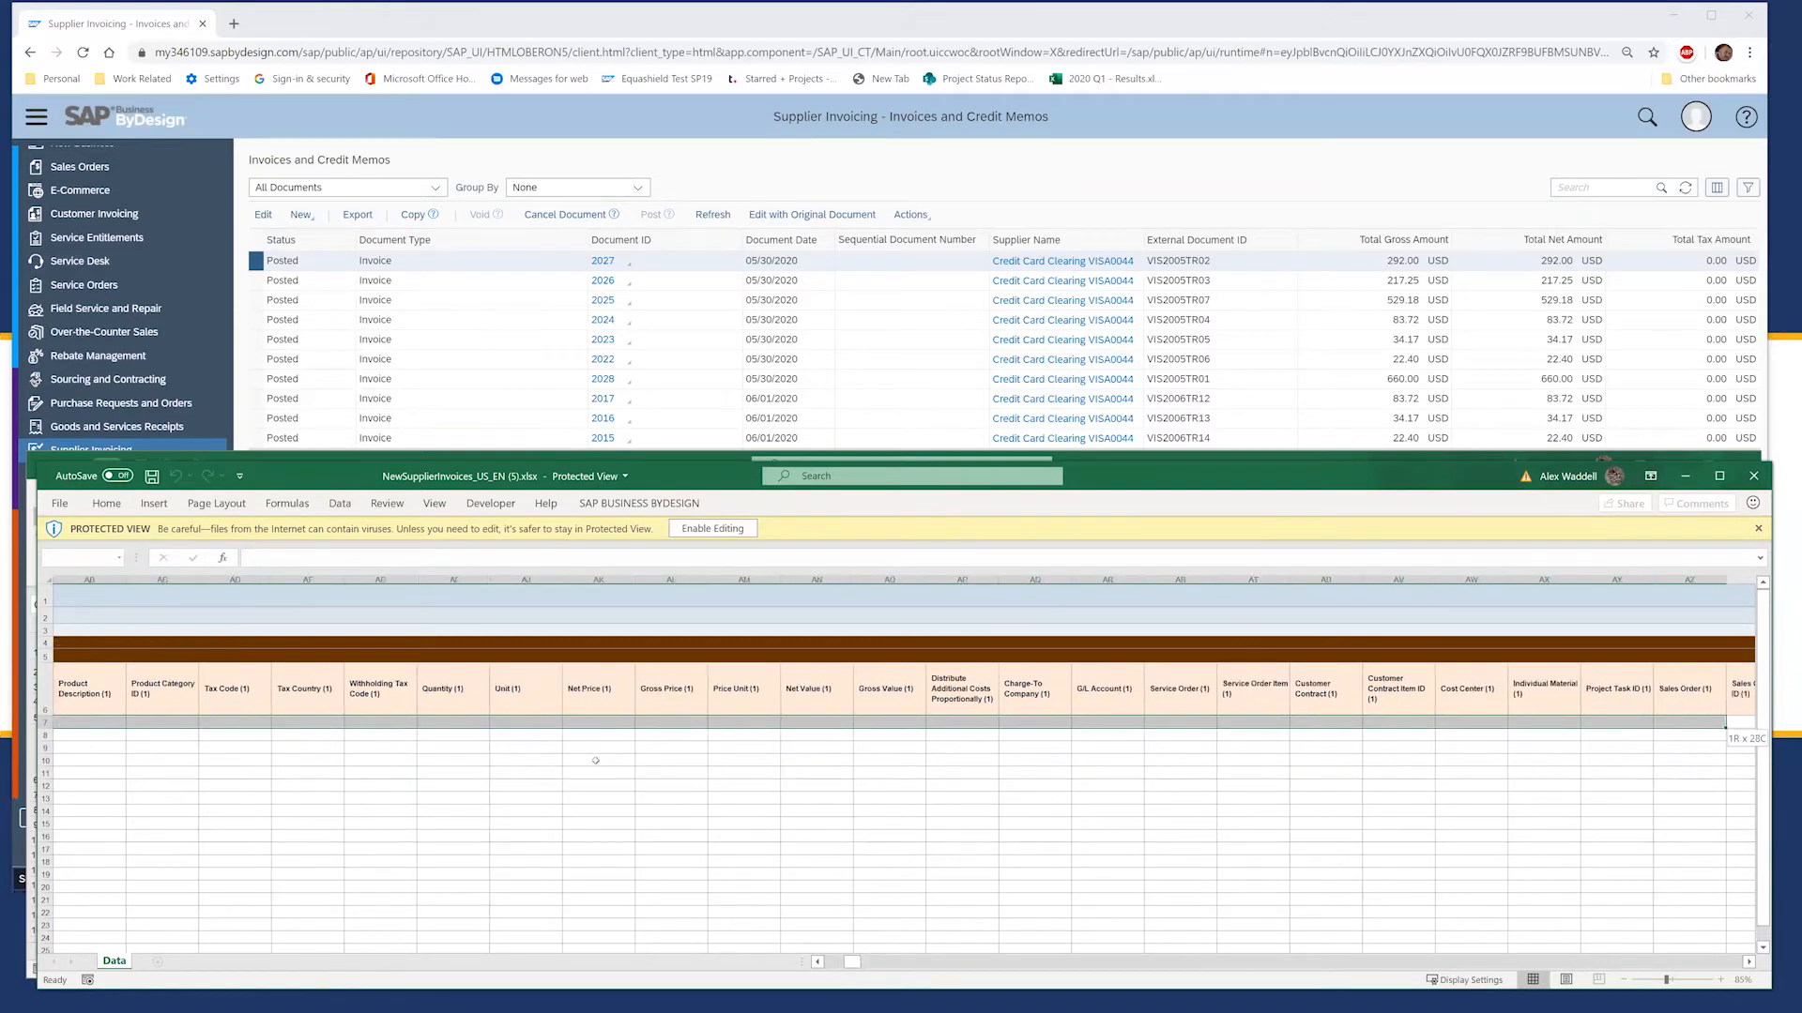
pyautogui.hotkey('shift', 'Right')
pyautogui.hotkey('shift', 'Right')
pyautogui.hotkey('shift', 'Right')
pyautogui.hotkey('shift', 'Right')
pyautogui.hotkey('shift', 'Right')
pyautogui.hotkey('shift', 'Right')
pyautogui.hotkey('shift', 'Right')
pyautogui.hotkey('shift', 'Right')
pyautogui.hotkey('shift', 'Right')
pyautogui.hotkey('shift', 'Right')
pyautogui.hotkey('shift', 'Right')
pyautogui.hotkey('shift', 'Right')
pyautogui.hotkey('shift', 'Right')
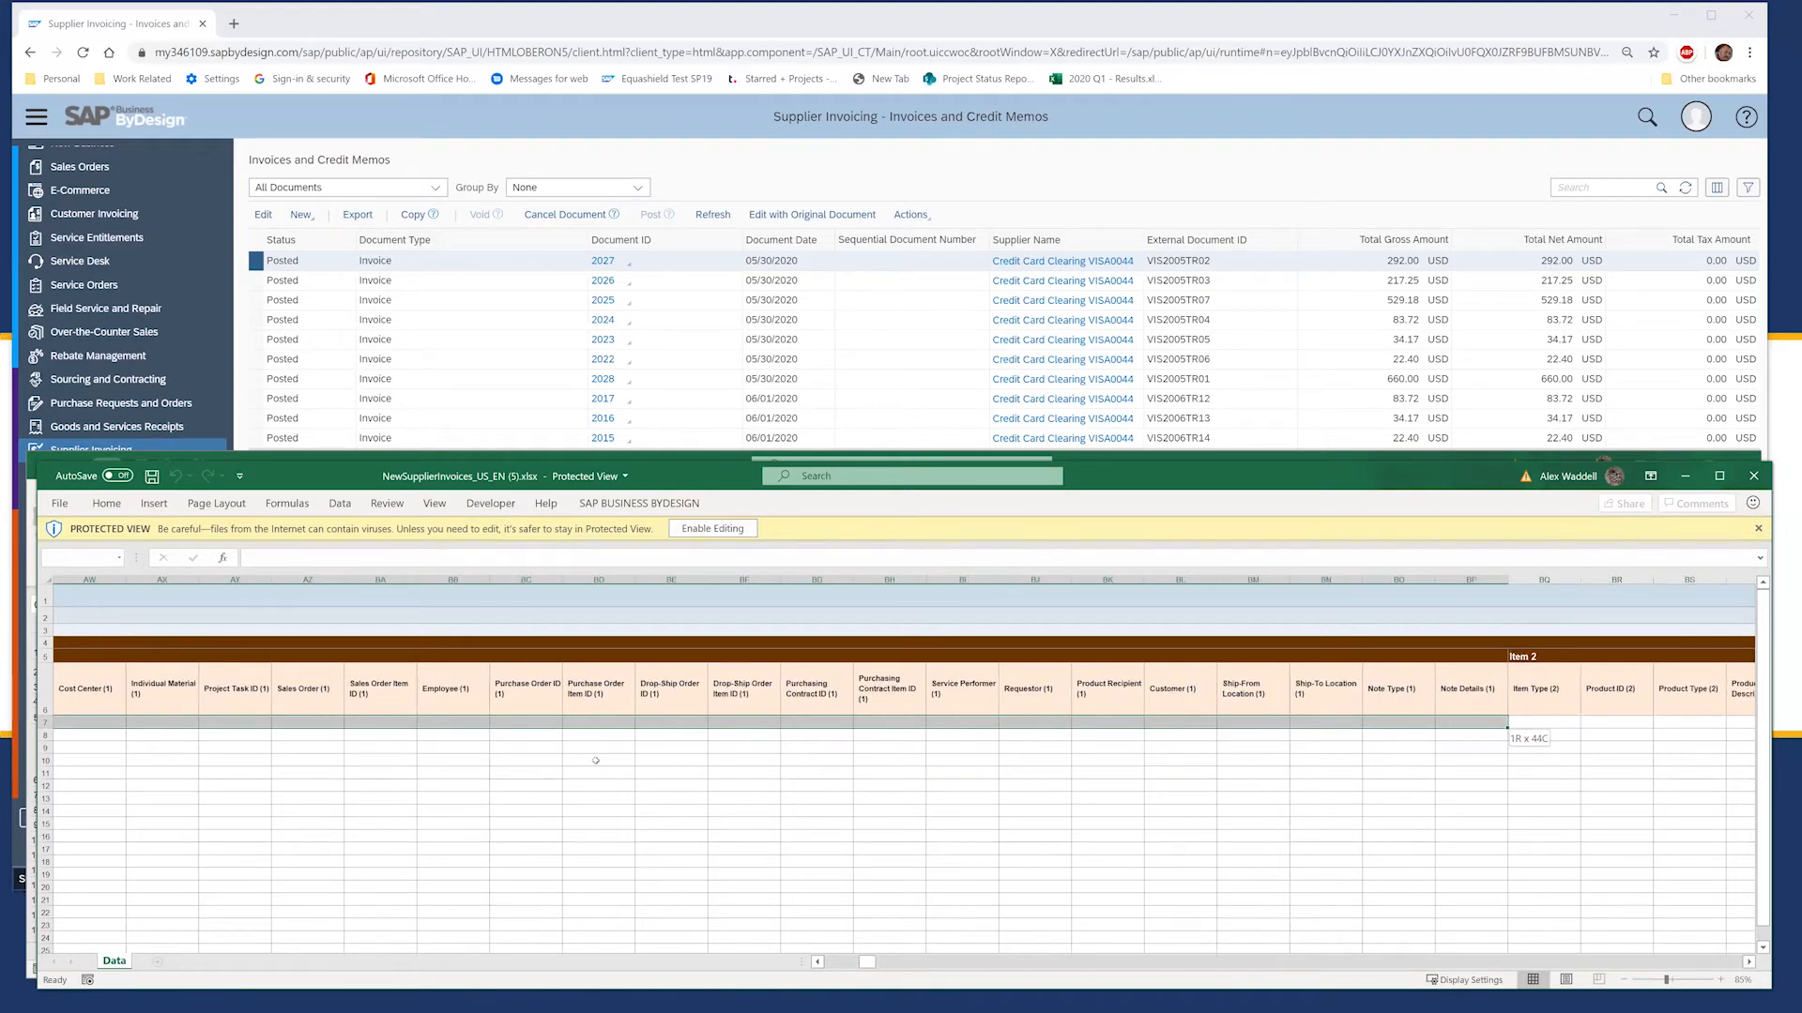
# Step: Move to the Item 2 columns and select their empty fields in row 7
pyautogui.press('Right')
pyautogui.press('Right')
pyautogui.press('Right')
pyautogui.press('Right')
pyautogui.press('Right')
pyautogui.press('Right')
pyautogui.press('Right')
pyautogui.press('Right')
pyautogui.press('Right')
pyautogui.press('Right')
pyautogui.press('Right')
pyautogui.press('Right')
pyautogui.press('Right')
pyautogui.press('Right')
pyautogui.press('Right')
pyautogui.press('Right')
pyautogui.press('Right')
pyautogui.press('Right')
pyautogui.press('Right')
pyautogui.press('Right')
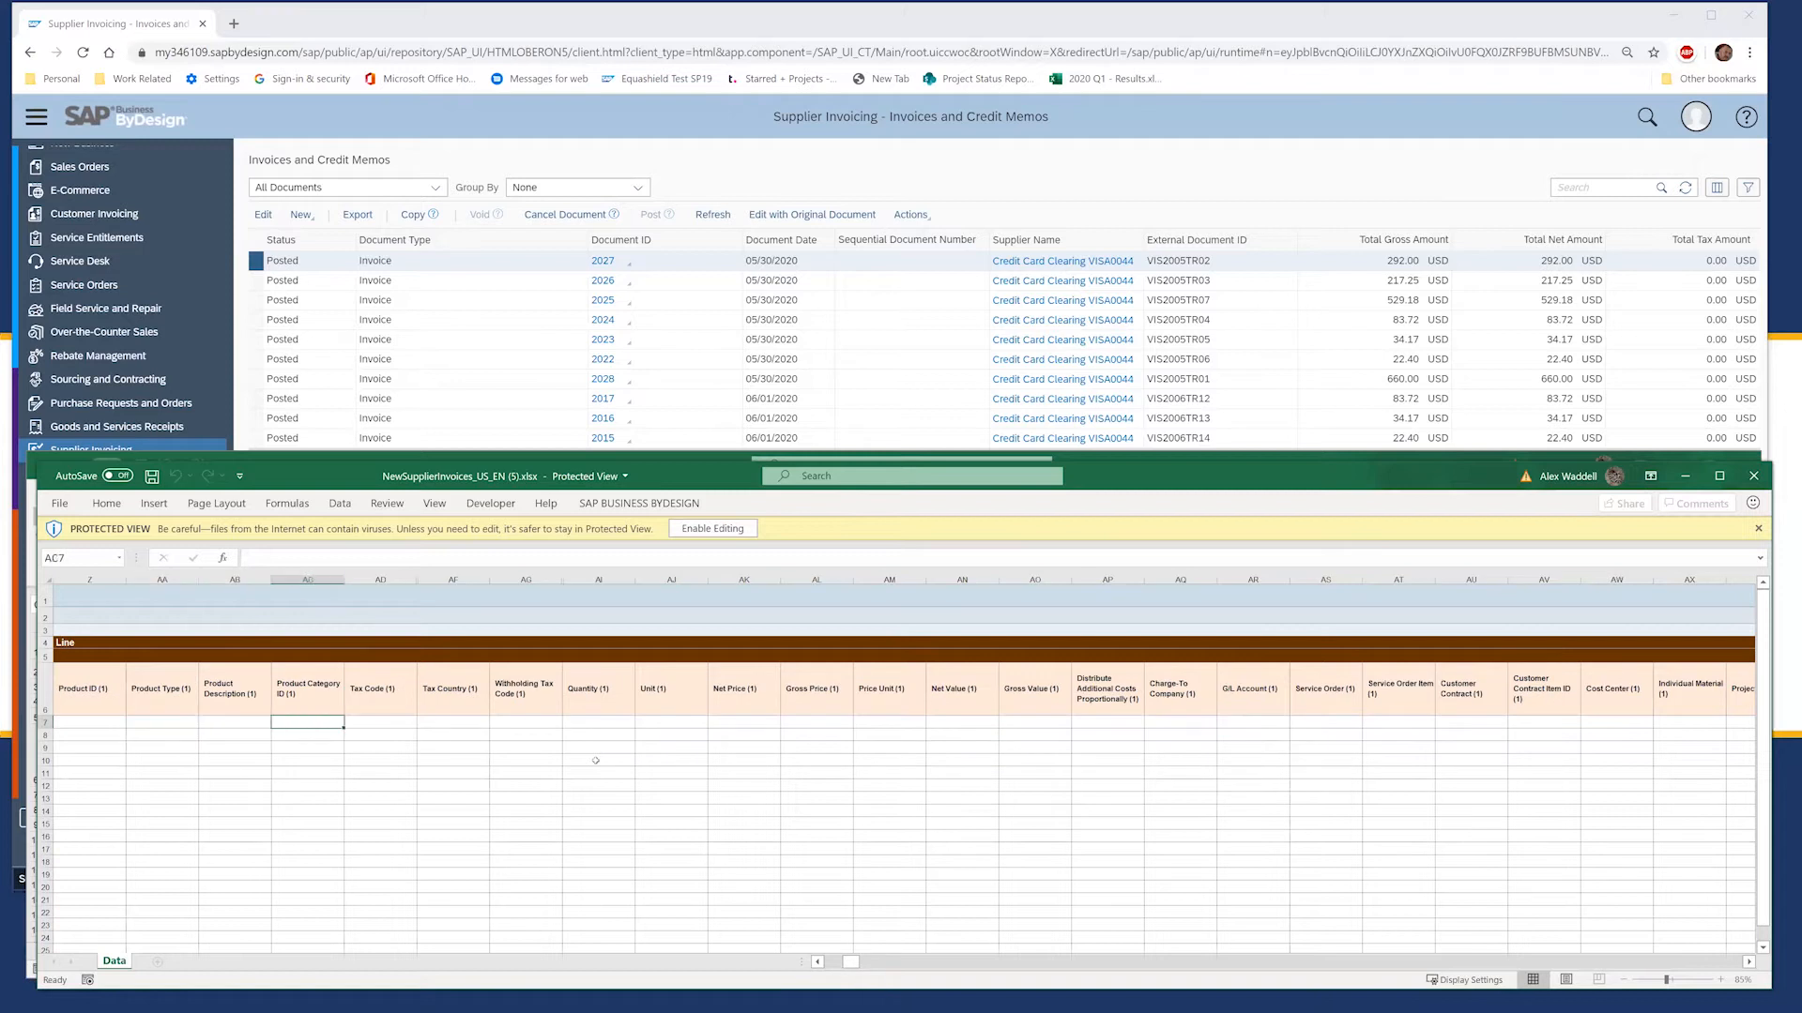
pyautogui.press('Right')
pyautogui.press('Right')
pyautogui.press('Right')
pyautogui.press('Right')
pyautogui.press('Right')
pyautogui.press('Right')
pyautogui.press('Right')
pyautogui.press('Right')
pyautogui.press('Right')
pyautogui.press('Right')
pyautogui.press('Right')
pyautogui.press('Right')
pyautogui.press('Right')
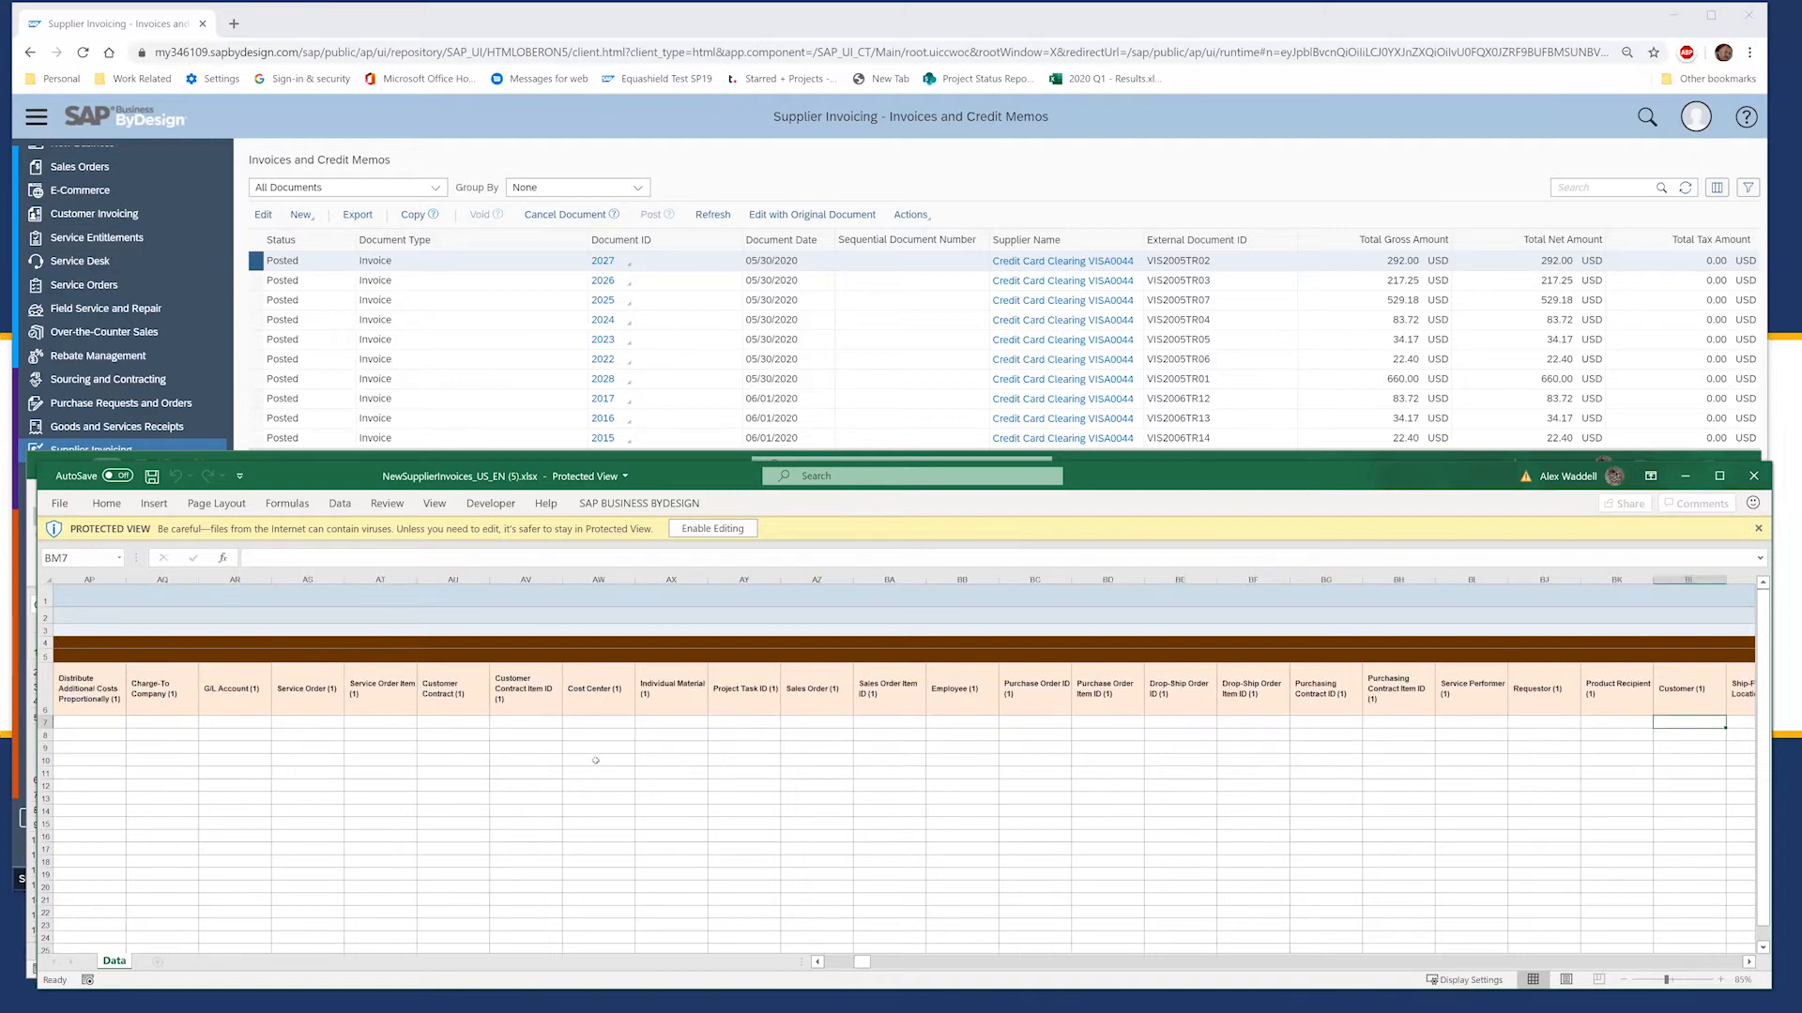
pyautogui.press('Left')
pyautogui.press('Up')
pyautogui.hscroll(3, 595, 760)
pyautogui.press('Down')
pyautogui.hotkey('shift', 'Right')
pyautogui.hotkey('shift', 'Right')
pyautogui.hotkey('shift', 'Right')
pyautogui.hotkey('shift', 'Right')
pyautogui.hotkey('shift', 'Right')
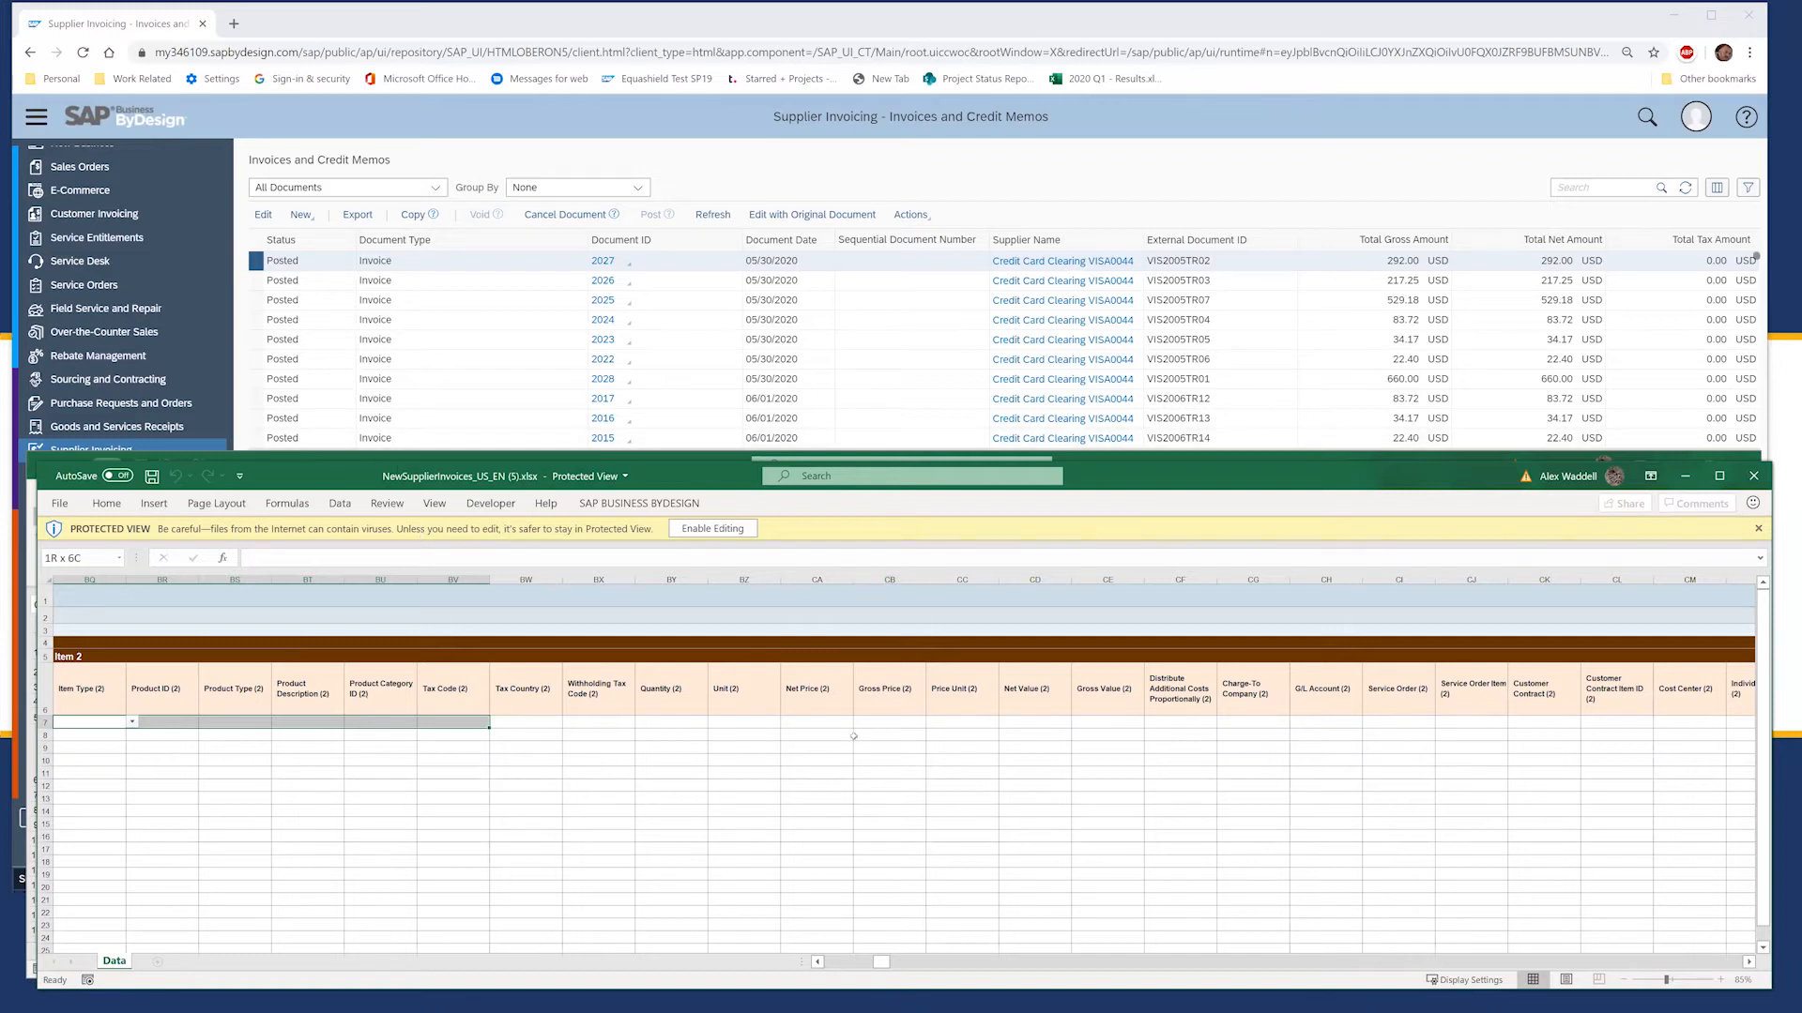
pyautogui.click(1754, 478)
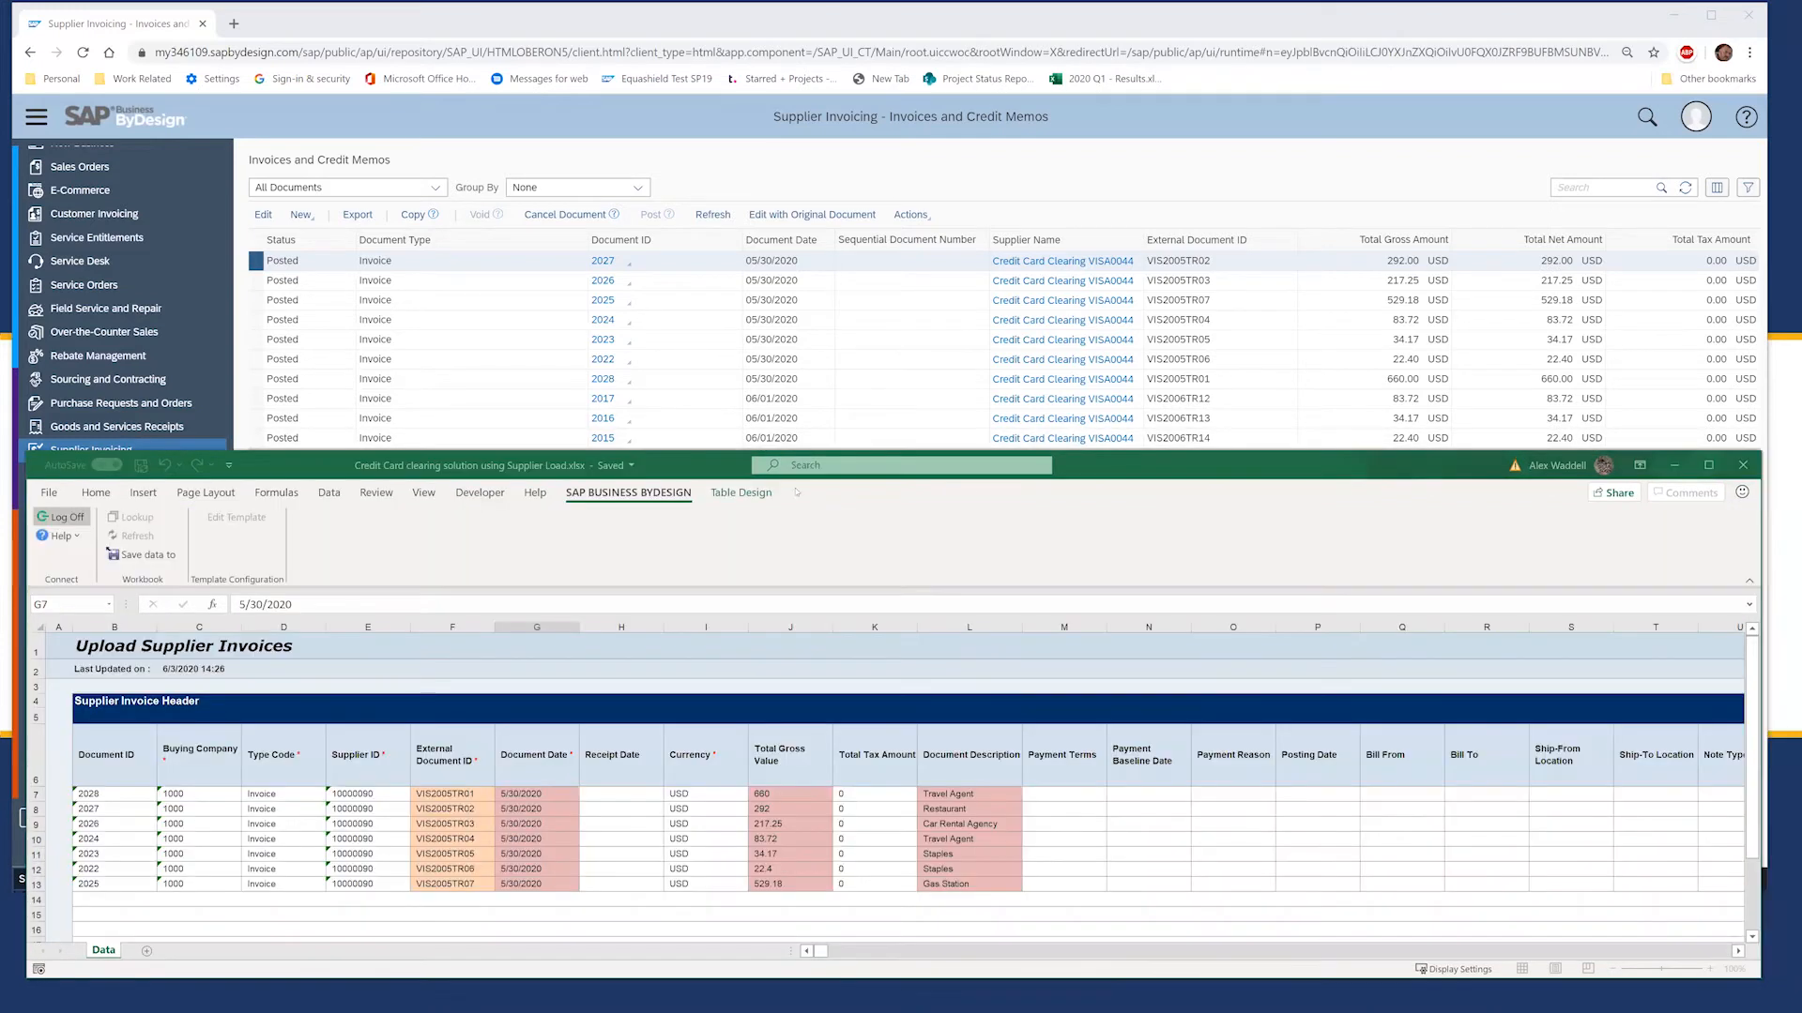
pyautogui.click(639, 839)
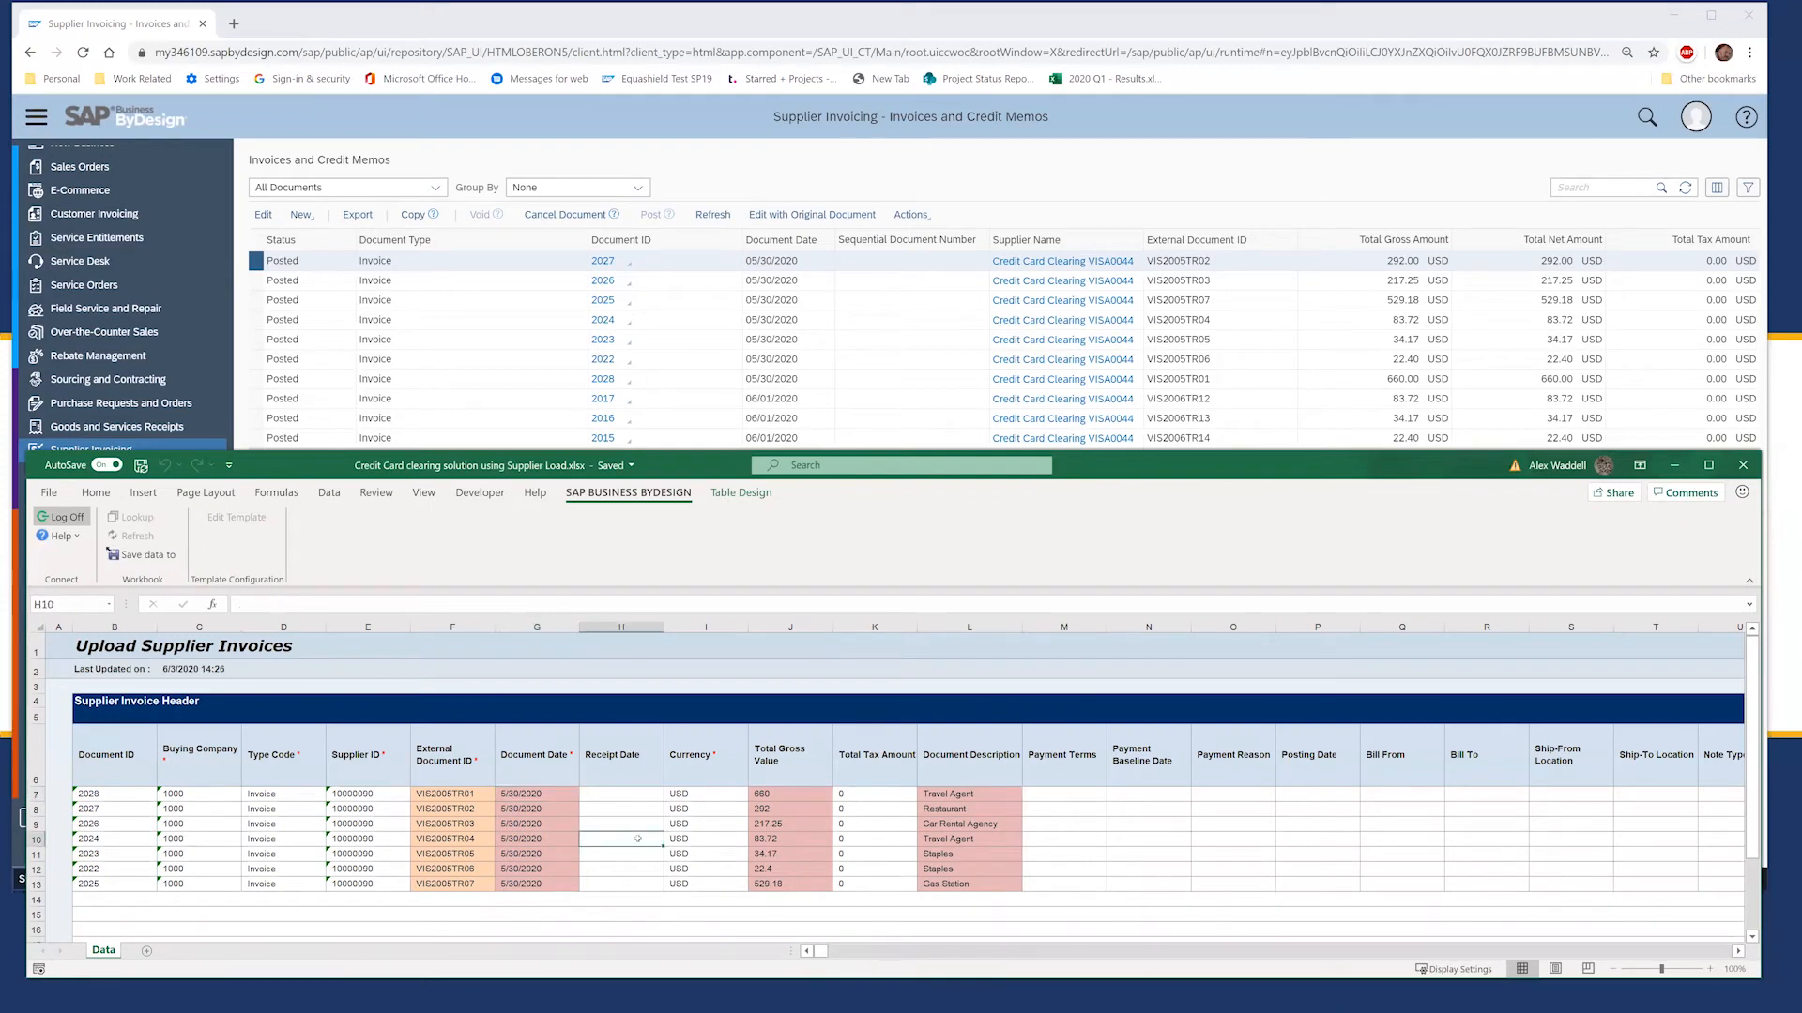
pyautogui.moveTo(100, 799); pyautogui.dragTo(113, 885)
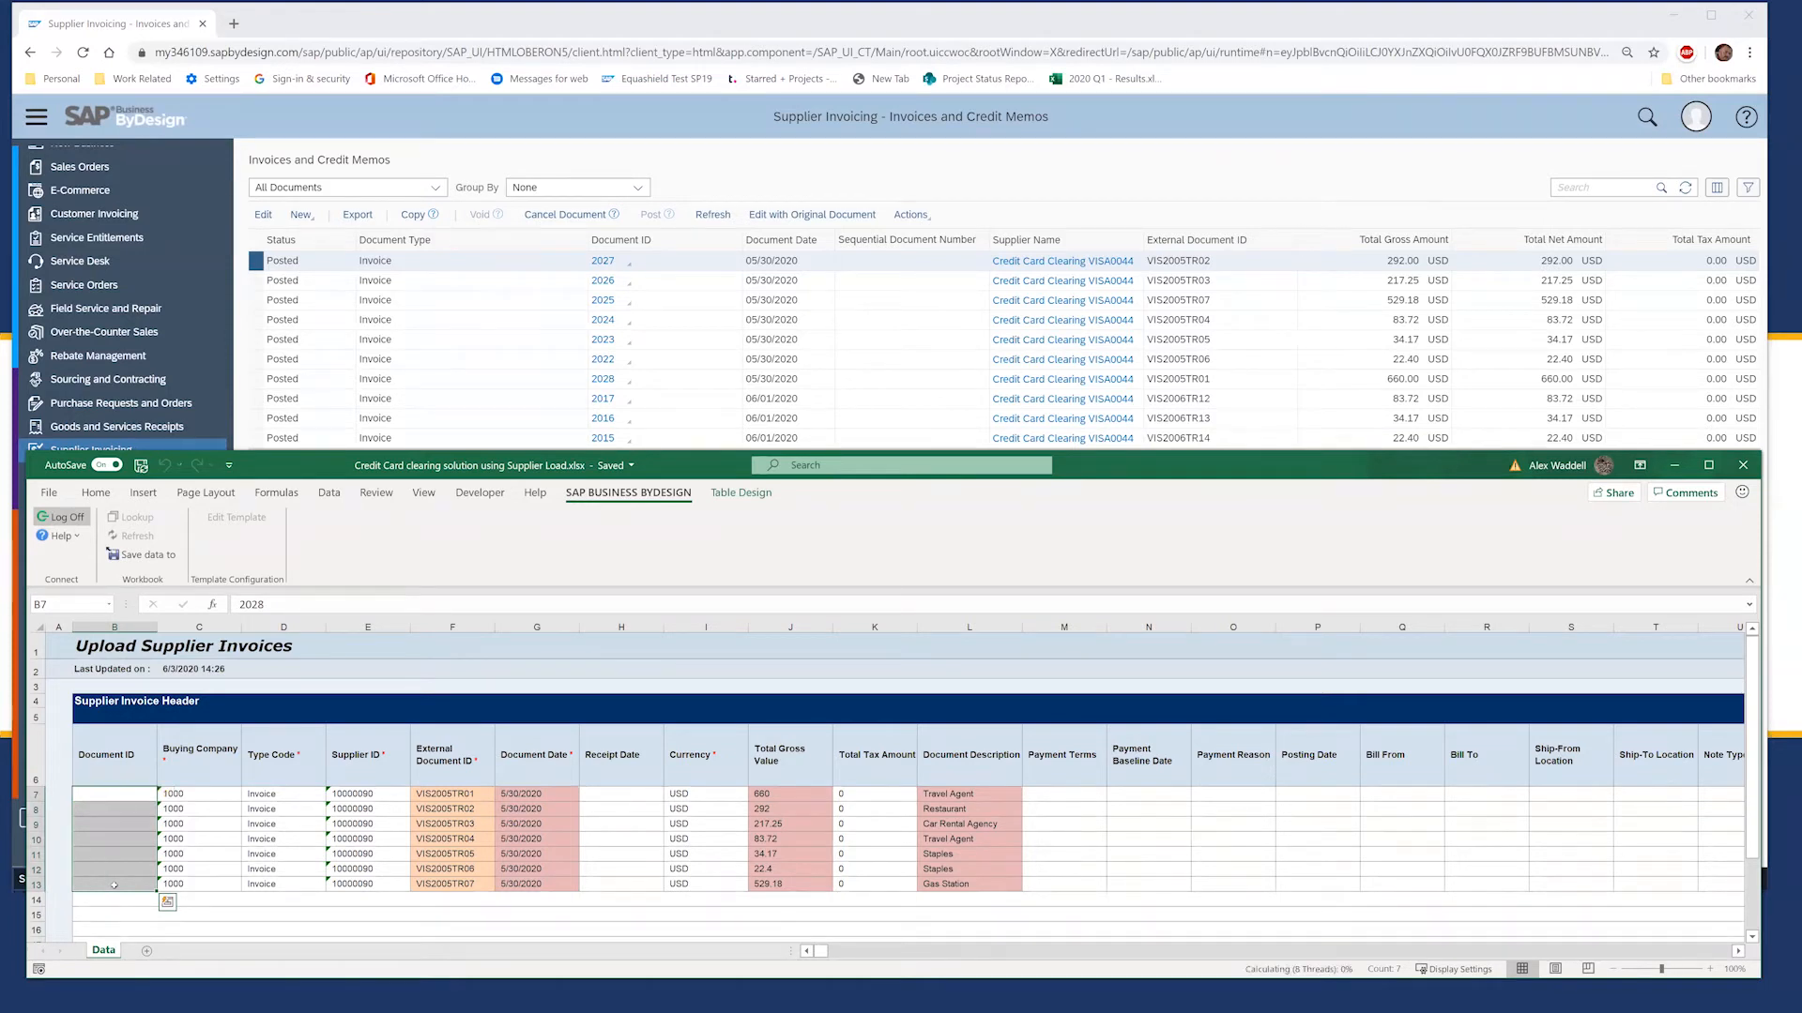
pyautogui.press('Delete')
pyautogui.press('Right')
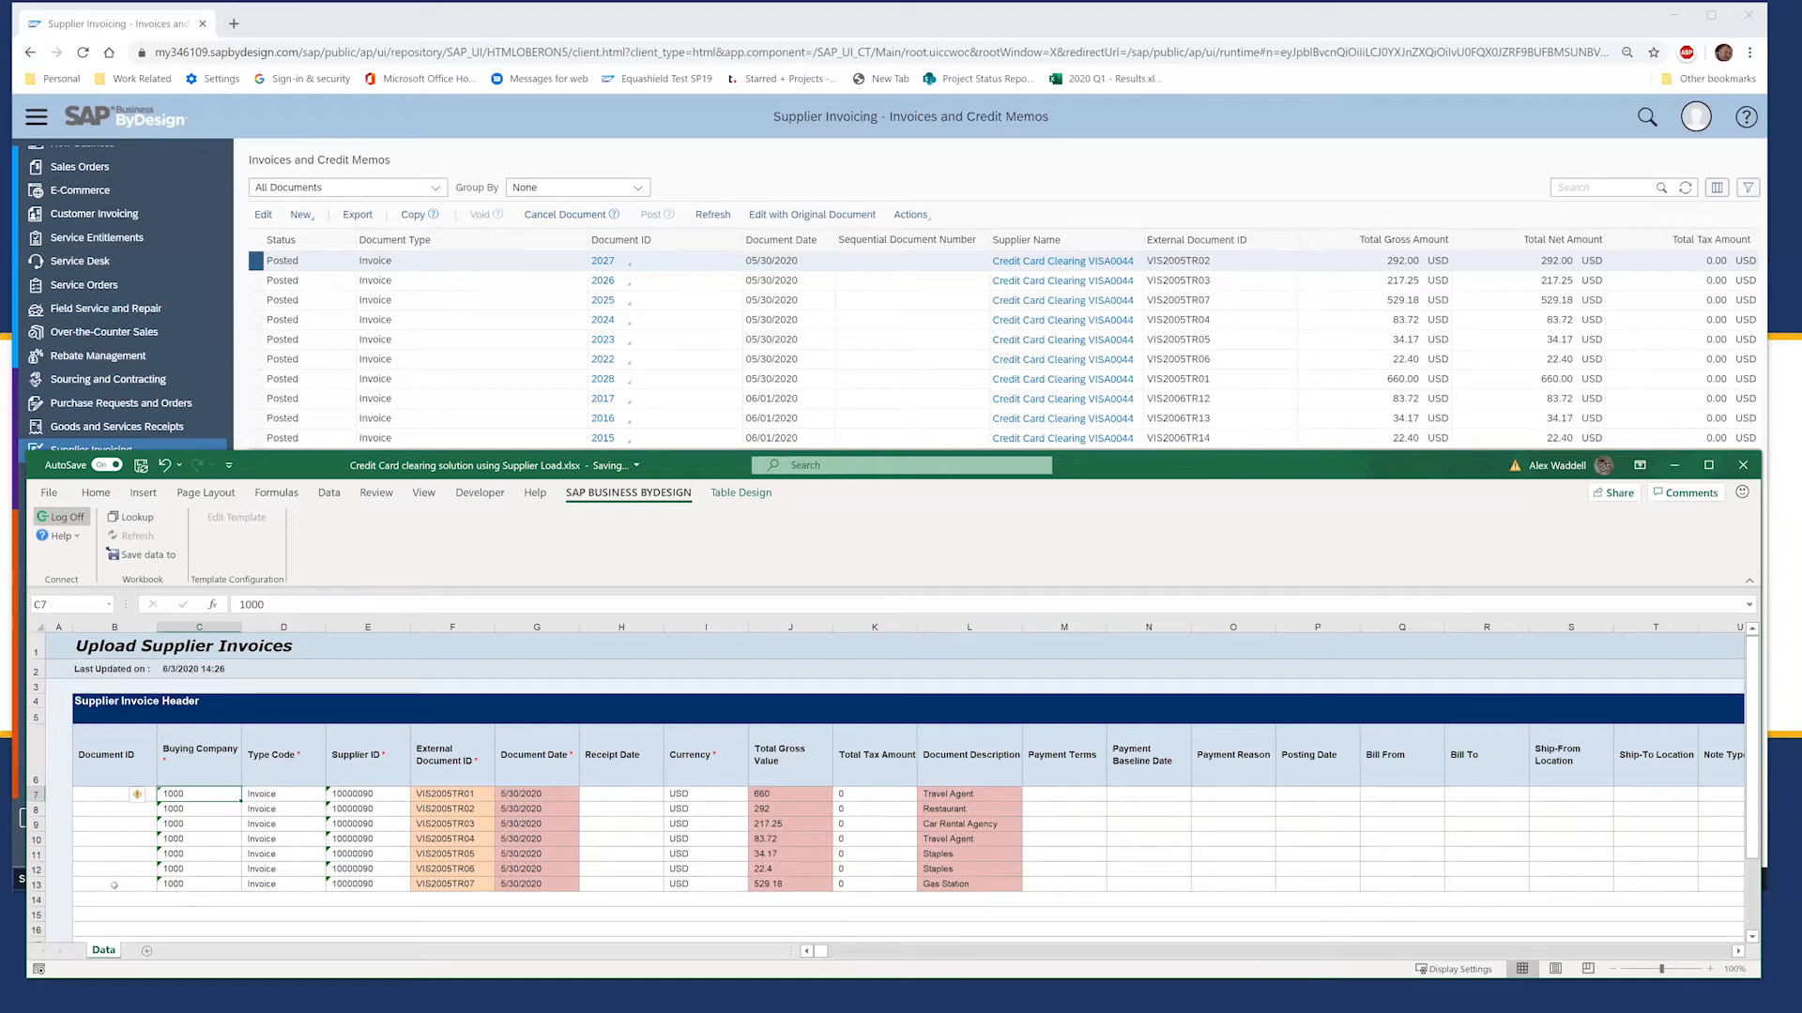
pyautogui.press('Tab')
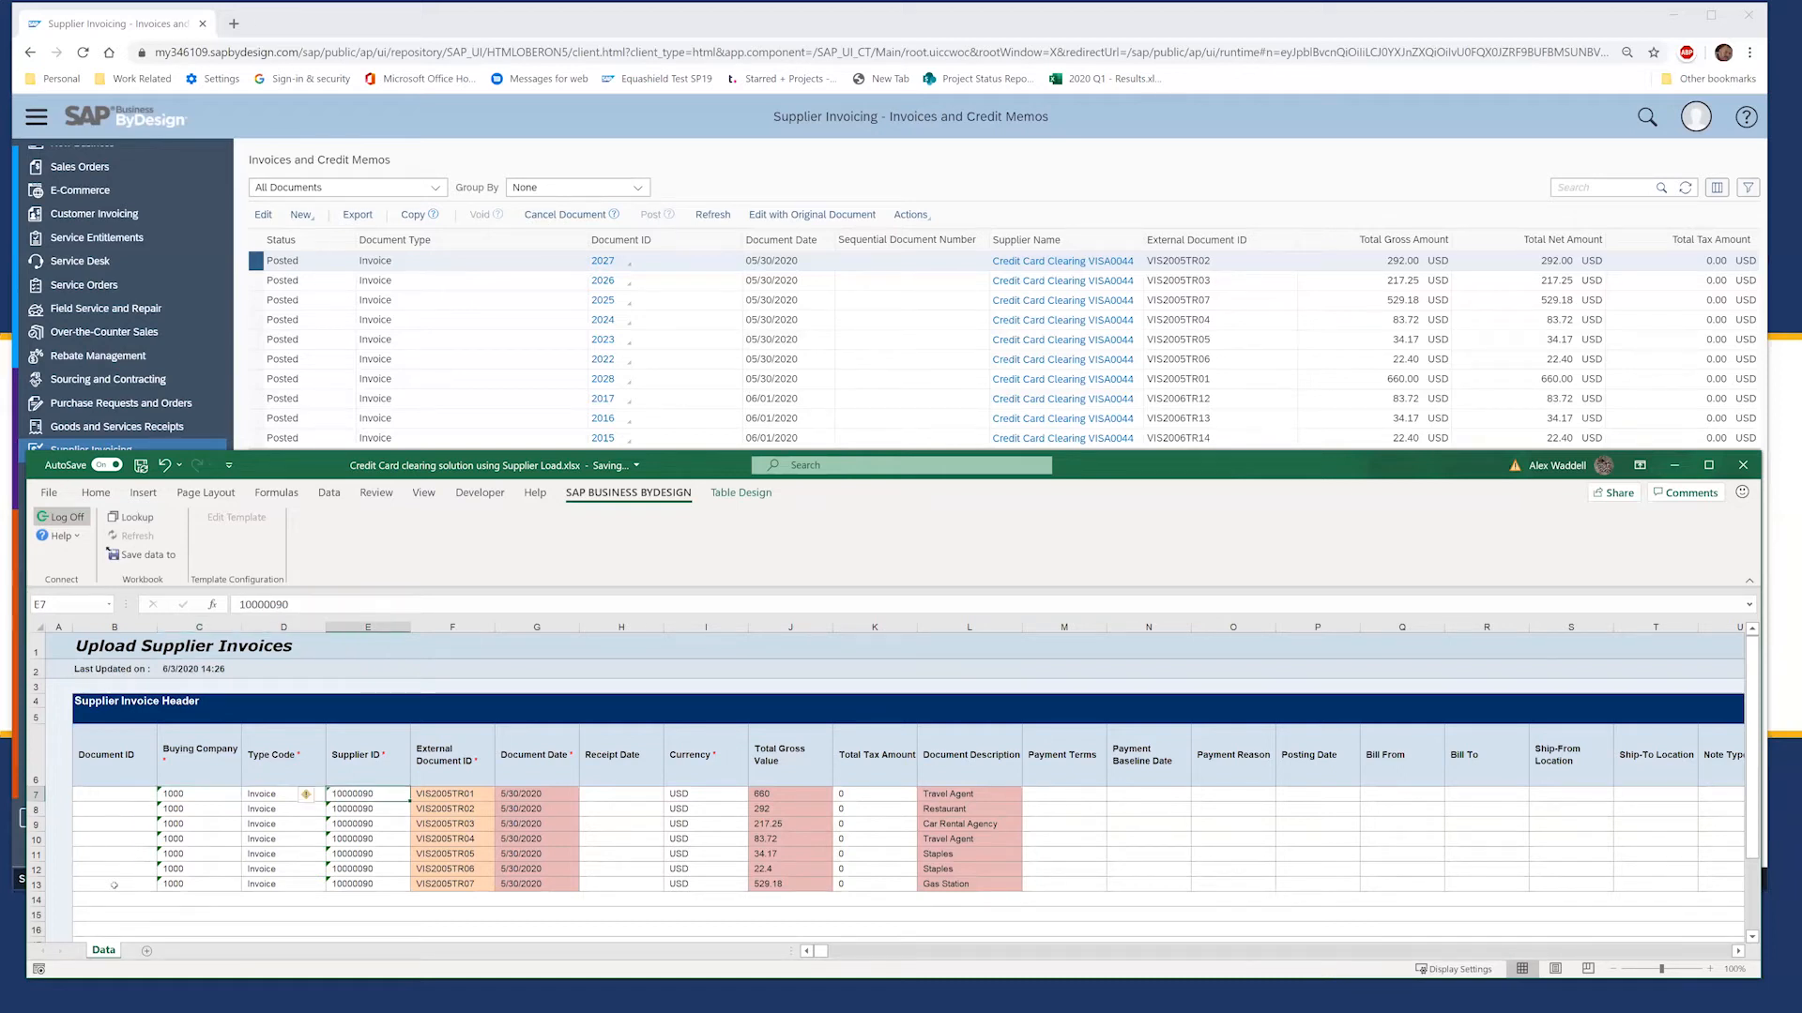
pyautogui.hotkey('shift', 'Tab')
pyautogui.press('Down')
pyautogui.press('Down')
pyautogui.press('Down')
pyautogui.press('Down')
pyautogui.press('Down')
pyautogui.press('Down')
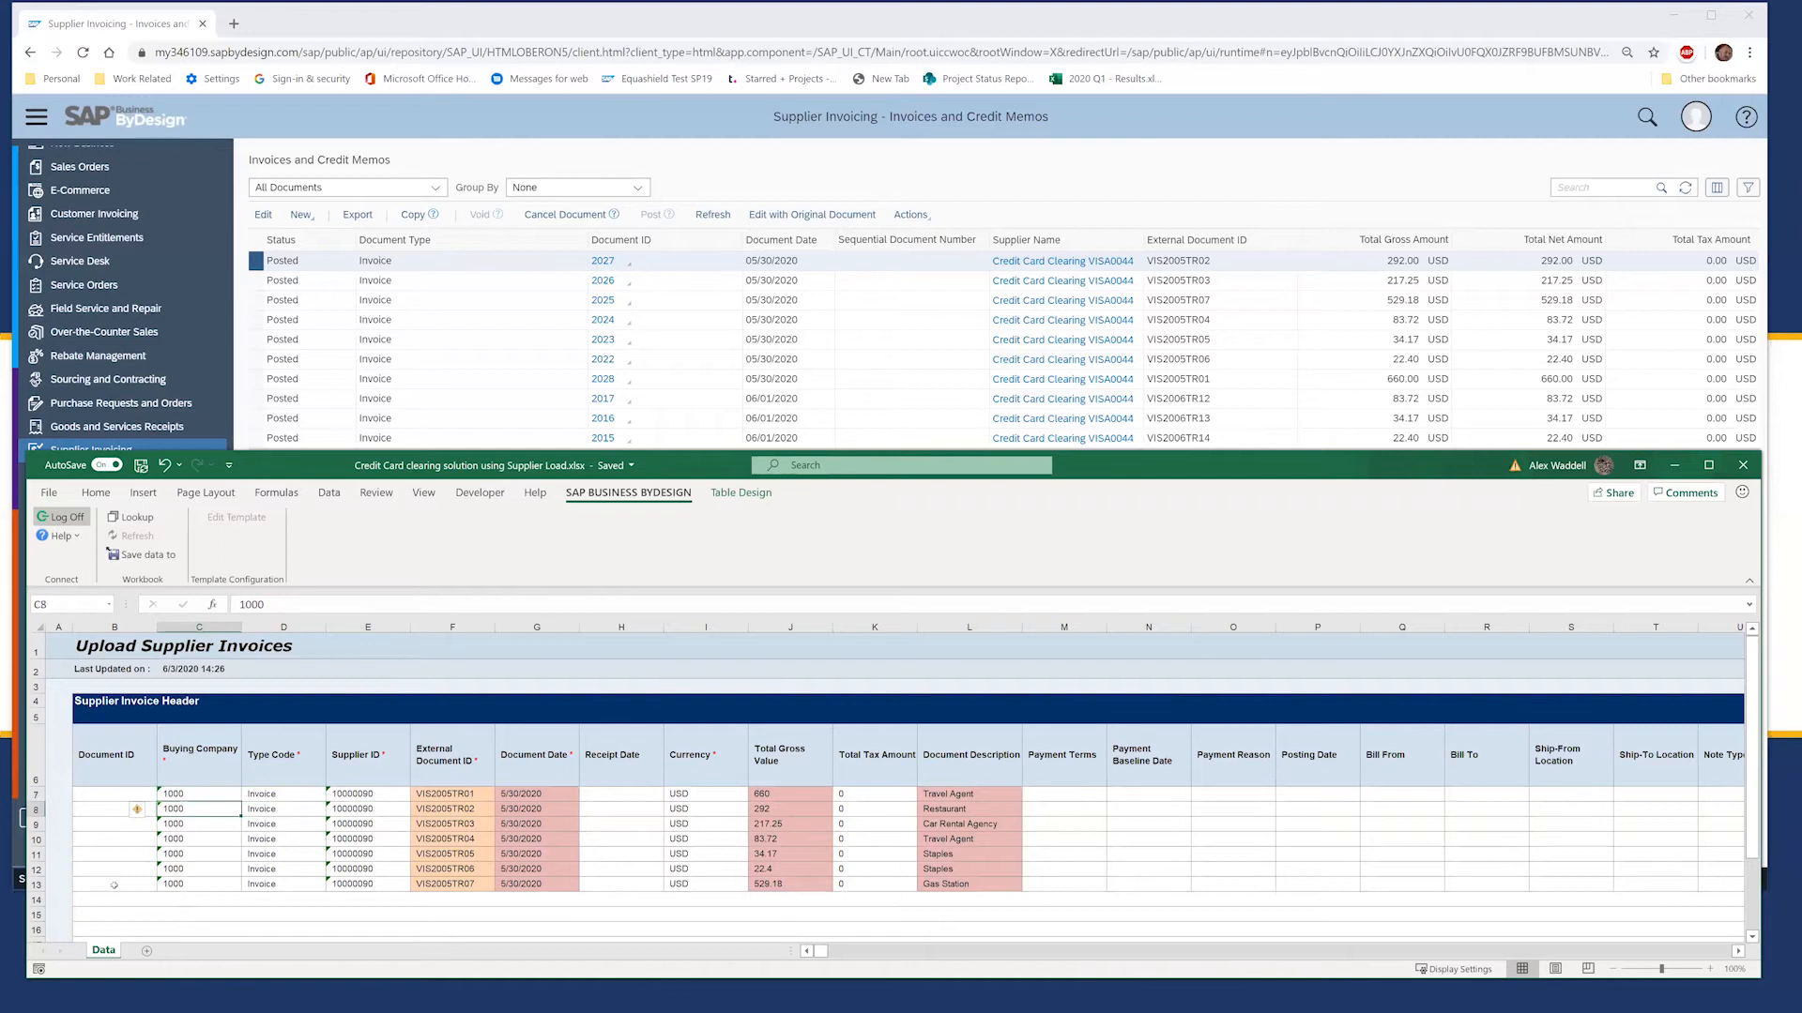
pyautogui.hotkey('shift', 'Right')
pyautogui.hotkey('shift', 'Right')
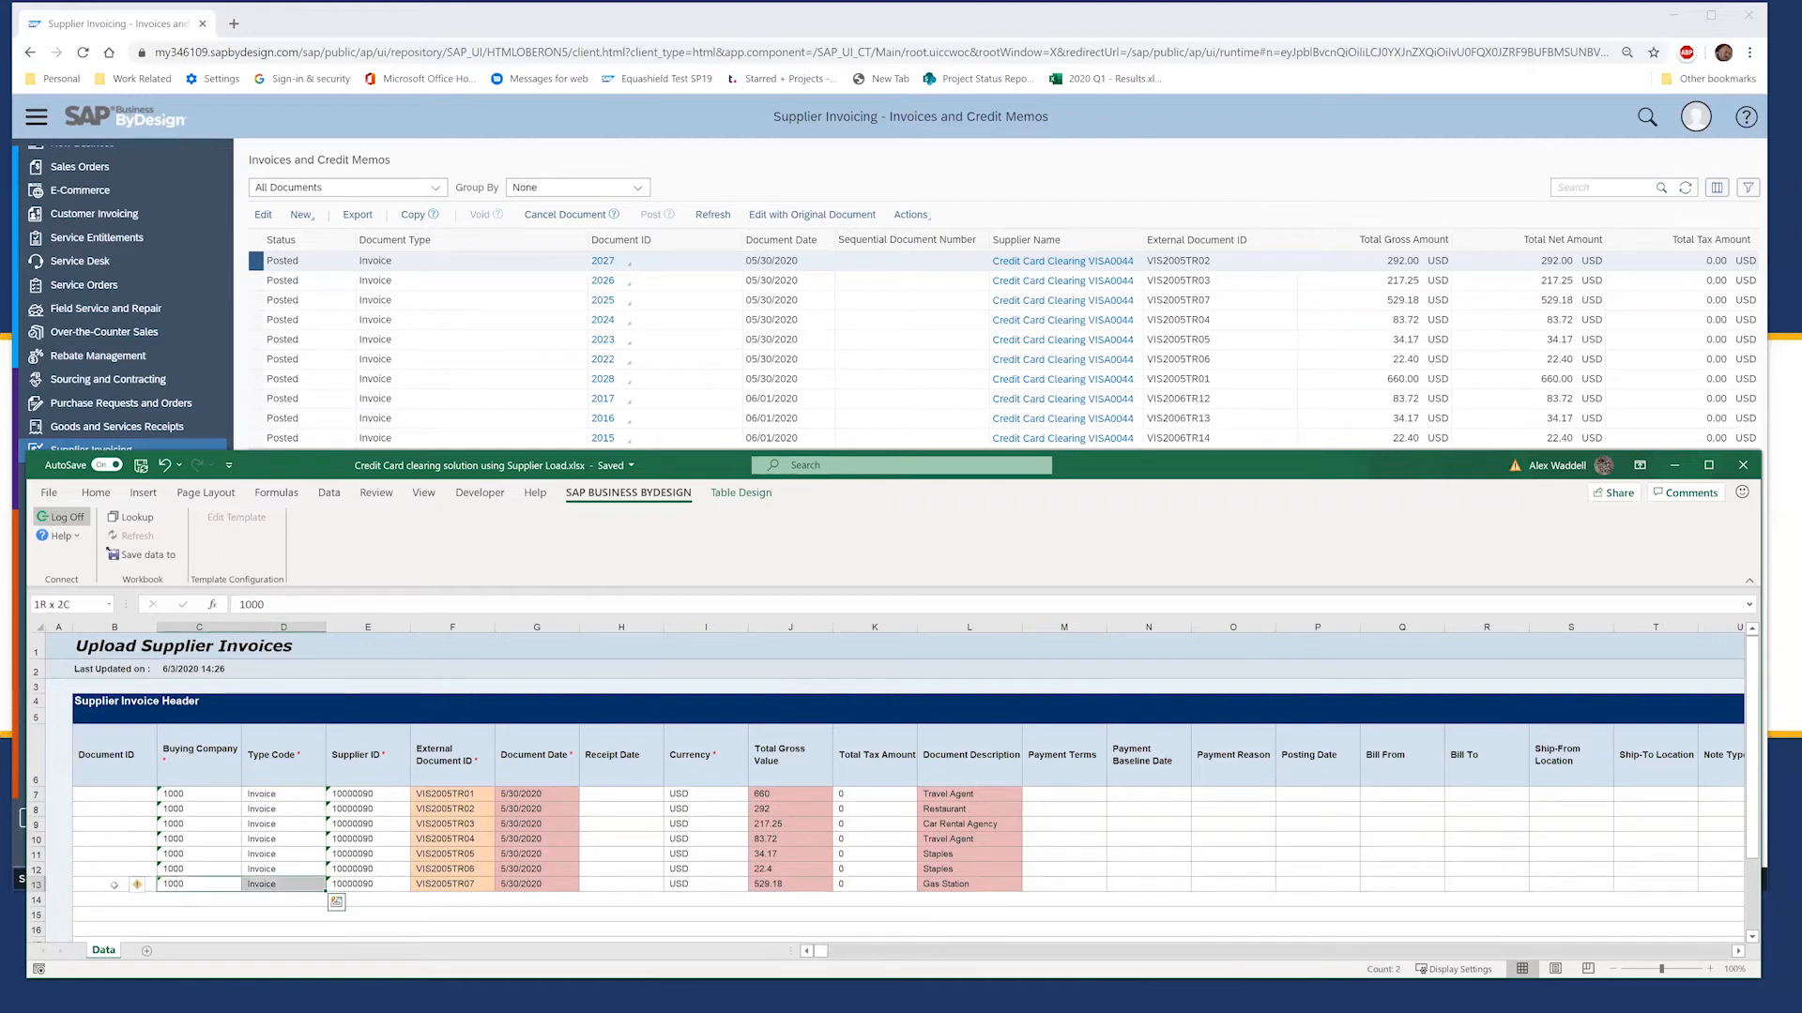
pyautogui.hotkey('shift', 'Down')
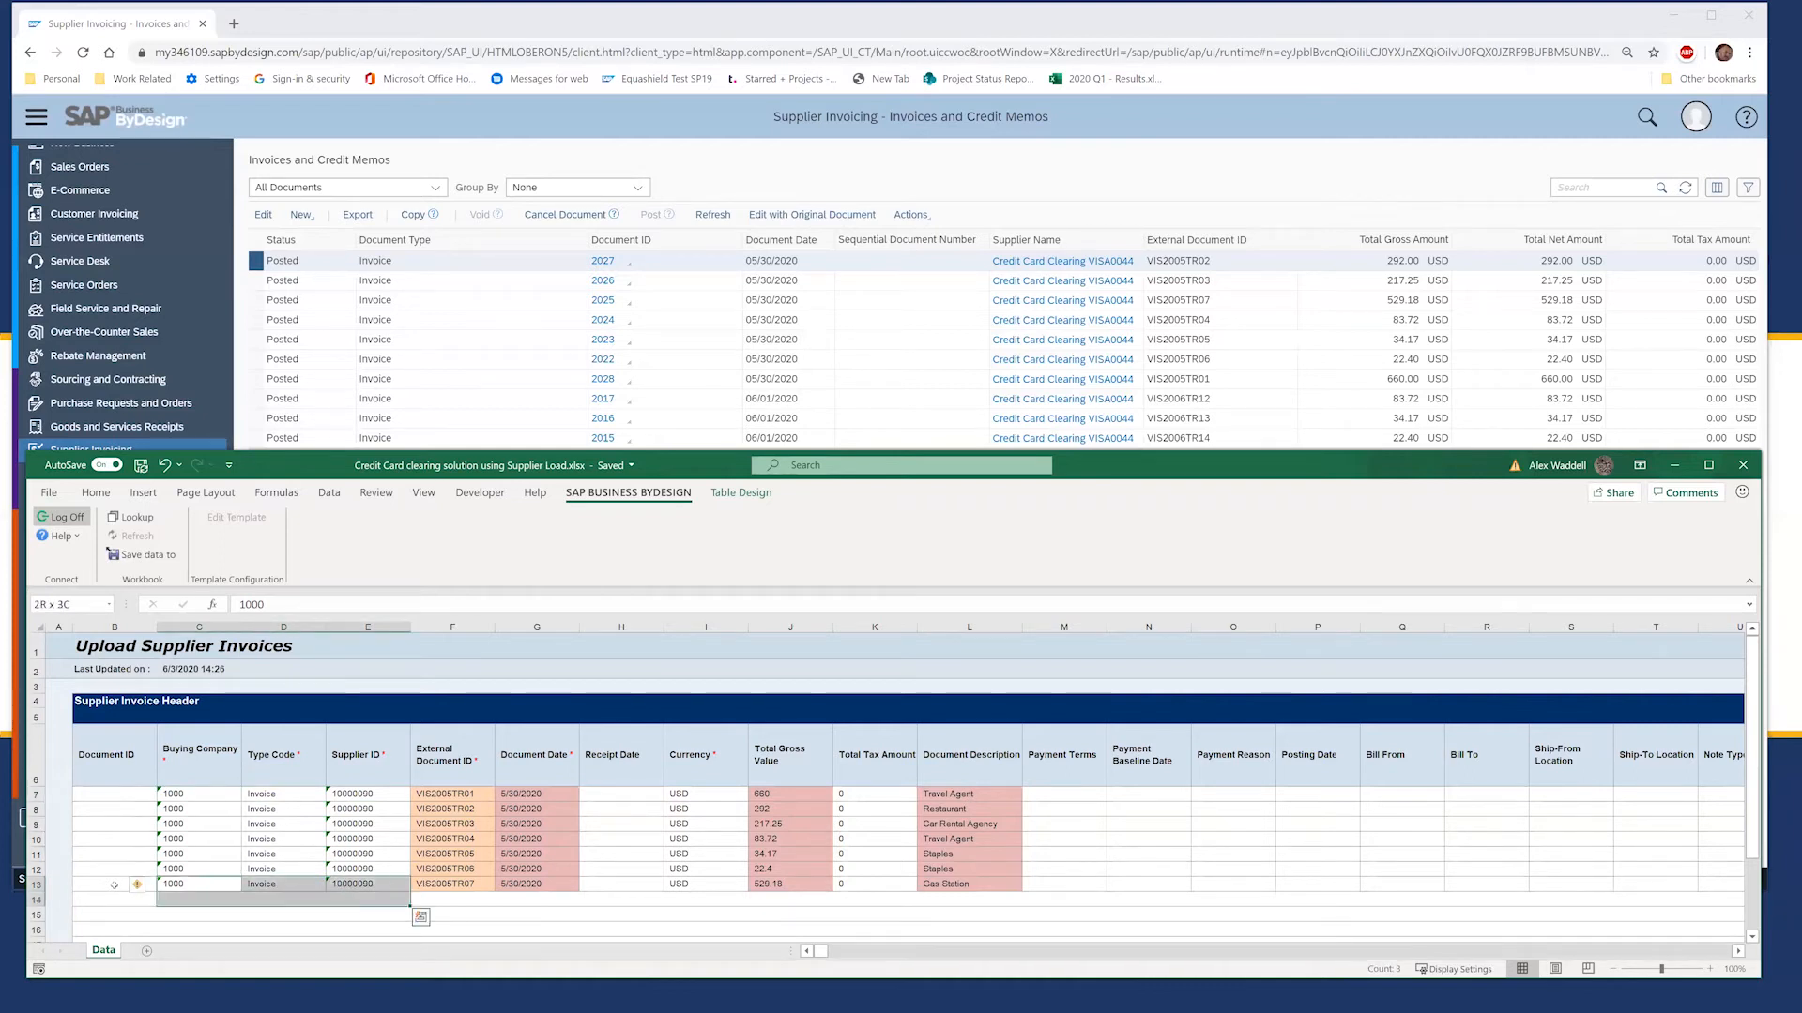
pyautogui.press('Up')
pyautogui.press('Up')
pyautogui.press('Up')
pyautogui.press('Up')
pyautogui.press('Up')
pyautogui.press('Up')
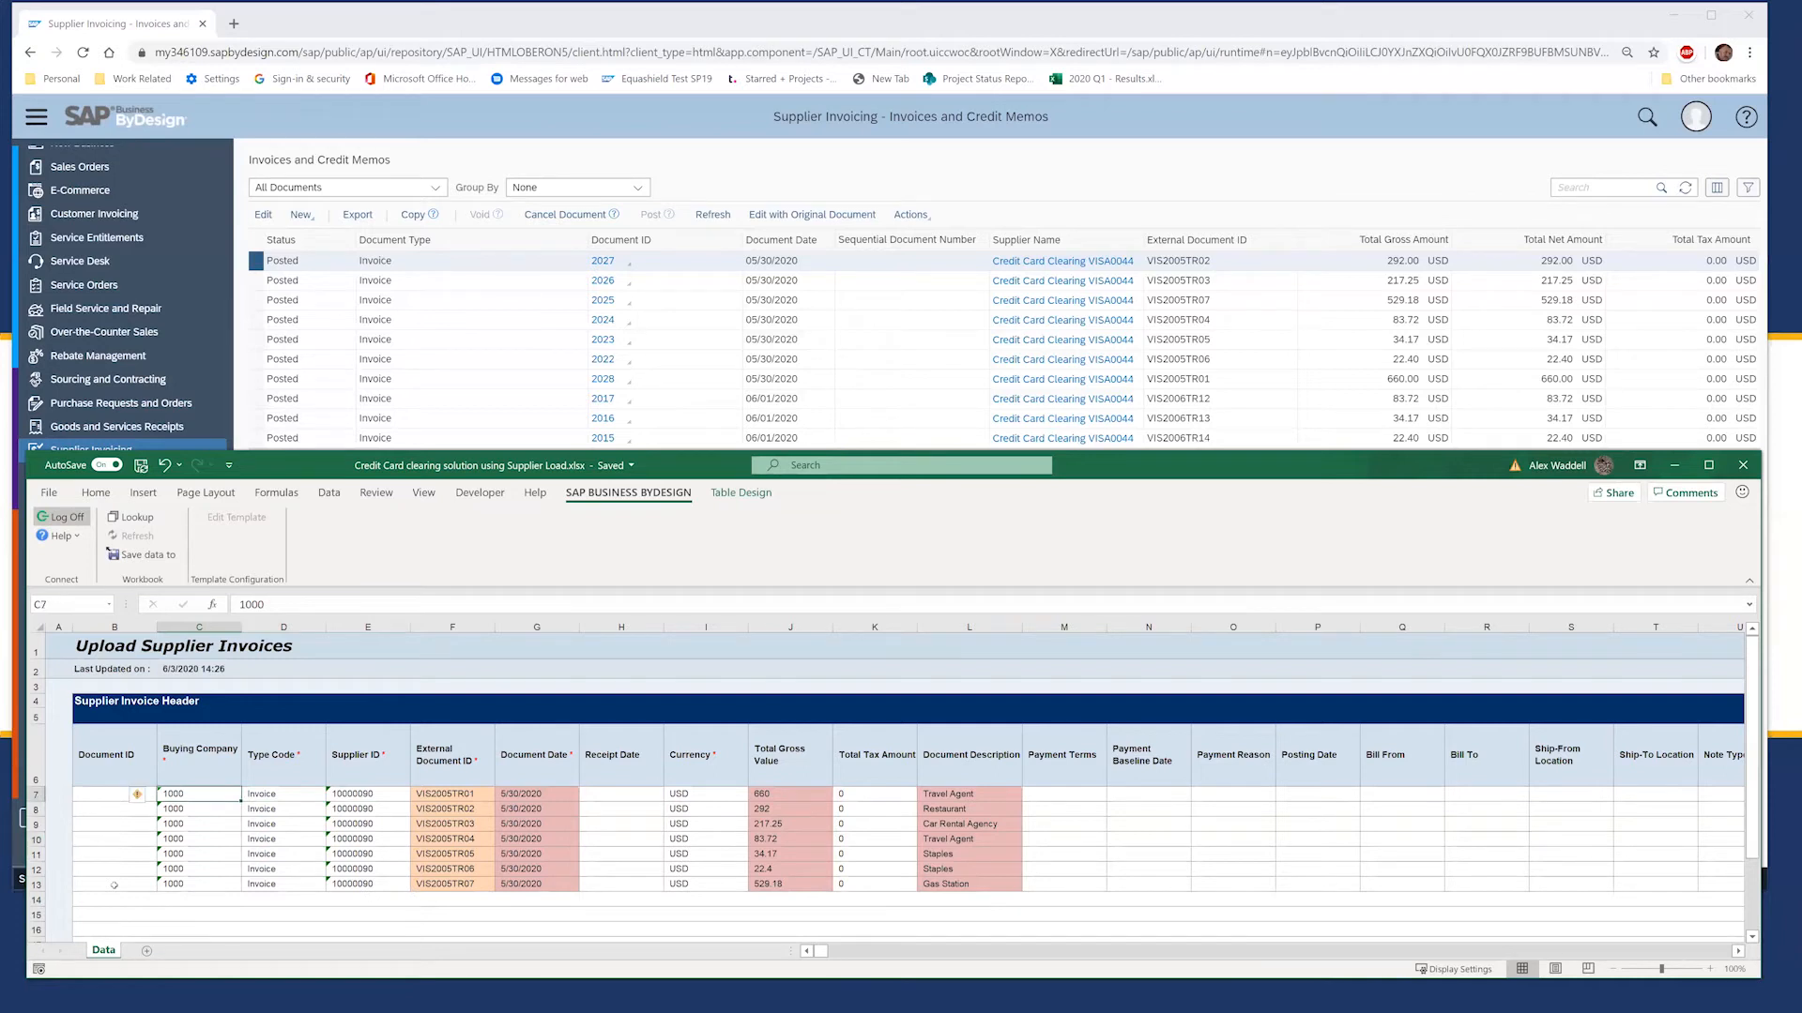
pyautogui.press('Right')
pyautogui.press('Right')
pyautogui.press('Right')
pyautogui.press('Right')
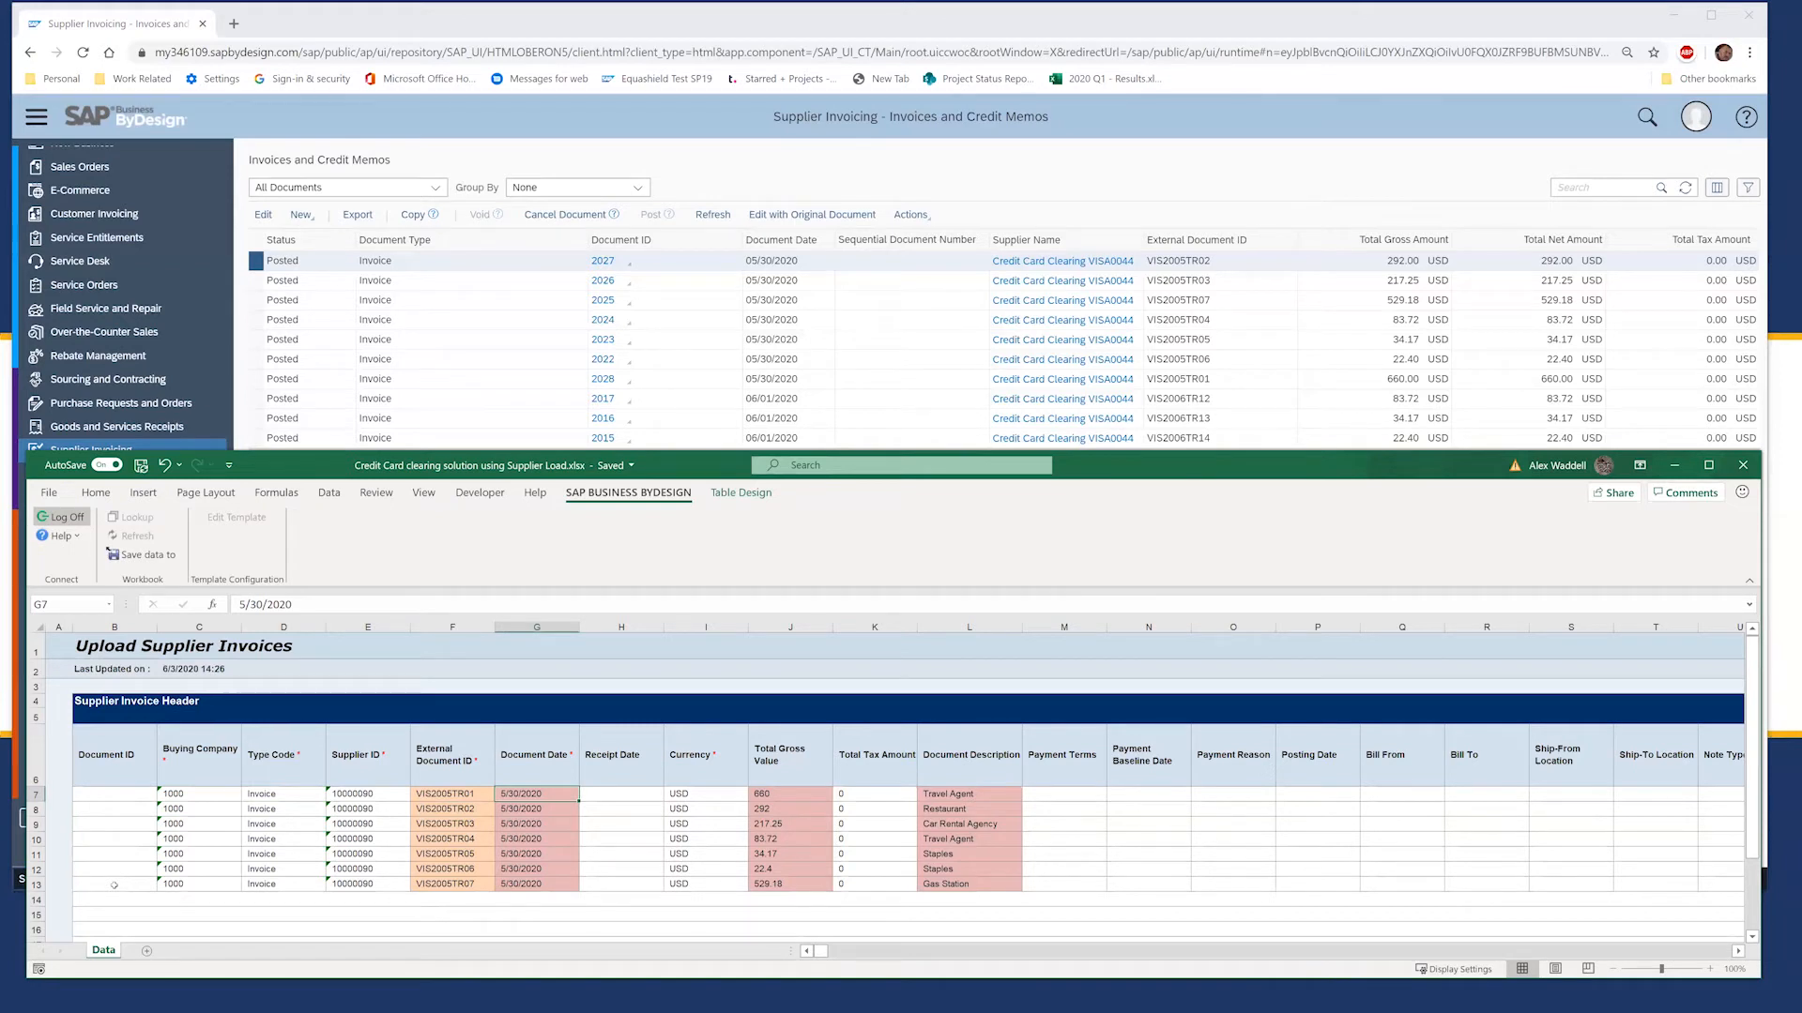
# Step: Enter 06/01/2020 as the Document Date in G7 and fill it down through G13
pyautogui.press('Down')
pyautogui.press('Down')
pyautogui.press('Down')
pyautogui.press('Down')
pyautogui.press('Down')
pyautogui.press('Down')
pyautogui.press('Down')
pyautogui.press('Up')
pyautogui.press('Up')
pyautogui.press('Up')
pyautogui.press('Up')
pyautogui.press('Up')
pyautogui.press('Up')
pyautogui.press('Up')
pyautogui.write('0601')
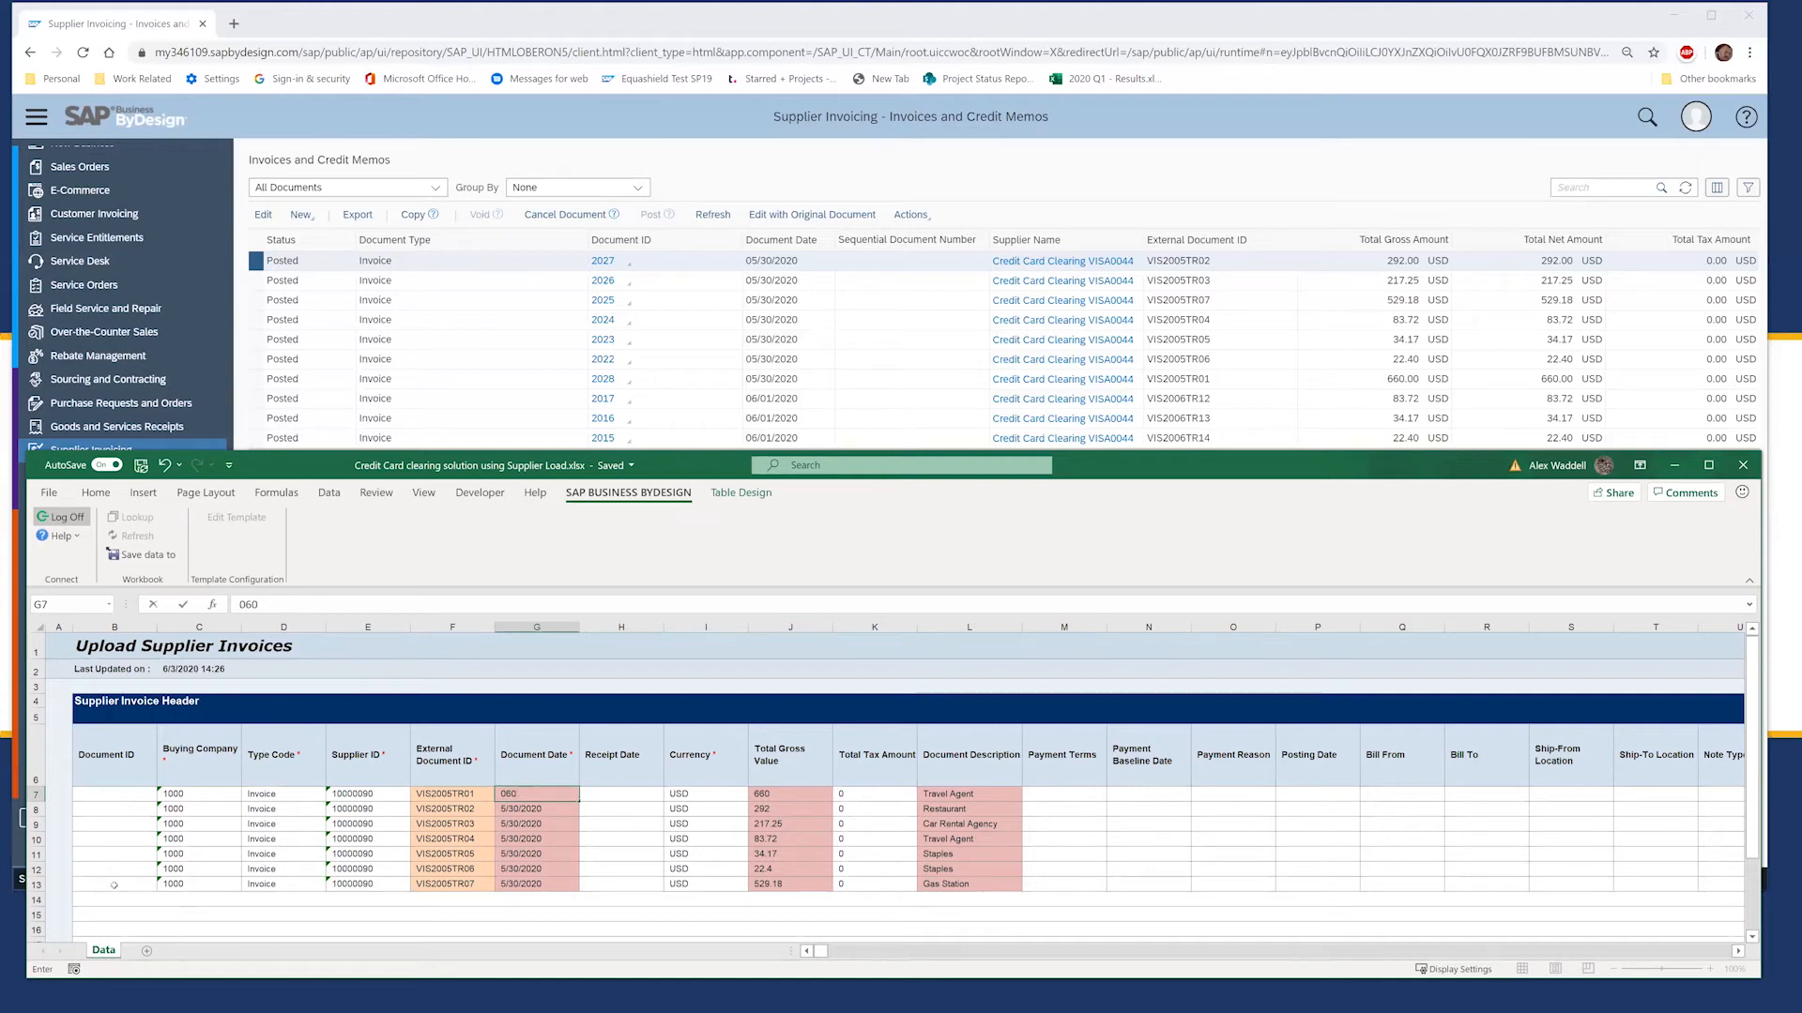
pyautogui.write('/01/2020')
pyautogui.hotkey('ctrl', 'Return')
pyautogui.hotkey('shift', 'Down')
pyautogui.hotkey('shift', 'Down')
pyautogui.hotkey('shift', 'Down')
pyautogui.hotkey('shift', 'Down')
pyautogui.hotkey('shift', 'Down')
pyautogui.hotkey('shift', 'Down')
pyautogui.hotkey('ctrl', 'd')
pyautogui.press('Right')
pyautogui.press('Right')
pyautogui.press('Right')
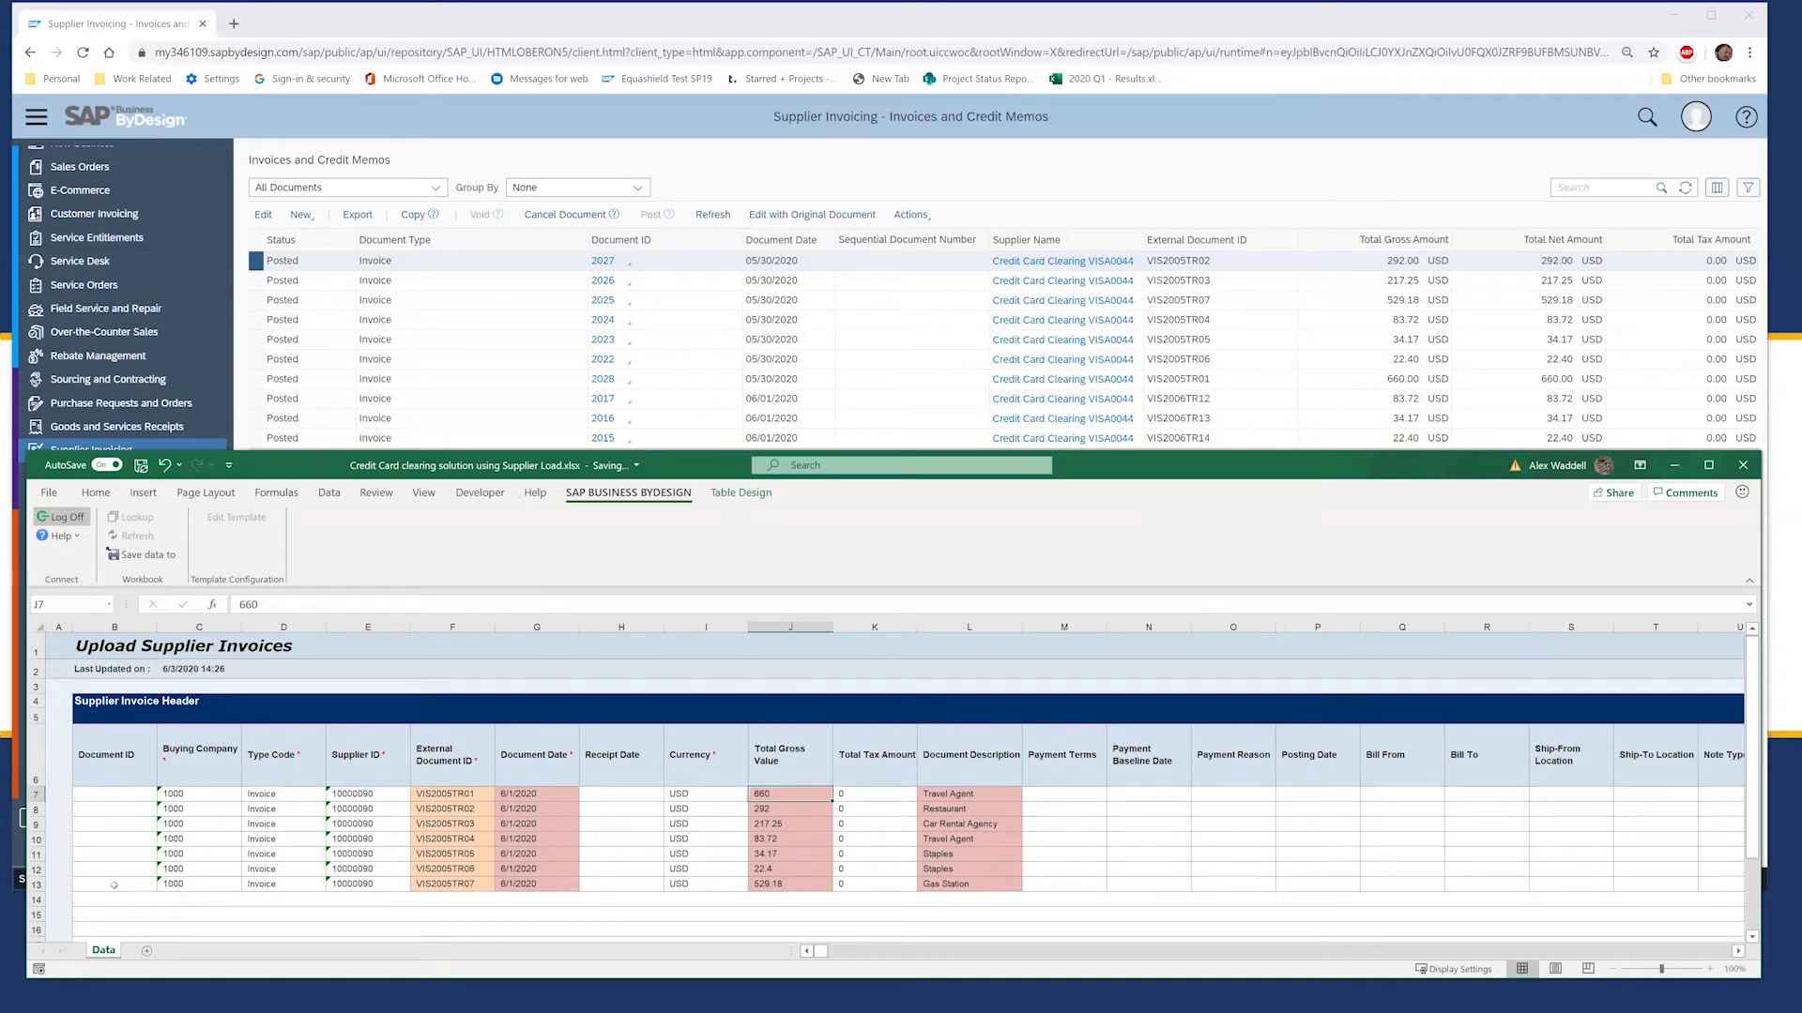
pyautogui.press('Right')
pyautogui.press('Right')
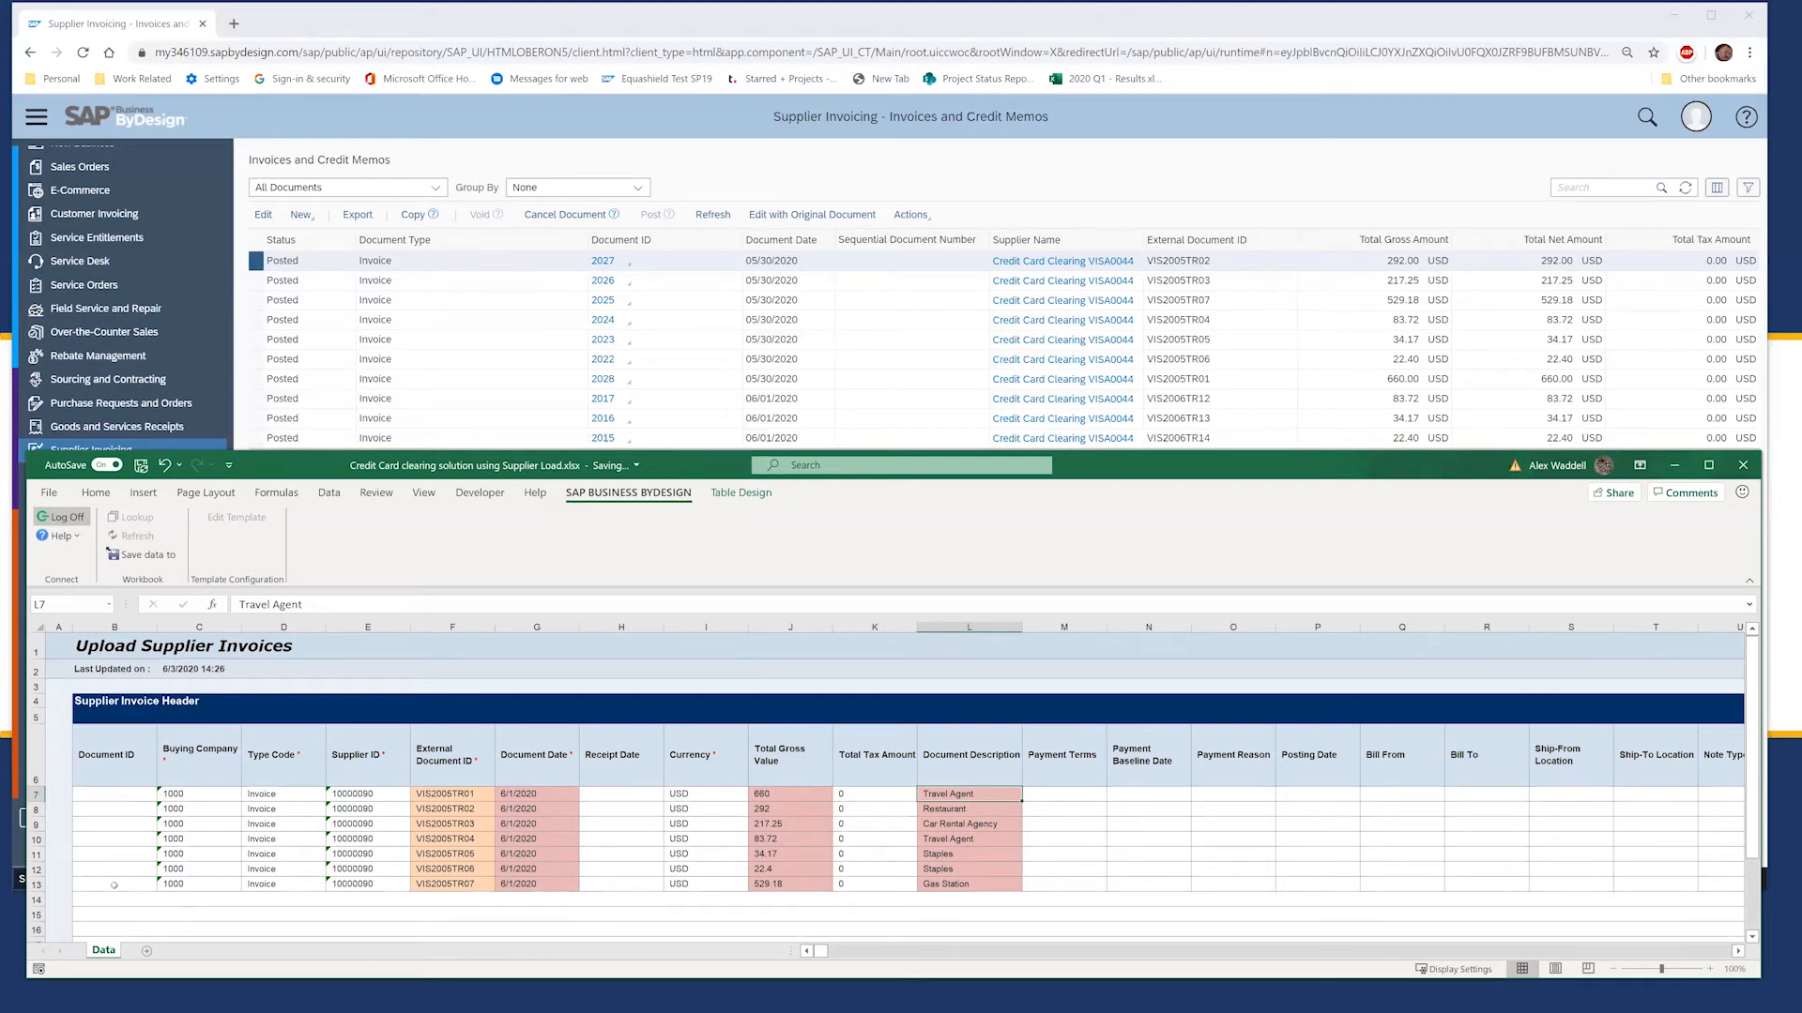
# Step: Review the lines' Travel Agent description, net value 660, G/L account A-7120 and cost center A1110
pyautogui.press('Right')
pyautogui.press('Right')
pyautogui.press('Right')
pyautogui.press('Right')
pyautogui.press('Right')
pyautogui.press('Right')
pyautogui.press('Right')
pyautogui.press('Right')
pyautogui.press('Right')
pyautogui.press('Right')
pyautogui.press('Right')
pyautogui.press('Right')
pyautogui.press('Right')
pyautogui.press('Right')
pyautogui.press('Right')
pyautogui.press('Right')
pyautogui.press('Right')
pyautogui.press('Right')
pyautogui.press('Right')
pyautogui.press('Right')
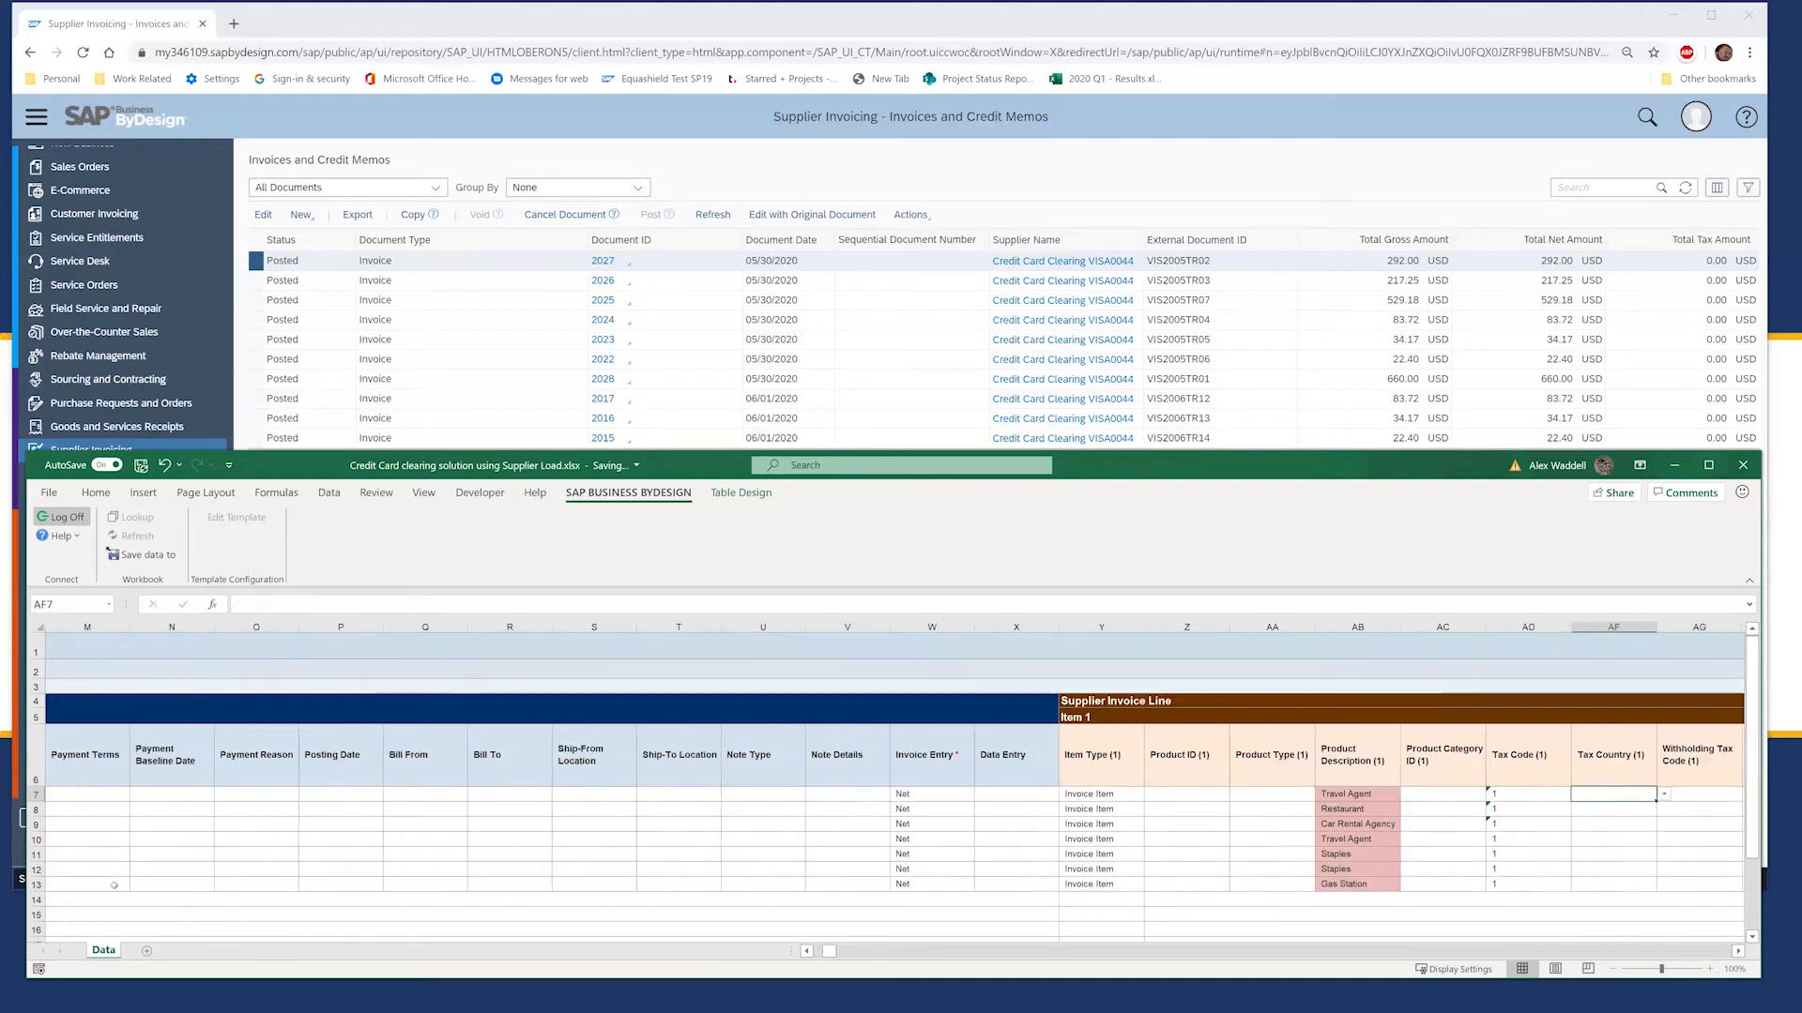
pyautogui.press('Right')
pyautogui.press('Right')
pyautogui.press('Right')
pyautogui.press('Right')
pyautogui.press('Right')
pyautogui.press('Right')
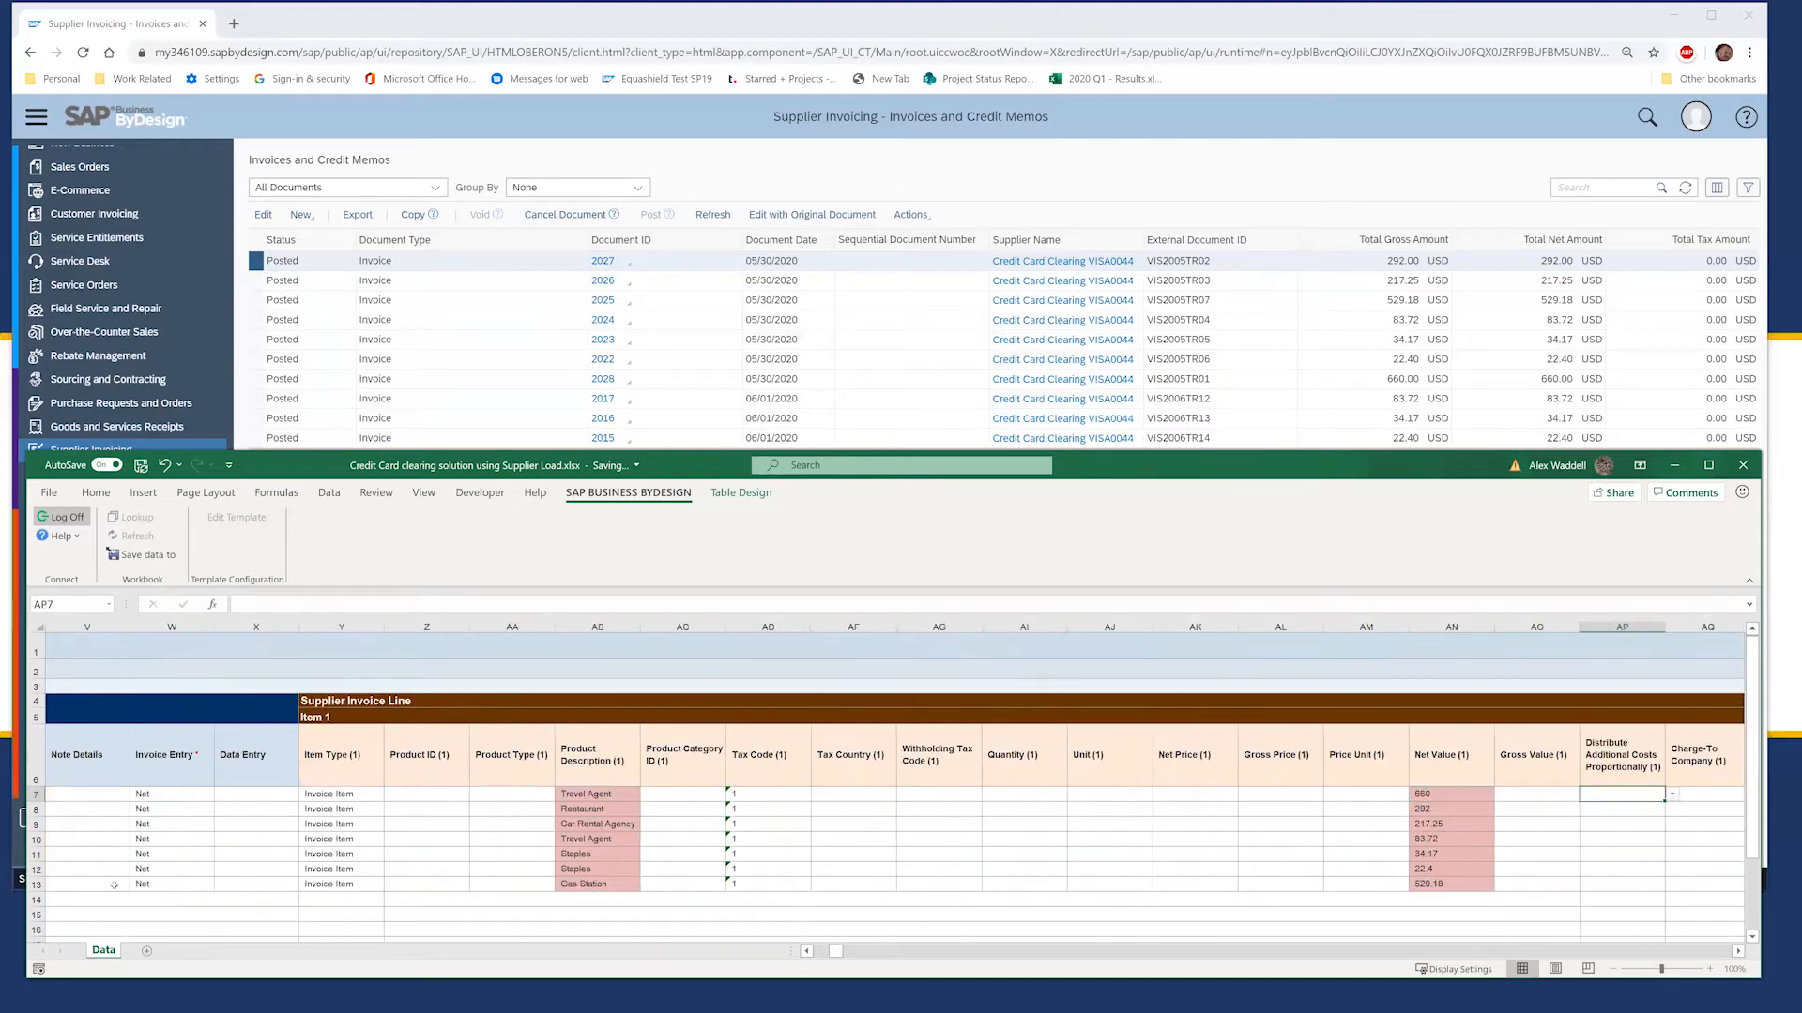
pyautogui.press('Left')
pyautogui.press('Left')
pyautogui.press('Left')
pyautogui.press('Left')
pyautogui.press('Left')
pyautogui.press('Left')
pyautogui.press('Left')
pyautogui.press('Left')
pyautogui.press('Left')
pyautogui.press('Left')
pyautogui.press('Left')
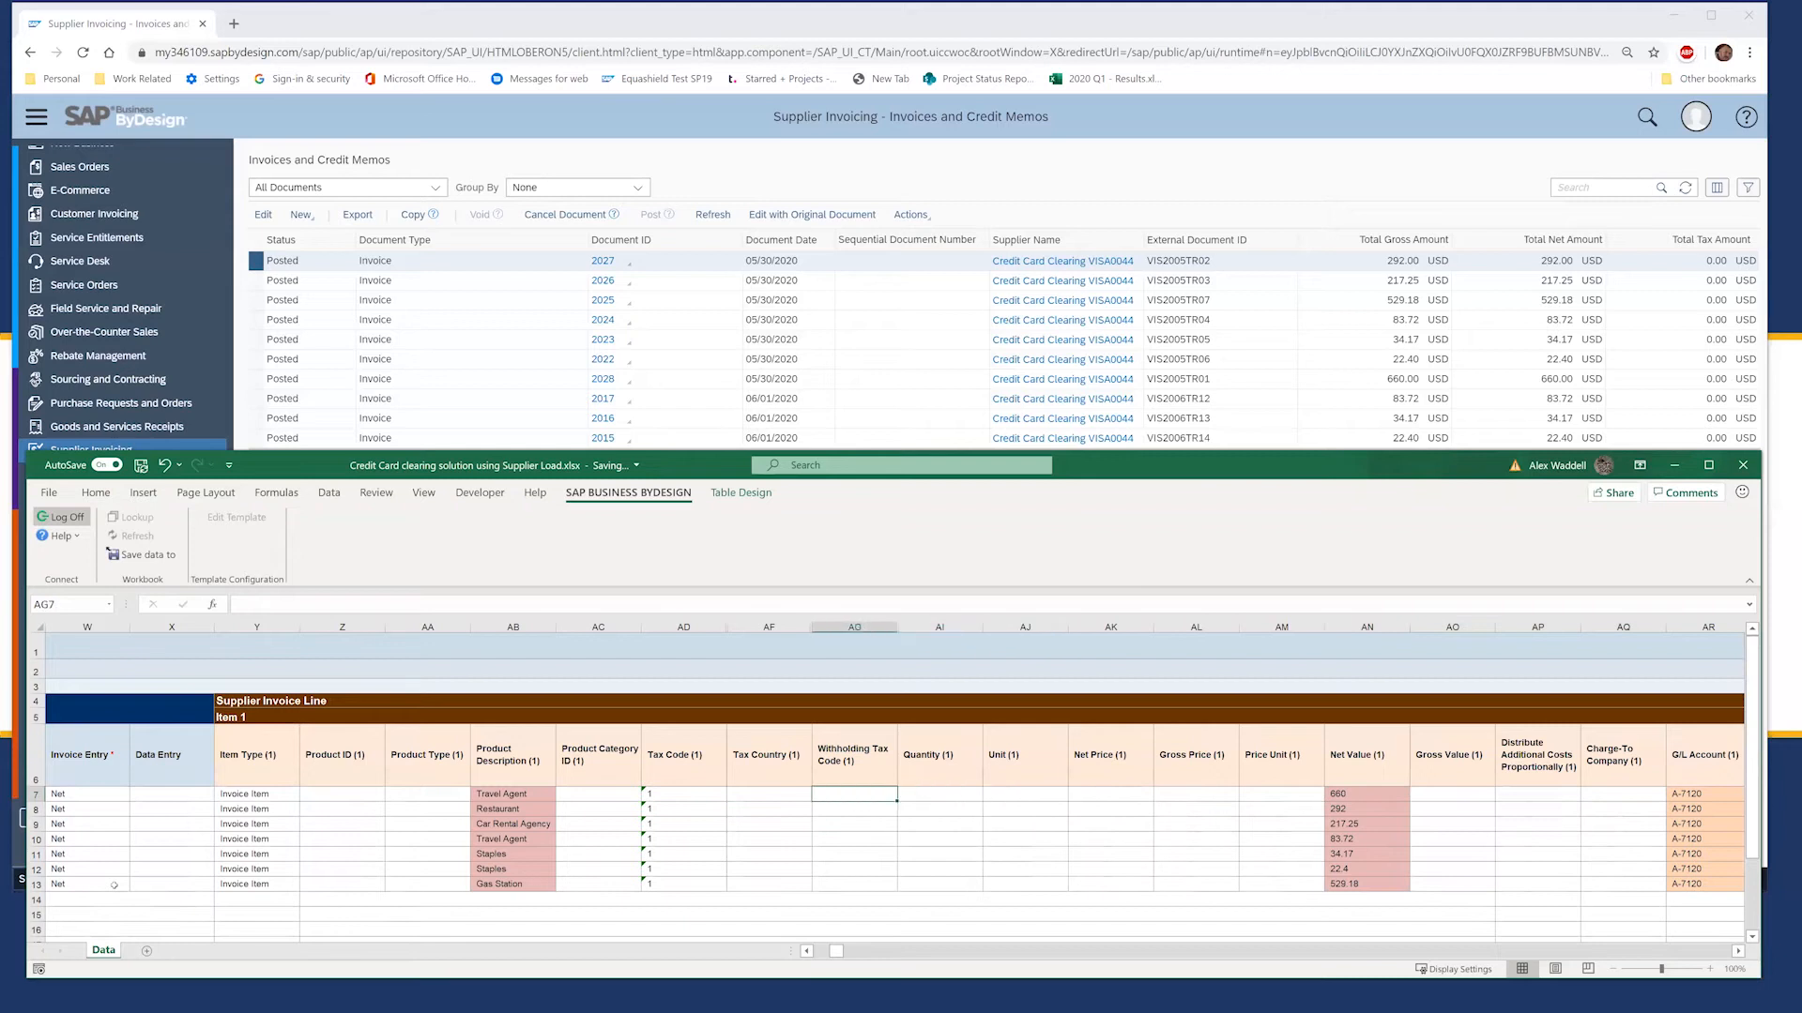
pyautogui.press('Left')
pyautogui.press('Left')
pyautogui.press('Left')
pyautogui.press('Left')
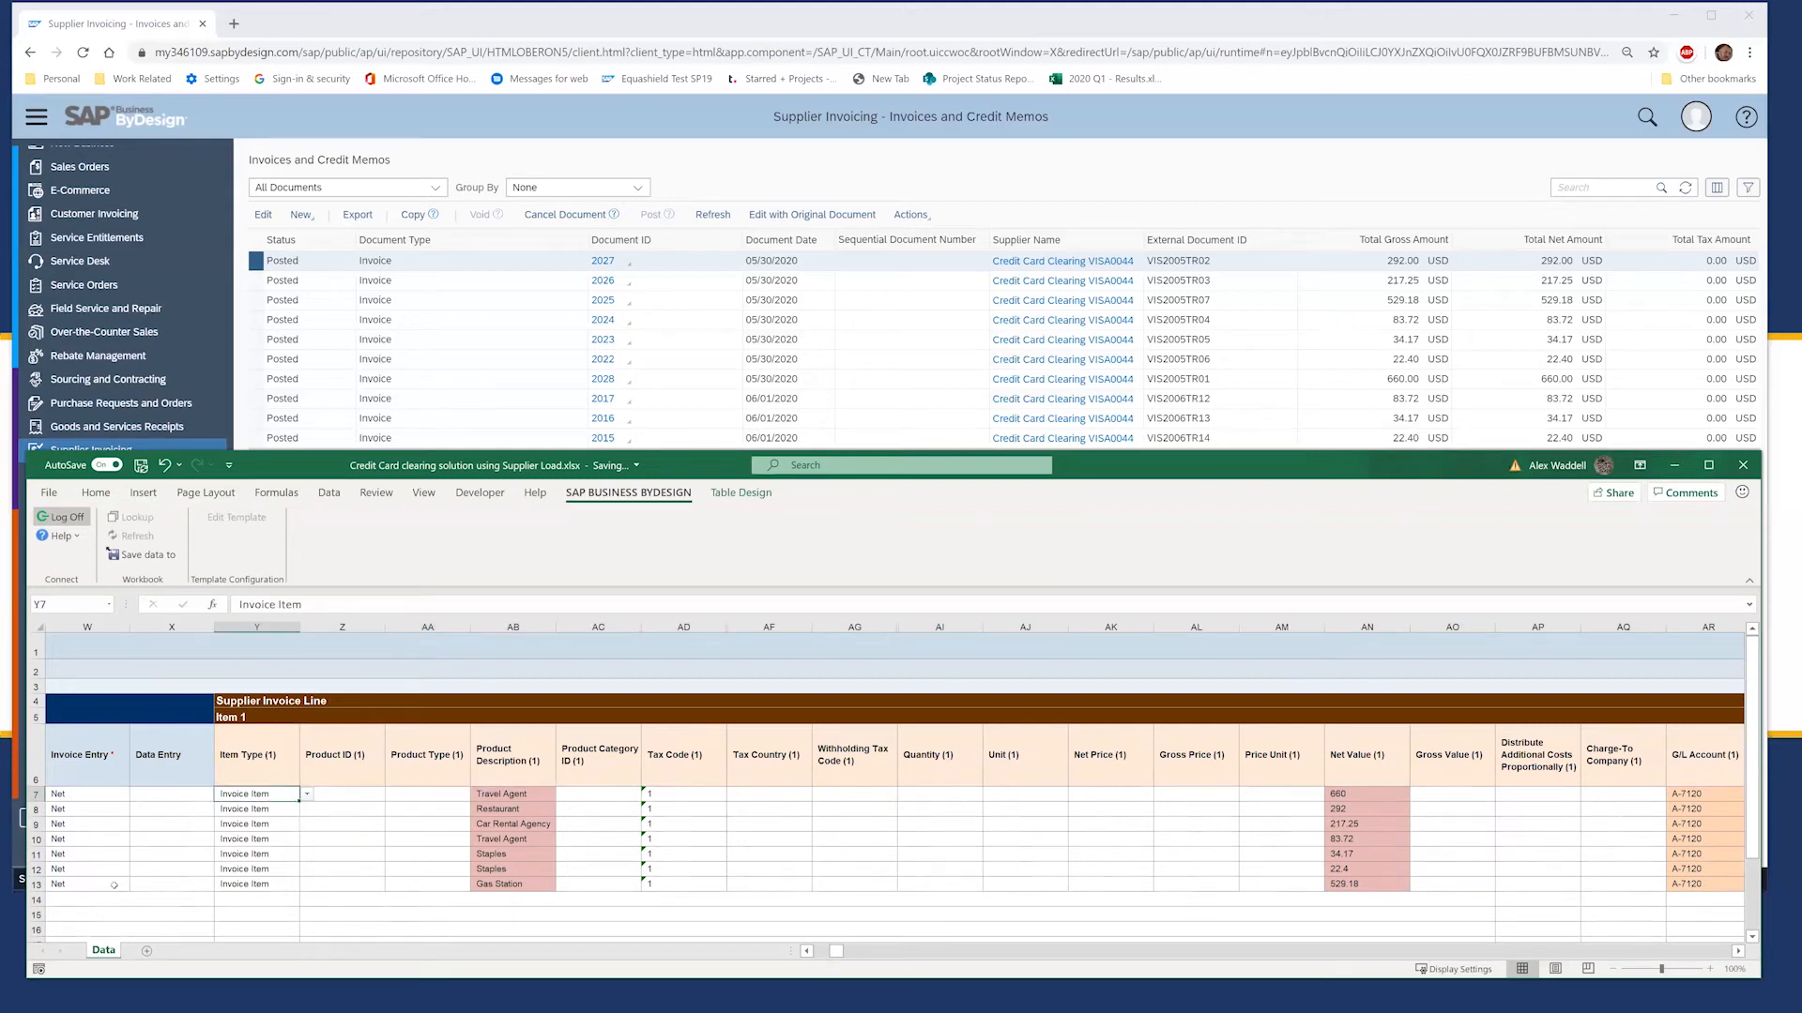
pyautogui.press('Right')
pyautogui.press('Right')
pyautogui.press('Right')
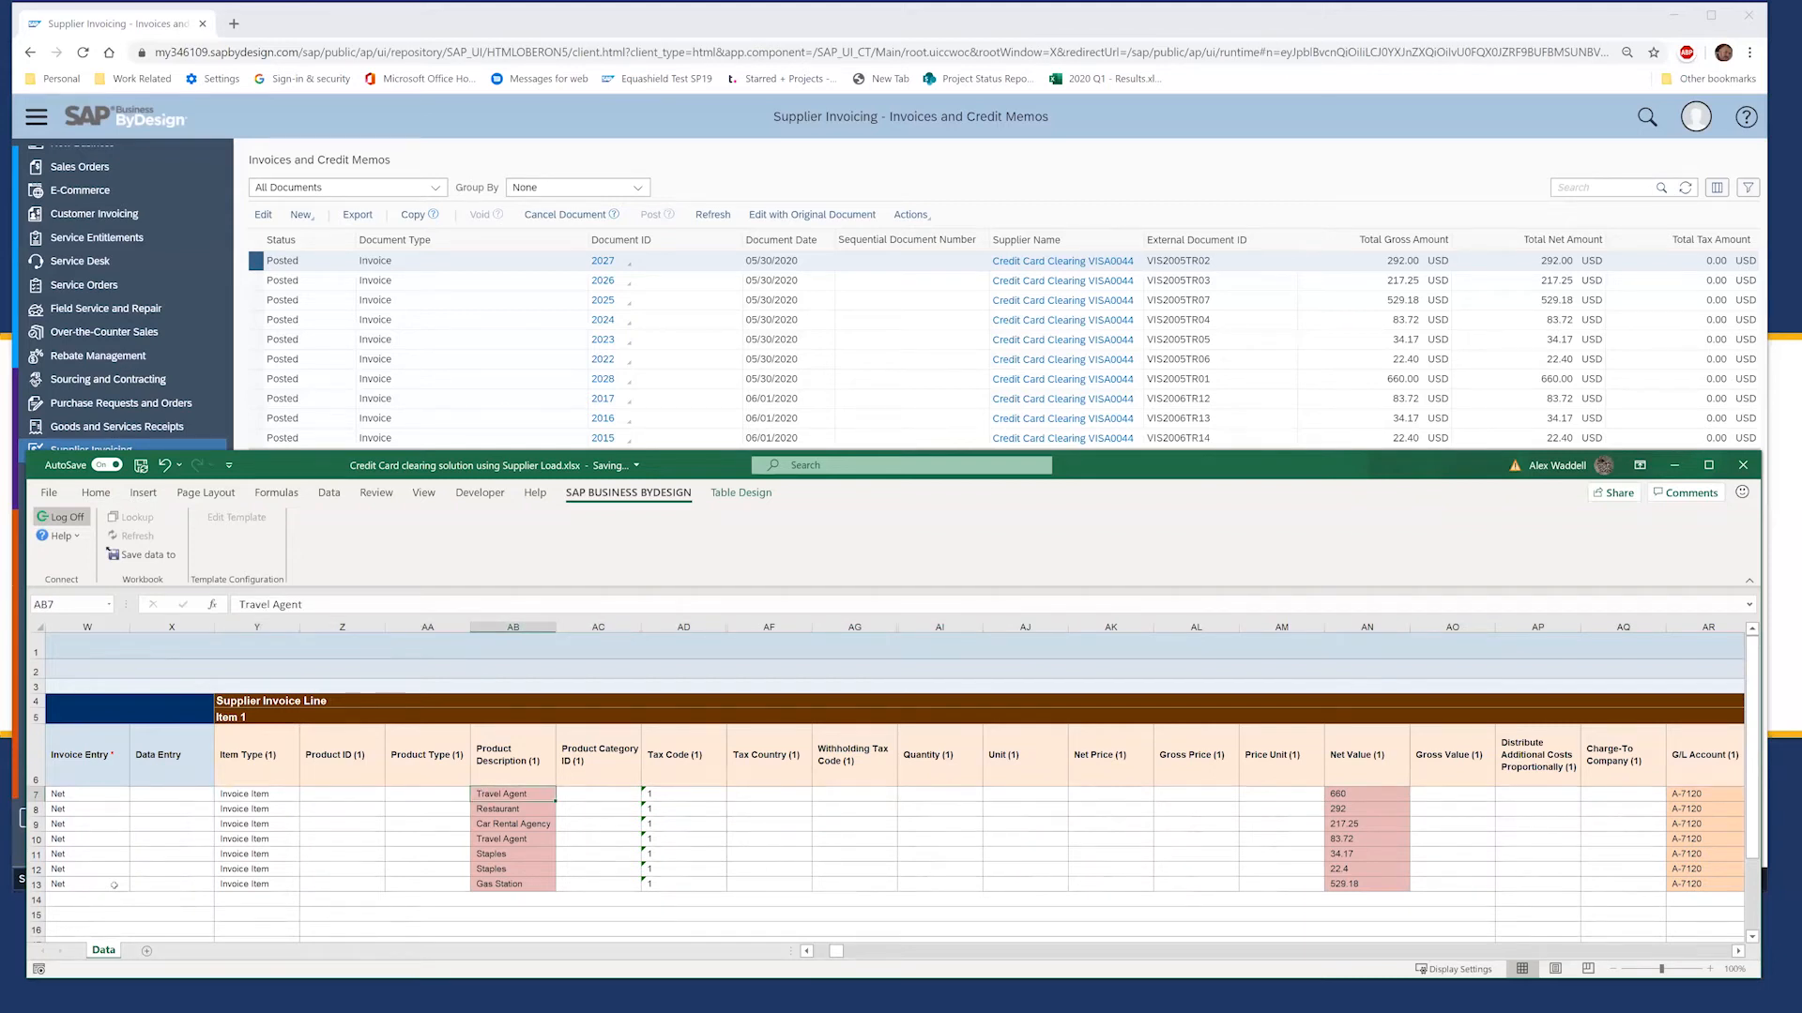
pyautogui.press('Right')
pyautogui.press('Right')
pyautogui.press('Right')
pyautogui.press('Right')
pyautogui.press('Right')
pyautogui.press('Right')
pyautogui.press('Right')
pyautogui.press('Right')
pyautogui.press('Right')
pyautogui.press('Right')
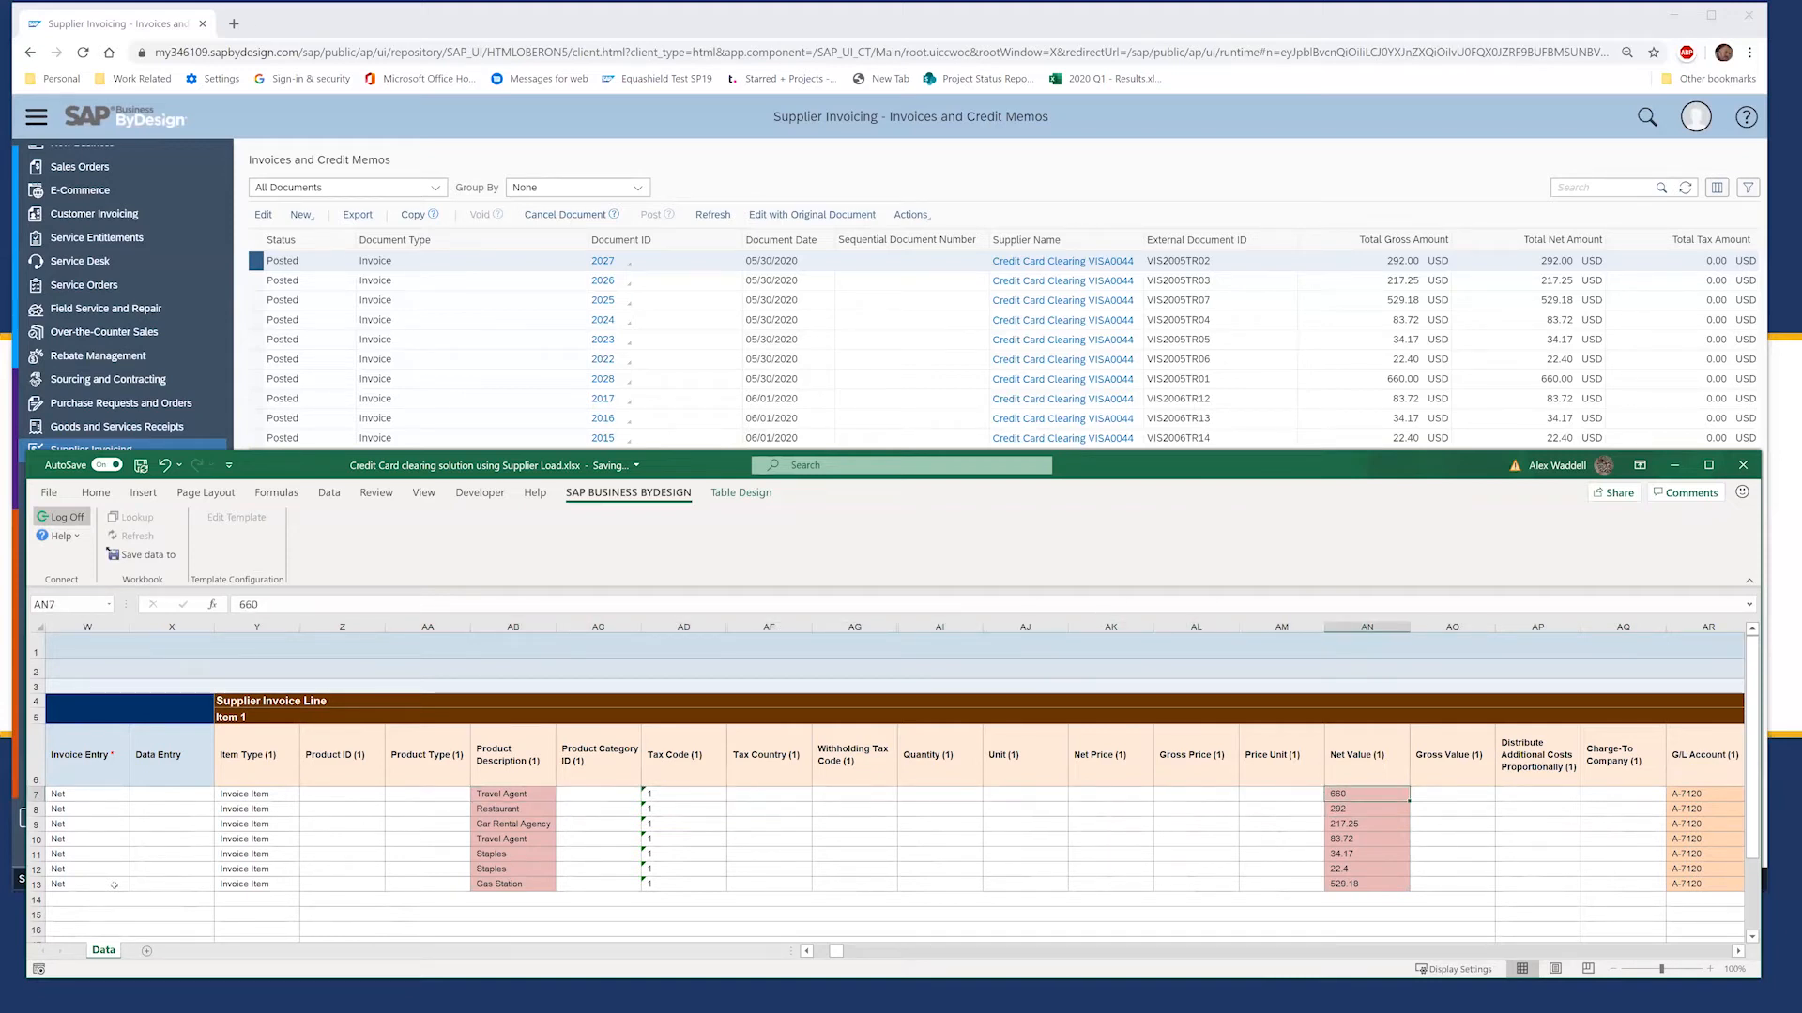
pyautogui.press('Left')
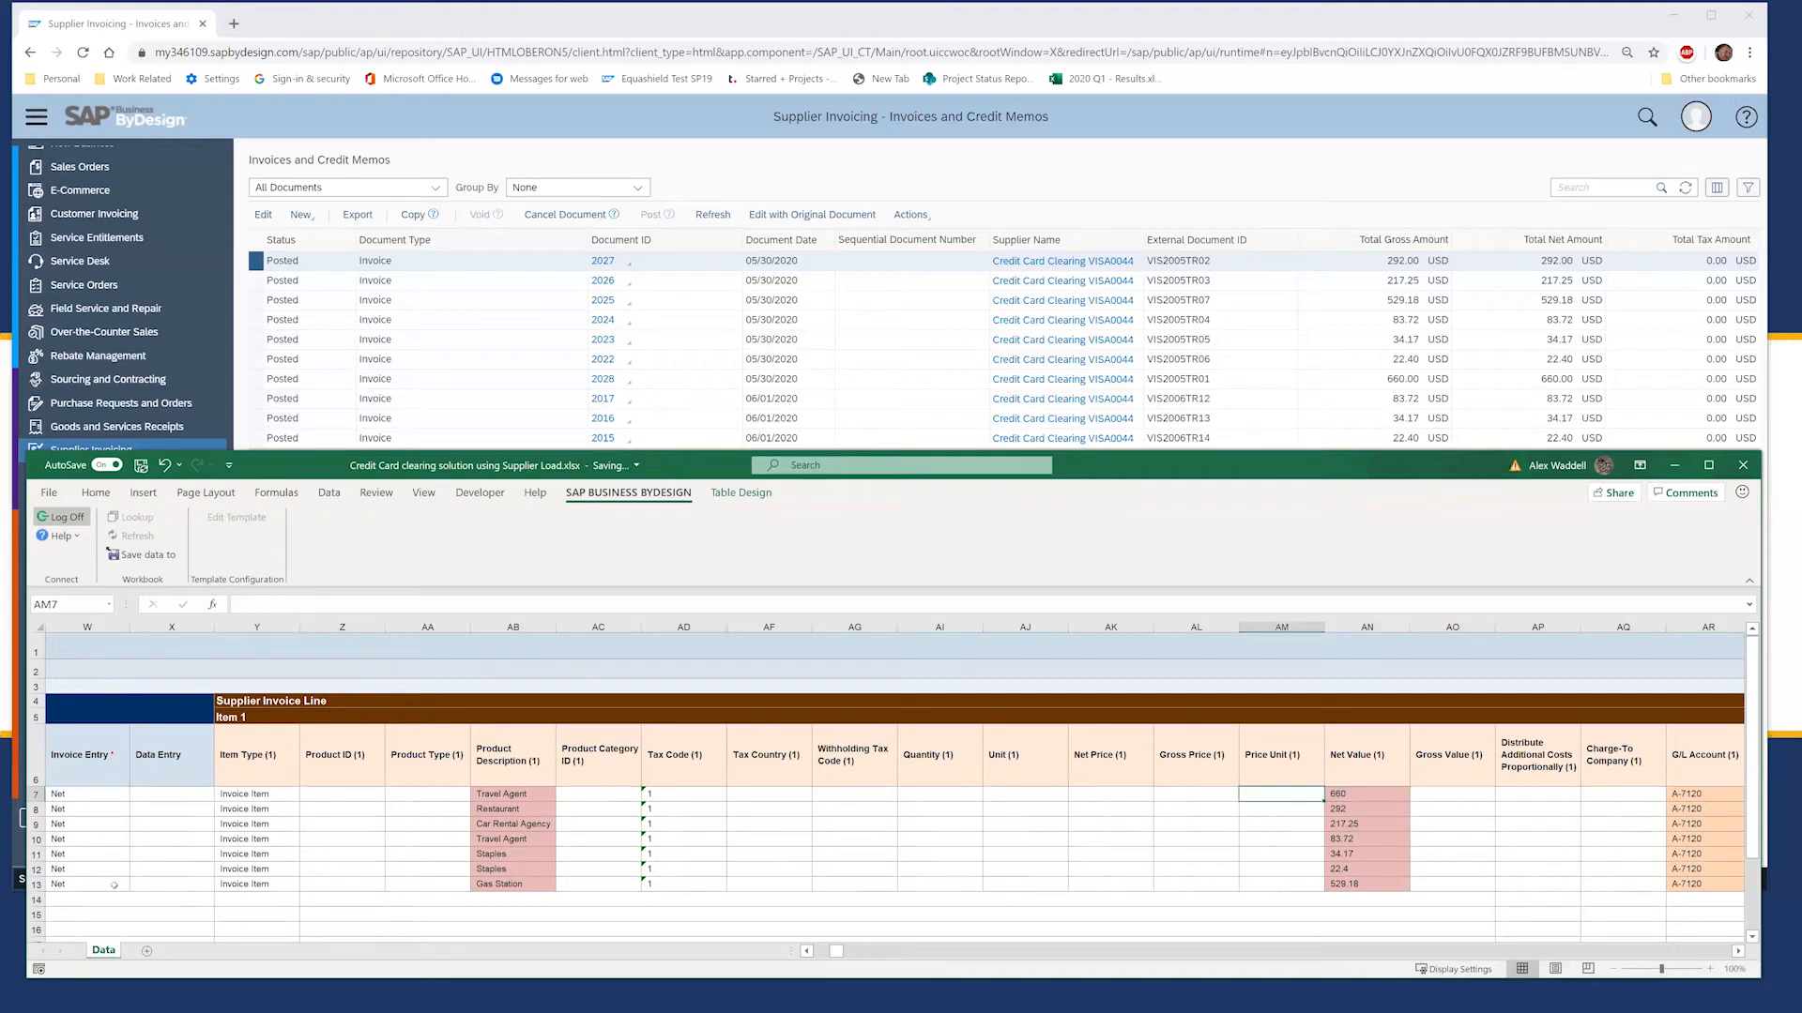
pyautogui.press('Right')
pyautogui.press('Right')
pyautogui.press('Right')
pyautogui.press('Right')
pyautogui.press('Right')
pyautogui.press('Right')
pyautogui.press('Right')
pyautogui.press('Right')
pyautogui.press('Right')
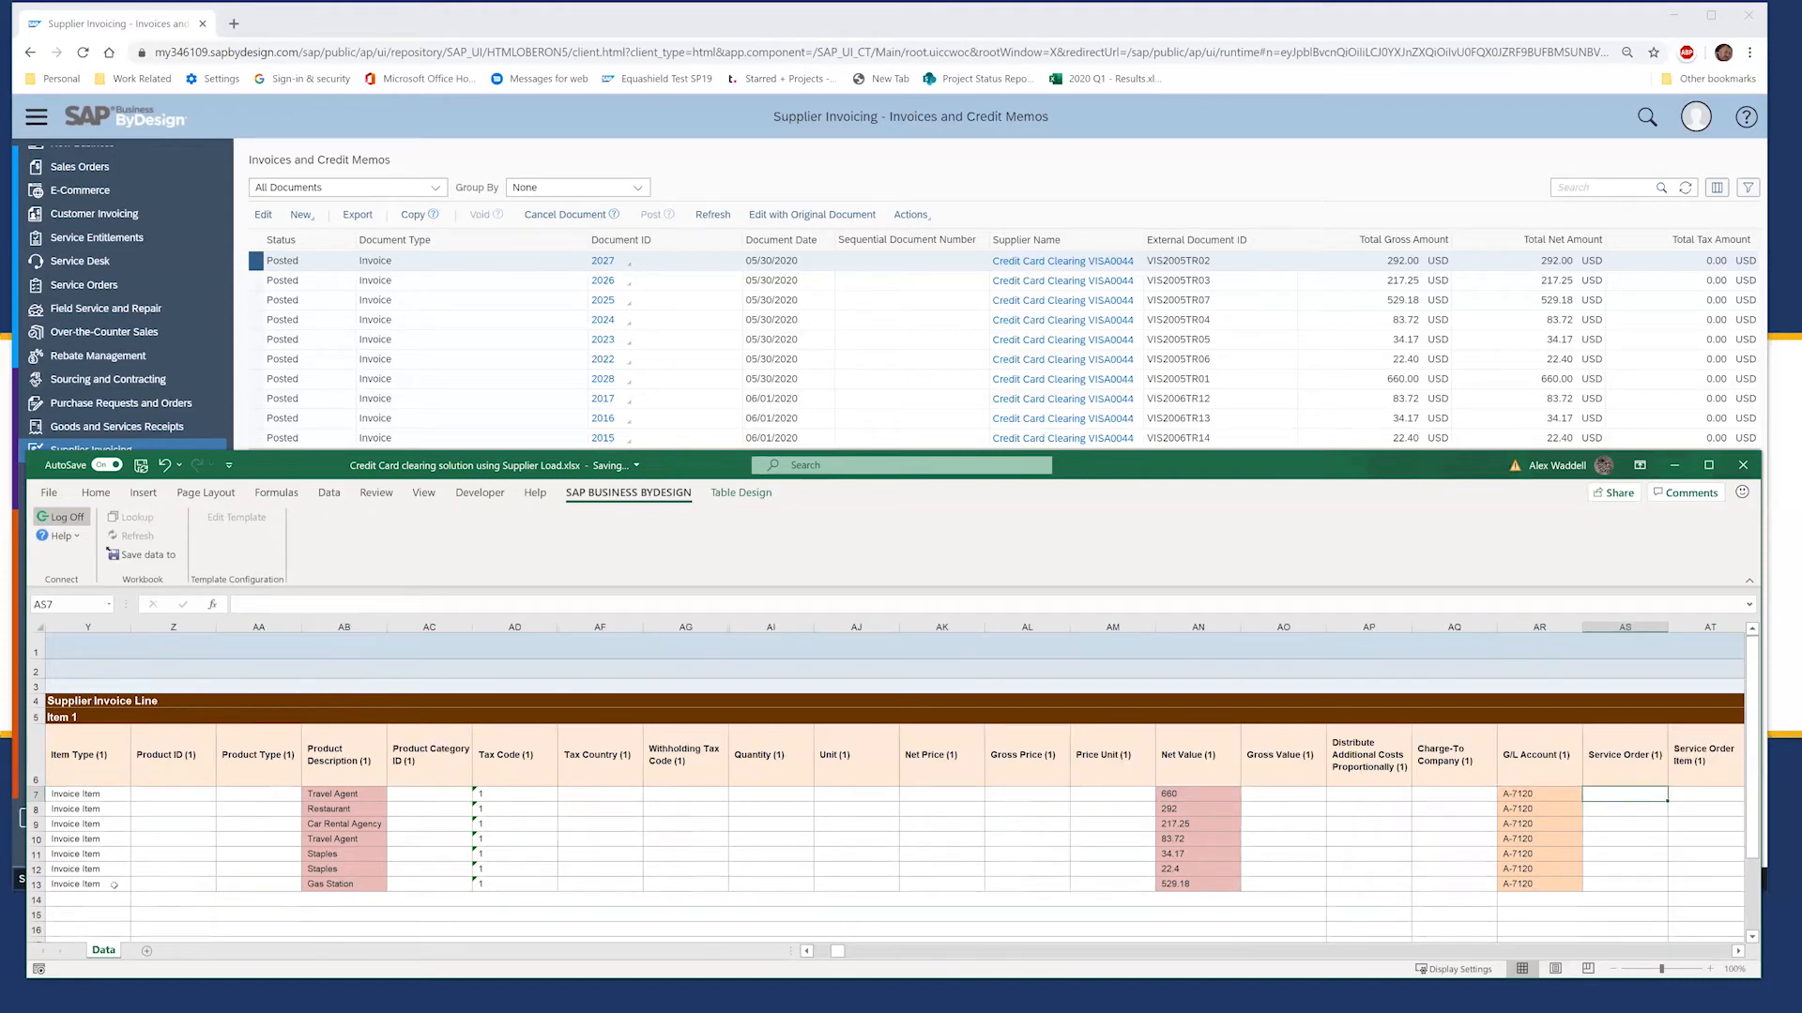
pyautogui.press('Right')
pyautogui.press('Left')
pyautogui.press('Left')
pyautogui.press('Left')
pyautogui.press('Left')
pyautogui.press('Left')
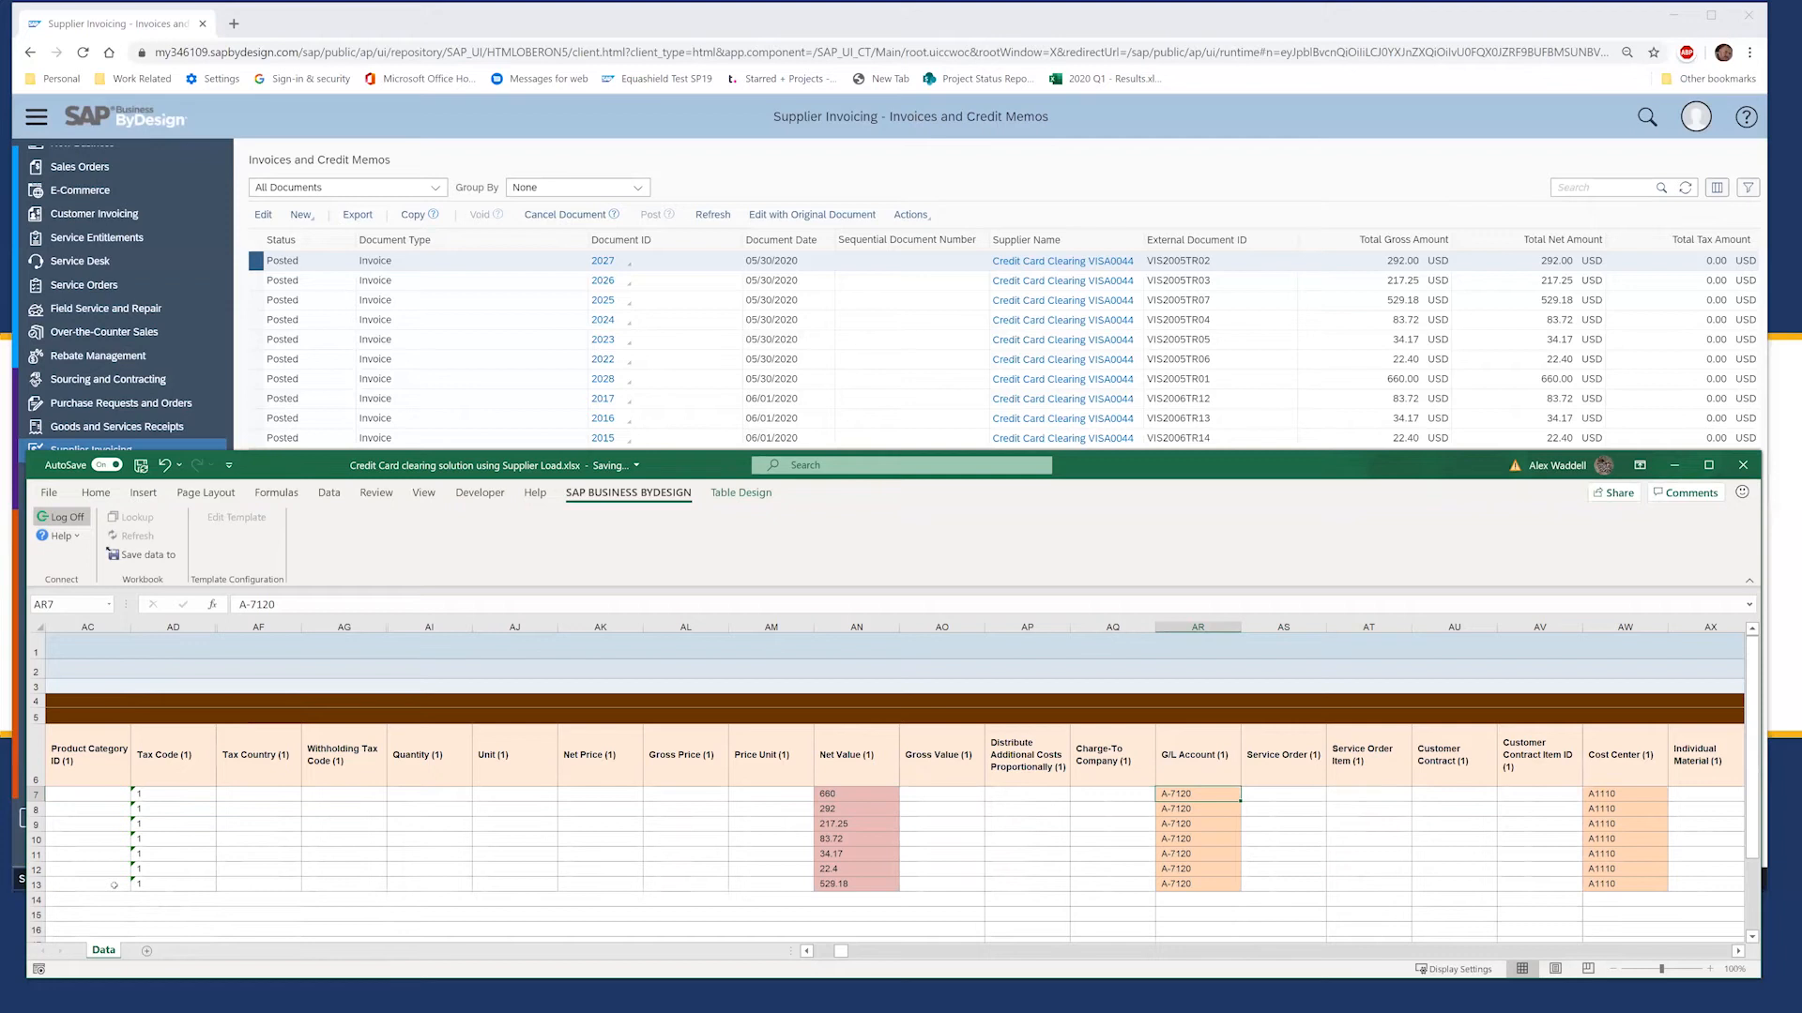
pyautogui.press('Down')
pyautogui.press('Down')
pyautogui.press('Down')
pyautogui.press('Down')
pyautogui.press('Down')
pyautogui.press('Down')
pyautogui.press('Right')
pyautogui.press('Right')
pyautogui.press('Right')
pyautogui.press('Right')
pyautogui.press('Right')
pyautogui.press('Up')
pyautogui.press('Up')
pyautogui.press('Up')
pyautogui.press('Up')
pyautogui.press('Up')
pyautogui.press('Up')
pyautogui.press('Left')
pyautogui.press('Left')
pyautogui.press('Left')
pyautogui.press('Left')
pyautogui.press('Left')
pyautogui.press('Left')
pyautogui.press('Left')
pyautogui.press('Left')
pyautogui.press('Left')
pyautogui.press('Left')
pyautogui.press('Left')
pyautogui.press('Left')
pyautogui.press('Left')
pyautogui.press('Left')
pyautogui.press('Left')
pyautogui.press('Left')
pyautogui.press('Left')
pyautogui.press('Left')
pyautogui.press('Left')
pyautogui.press('Left')
pyautogui.press('Left')
pyautogui.press('Left')
pyautogui.press('Left')
pyautogui.press('Left')
pyautogui.press('Left')
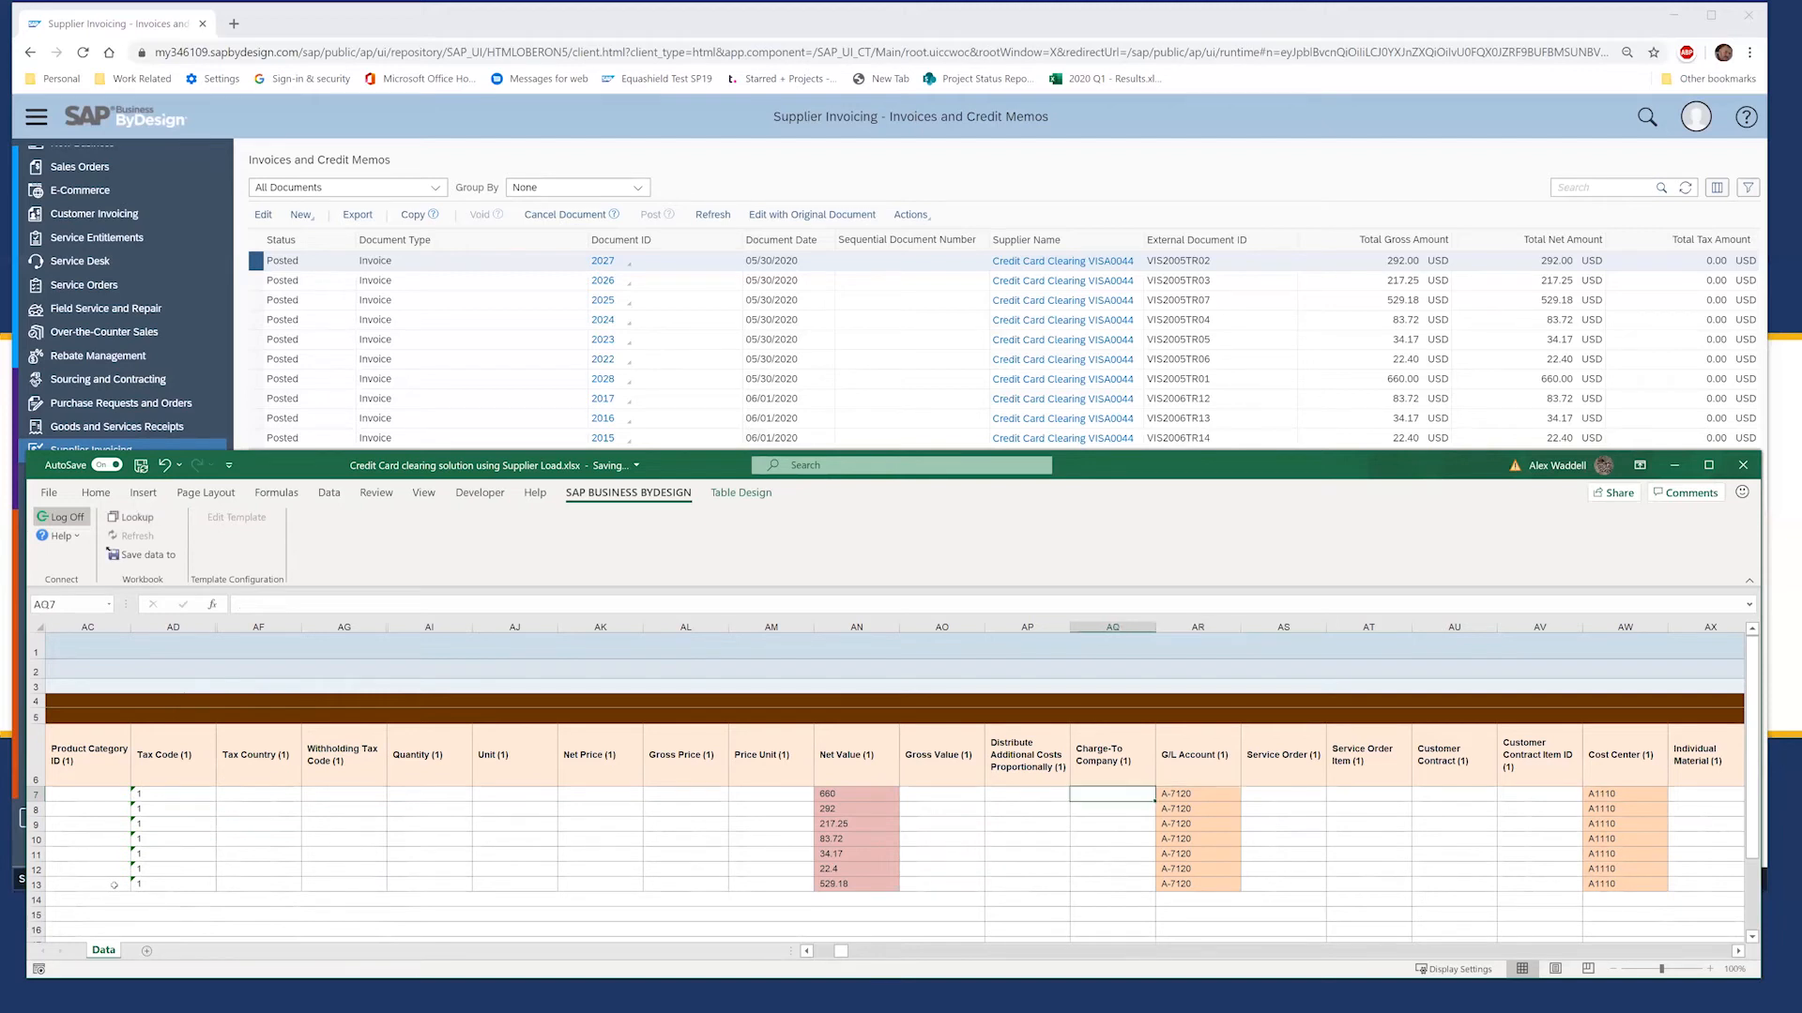
# Step: Confirm tax code 1 on the invoice lines, then return to ByDesign Supplier Invoicing
pyautogui.press('Right')
pyautogui.press('Right')
pyautogui.press('Right')
pyautogui.press('Right')
pyautogui.press('Right')
pyautogui.press('Right')
pyautogui.press('Right')
pyautogui.press('Right')
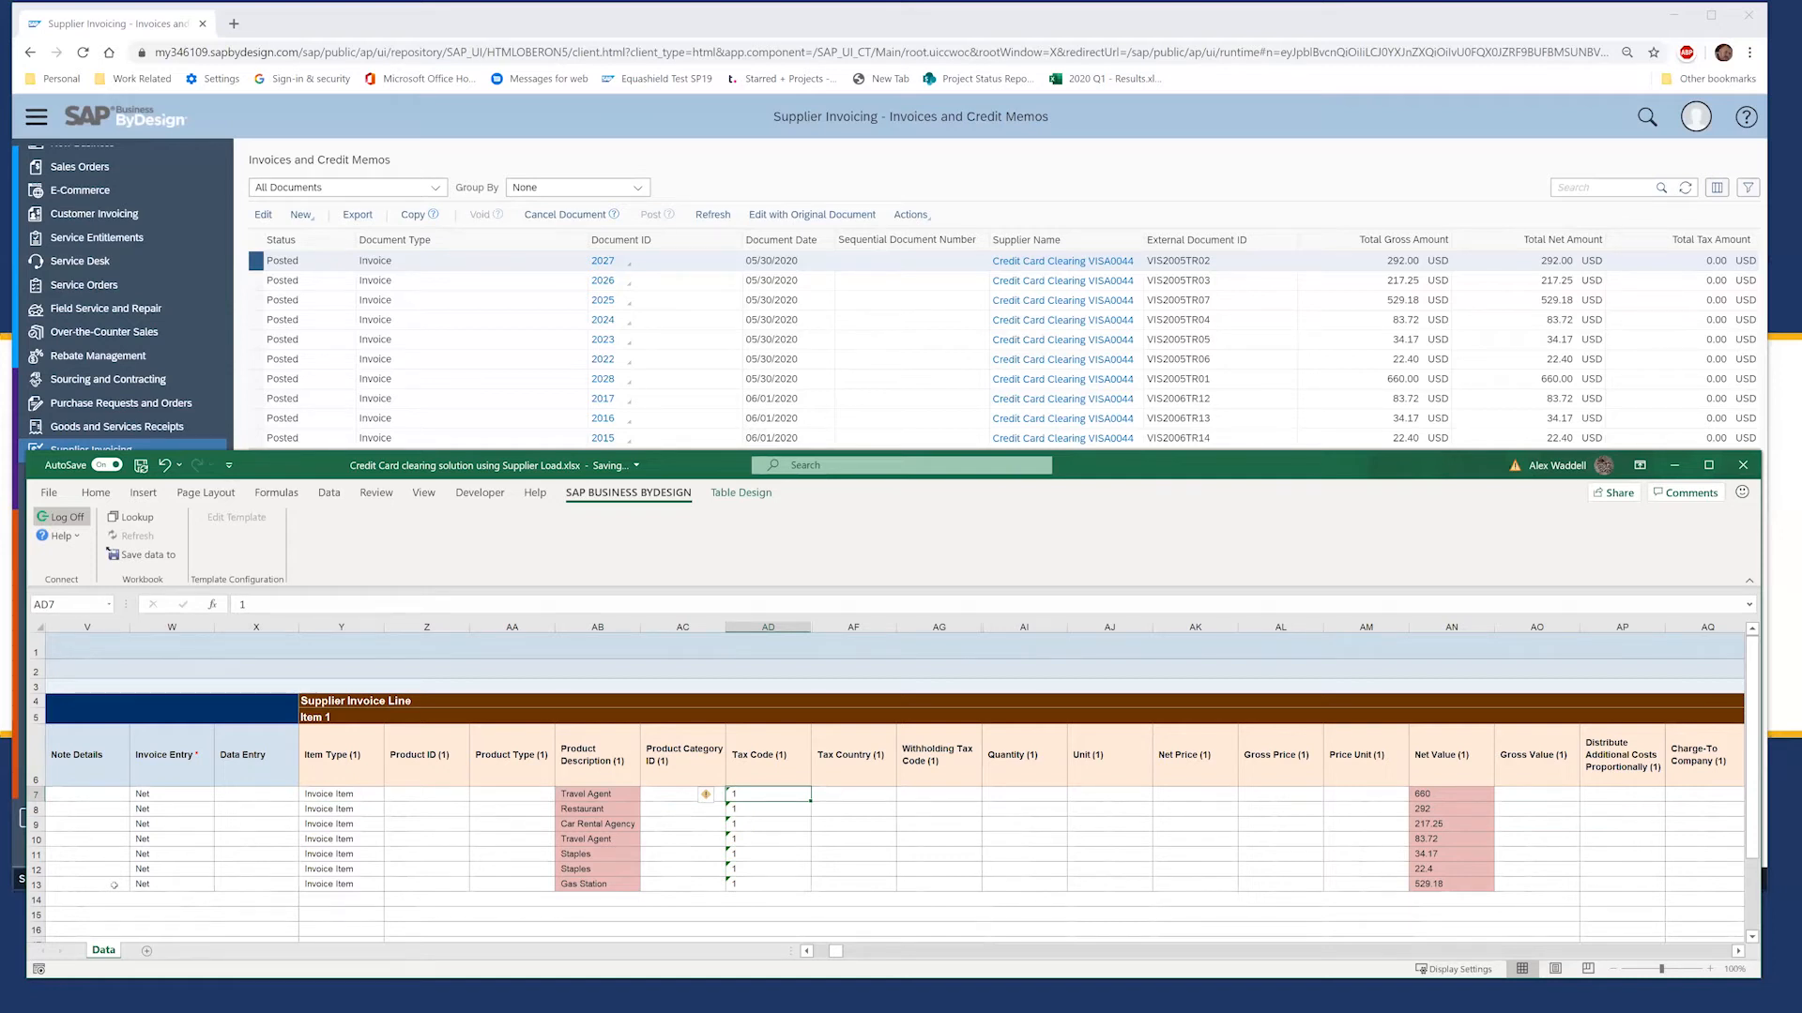
pyautogui.press('Right')
pyautogui.press('Right')
pyautogui.press('Right')
pyautogui.press('Right')
pyautogui.press('Right')
pyautogui.press('Right')
pyautogui.press('Right')
pyautogui.press('Right')
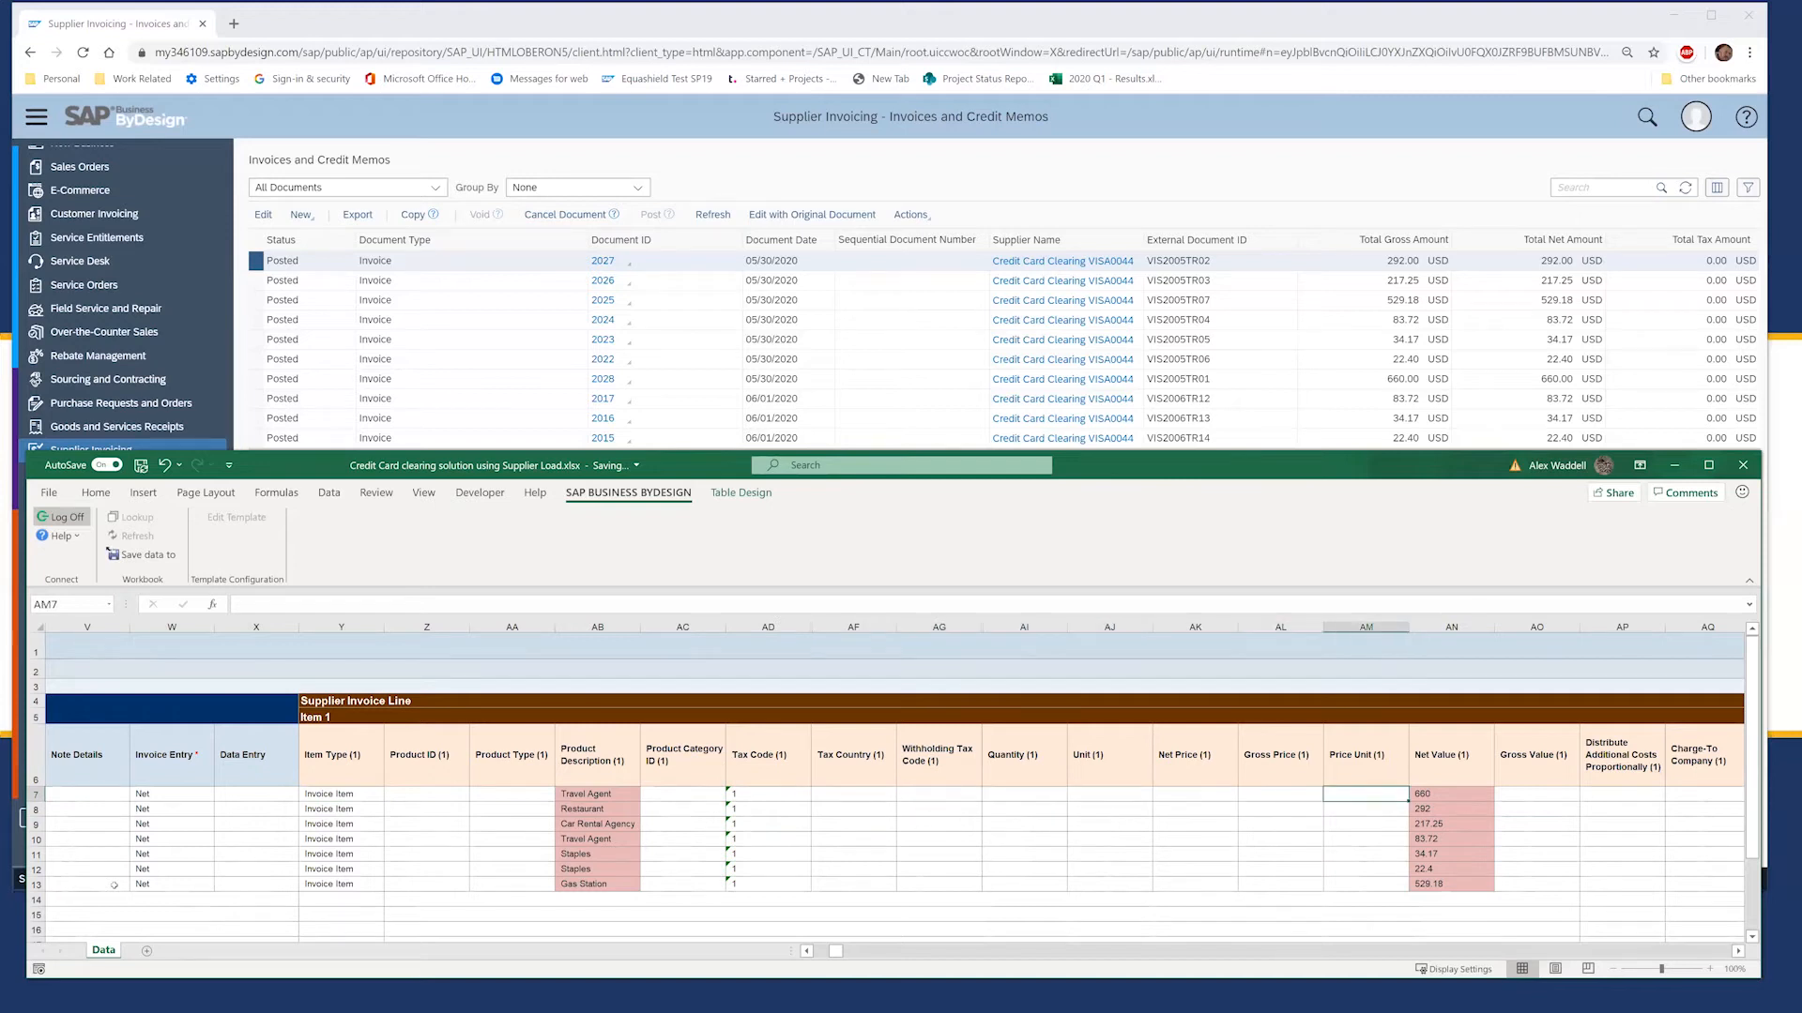
pyautogui.press('Left')
pyautogui.press('Left')
pyautogui.press('Left')
pyautogui.press('Left')
pyautogui.press('Left')
pyautogui.press('Left')
pyautogui.press('Left')
pyautogui.press('Left')
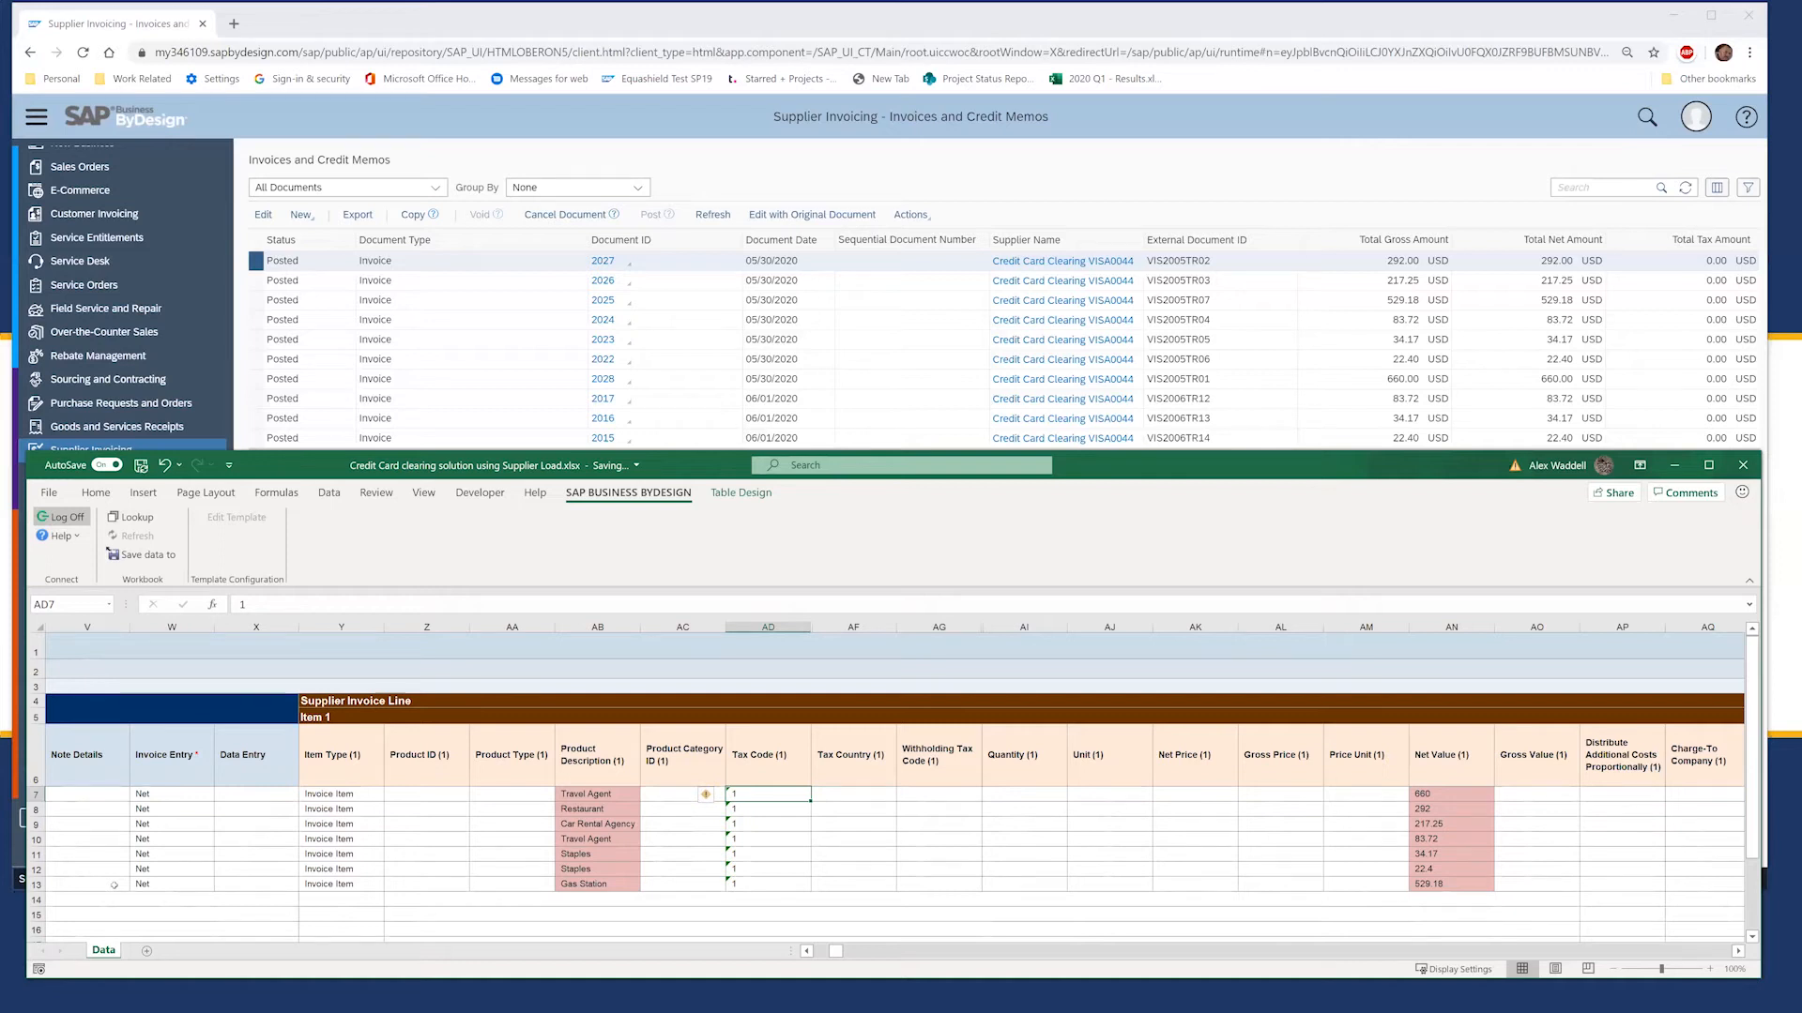
pyautogui.press('Right')
pyautogui.press('Right')
pyautogui.press('Right')
pyautogui.press('Right')
pyautogui.press('Right')
pyautogui.press('Left')
pyautogui.press('Left')
pyautogui.press('Left')
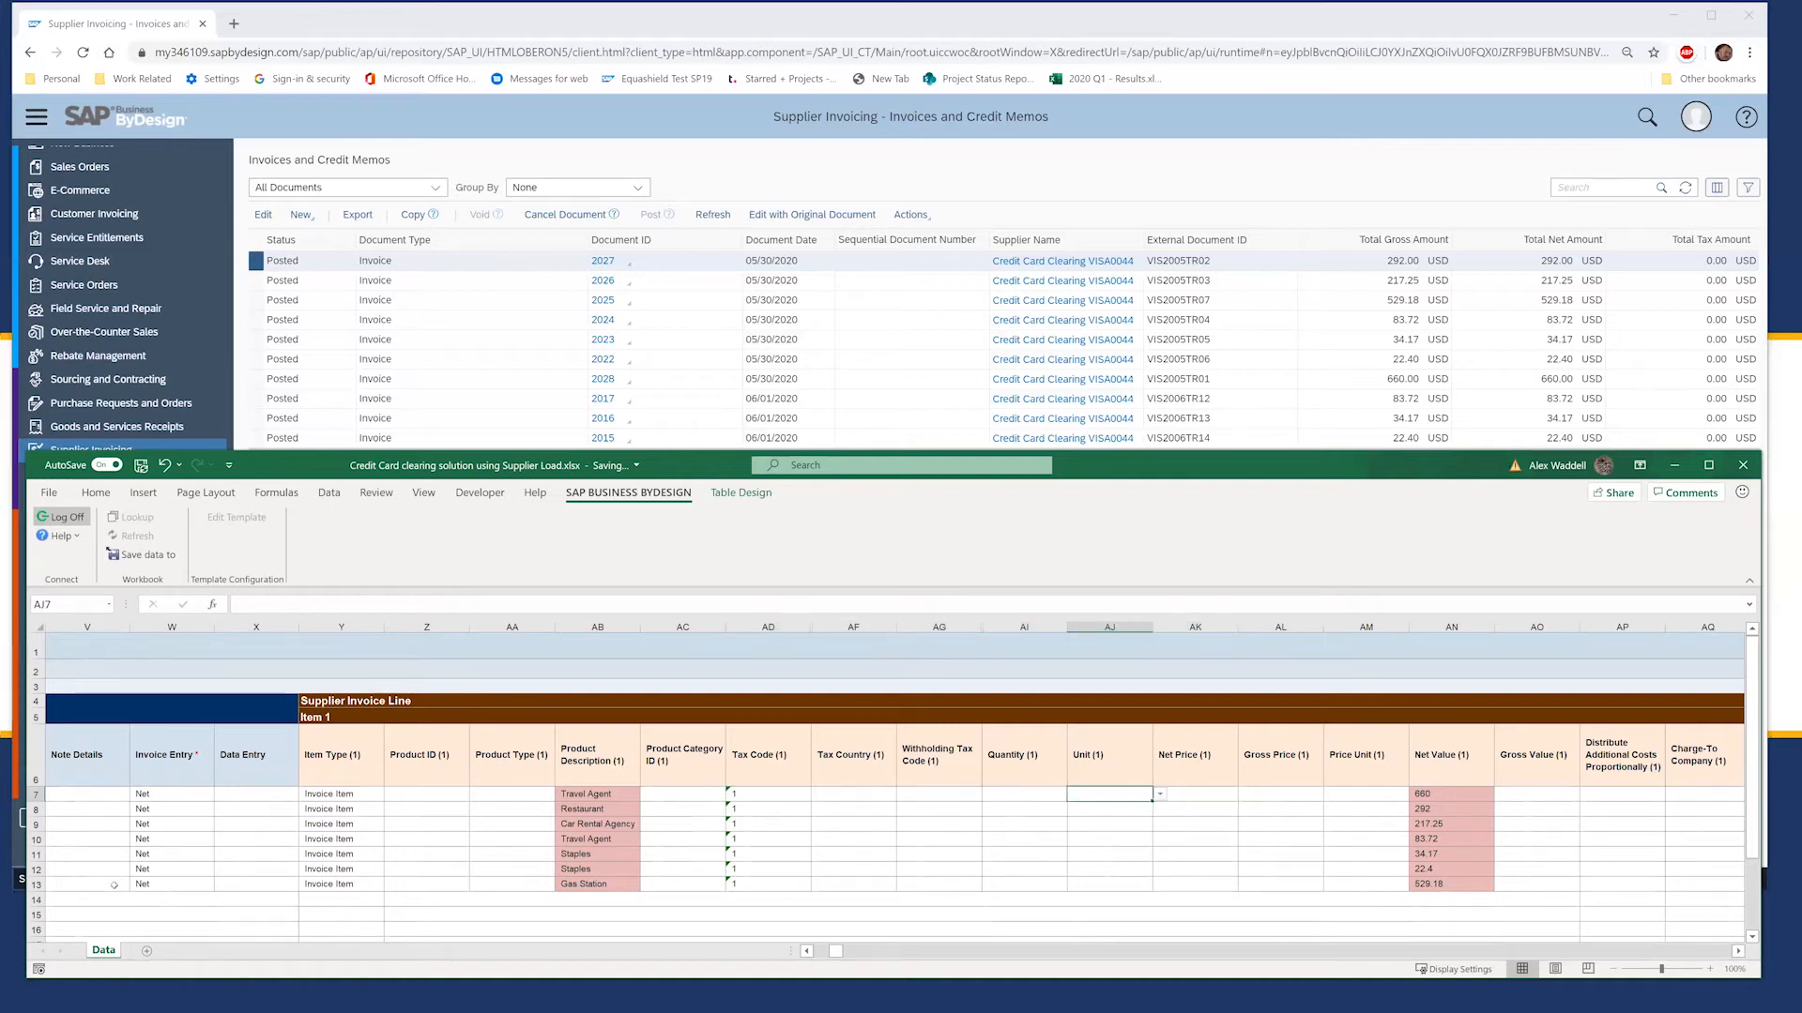
pyautogui.press('Left')
pyautogui.press('Left')
pyautogui.press('Left')
pyautogui.press('Right')
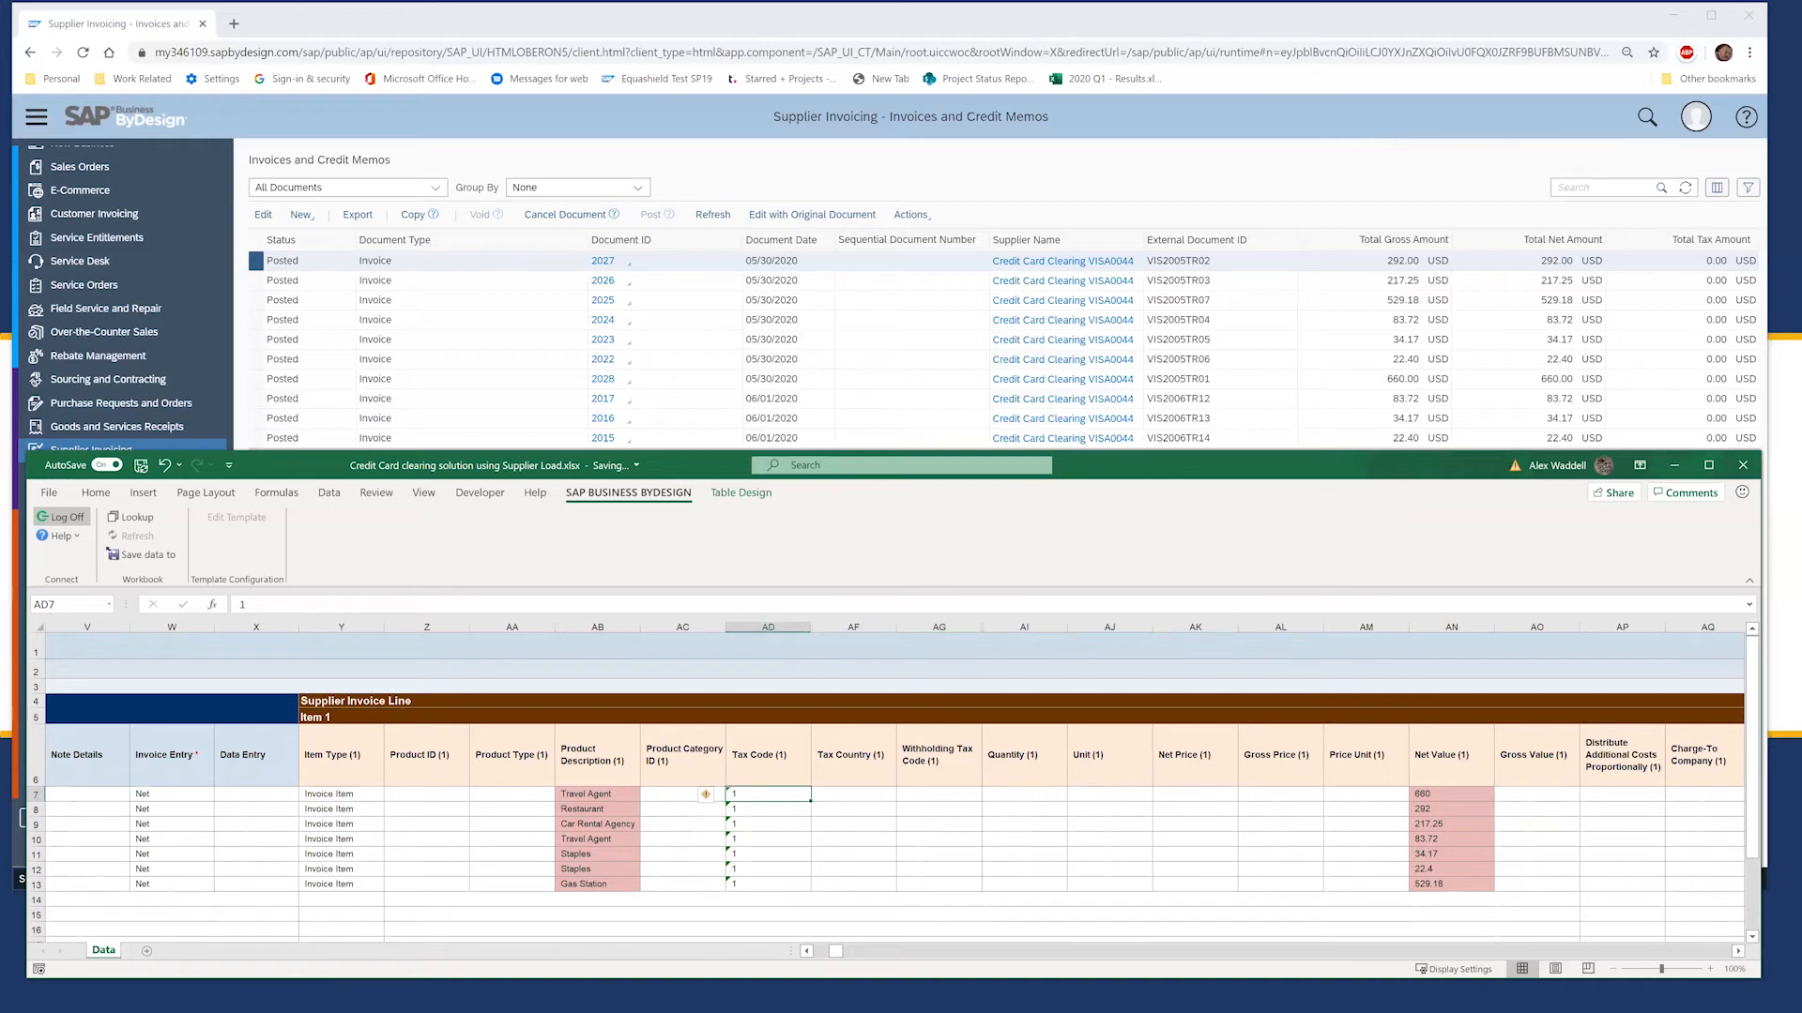
pyautogui.press('Down')
pyautogui.press('Down')
pyautogui.press('Down')
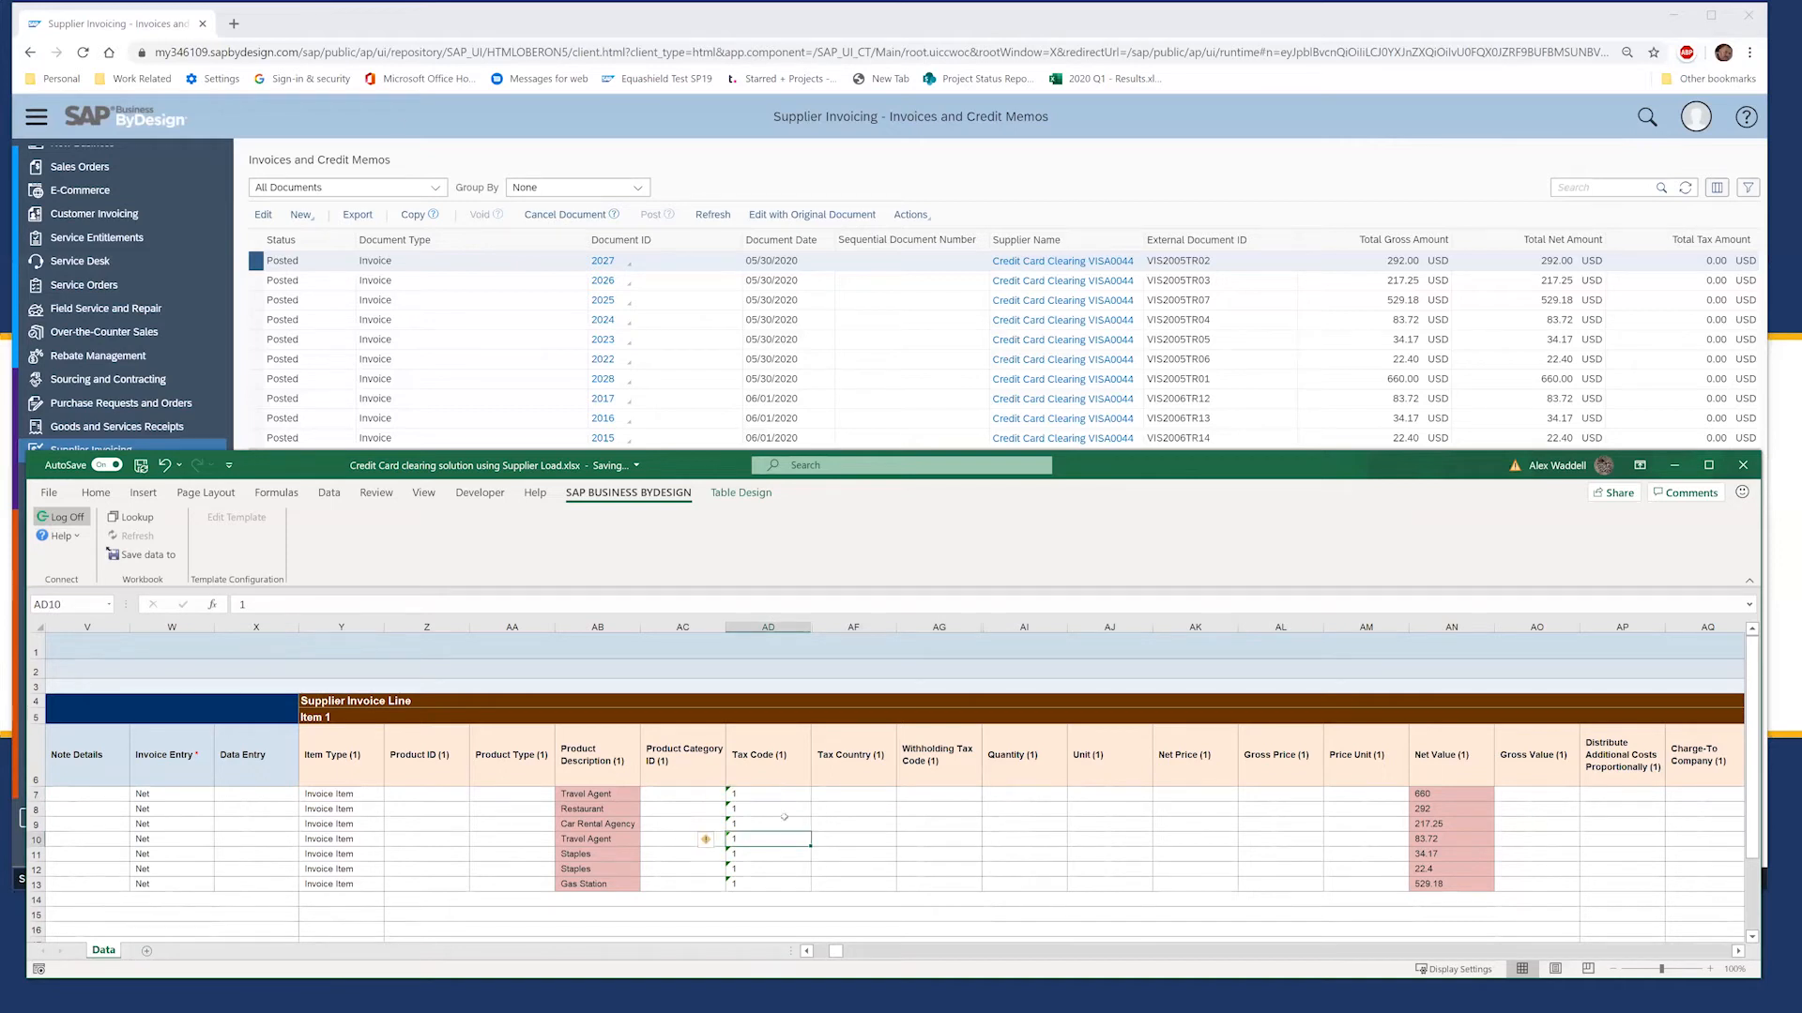
pyautogui.click(122, 447)
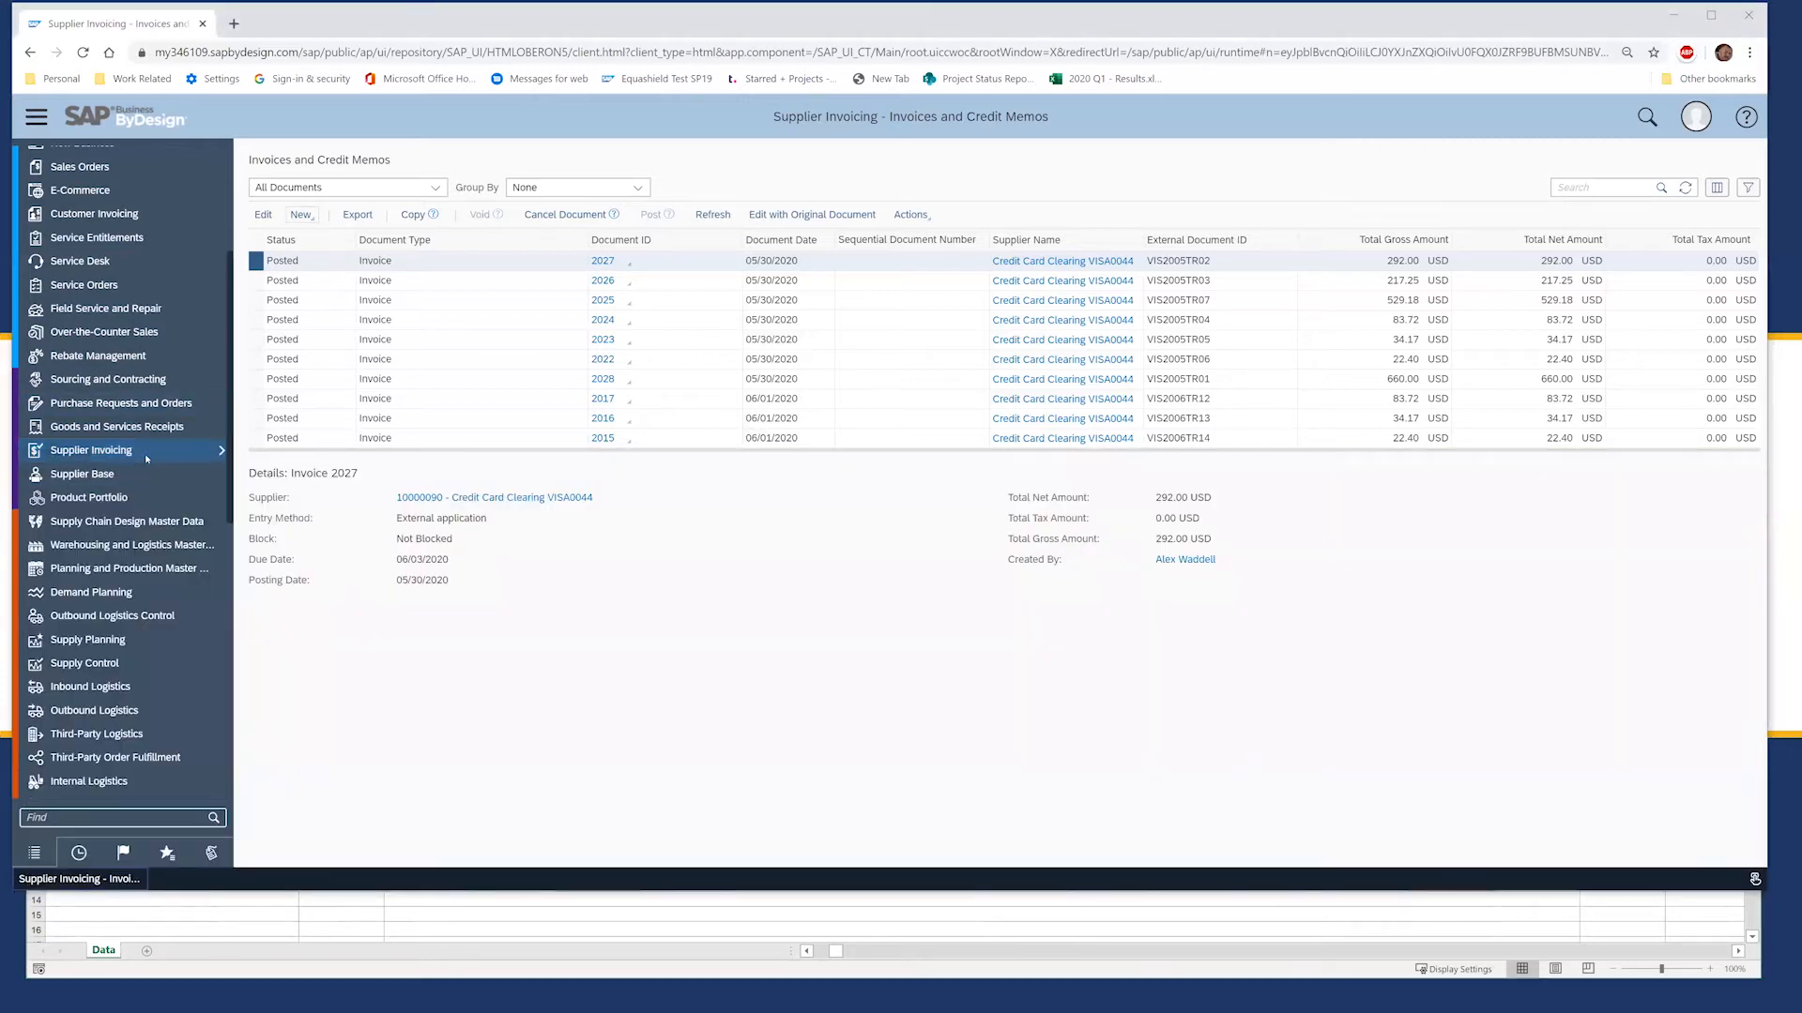
# Step: Start a new invoice without purchase order and view item 1's tax code and G/L account lists
pyautogui.click(513, 472)
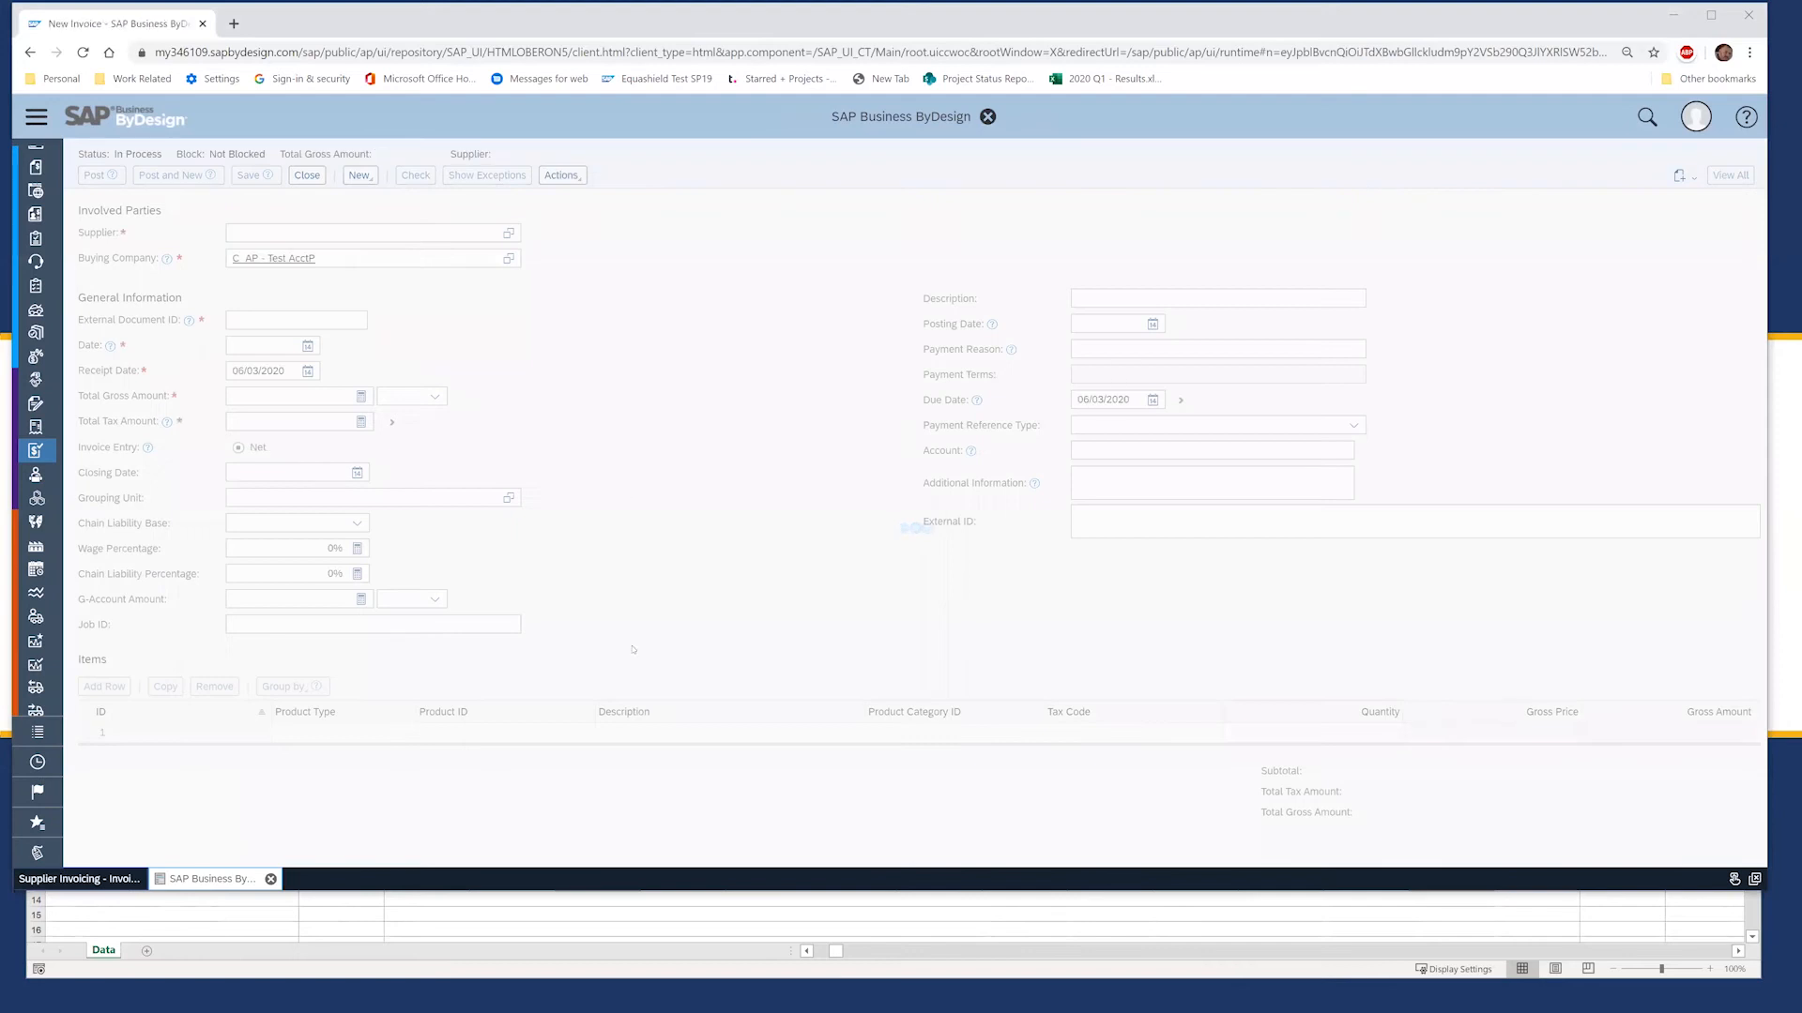
pyautogui.click(1173, 582)
pyautogui.click(1206, 582)
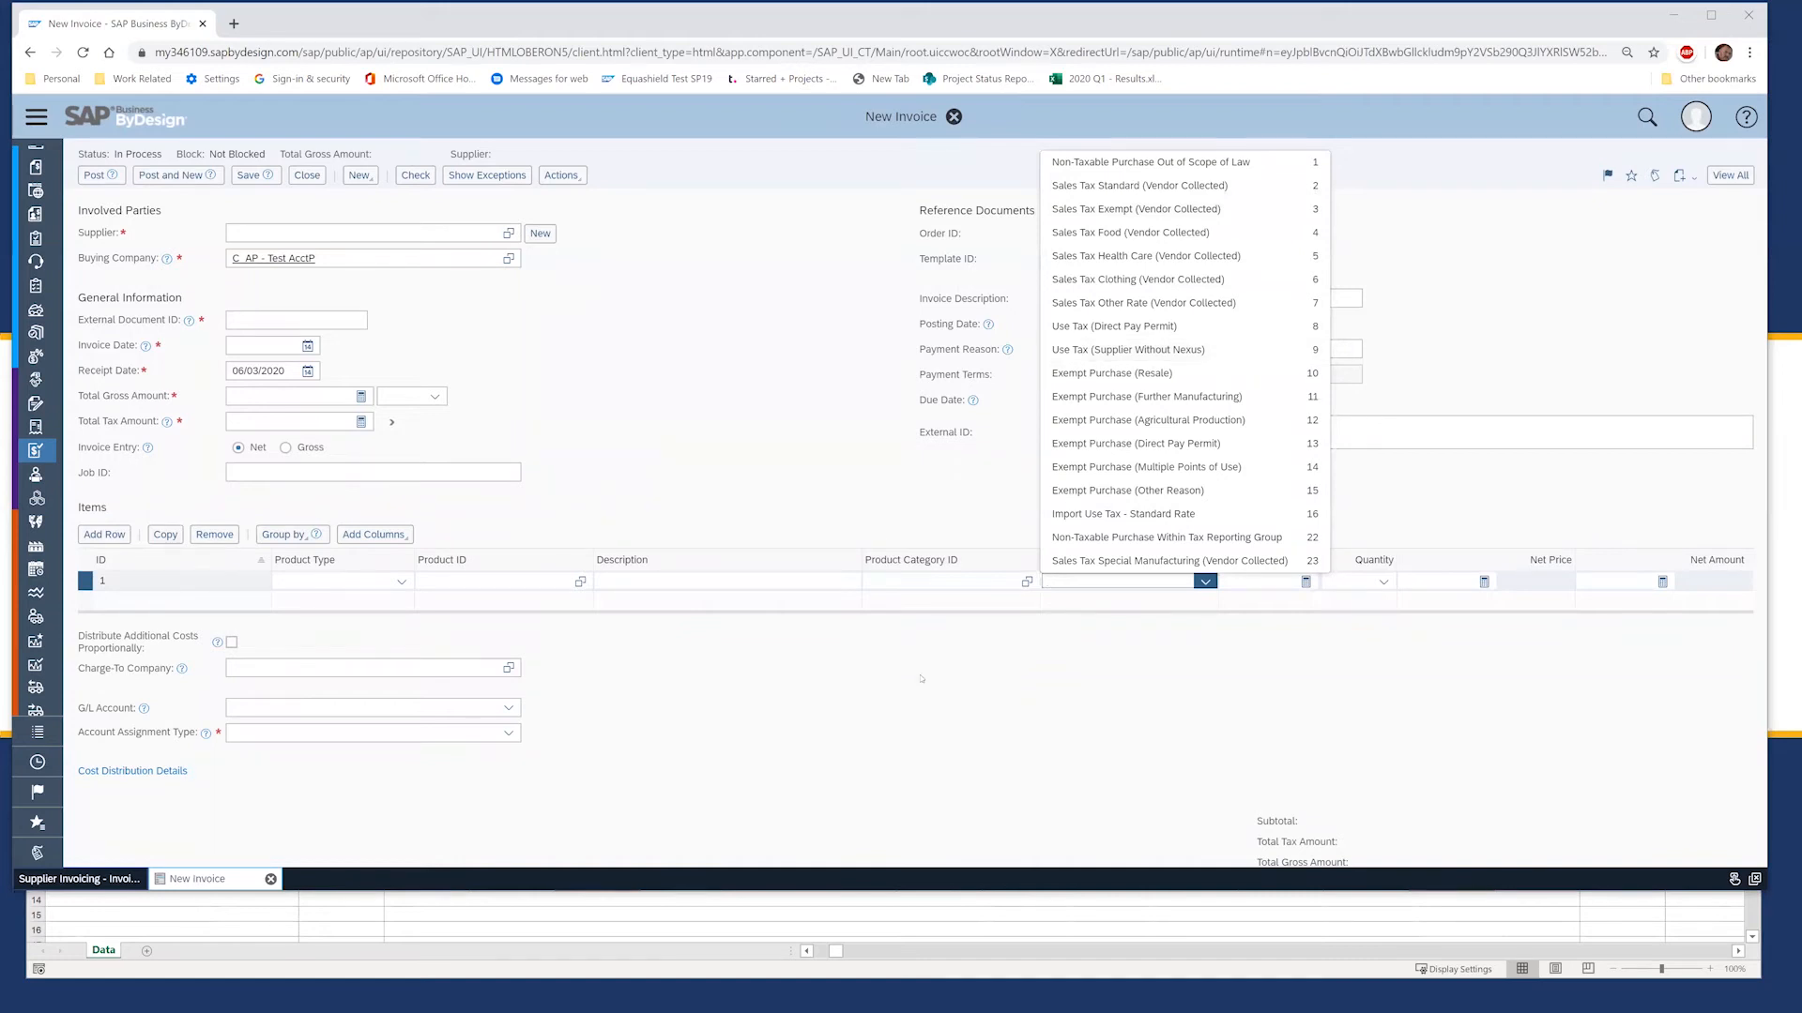
pyautogui.click(926, 704)
pyautogui.click(507, 708)
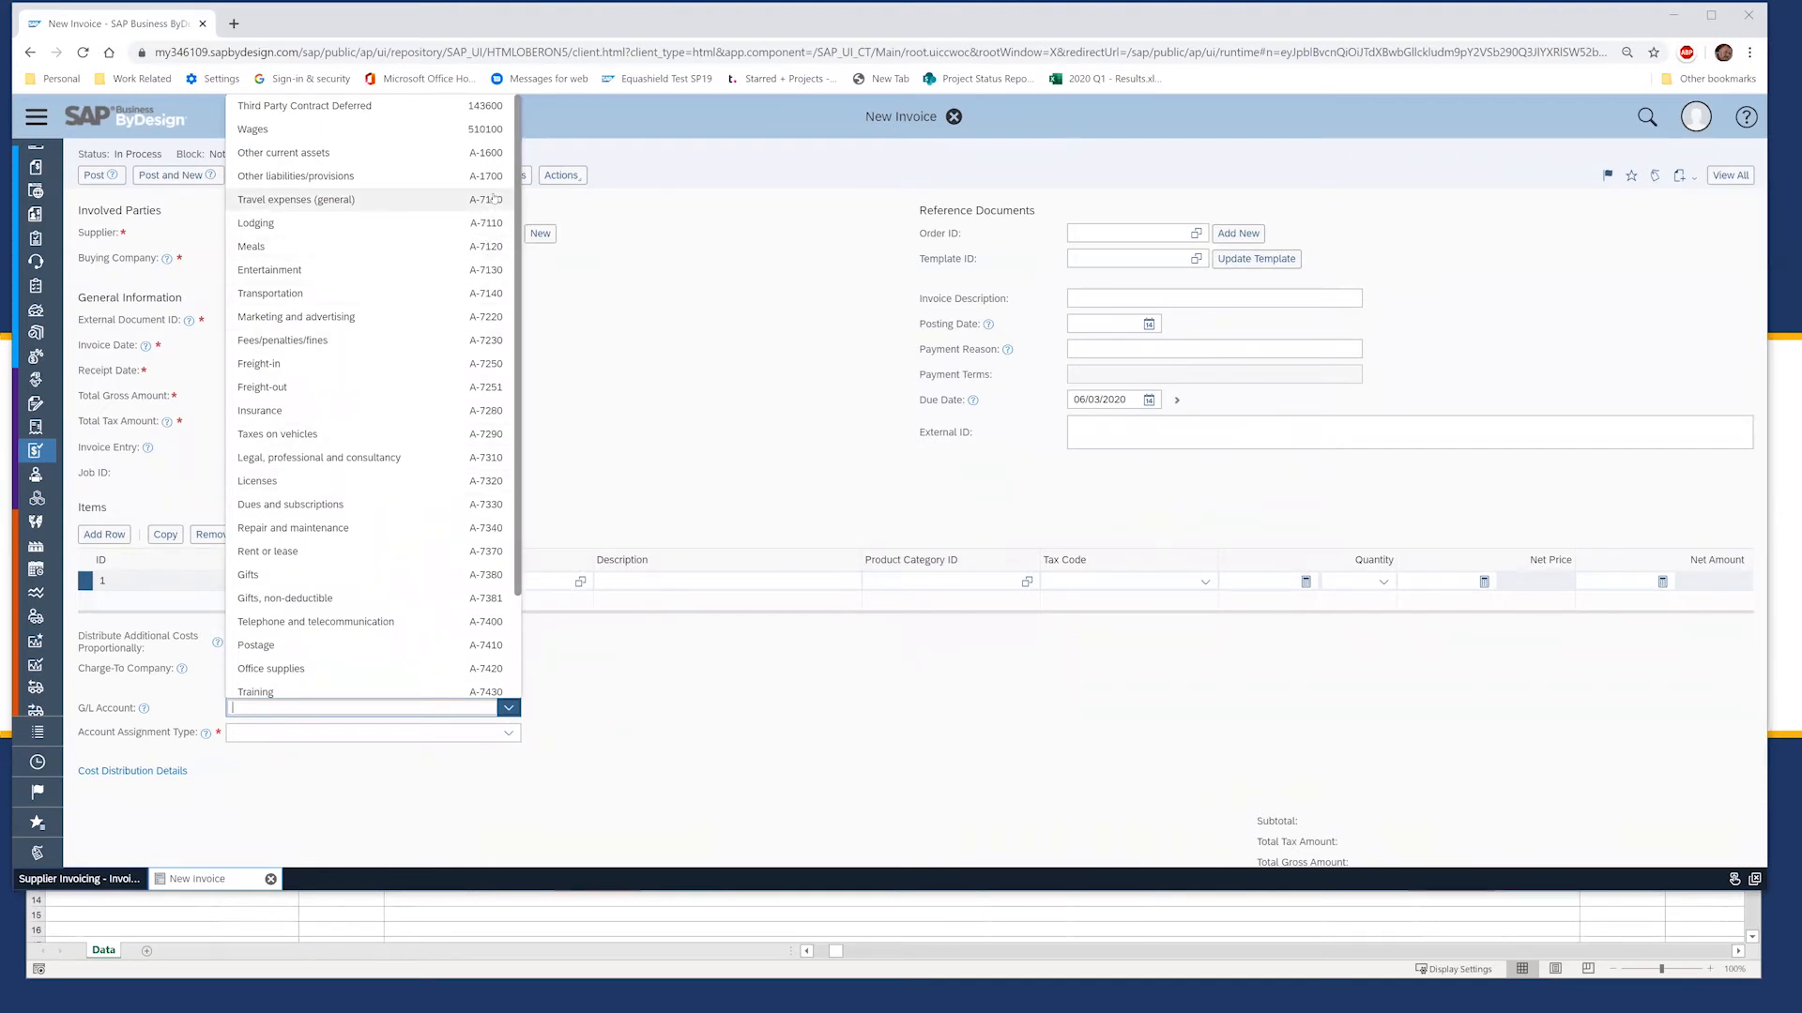
# Step: Back in the upload workbook, select the first external document ID in F7
pyautogui.hotkey('alt', 'Tab')
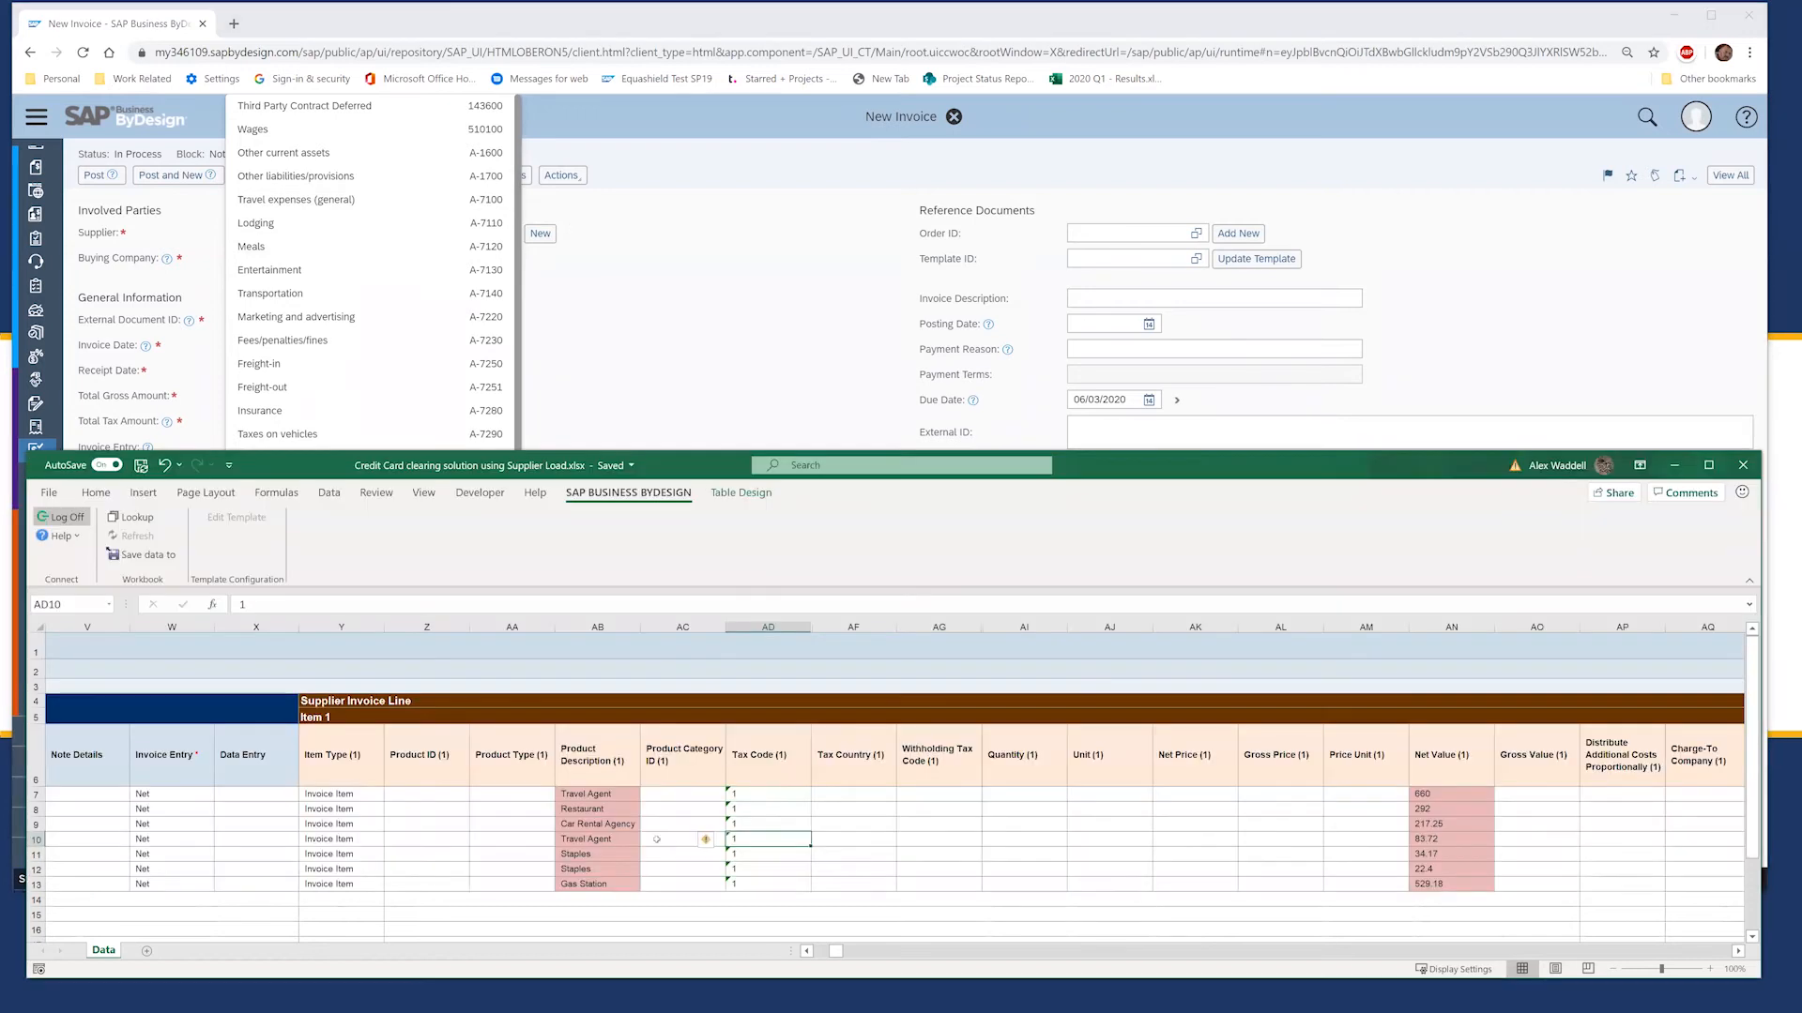
pyautogui.click(540, 849)
pyautogui.press('Left')
pyautogui.press('Left')
pyautogui.press('Left')
pyautogui.press('Left')
pyautogui.press('Left')
pyautogui.press('Left')
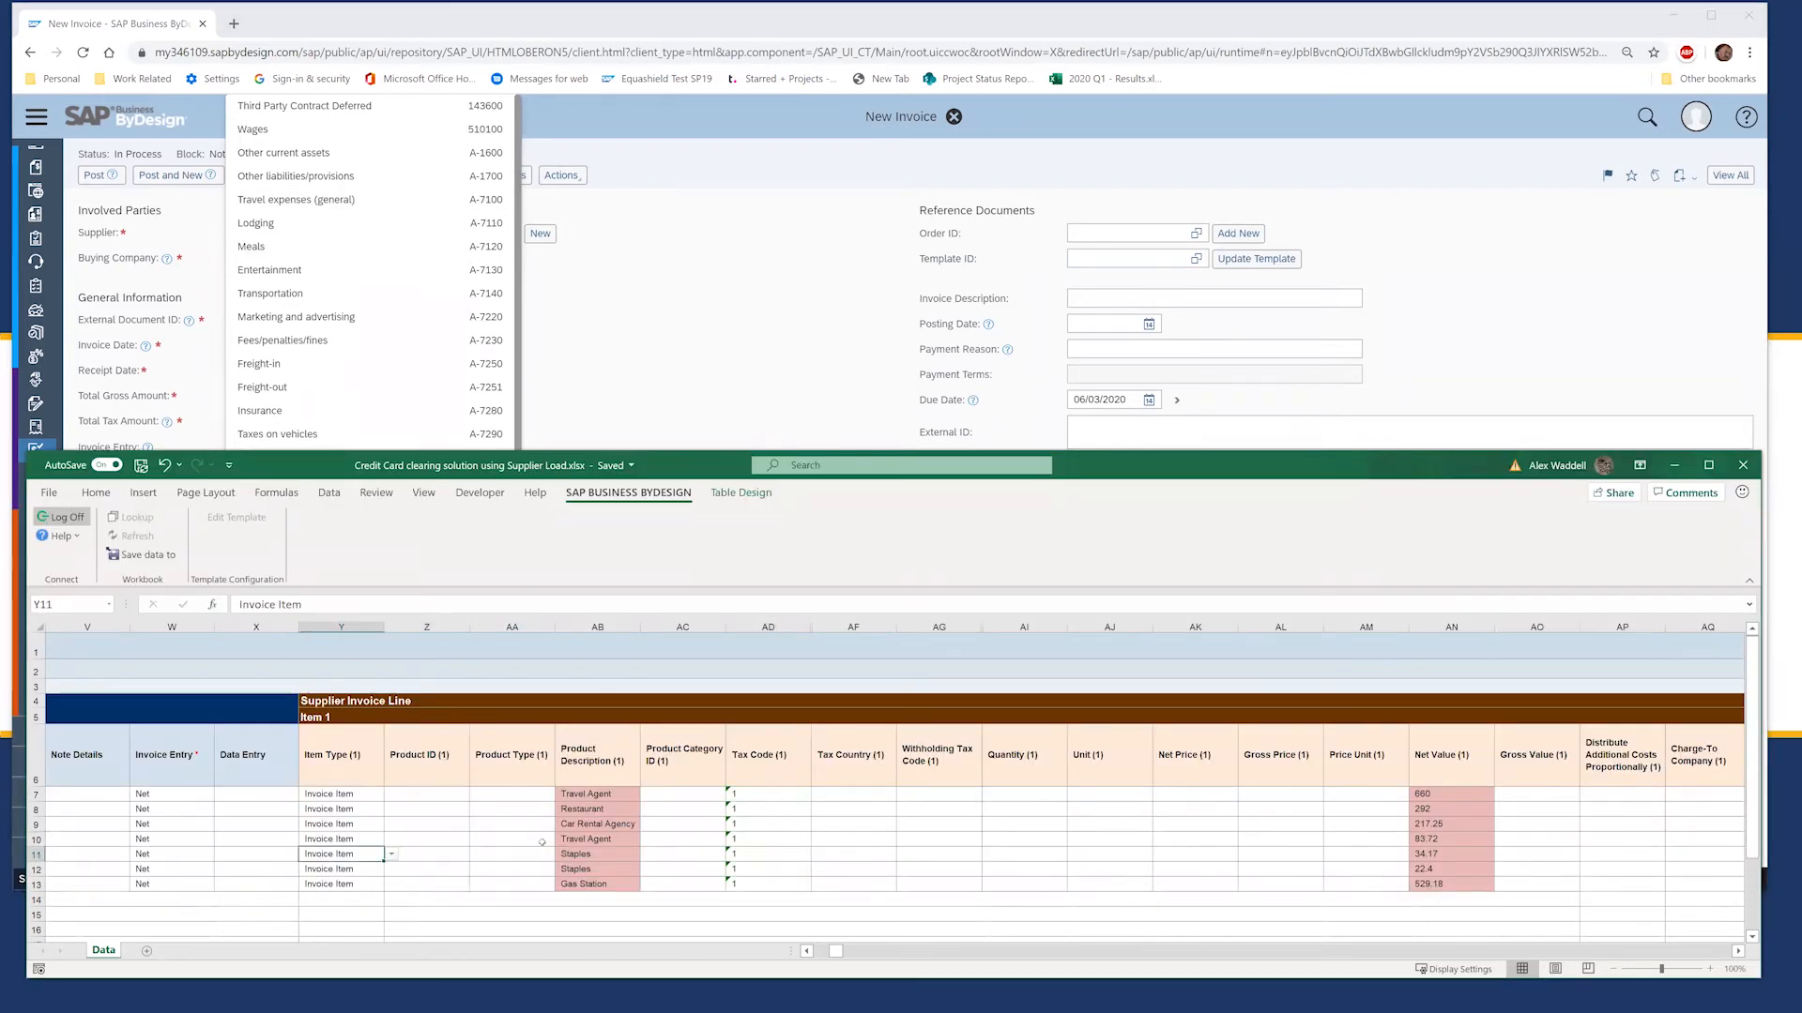
pyautogui.press('Left')
pyautogui.press('Left')
pyautogui.press('Left')
pyautogui.press('Left')
pyautogui.press('Left')
pyautogui.press('Left')
pyautogui.press('Left')
pyautogui.press('Left')
pyautogui.press('Left')
pyautogui.press('Left')
pyautogui.press('Left')
pyautogui.press('Left')
pyautogui.press('Left')
pyautogui.press('Left')
pyautogui.press('Left')
pyautogui.press('Left')
pyautogui.press('Left')
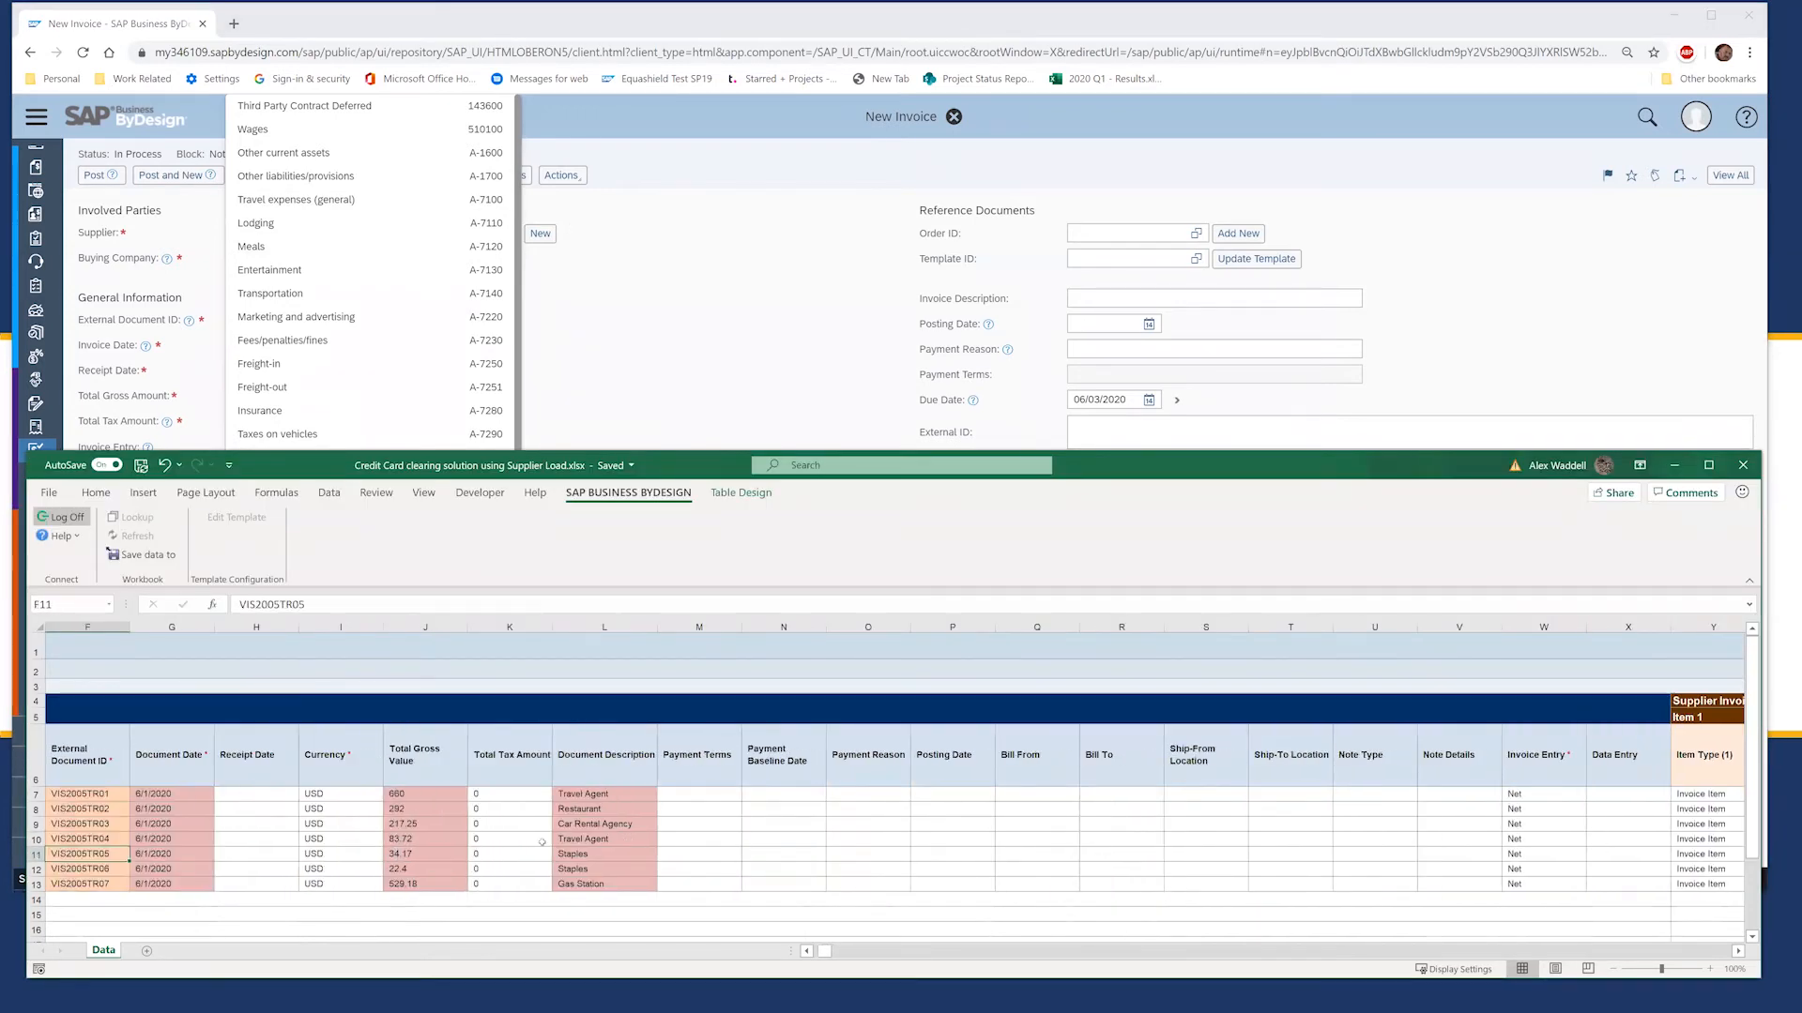
pyautogui.press('Left')
pyautogui.press('Left')
pyautogui.press('Right')
pyautogui.press('Right')
pyautogui.press('Right')
pyautogui.press('Right')
pyautogui.press('Up')
pyautogui.press('Up')
pyautogui.press('Up')
pyautogui.press('Up')
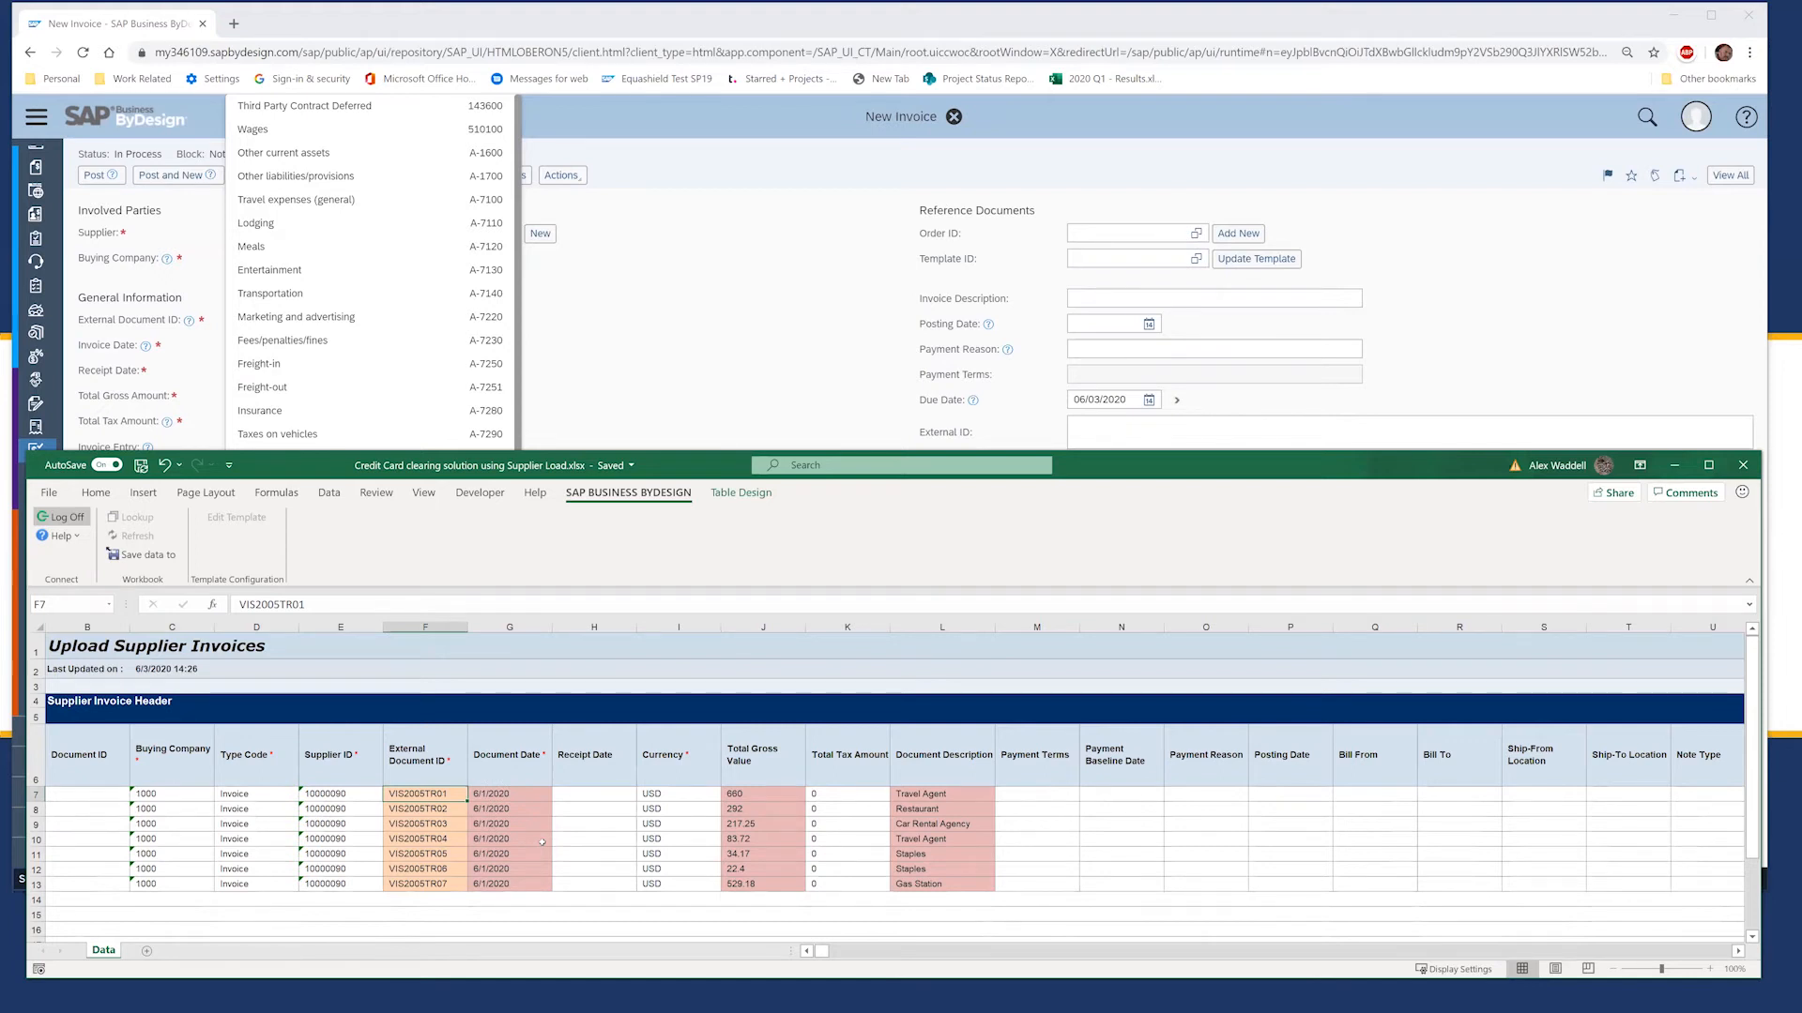
pyautogui.click(415, 824)
pyautogui.click(398, 794)
# Step: Change the F7 external document ID from VIS2005TR01 to VIS2006TR01
pyautogui.press('F2')
pyautogui.press('BackSpace')
pyautogui.write('6')
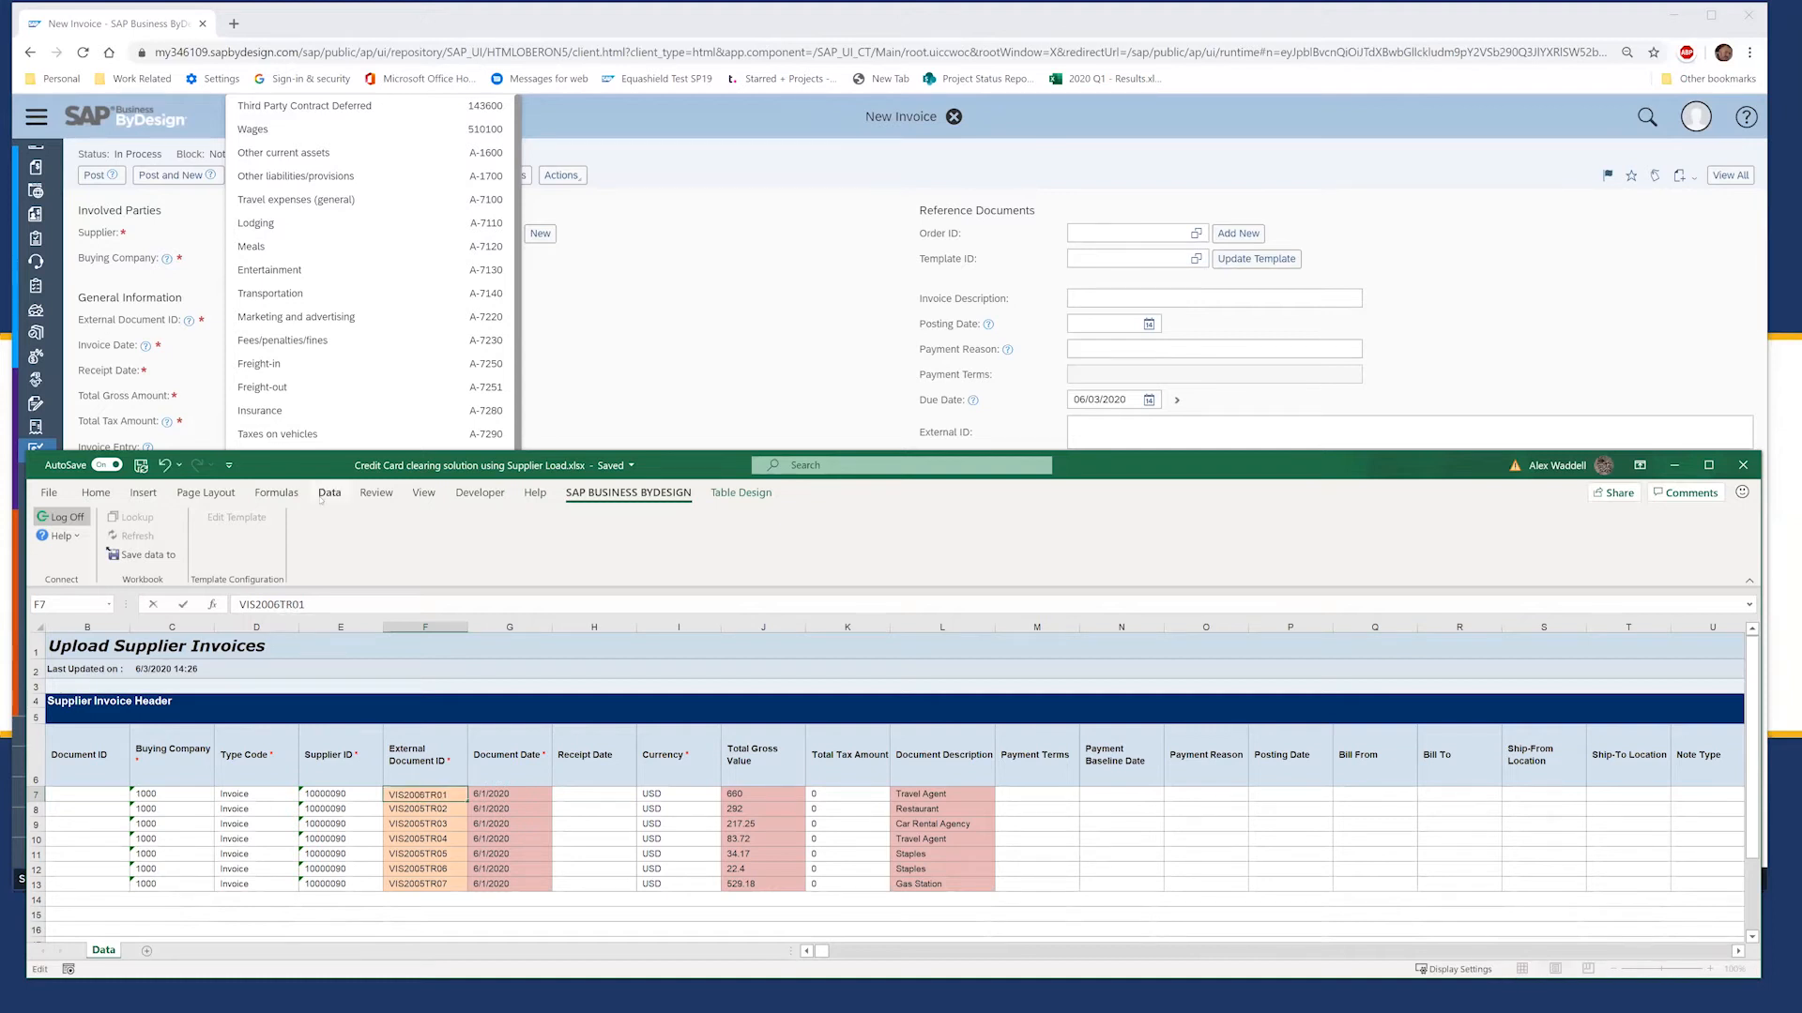
pyautogui.press('Return')
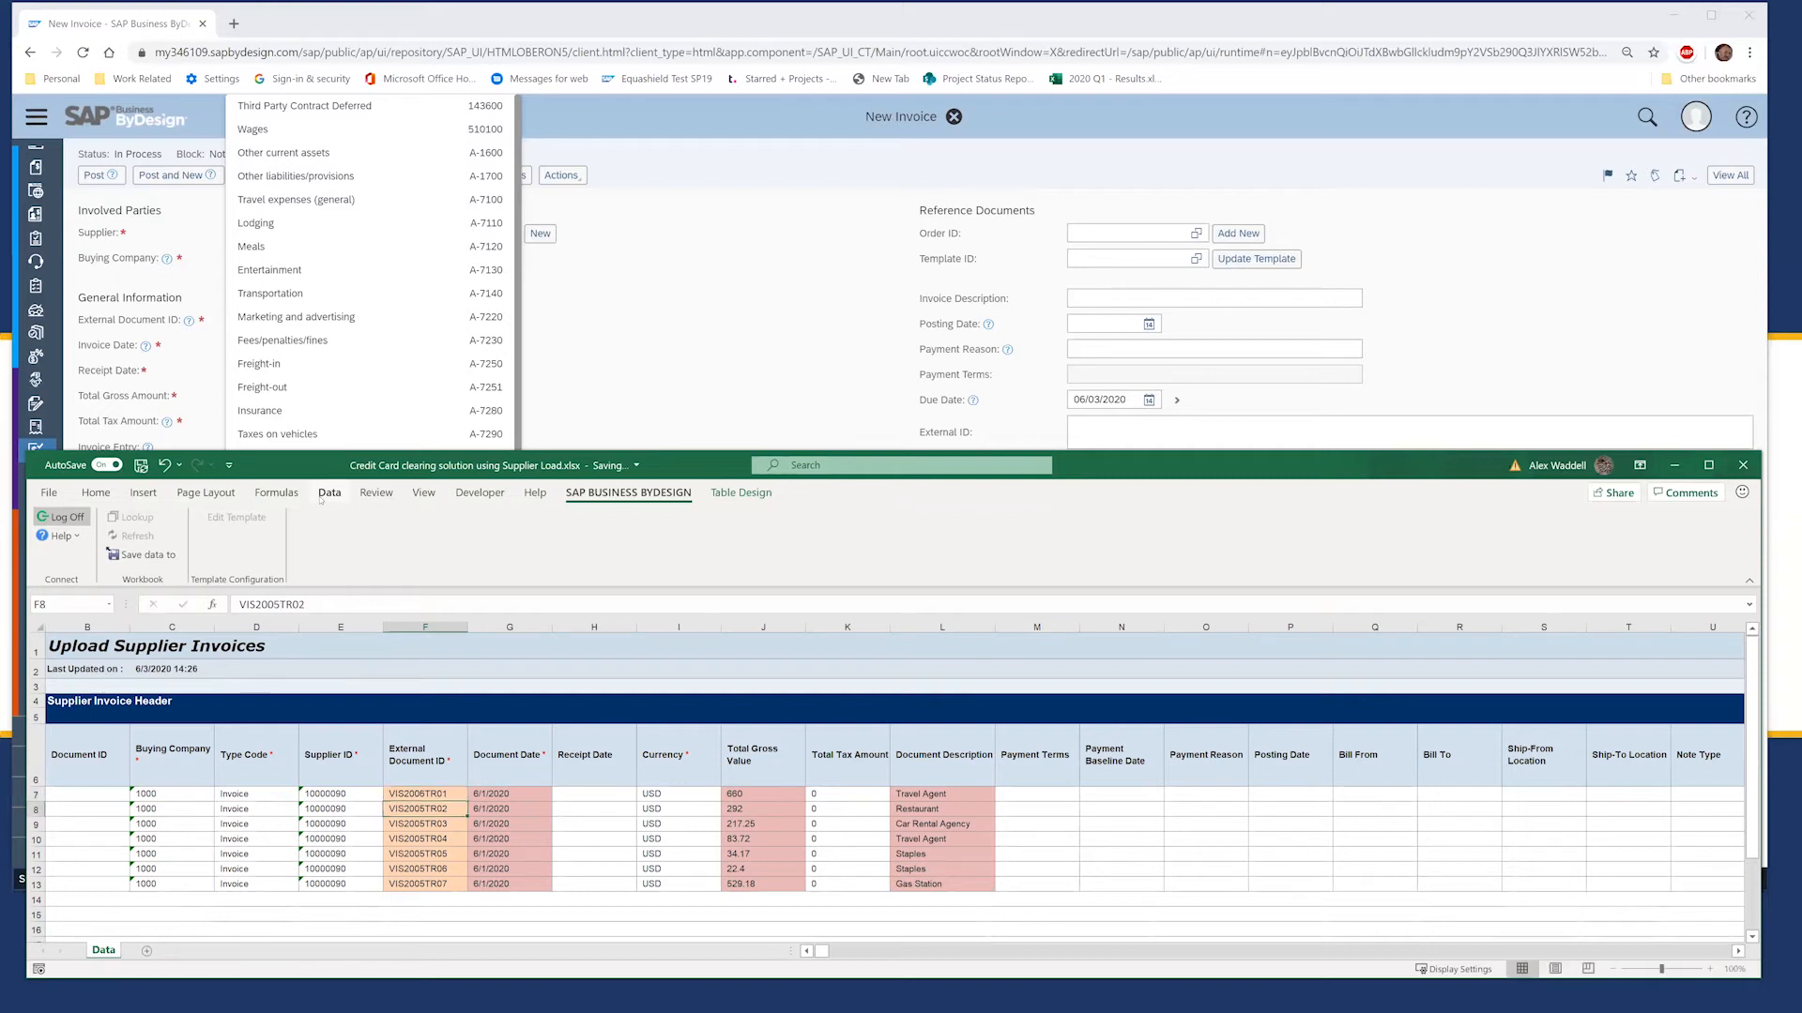
pyautogui.press('Up')
pyautogui.hotkey('shift', 'Down')
pyautogui.hotkey('ctrl', 'd')
pyautogui.press('Down')
pyautogui.hotkey('ctrl', 'z')
pyautogui.press('Down')
pyautogui.press('Up')
pyautogui.press('Up')
# Step: Fill incrementing IDs VIS2006TR02–07 down to row 13, check them, and return to ByDesign
pyautogui.moveTo(466, 801); pyautogui.dragTo(463, 884)
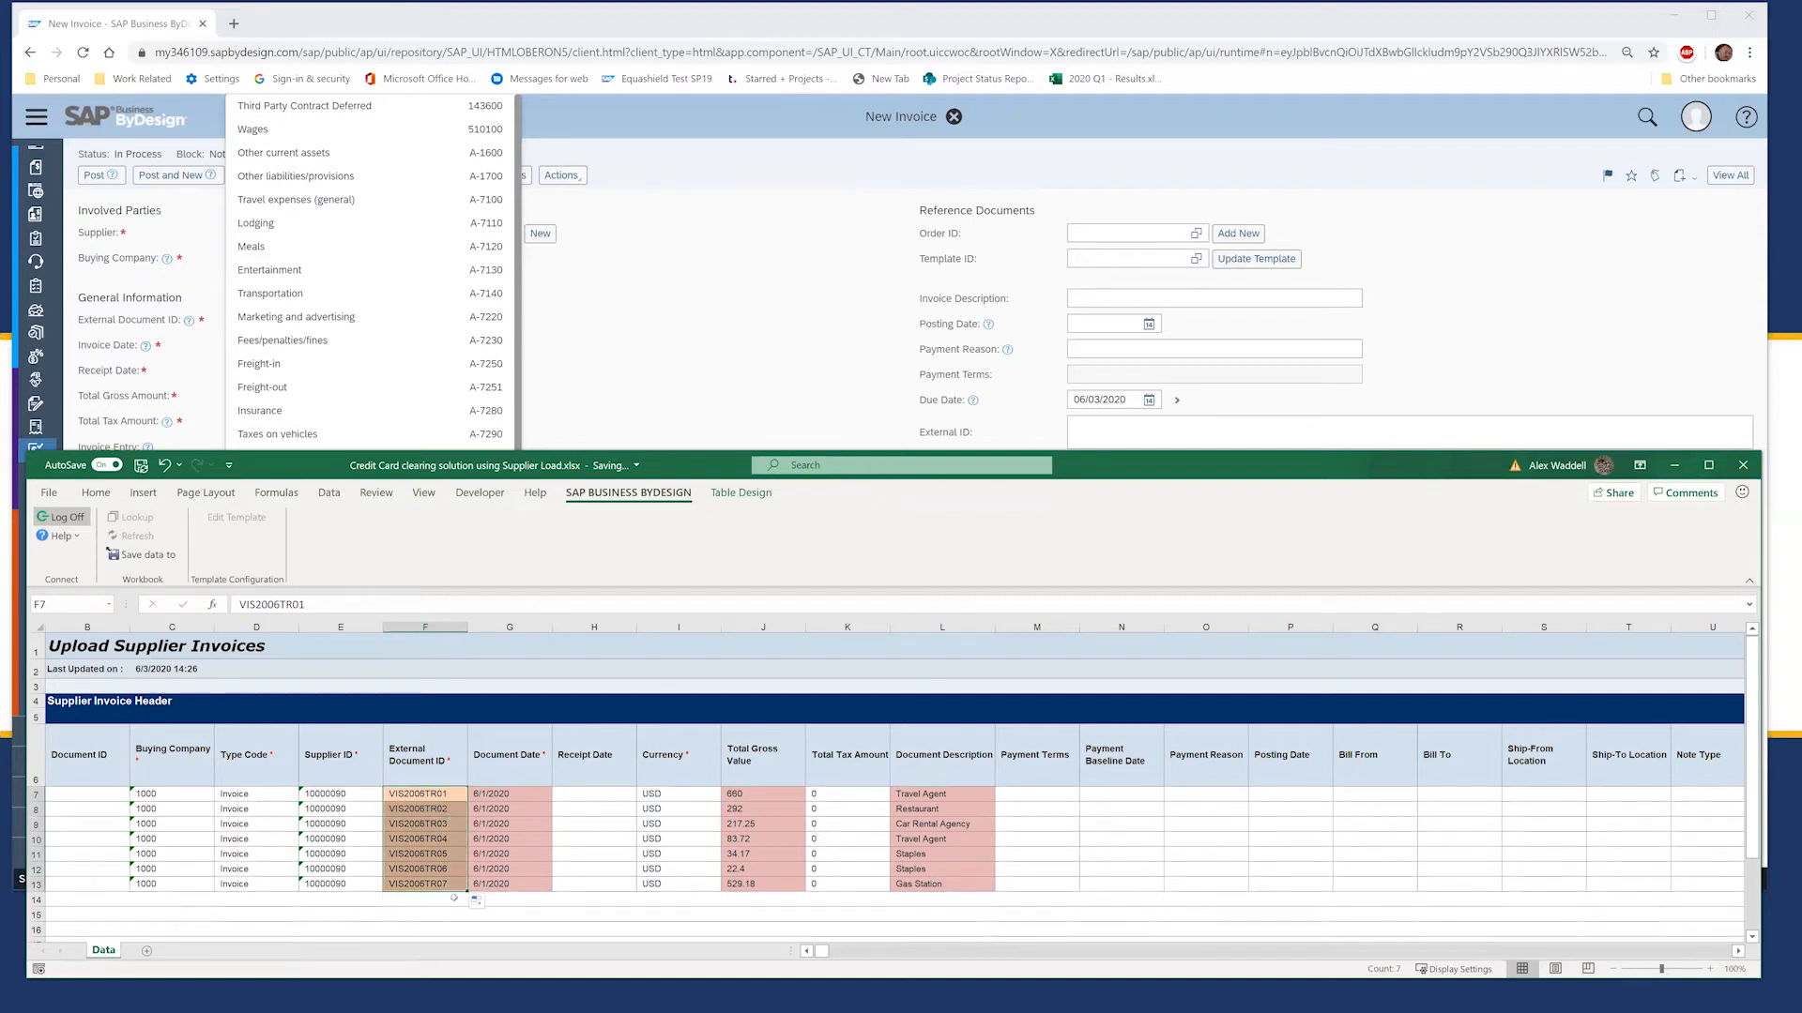
pyautogui.click(440, 839)
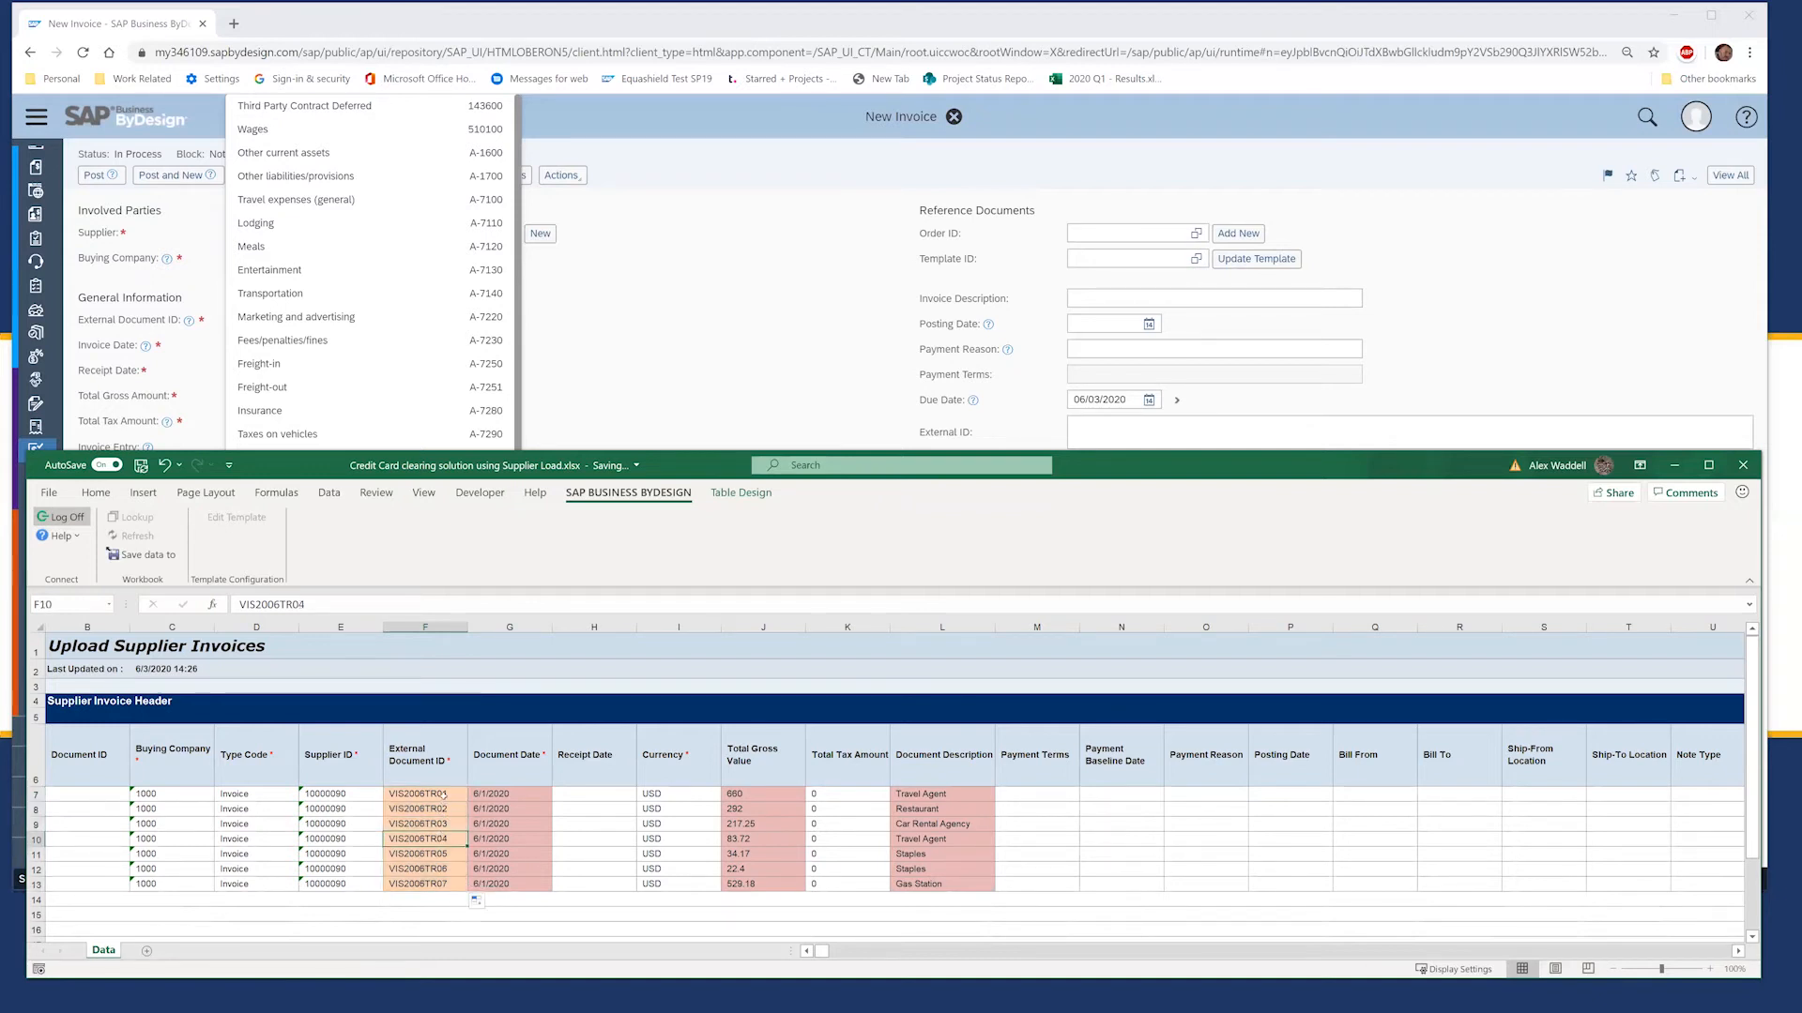
pyautogui.click(446, 797)
pyautogui.click(446, 809)
pyautogui.click(445, 824)
pyautogui.click(445, 839)
pyautogui.click(442, 854)
pyautogui.click(659, 369)
pyautogui.click(291, 322)
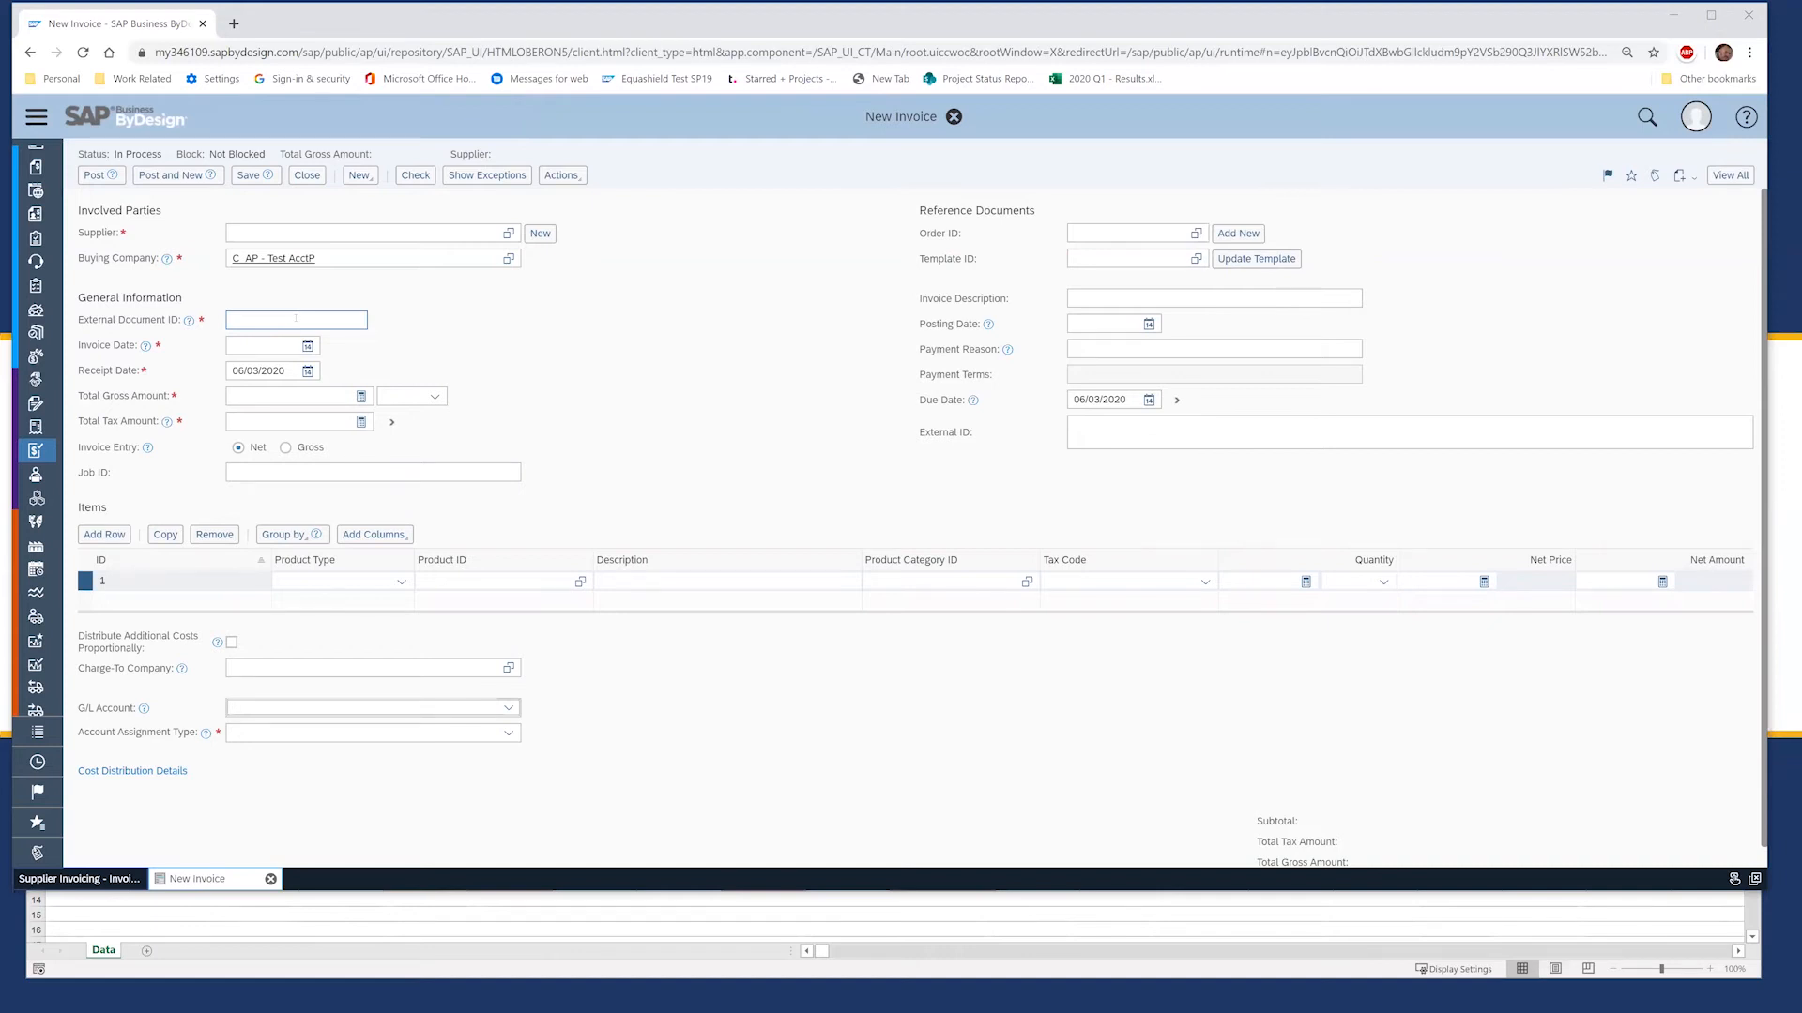
# Step: Log the workbook off its ByDesign session and bring up the Log On dialog
pyautogui.click(610, 963)
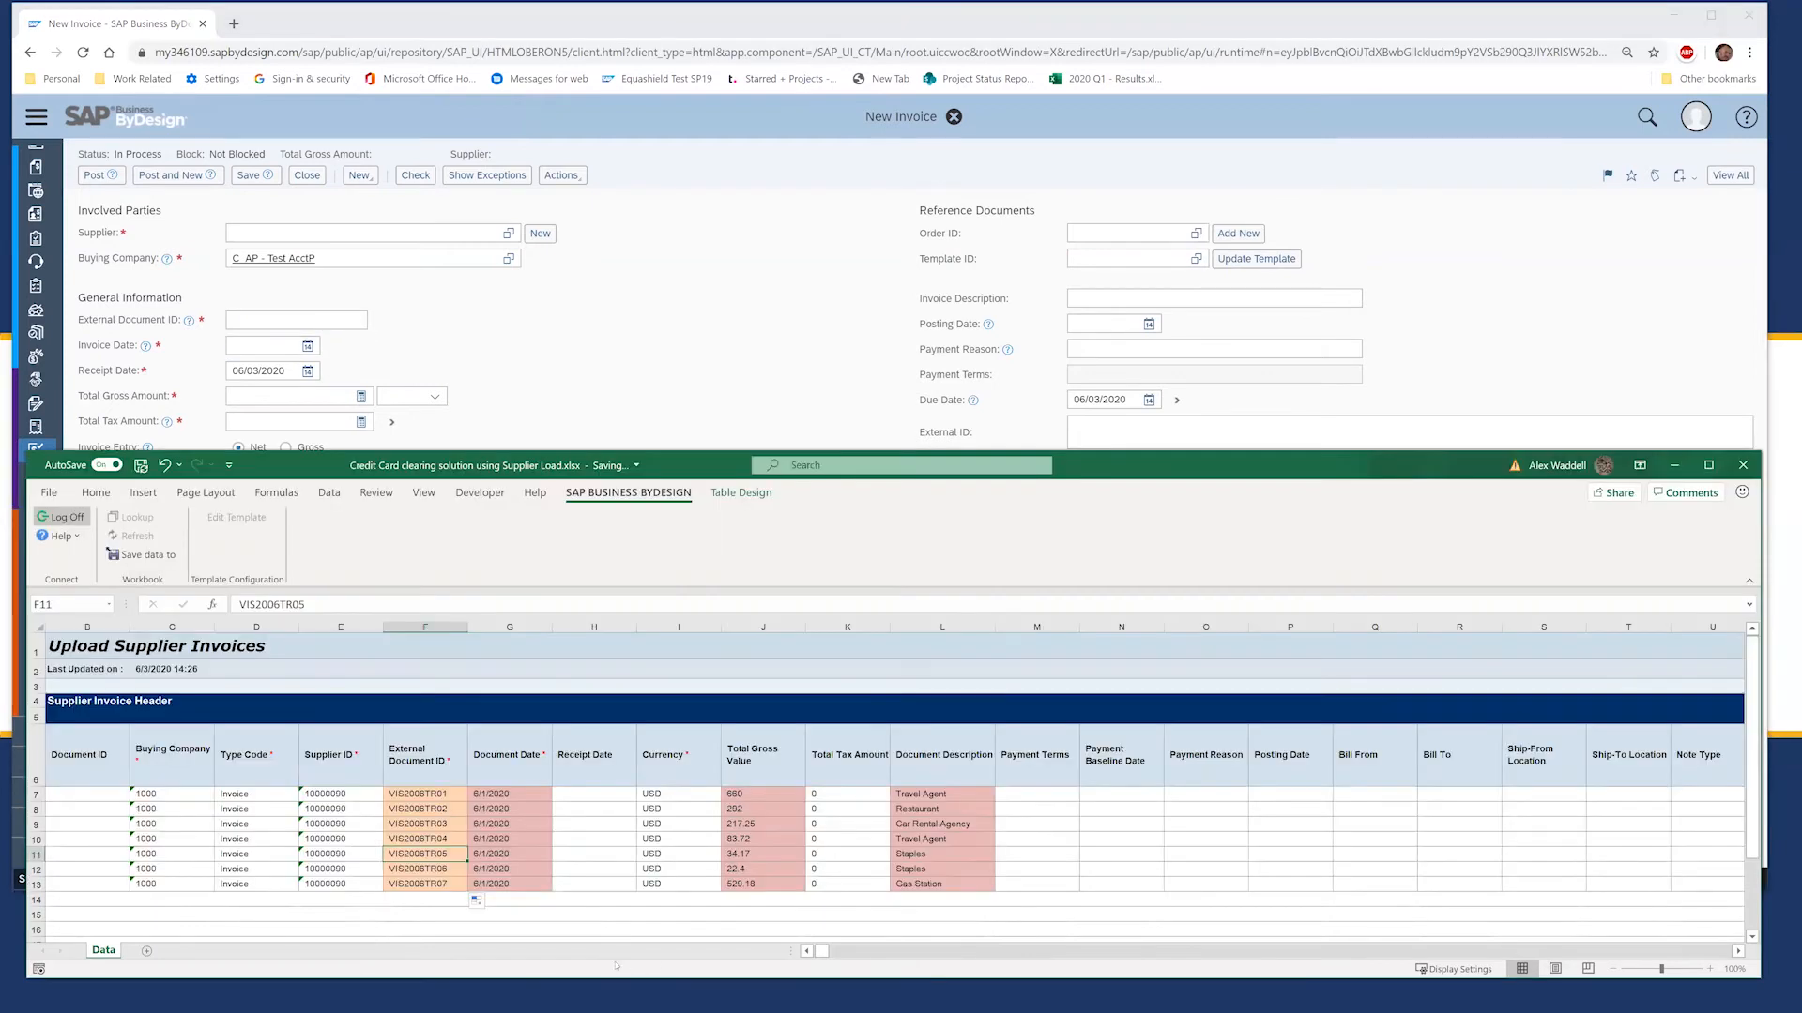
pyautogui.click(419, 823)
pyautogui.click(396, 798)
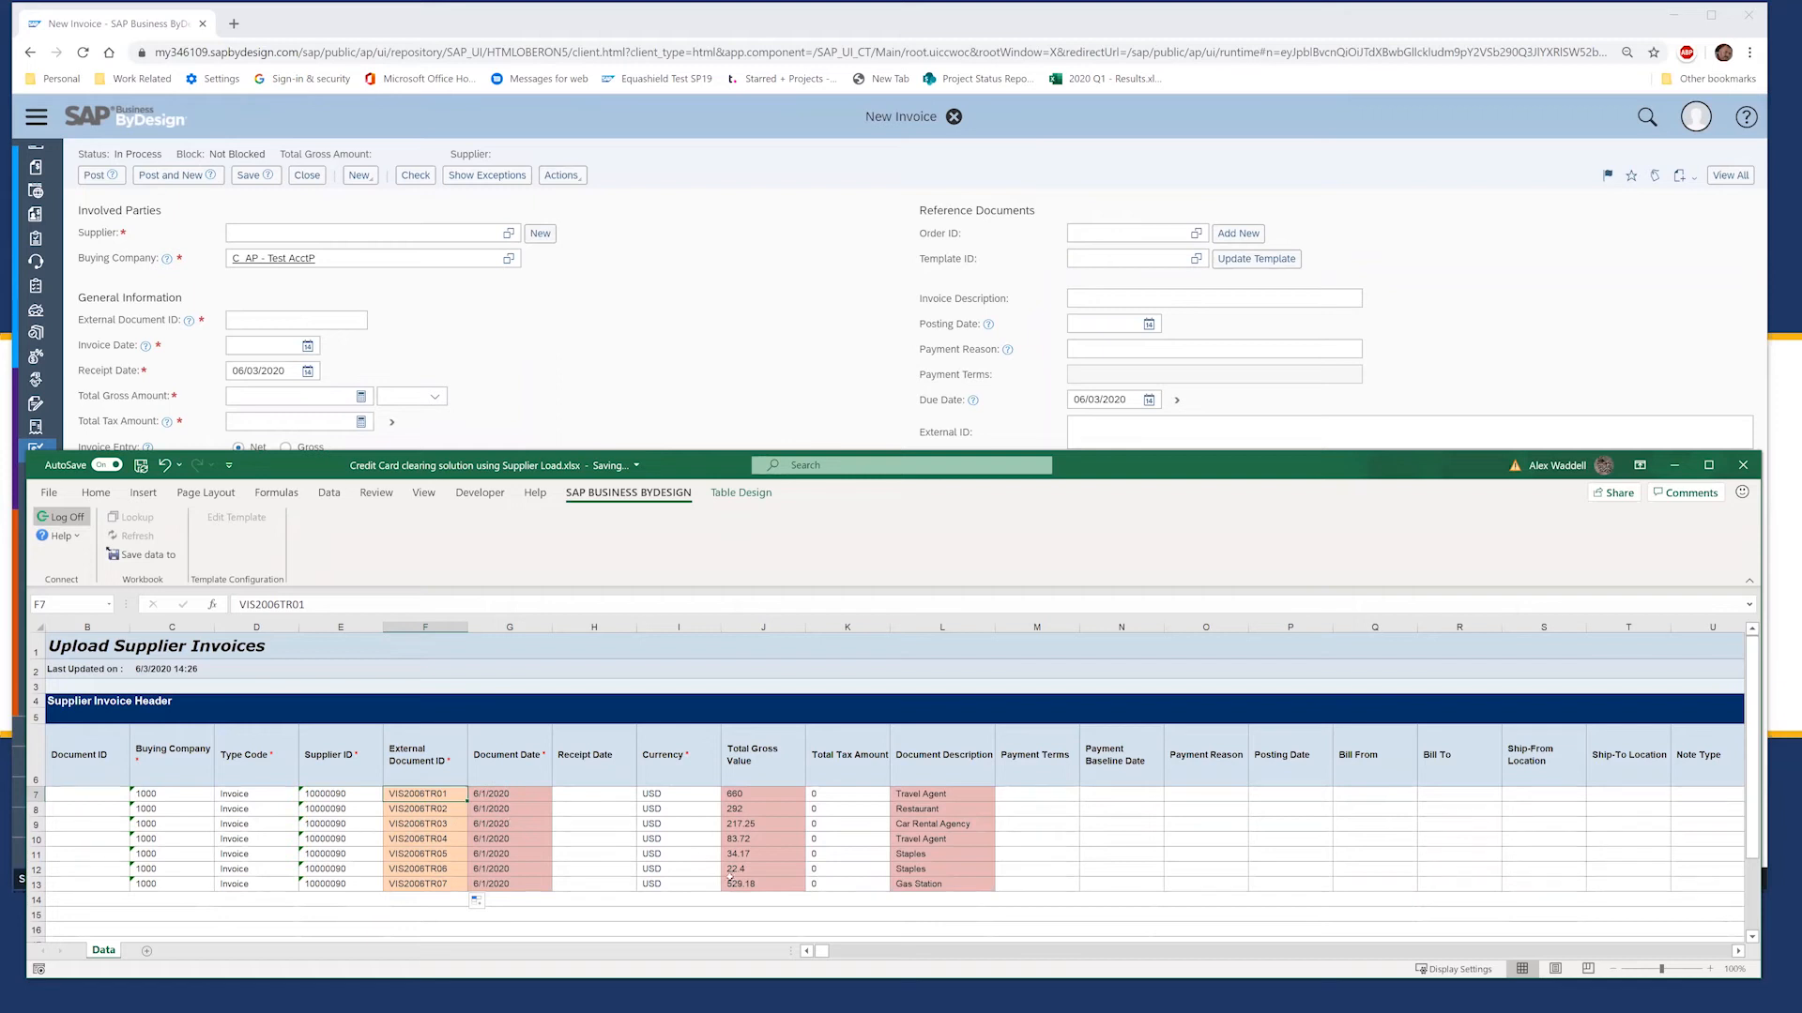
pyautogui.click(615, 824)
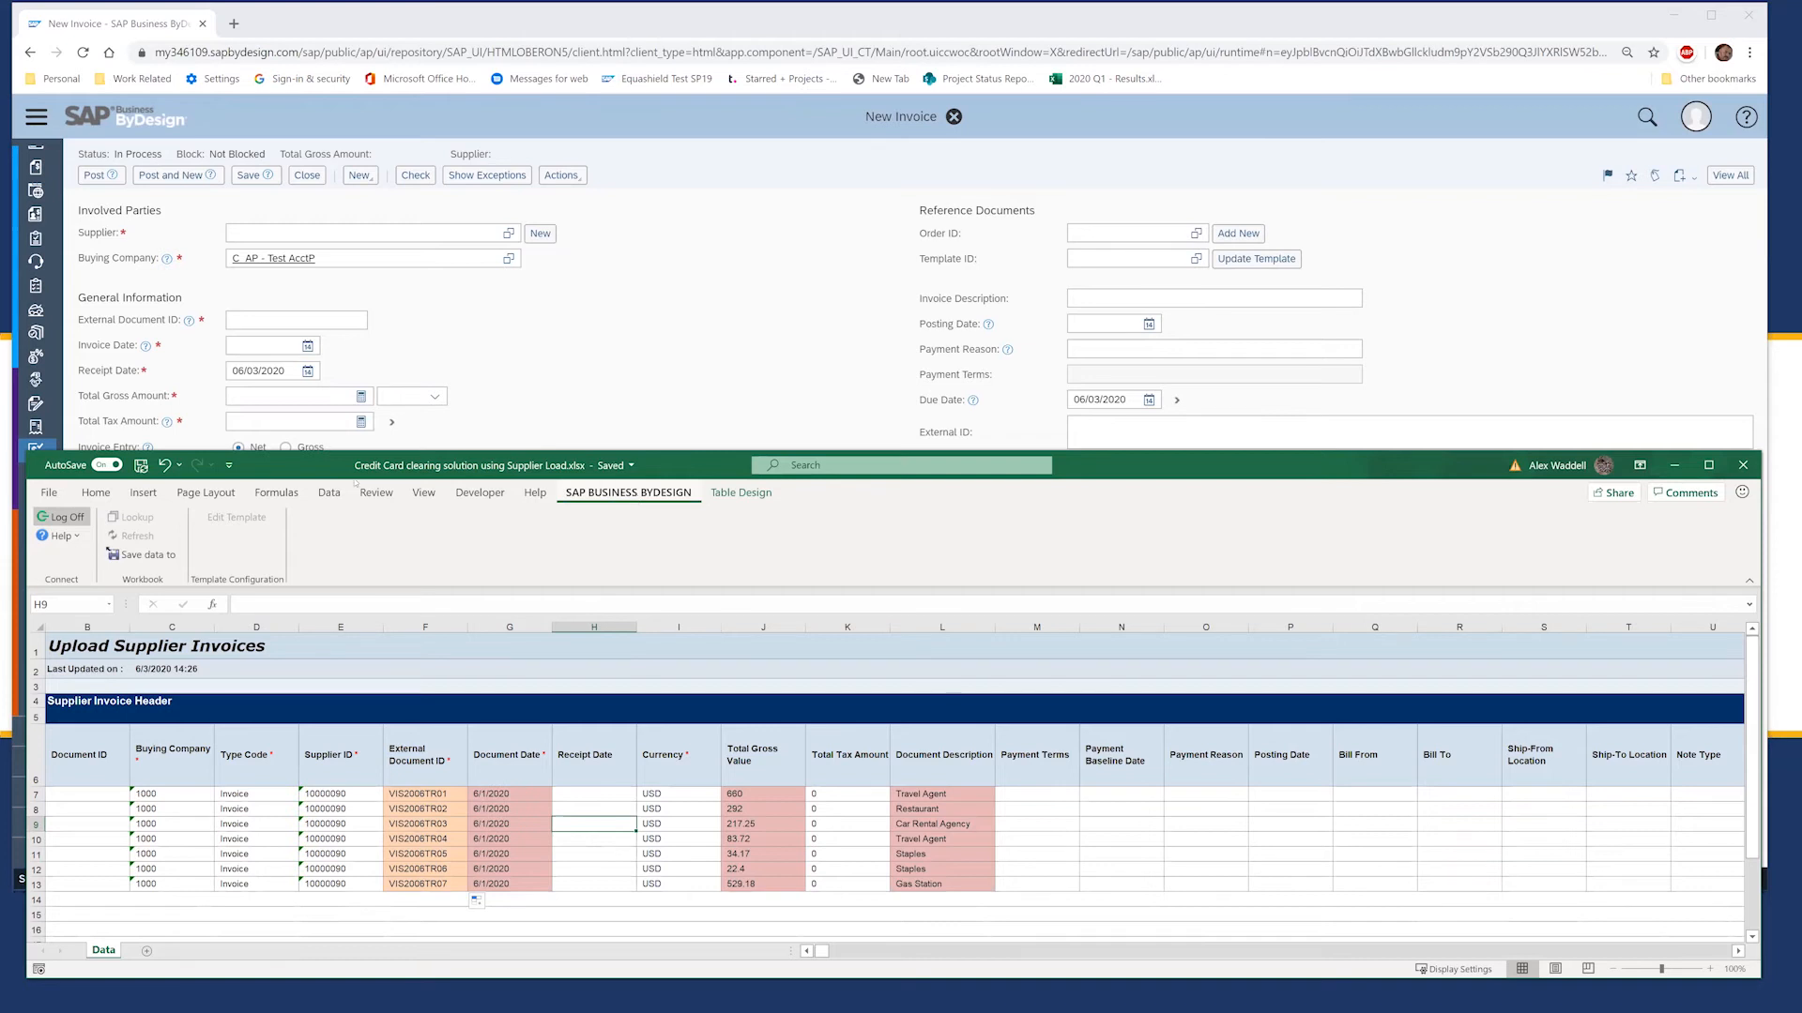
pyautogui.click(59, 517)
pyautogui.click(59, 517)
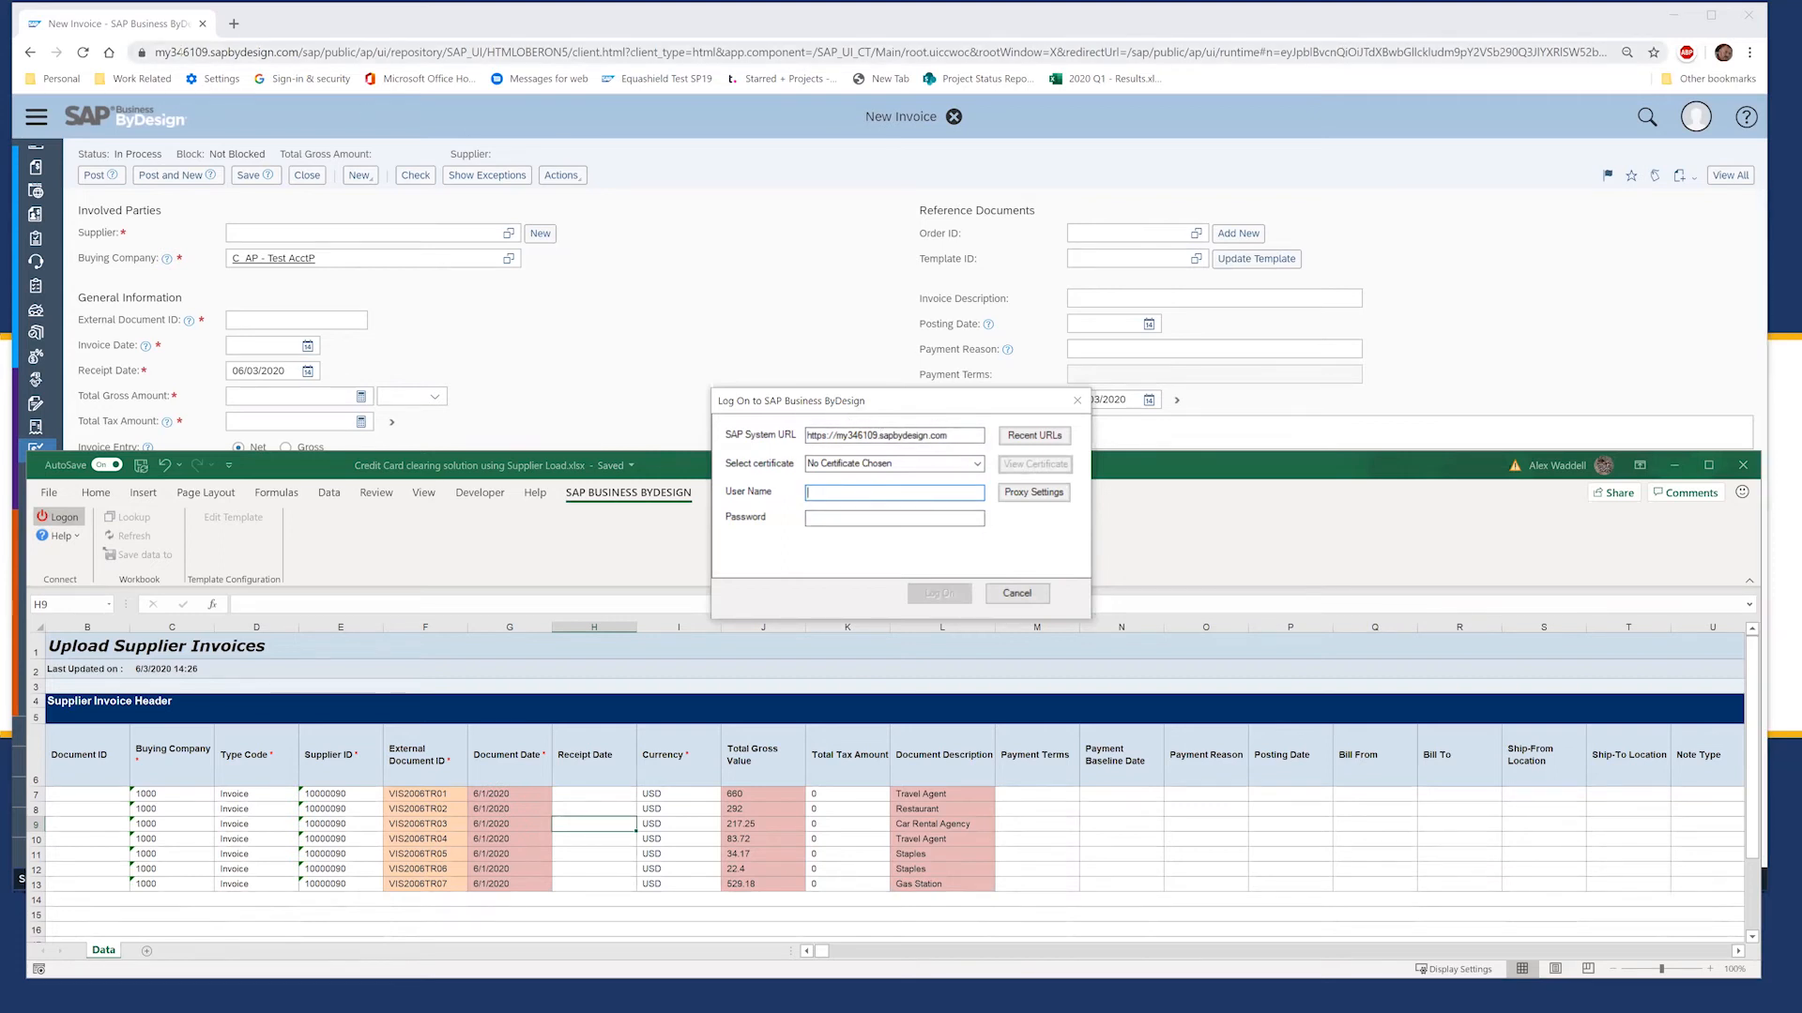
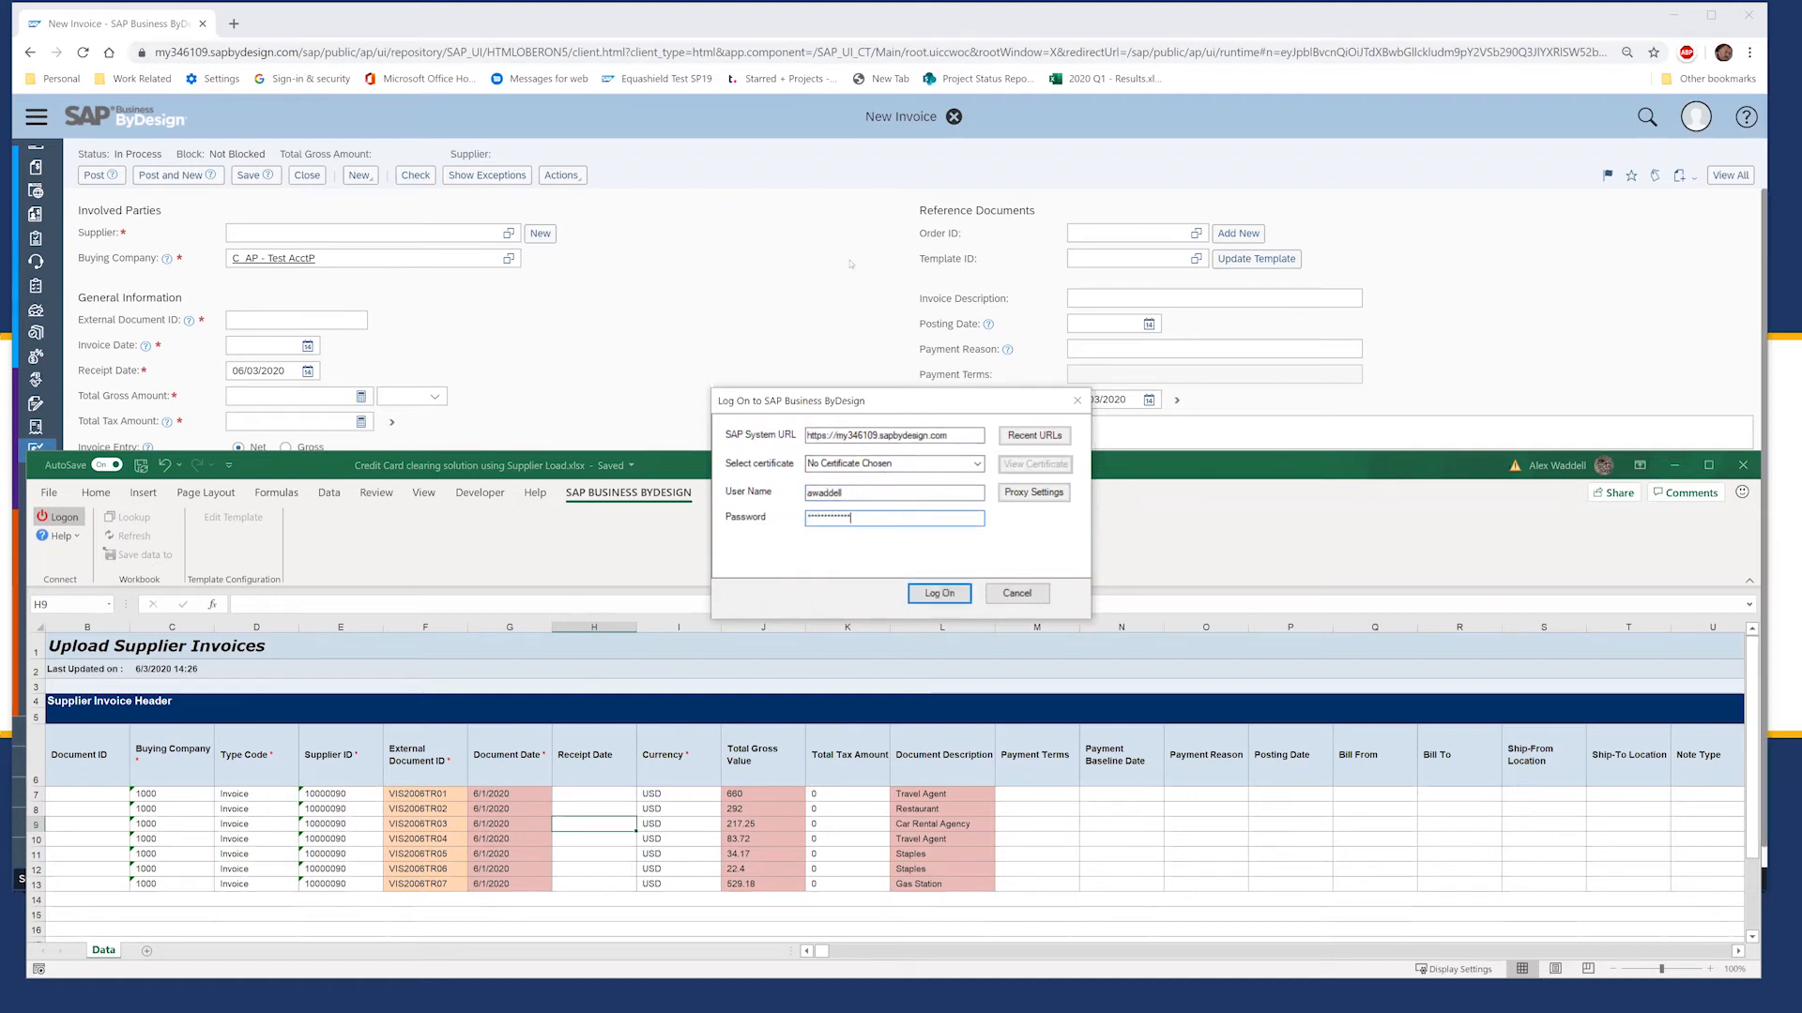
# Step: Log on with the user credentials and save the seven invoices to ByDesign as documents 2029–2035
pyautogui.press('Return')
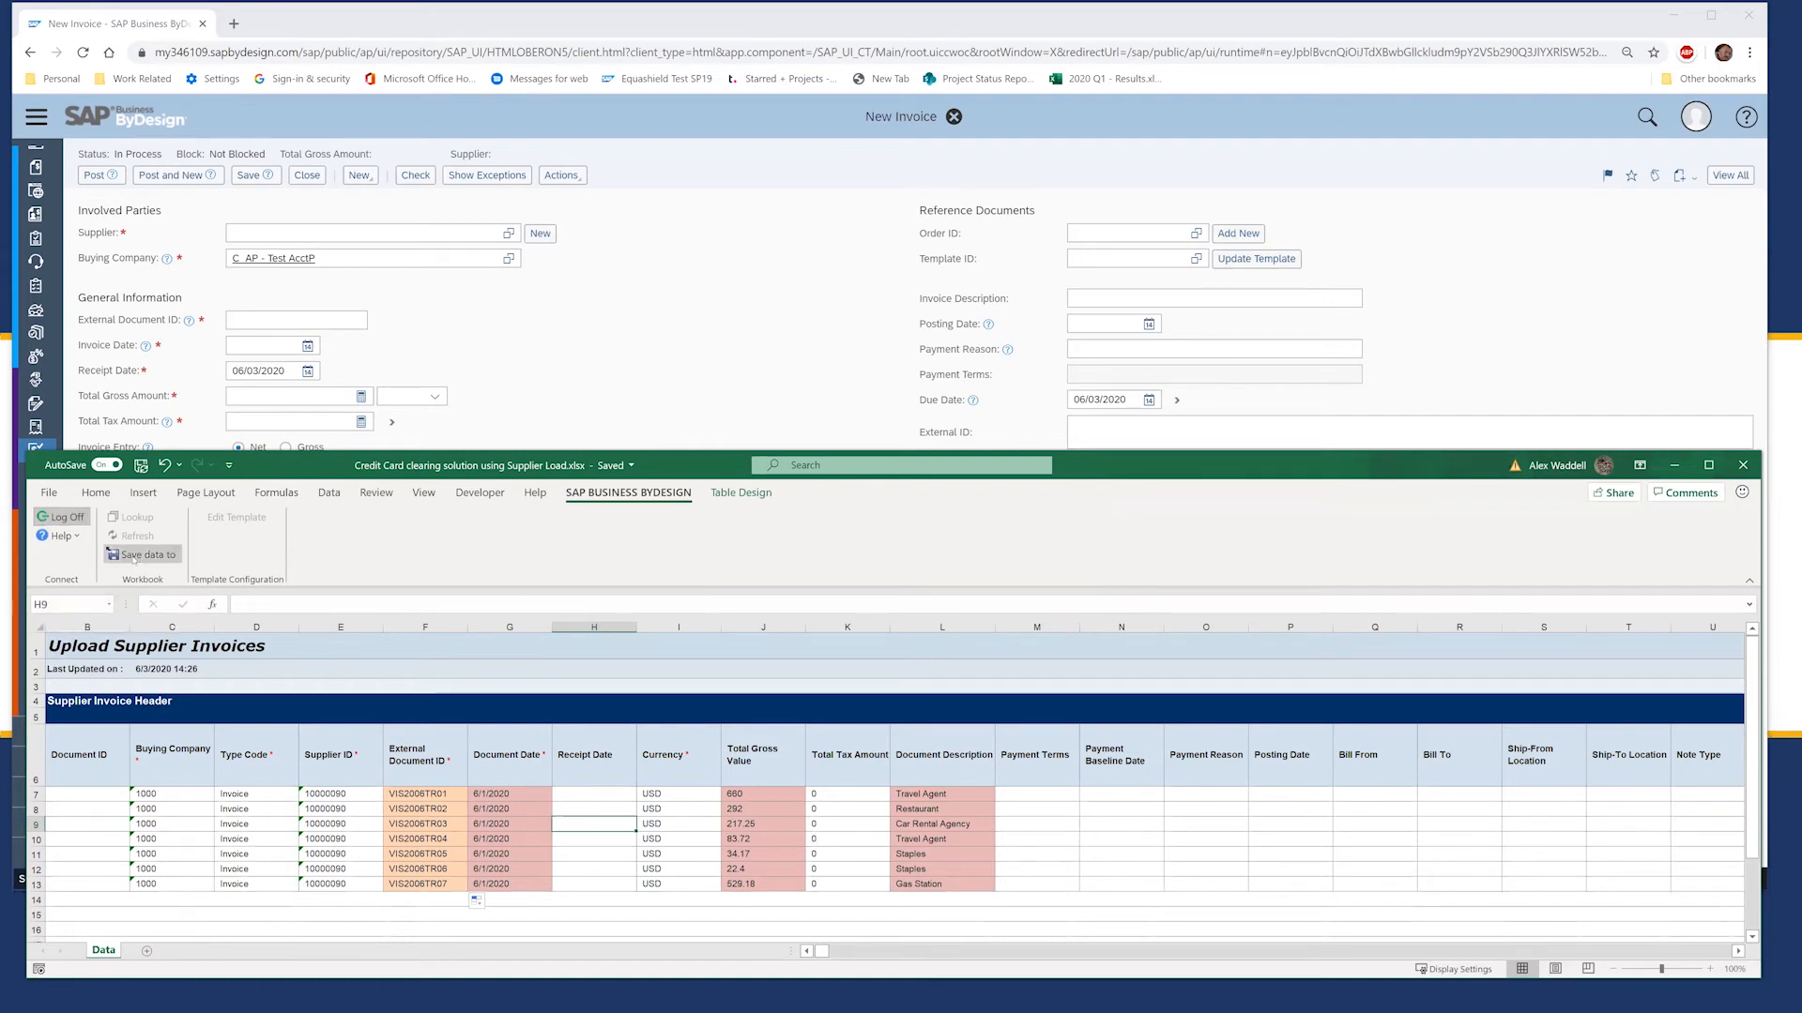
pyautogui.click(134, 556)
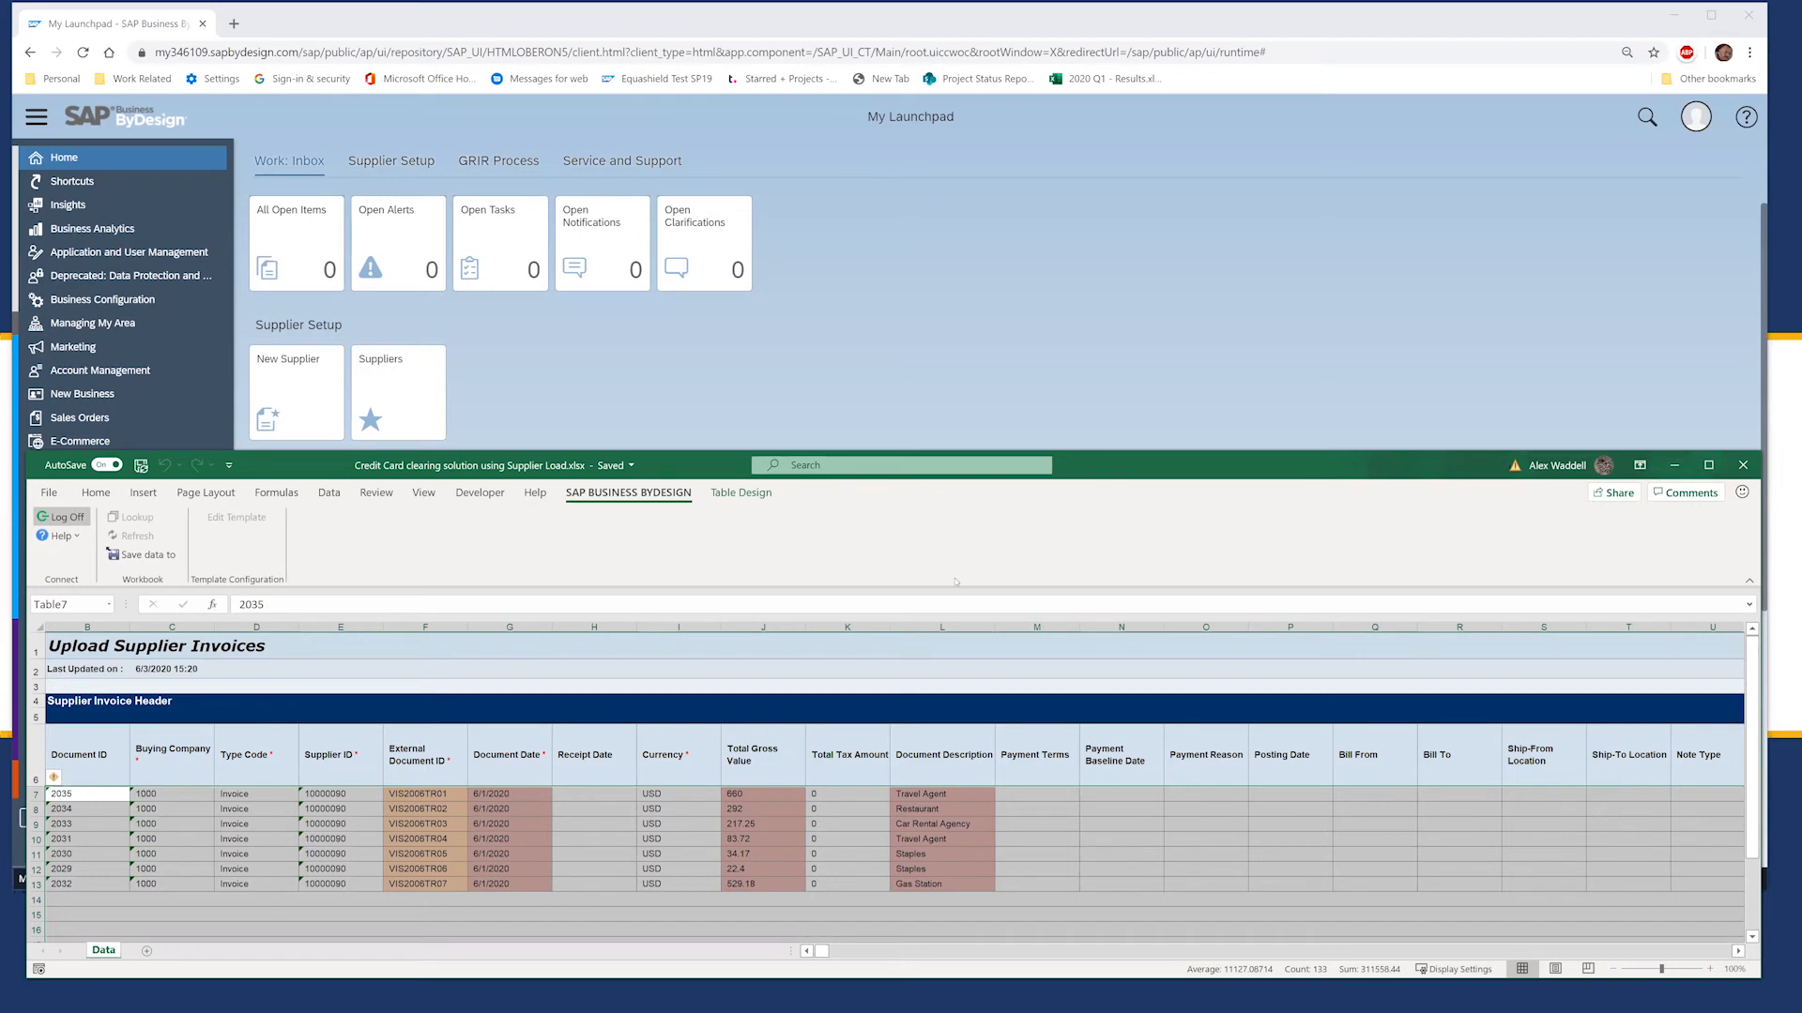
# Step: List Supplier Invoicing's Invoices and Credit Memos, showing invoices 2029–2035 Ready for Posting
pyautogui.click(707, 35)
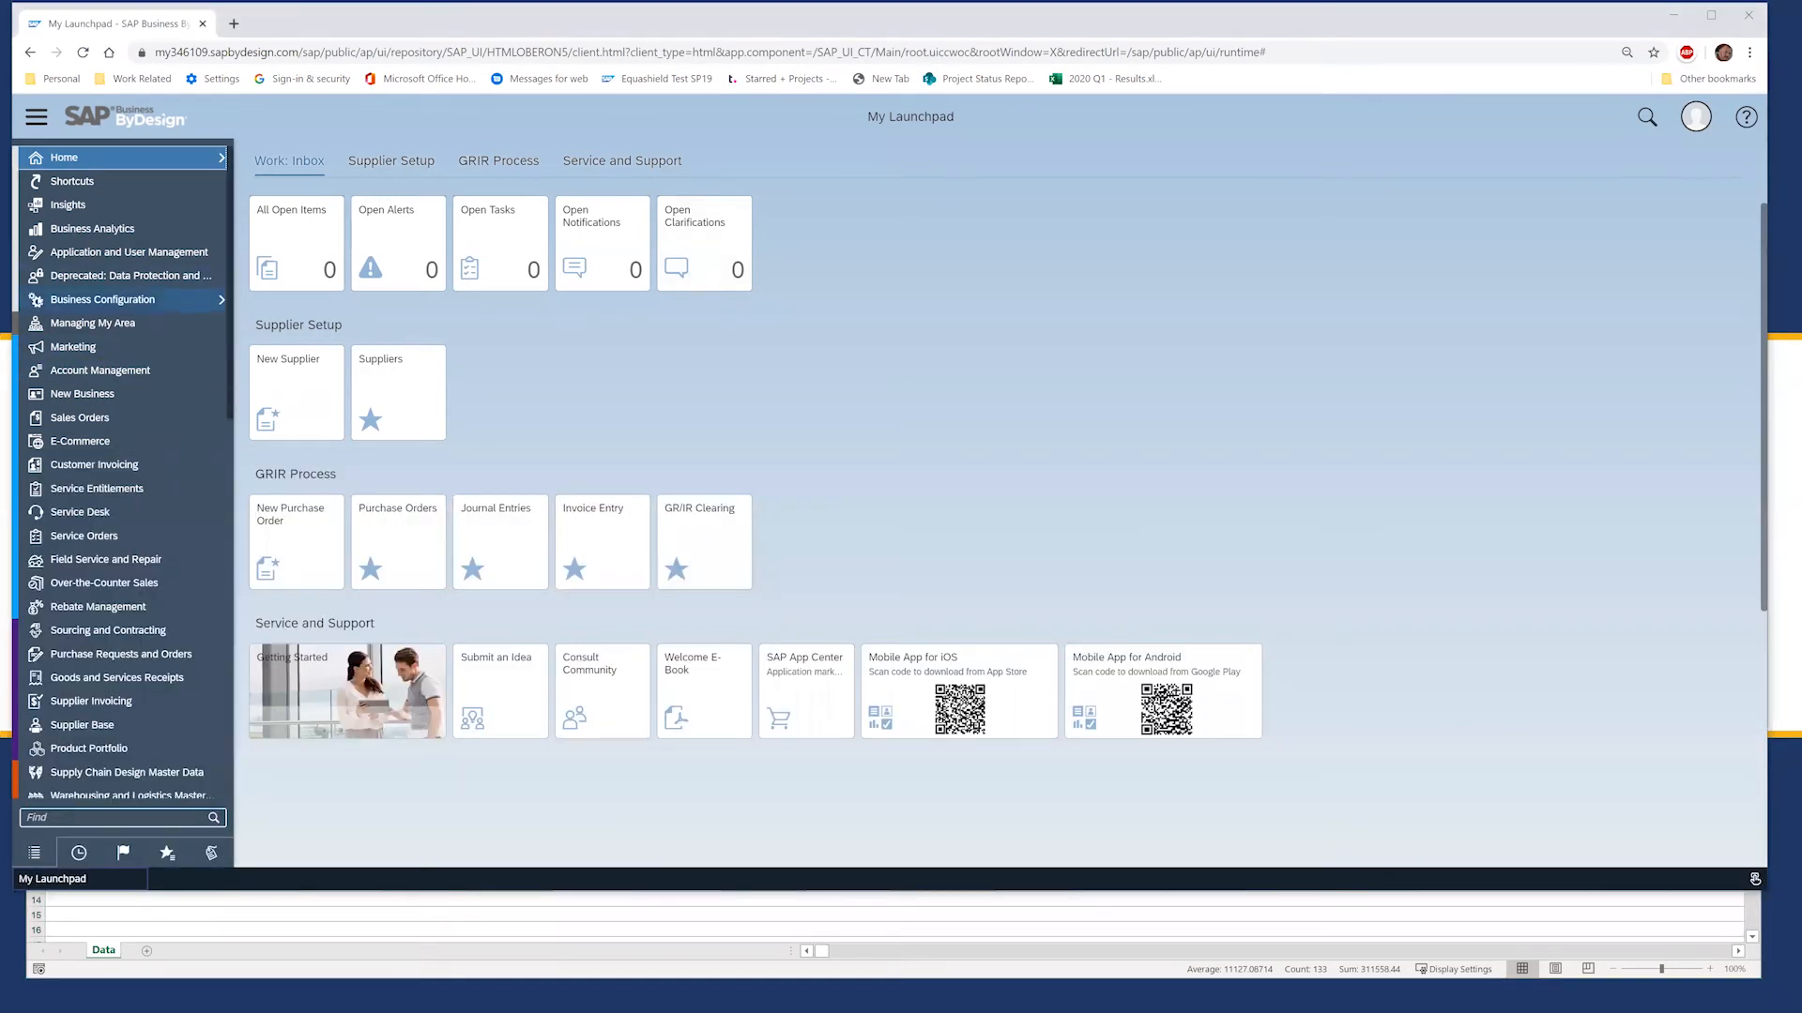
pyautogui.moveTo(201, 701)
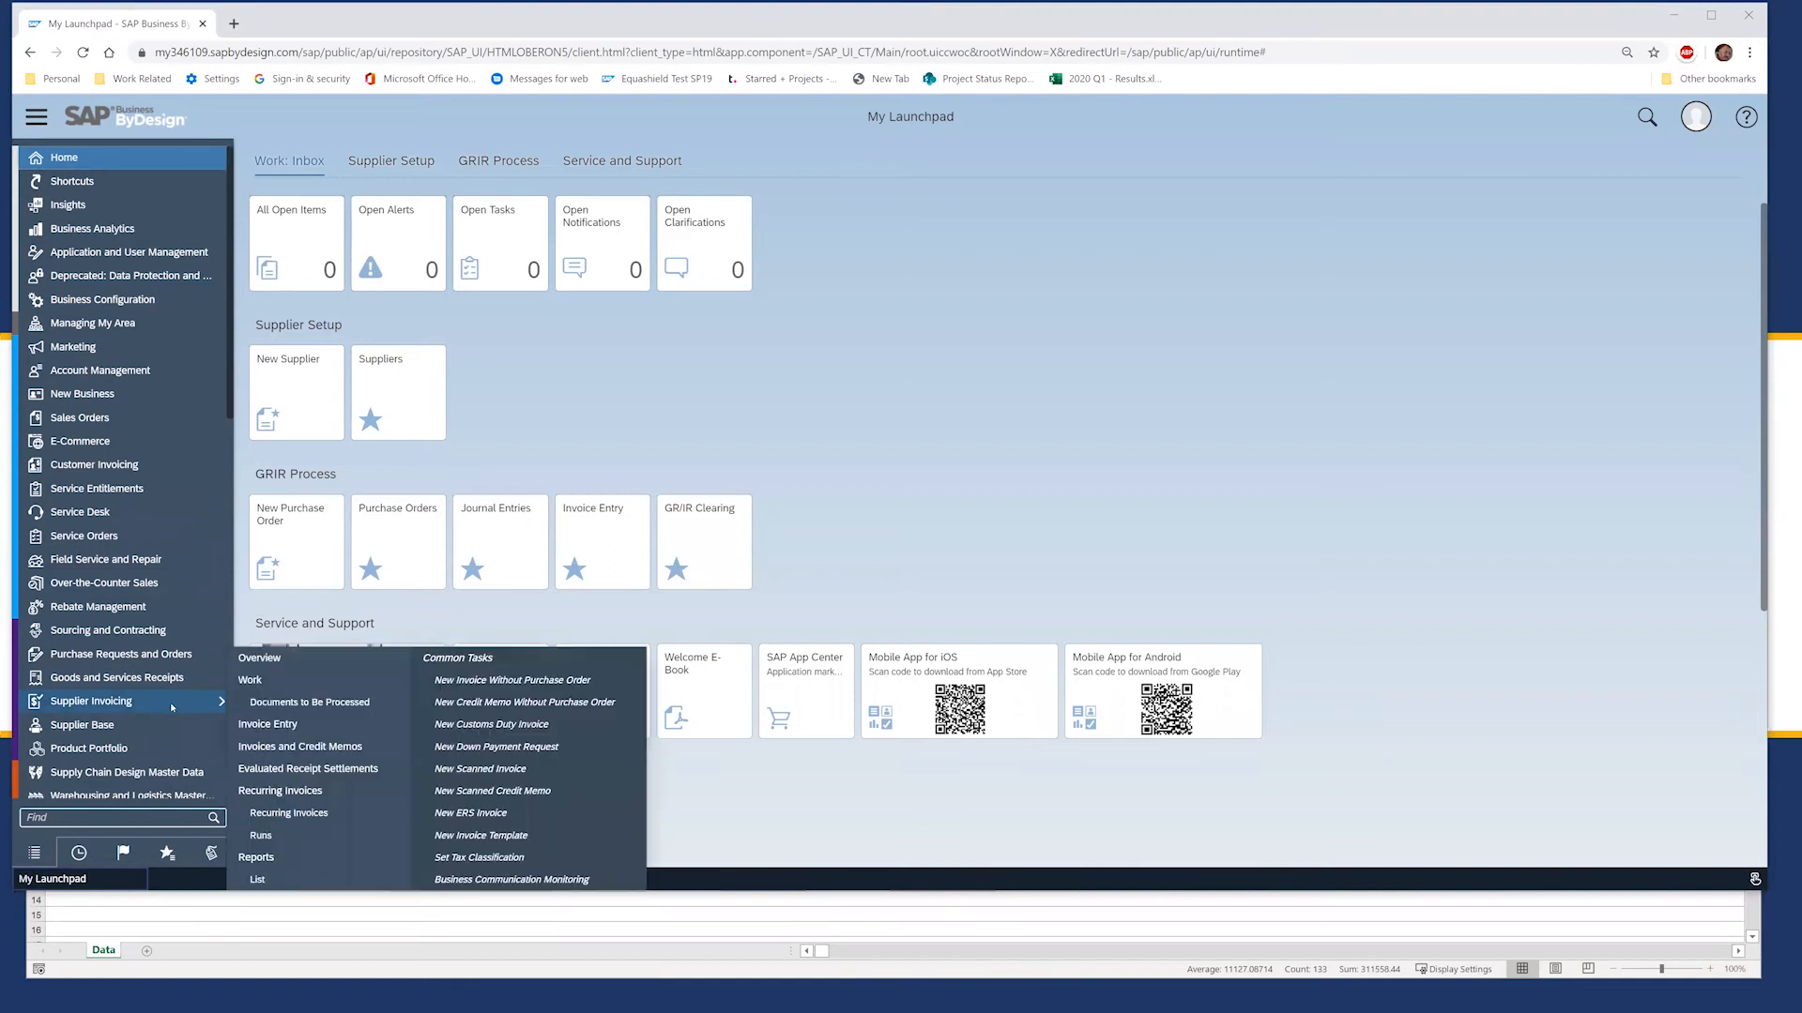
pyautogui.click(319, 747)
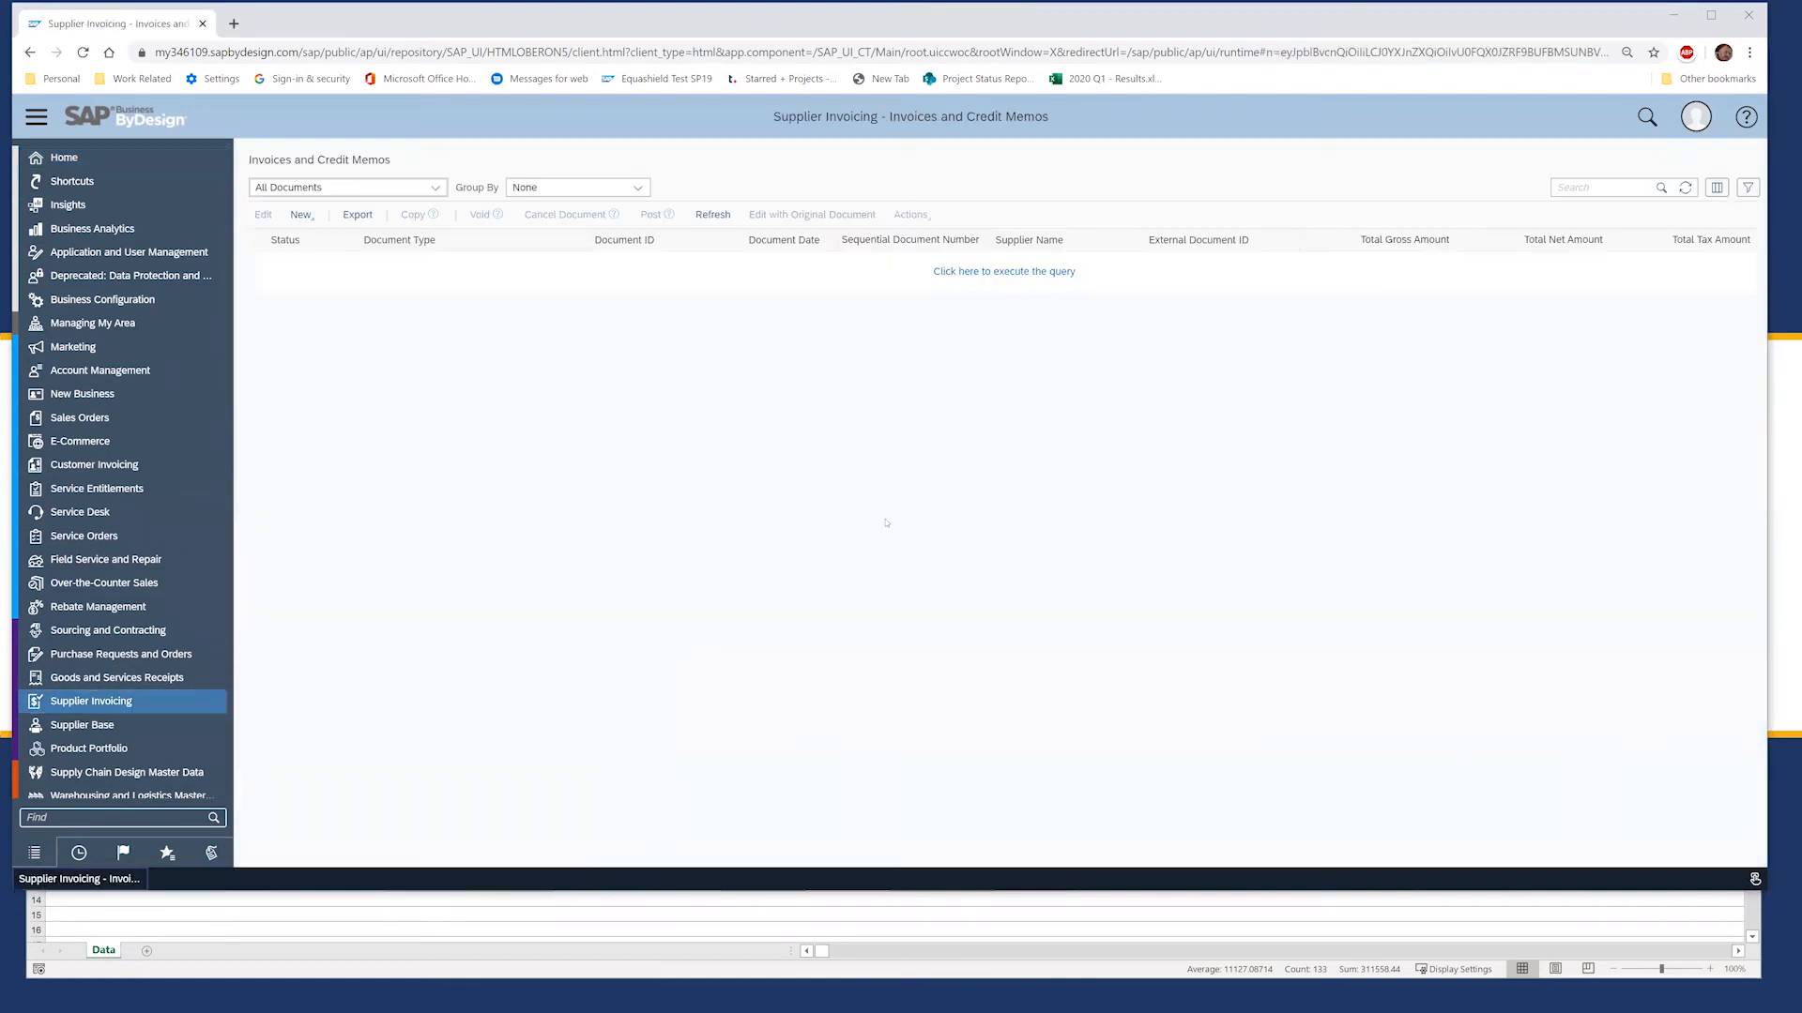
pyautogui.click(1013, 271)
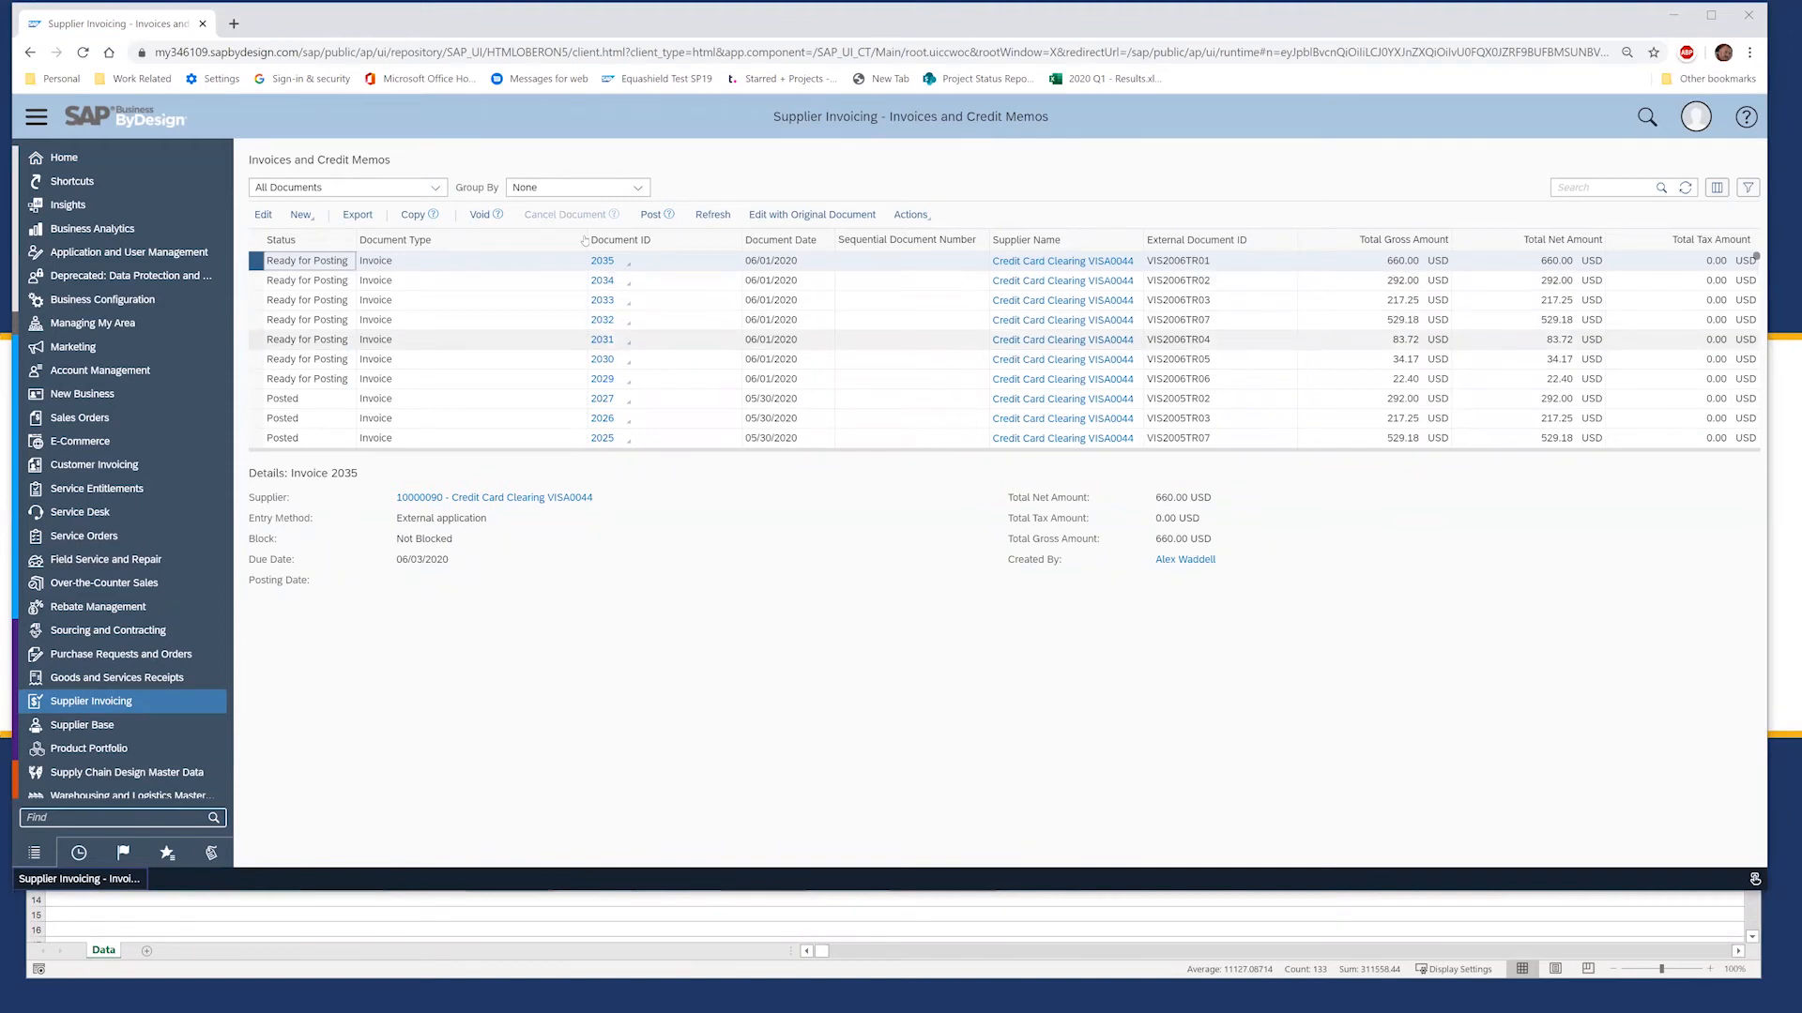
# Step: Switch the invoice list to the Credit Card Loading query and open invoice 2035 for editing
pyautogui.click(436, 189)
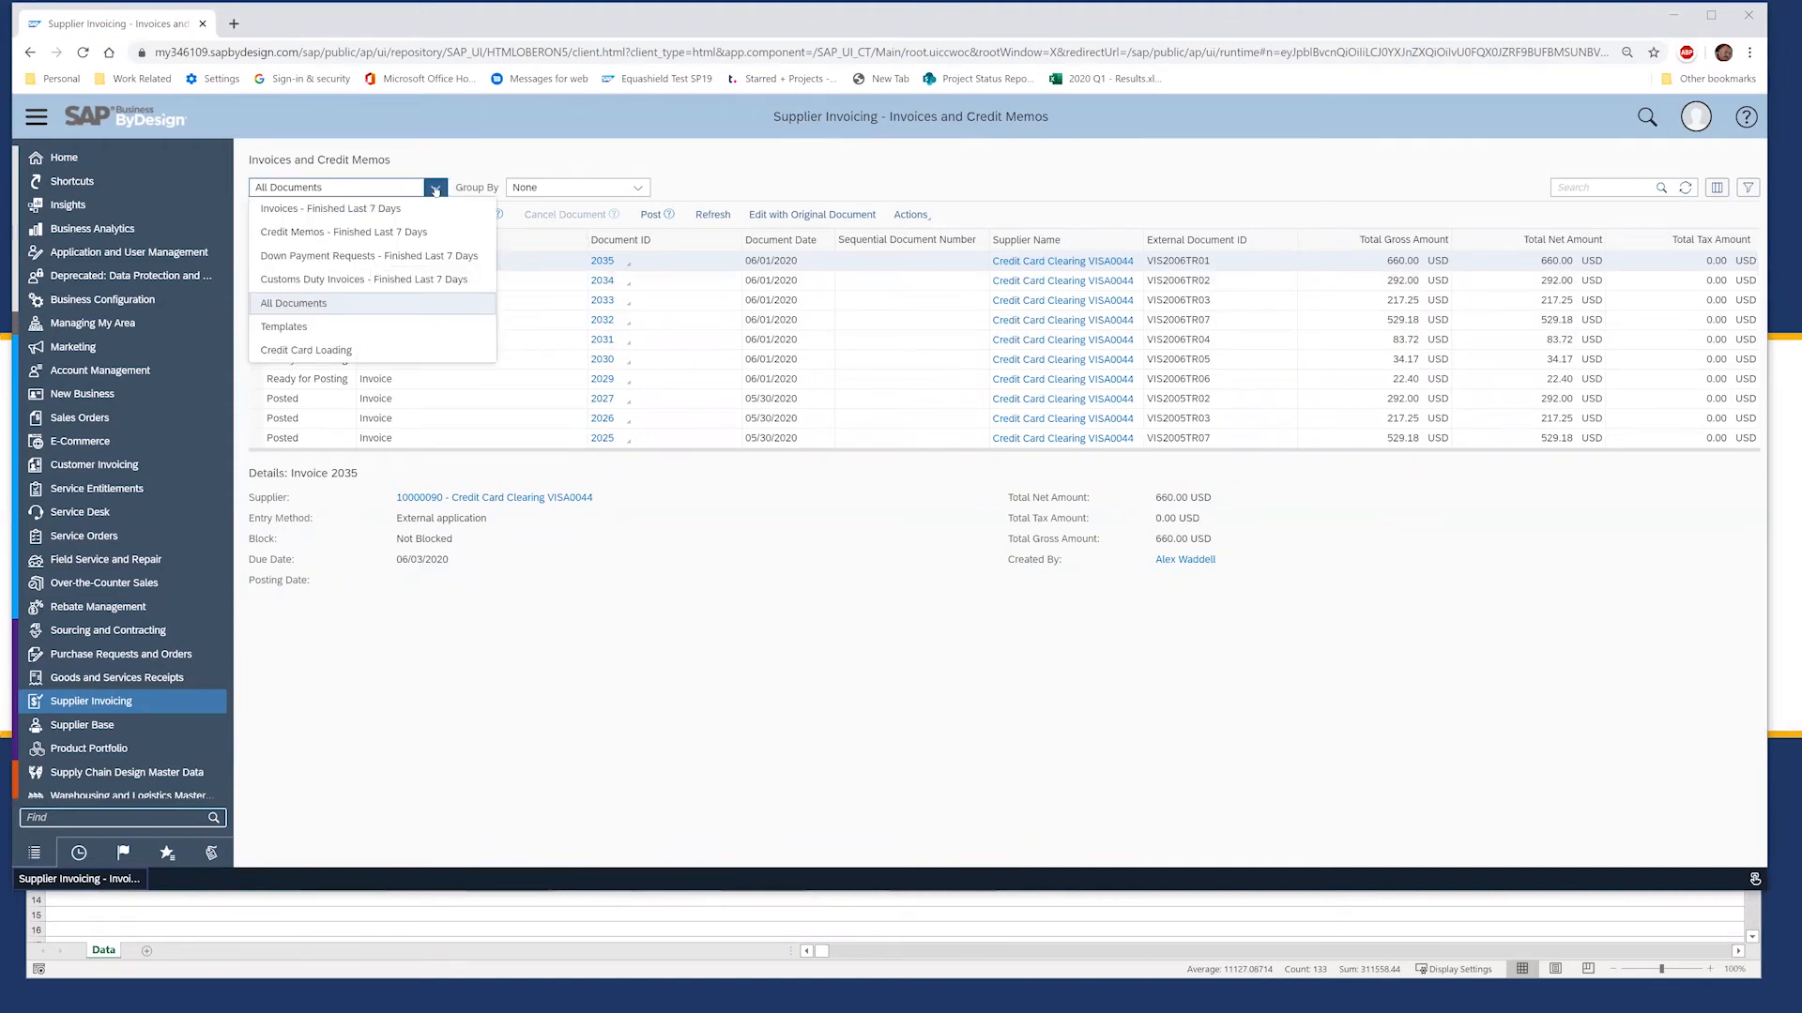
pyautogui.click(345, 351)
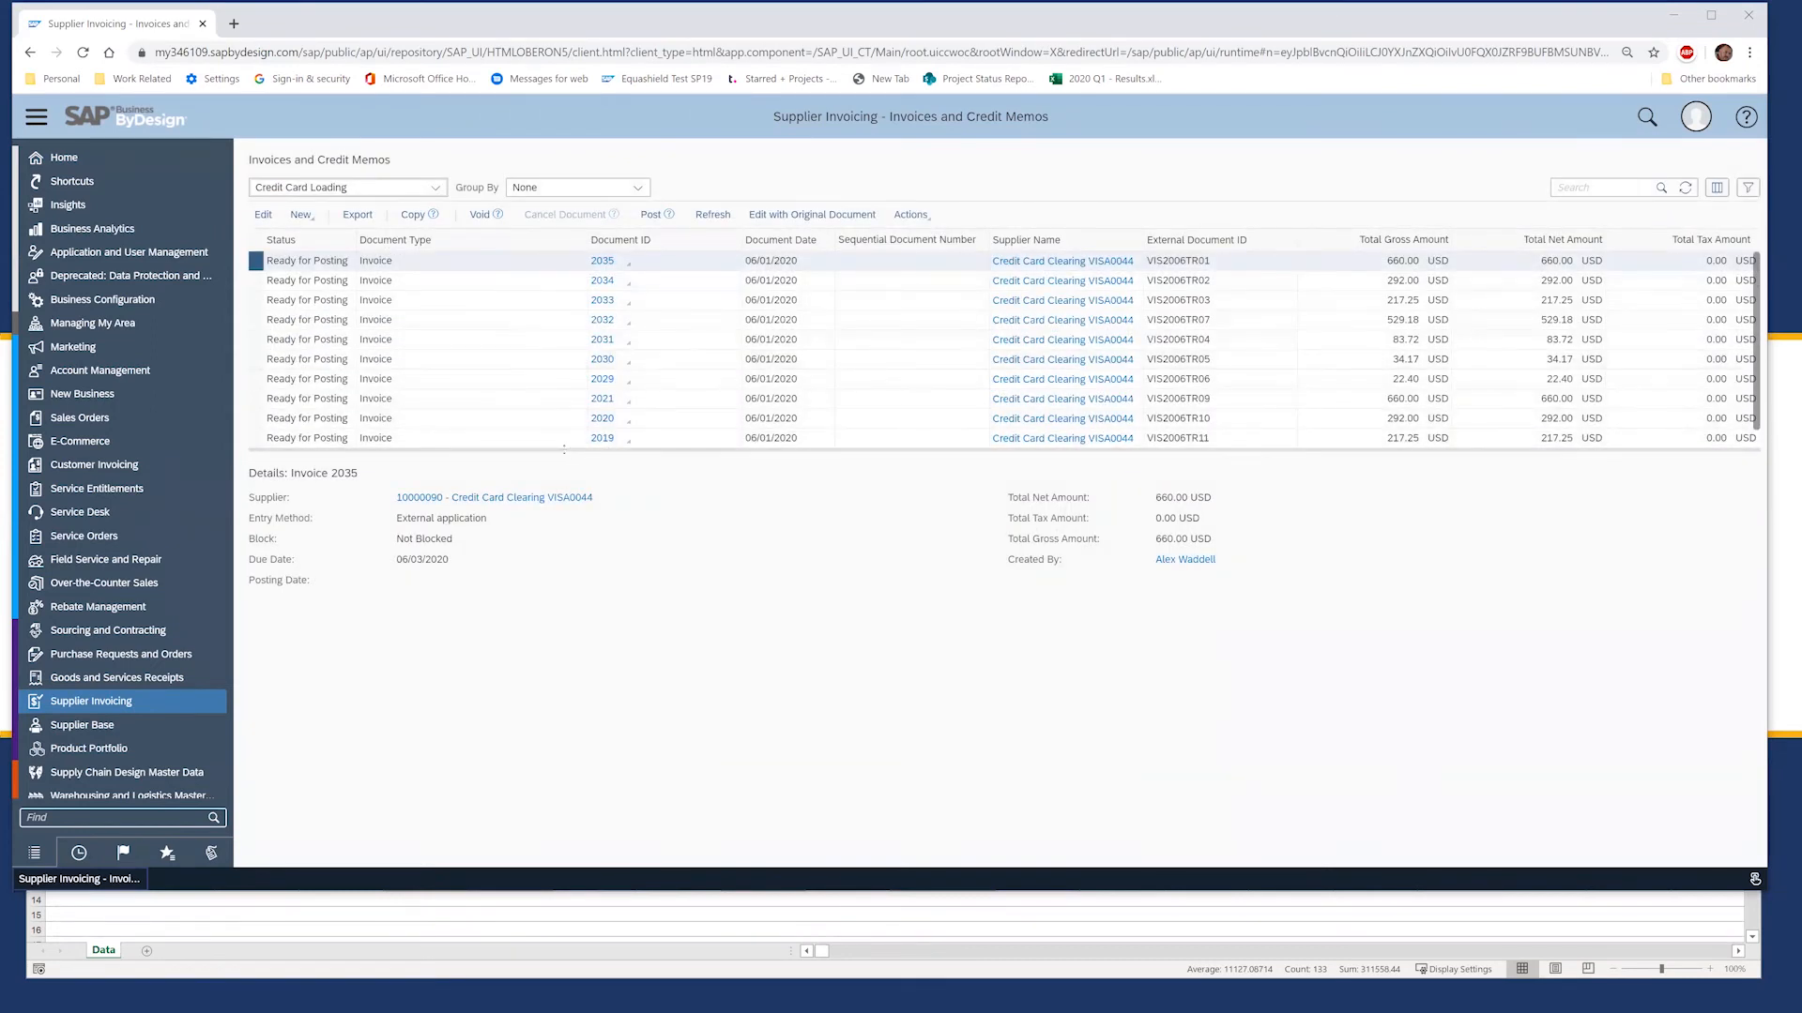
pyautogui.moveTo(418, 438); pyautogui.dragTo(580, 531)
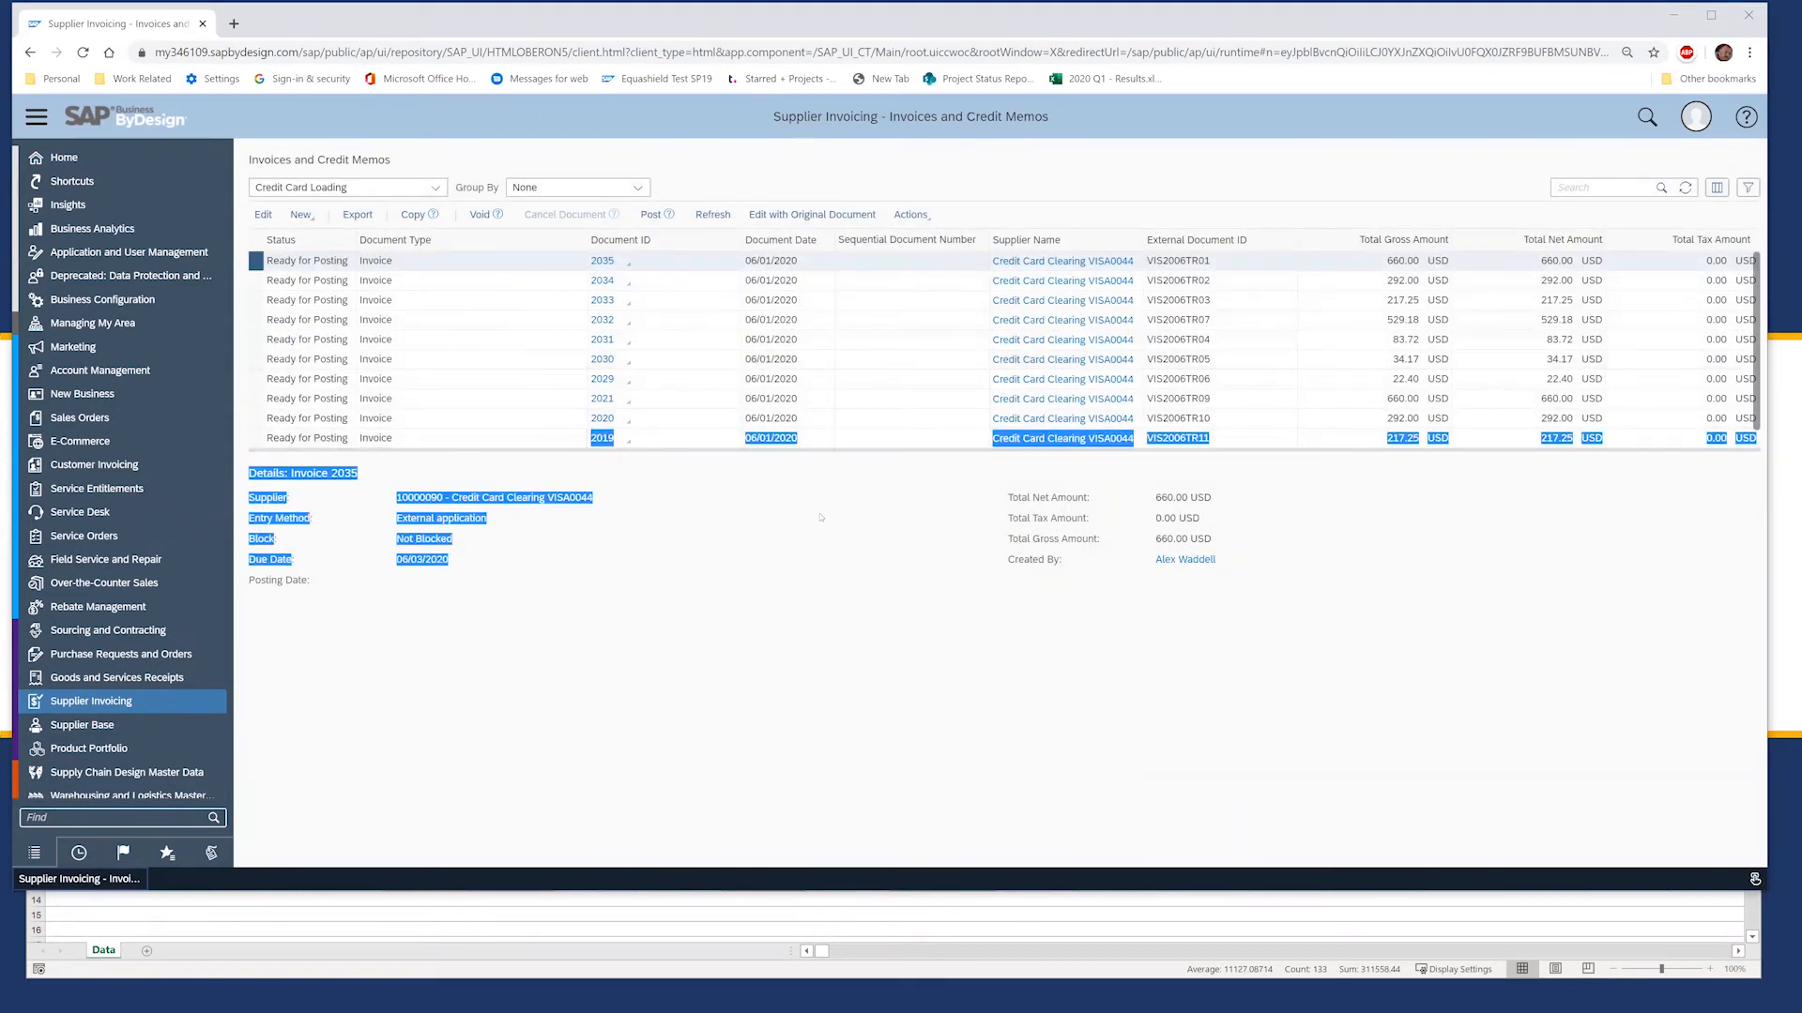
pyautogui.click(580, 530)
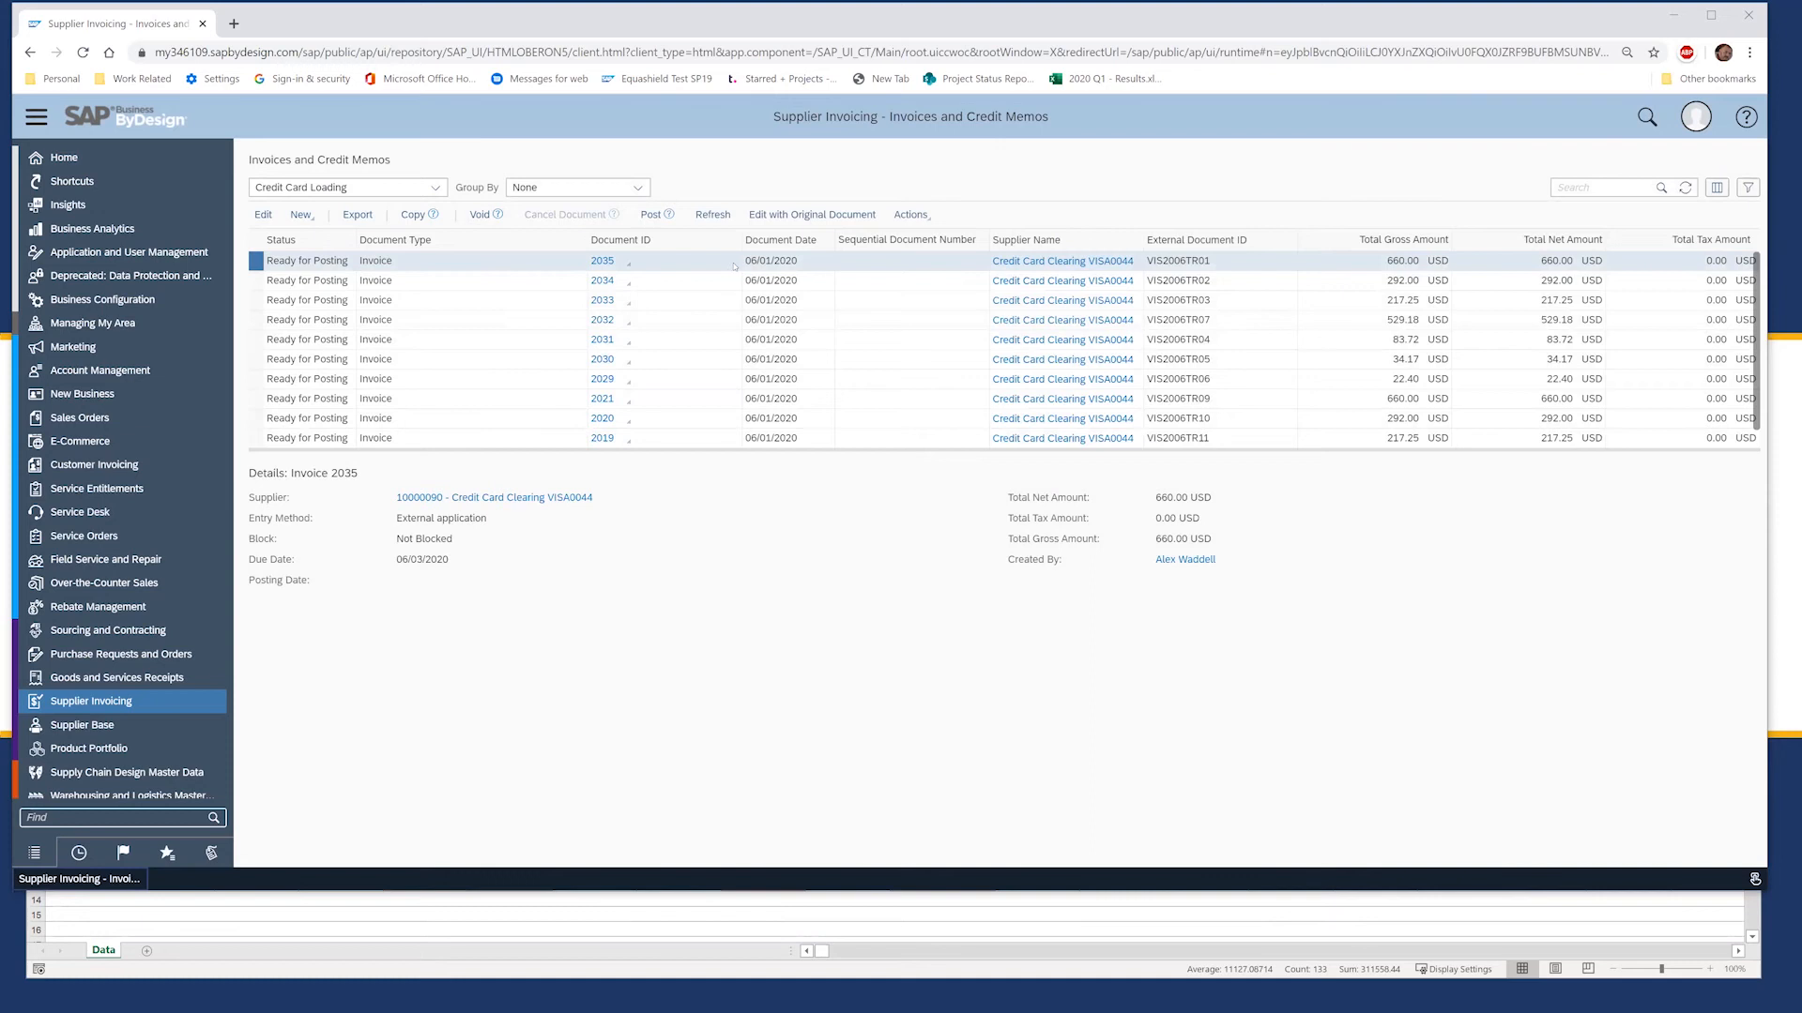
pyautogui.click(264, 216)
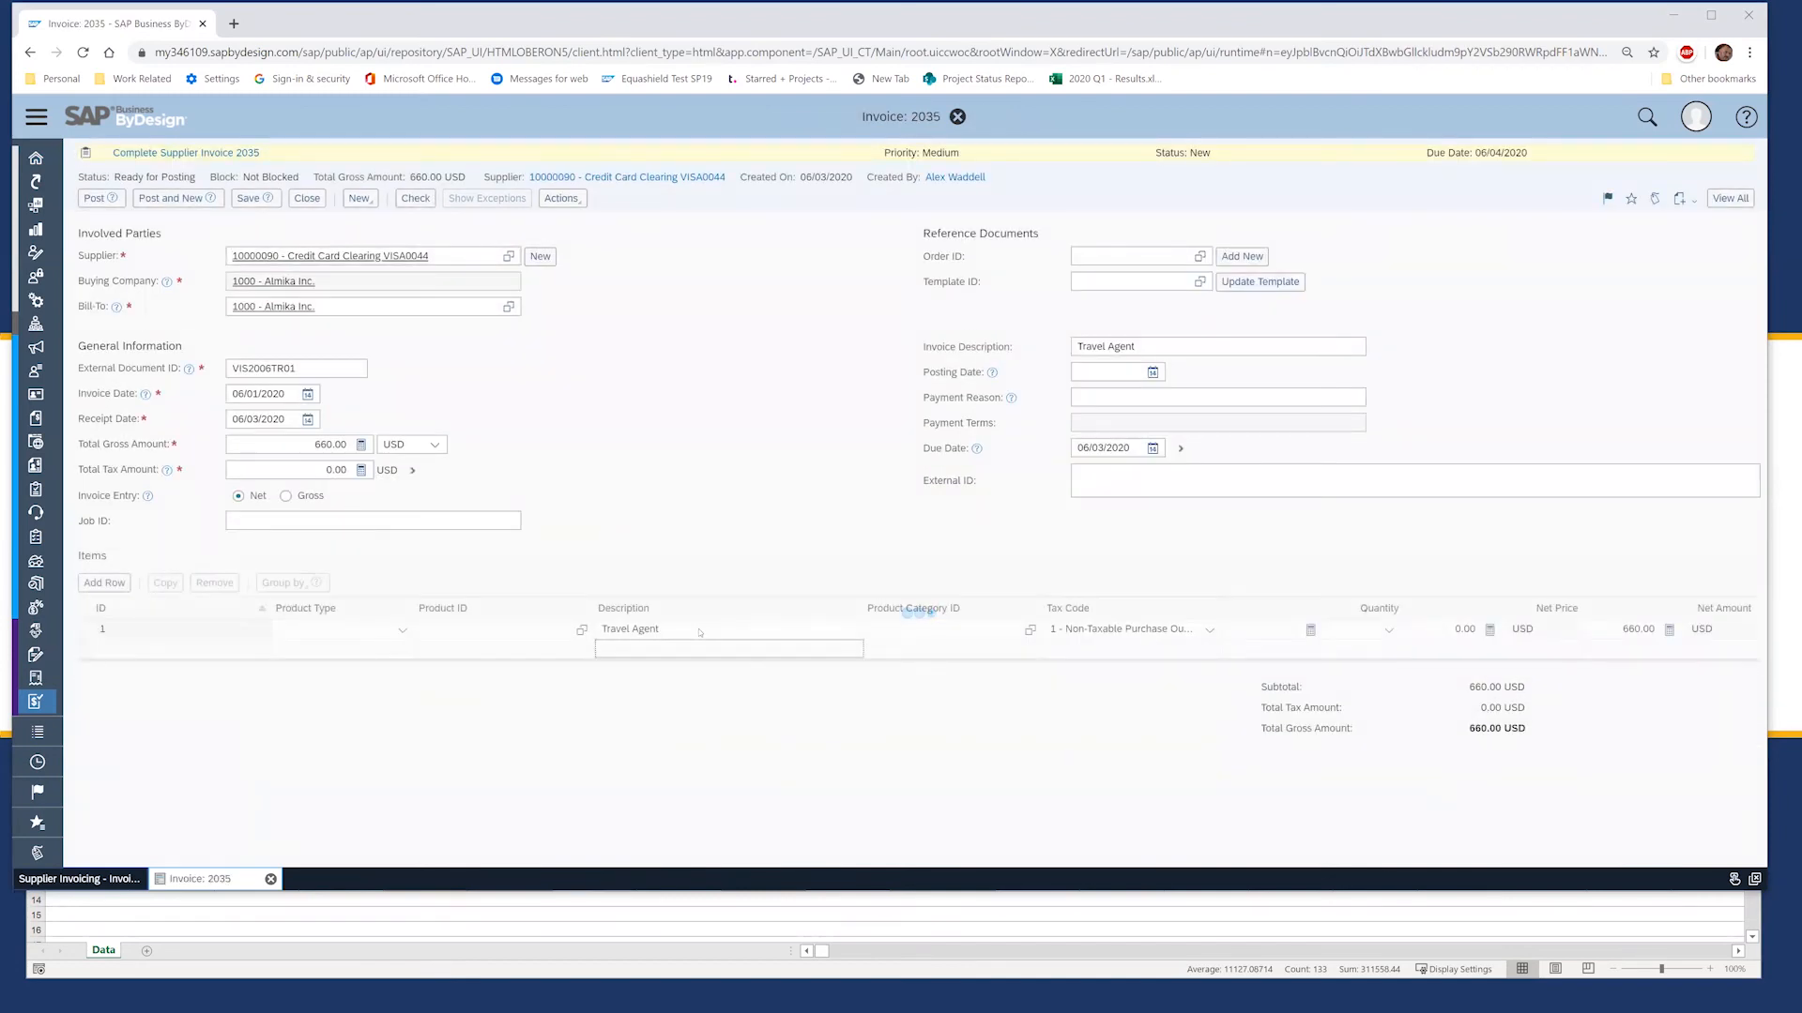
# Step: Compare invoice 2035's Travel Agent line against the upload workbook and select the empty second item line
pyautogui.click(699, 630)
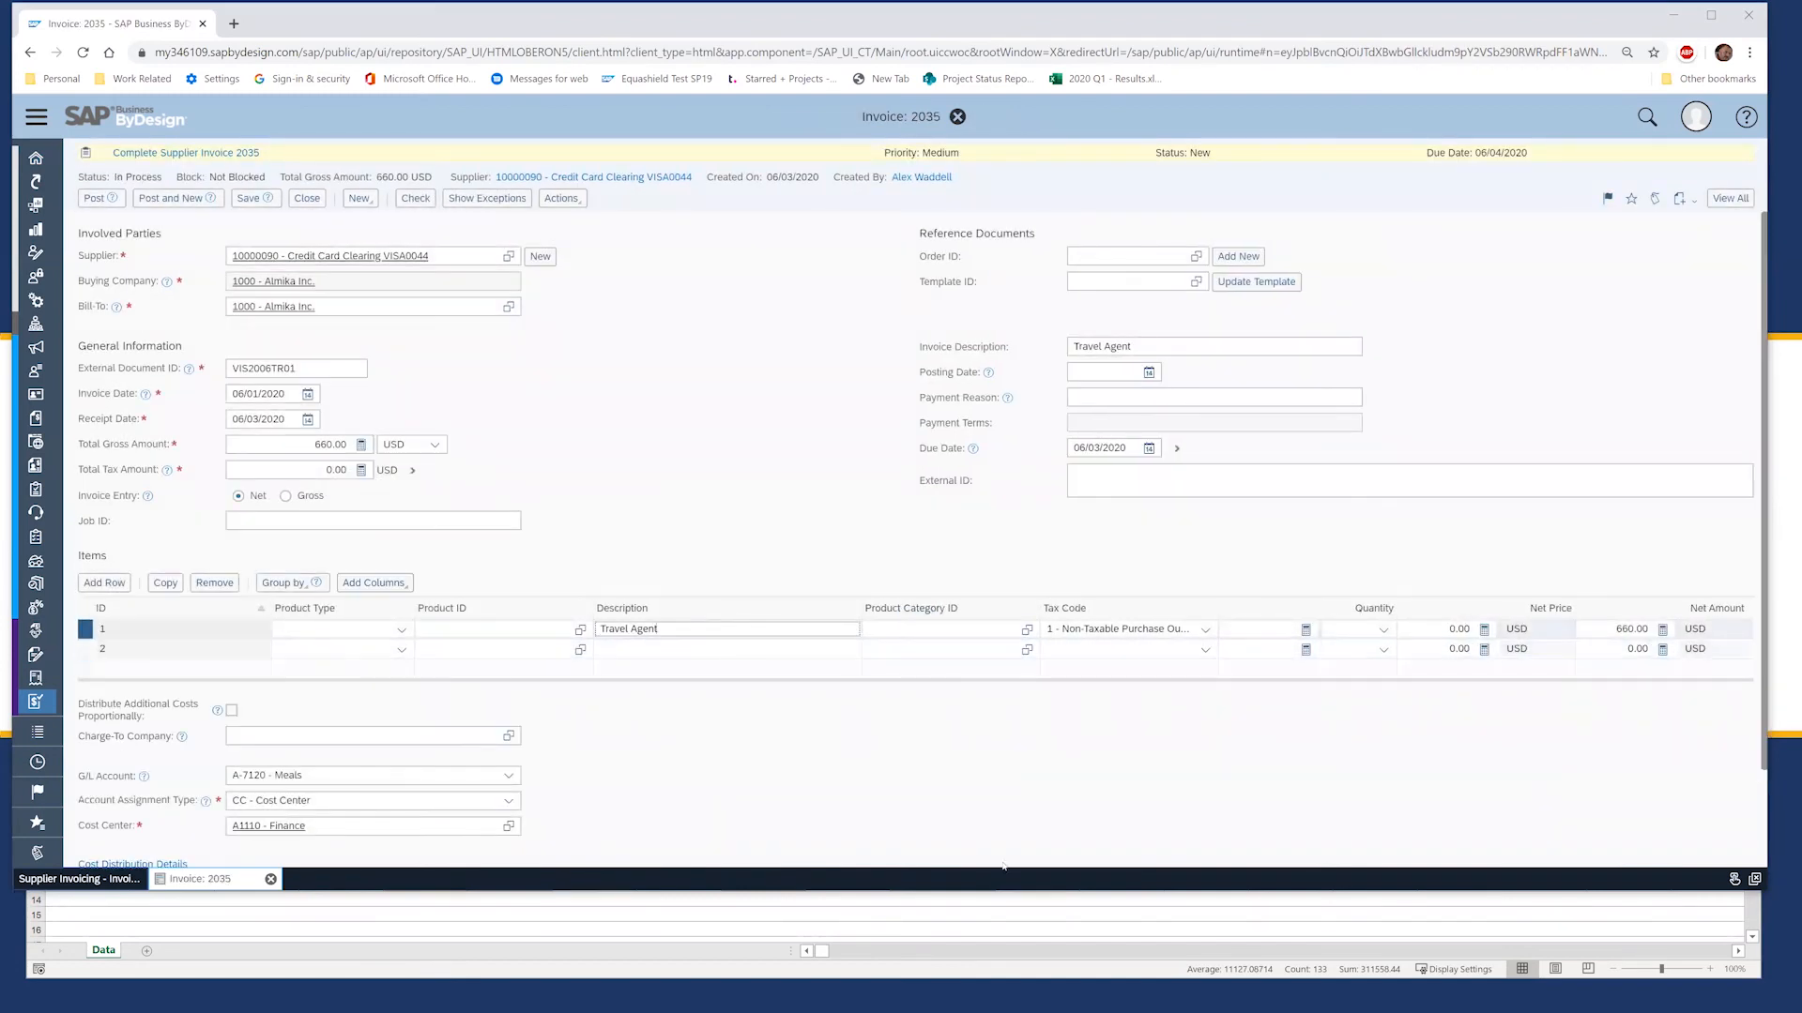
pyautogui.click(1083, 926)
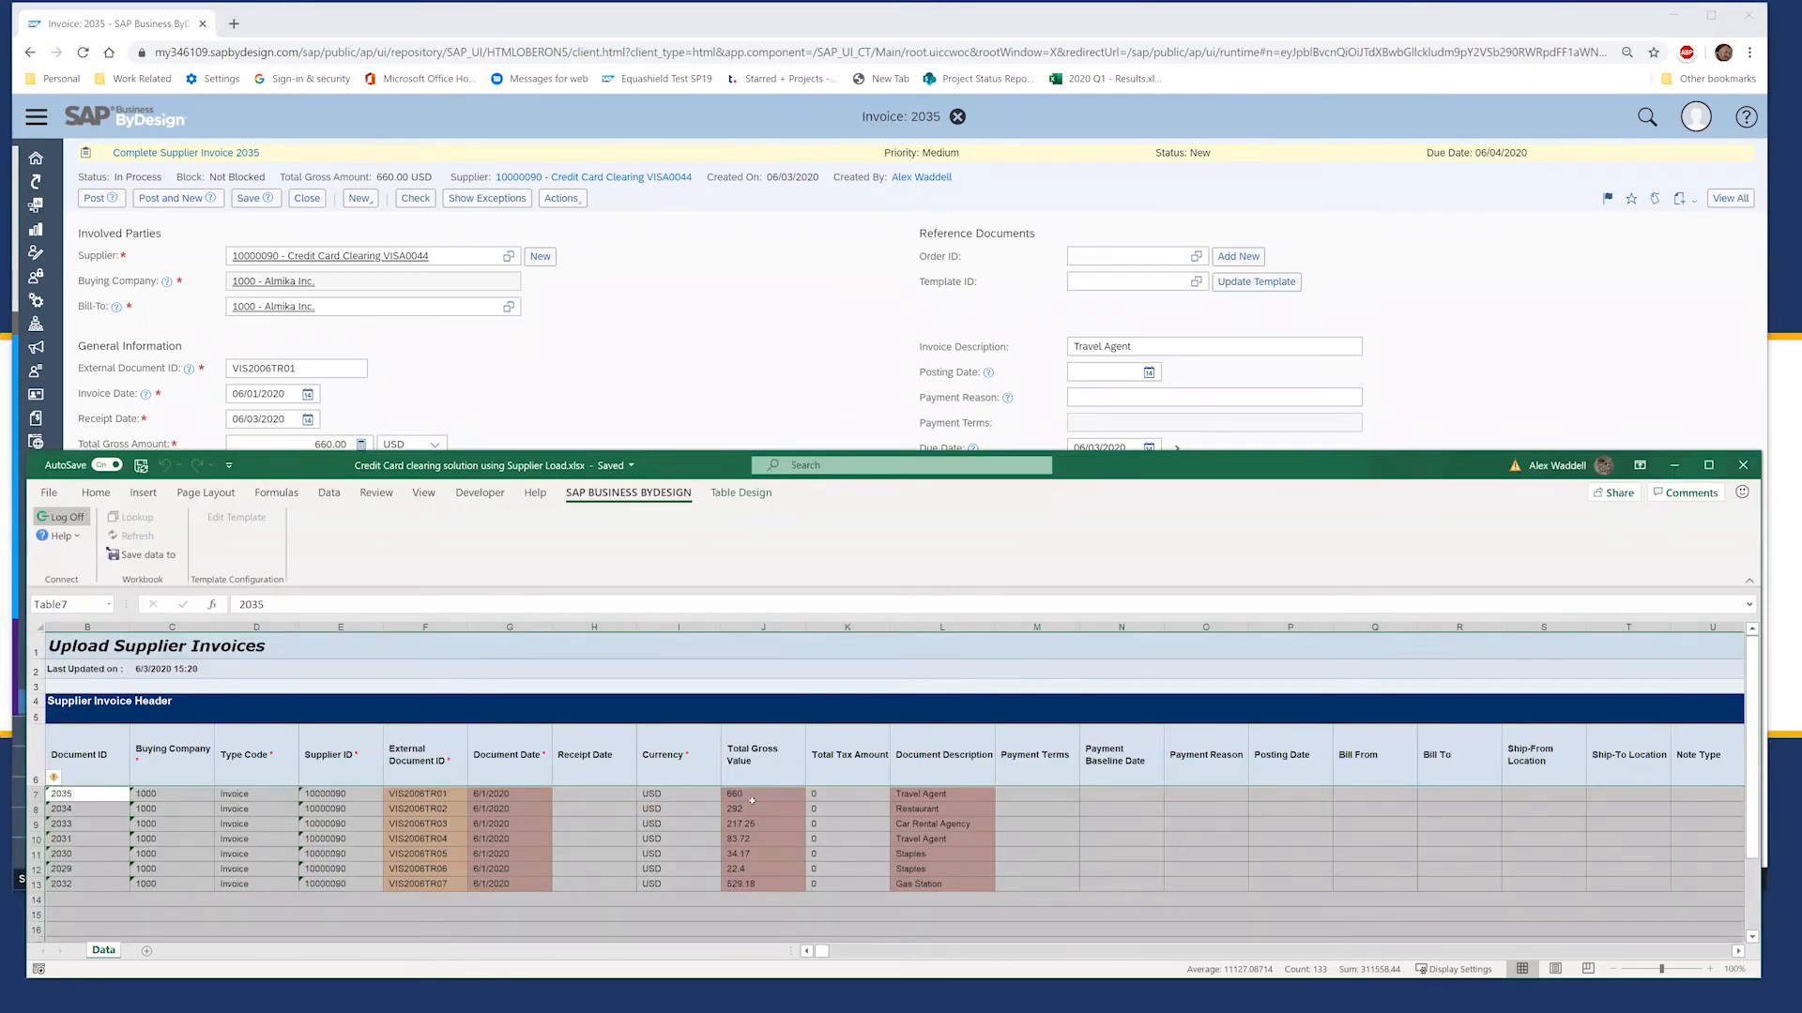
pyautogui.click(761, 432)
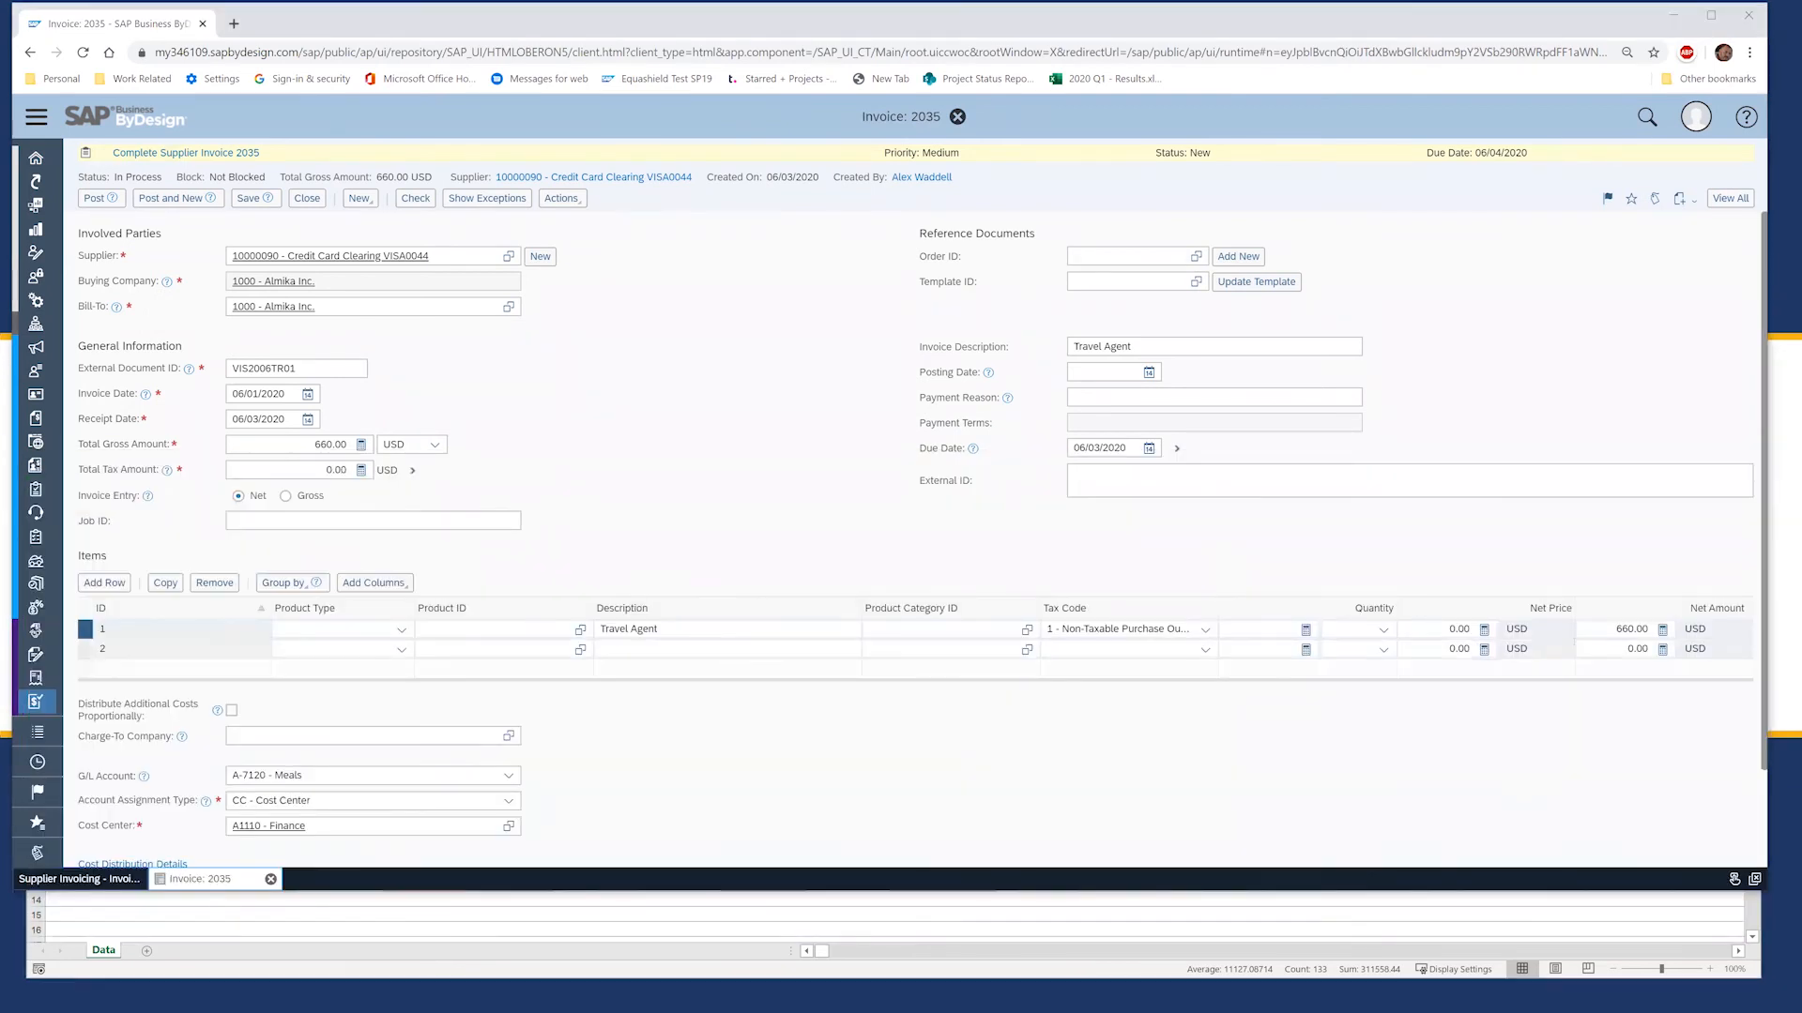
pyautogui.click(419, 648)
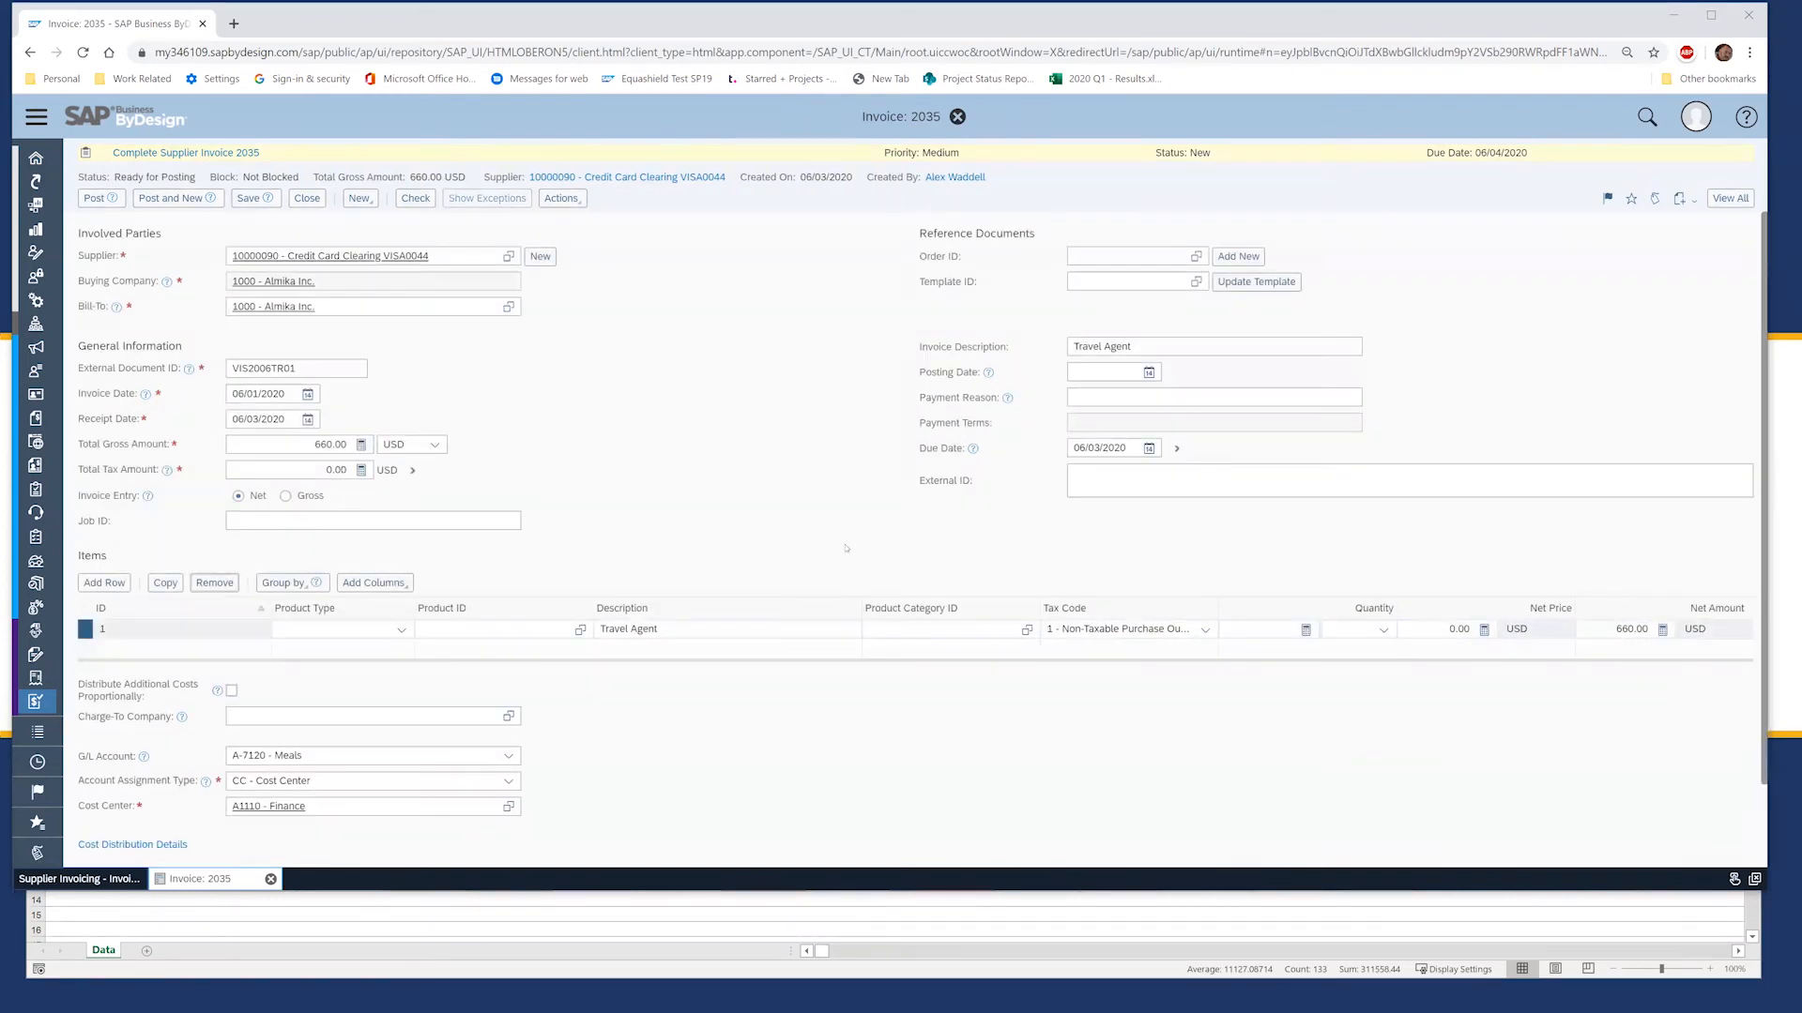
pyautogui.click(508, 757)
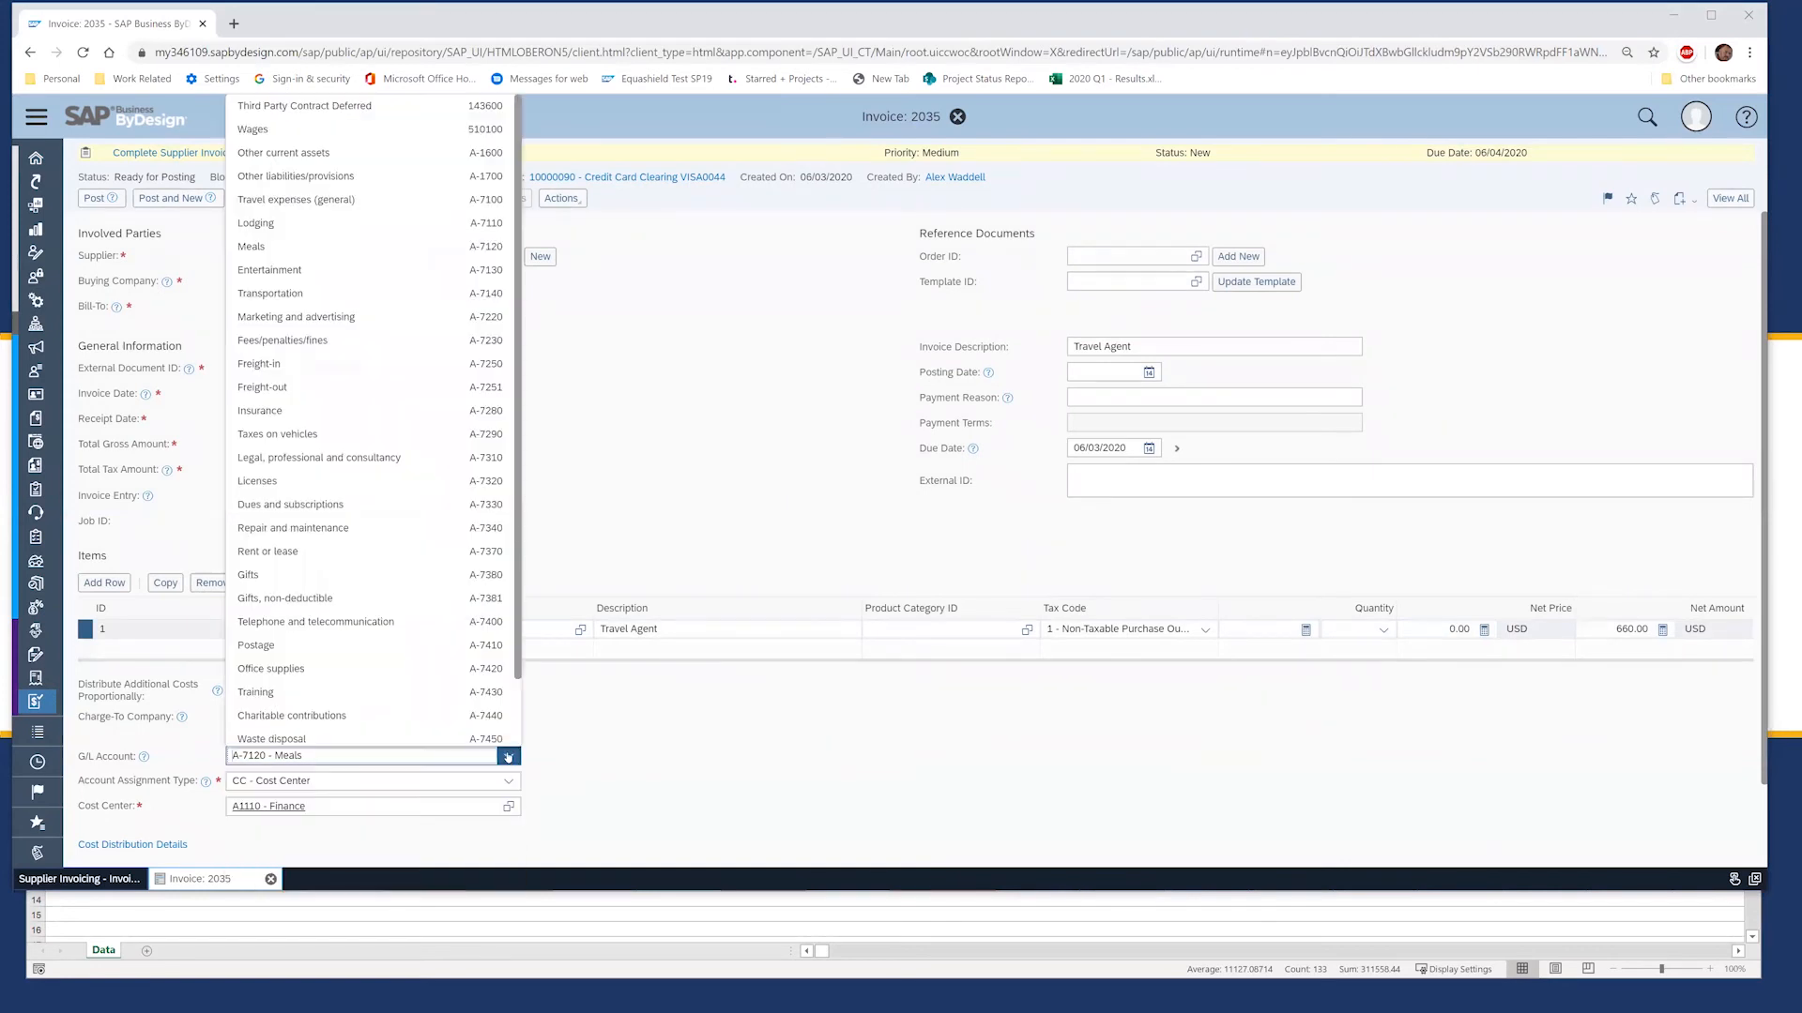
pyautogui.click(599, 742)
# Step: Page the upload workbook to its G/L account and cost center columns, confirming A-7120 and A1110
pyautogui.click(862, 912)
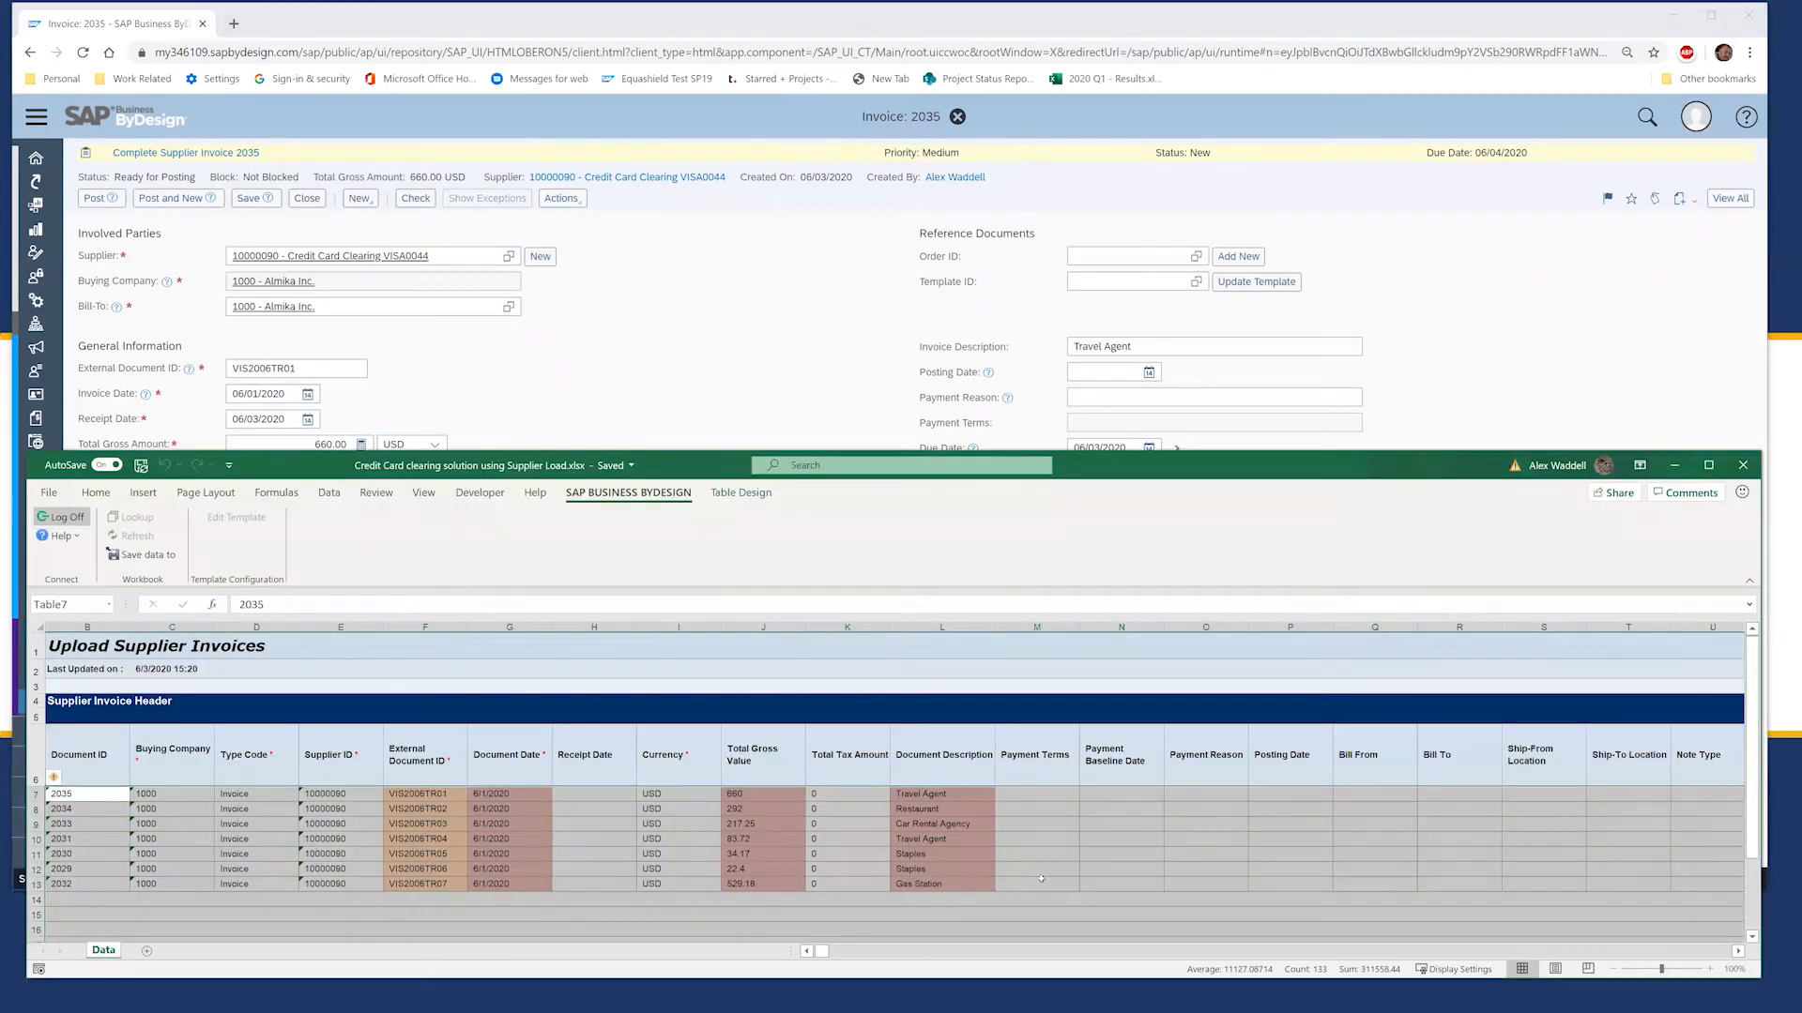
pyautogui.click(1039, 953)
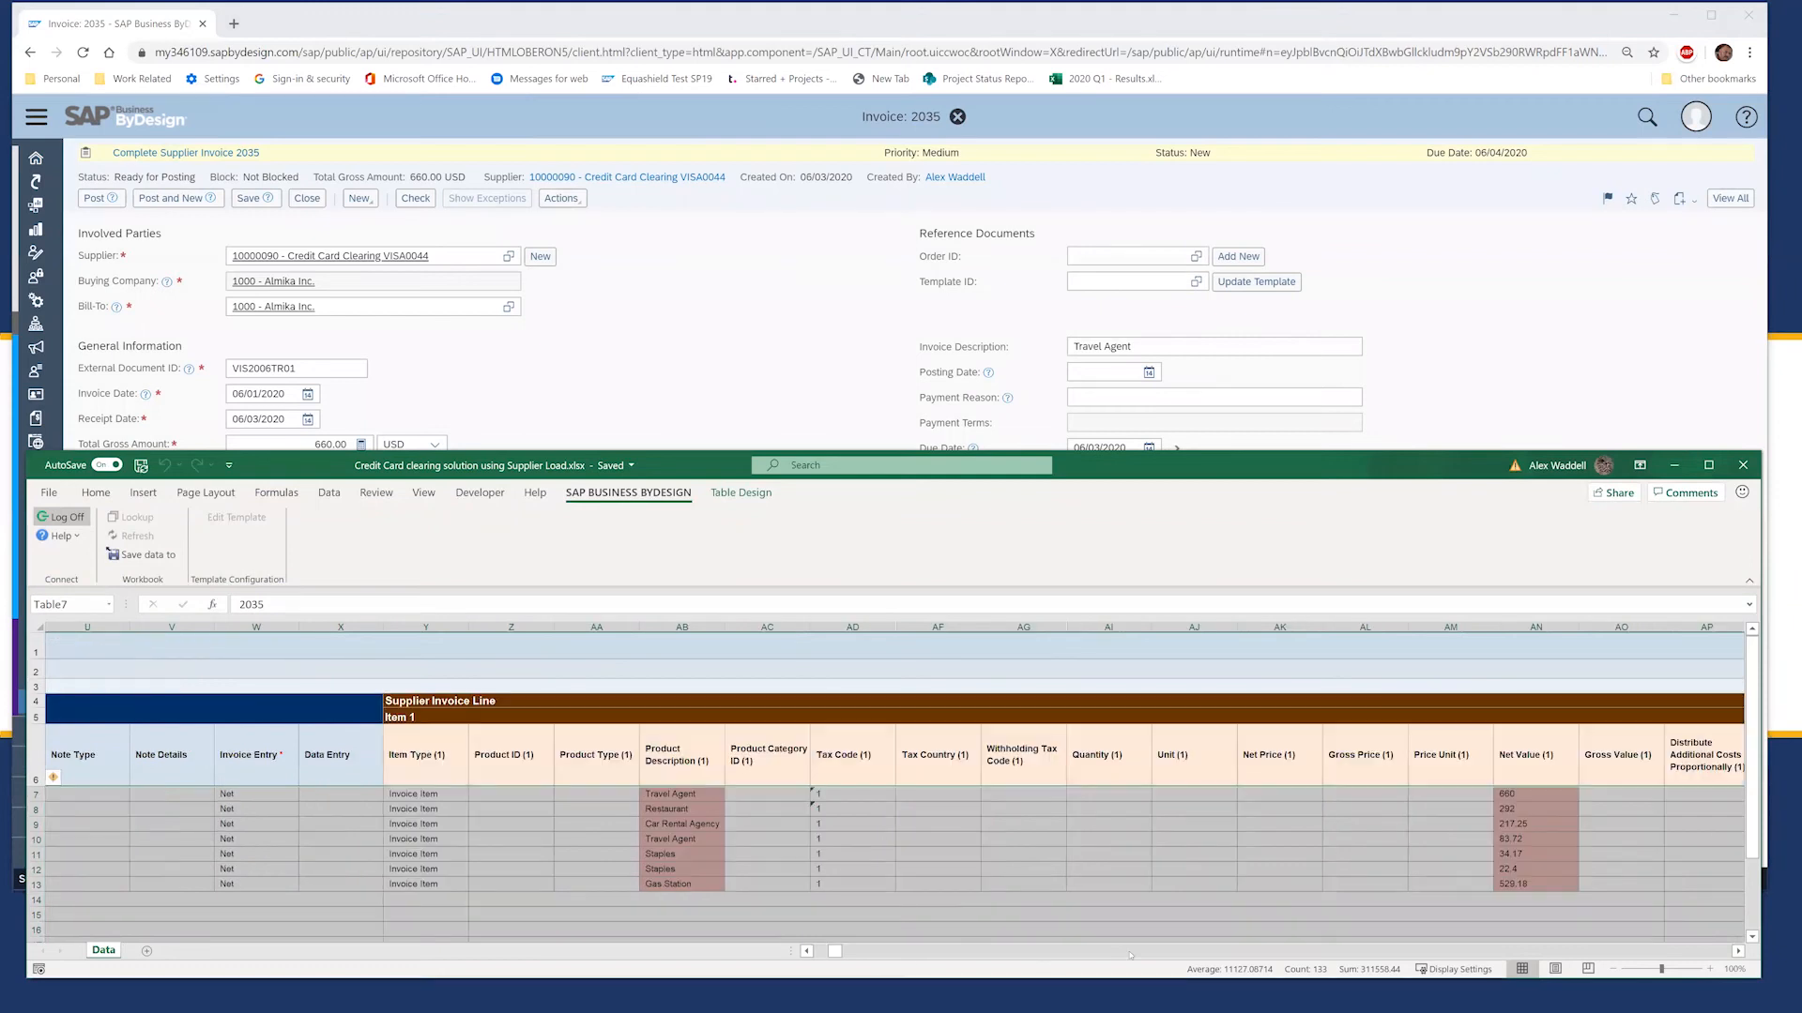
pyautogui.click(1417, 953)
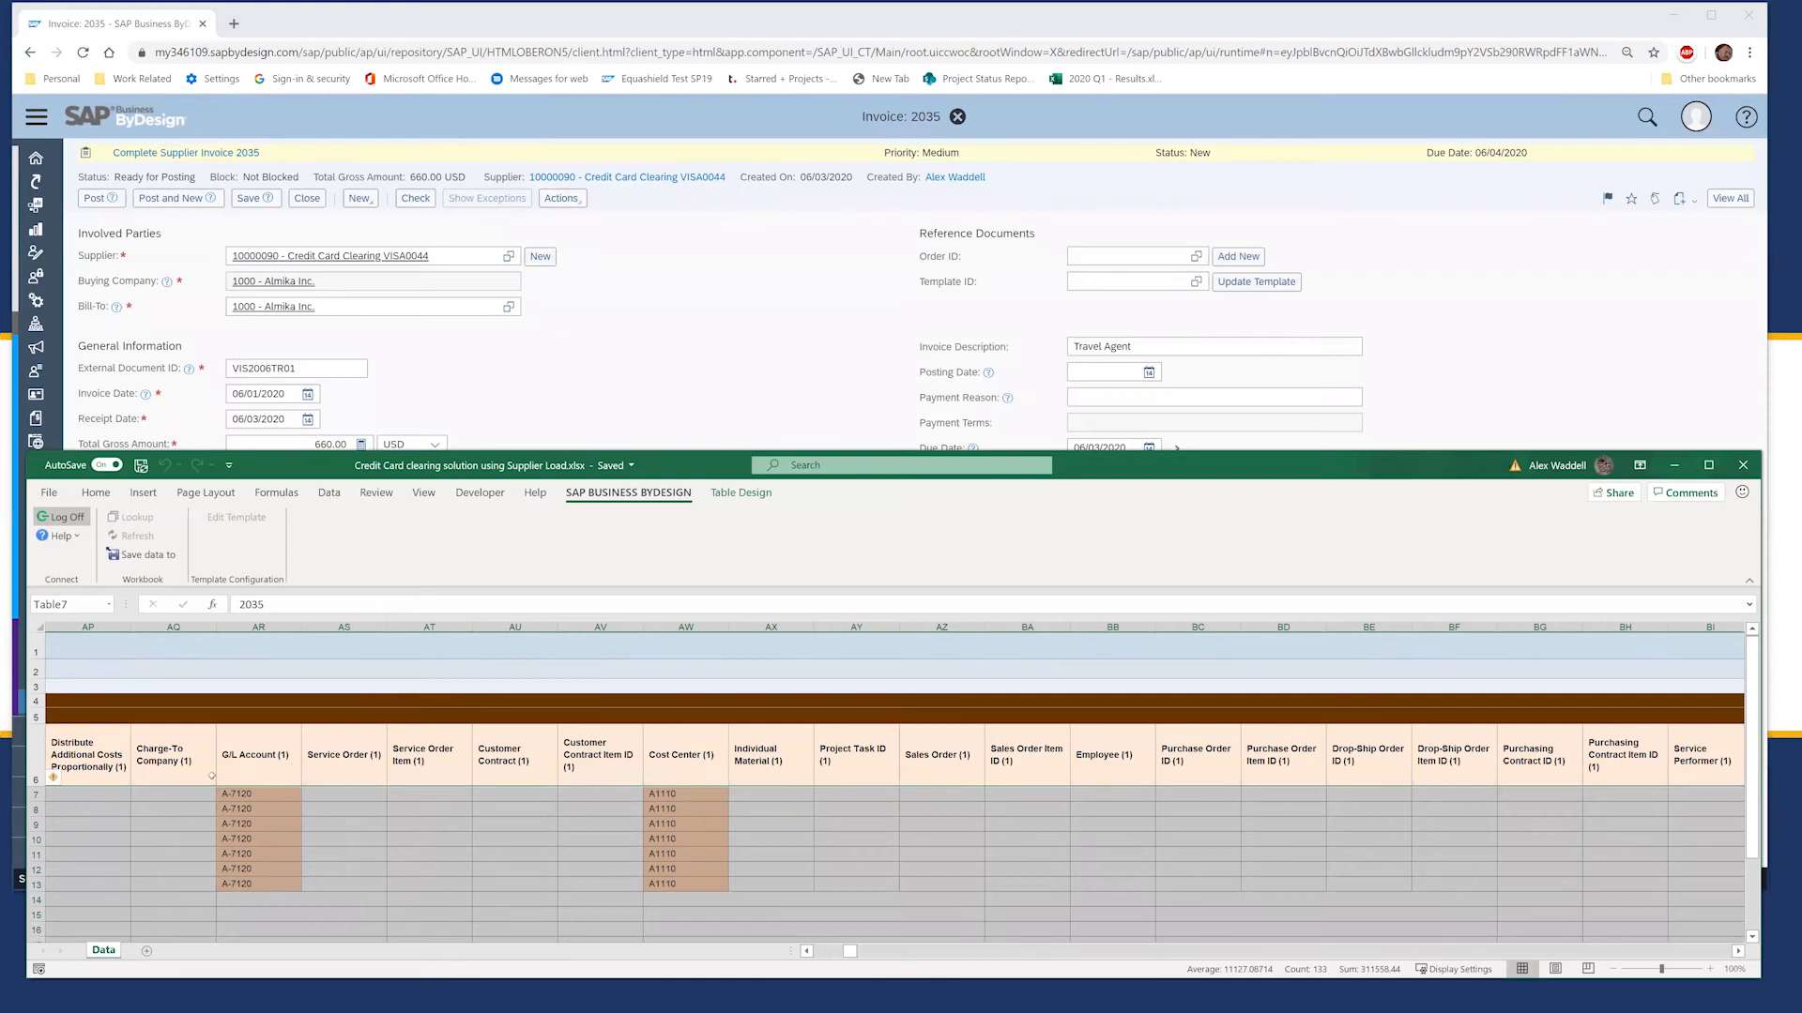
pyautogui.click(701, 312)
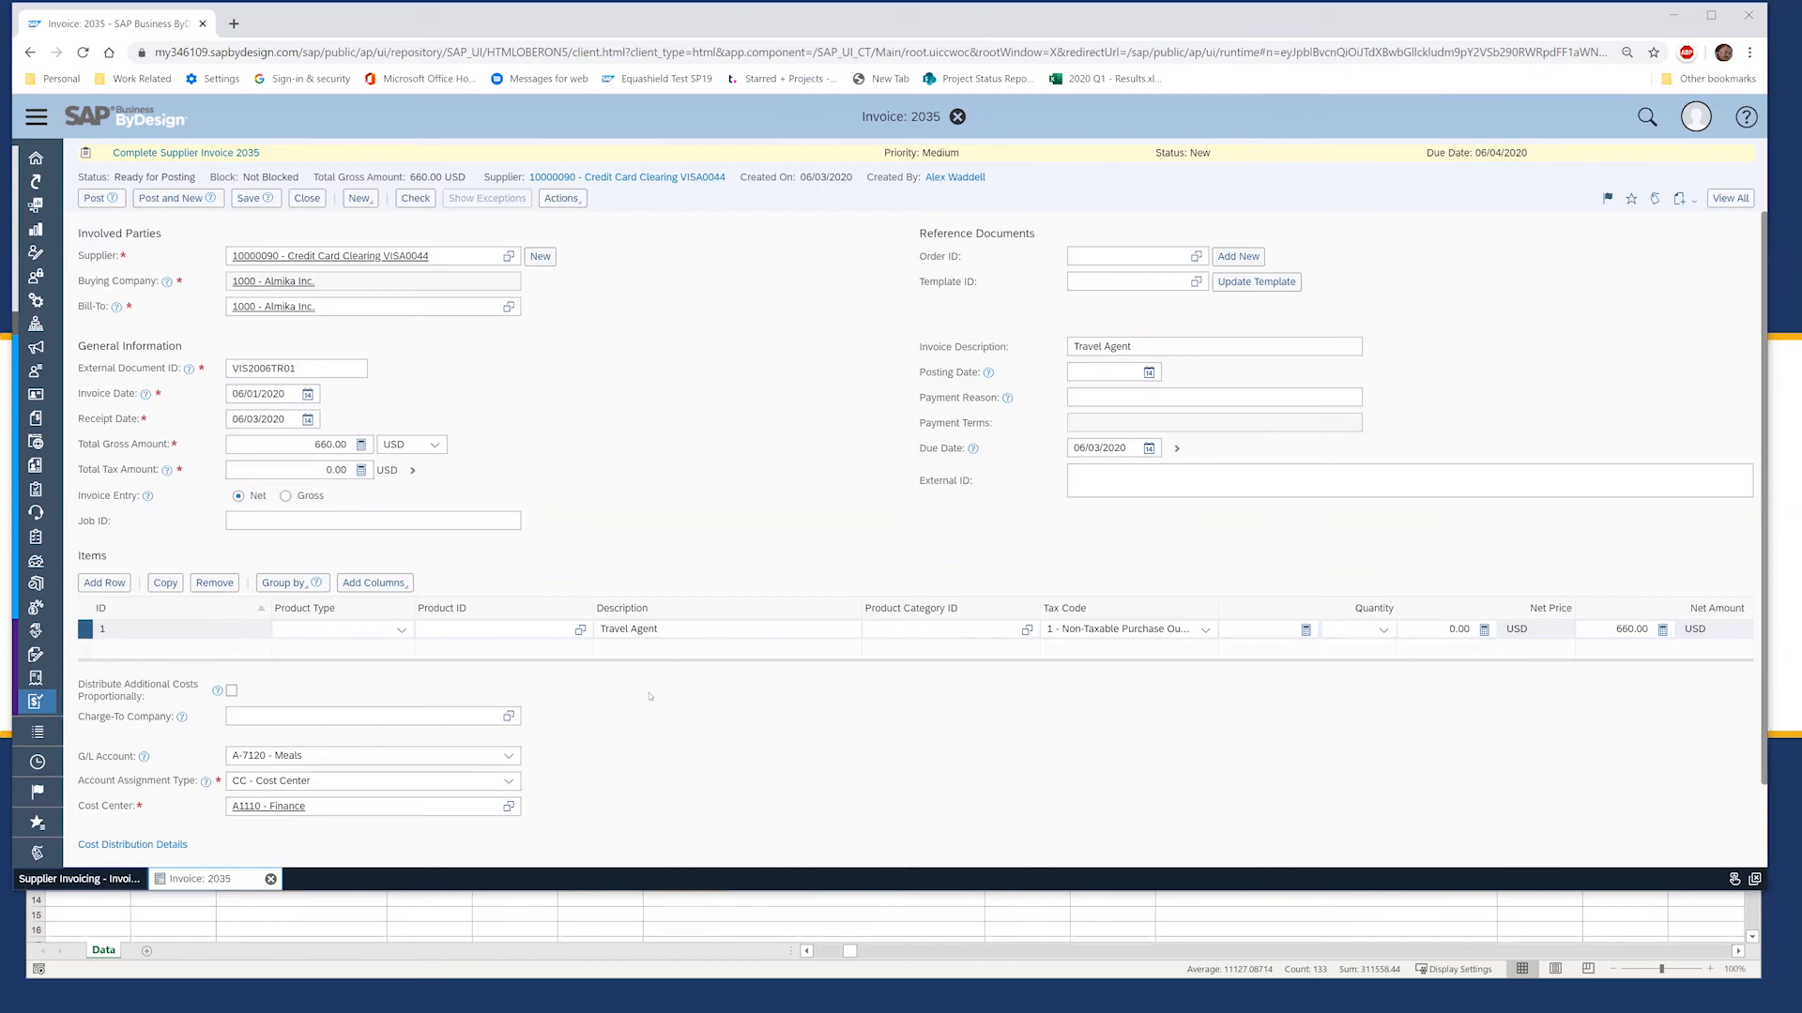
# Step: Recheck the G/L value in workbook cell AR7, then bring up invoice 2035's G/L account list
pyautogui.click(811, 917)
pyautogui.click(269, 790)
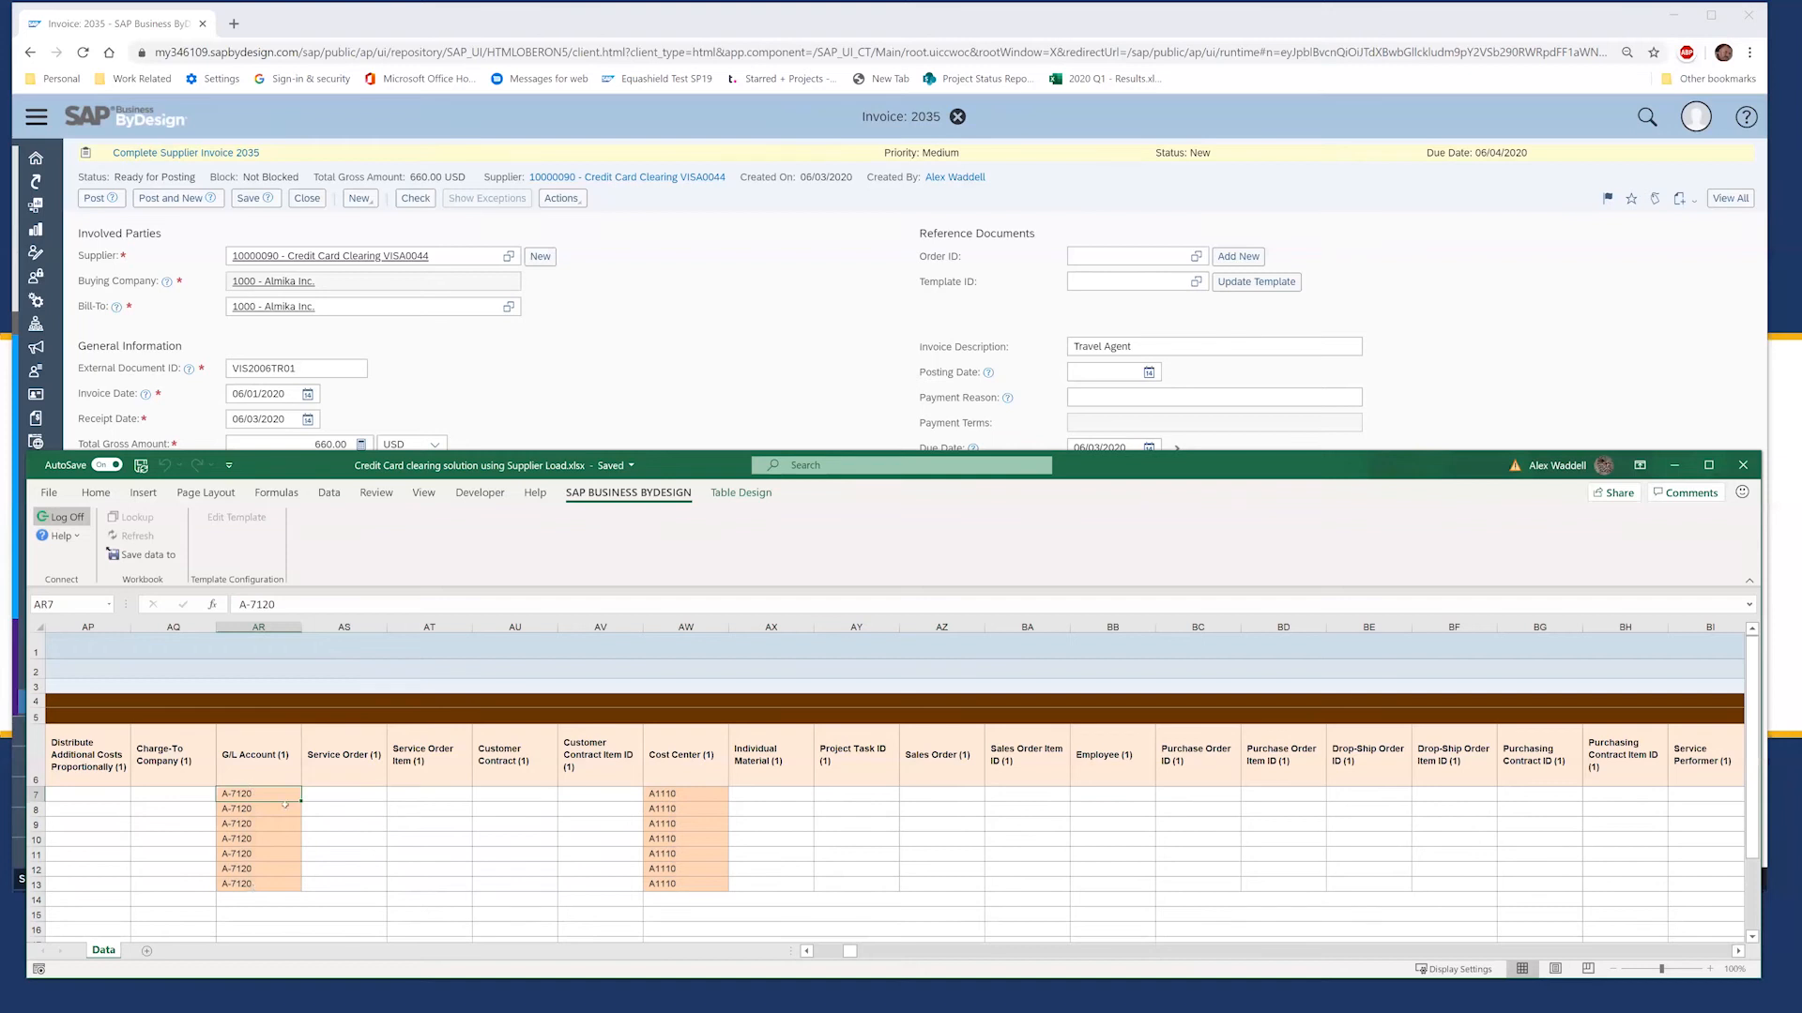
pyautogui.click(798, 319)
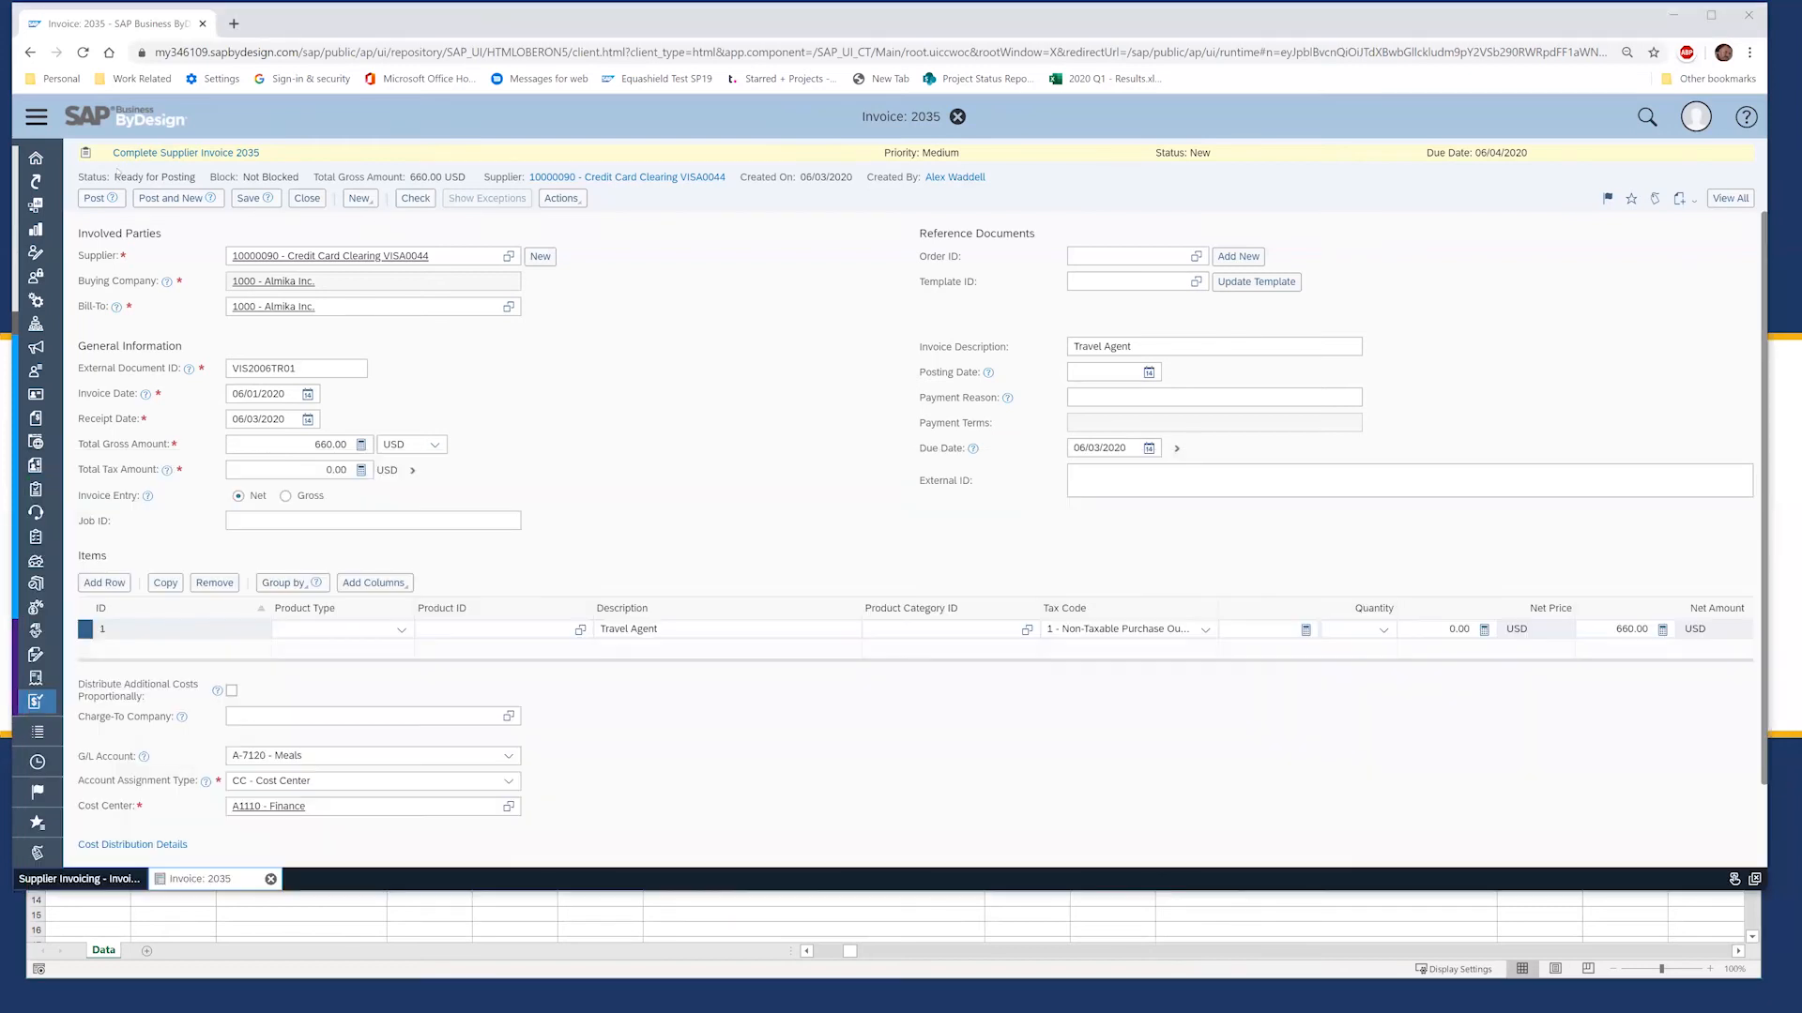
pyautogui.moveTo(115, 178); pyautogui.dragTo(196, 178)
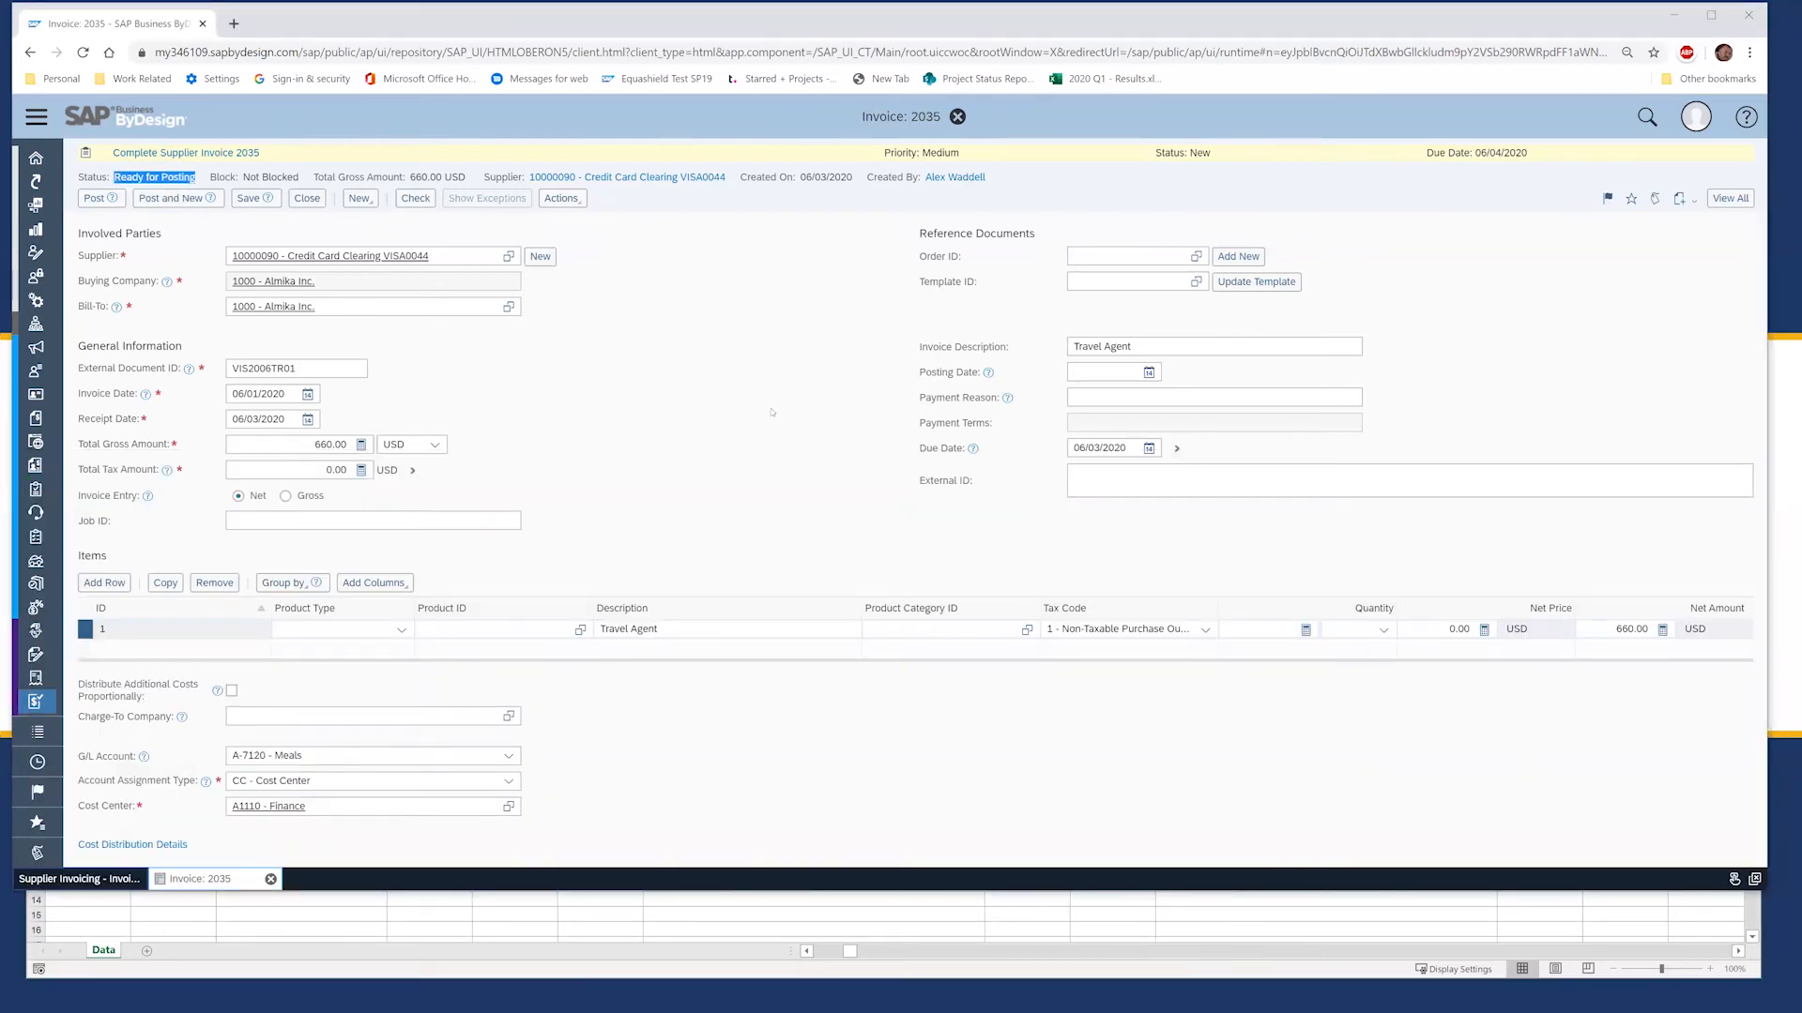
pyautogui.click(509, 756)
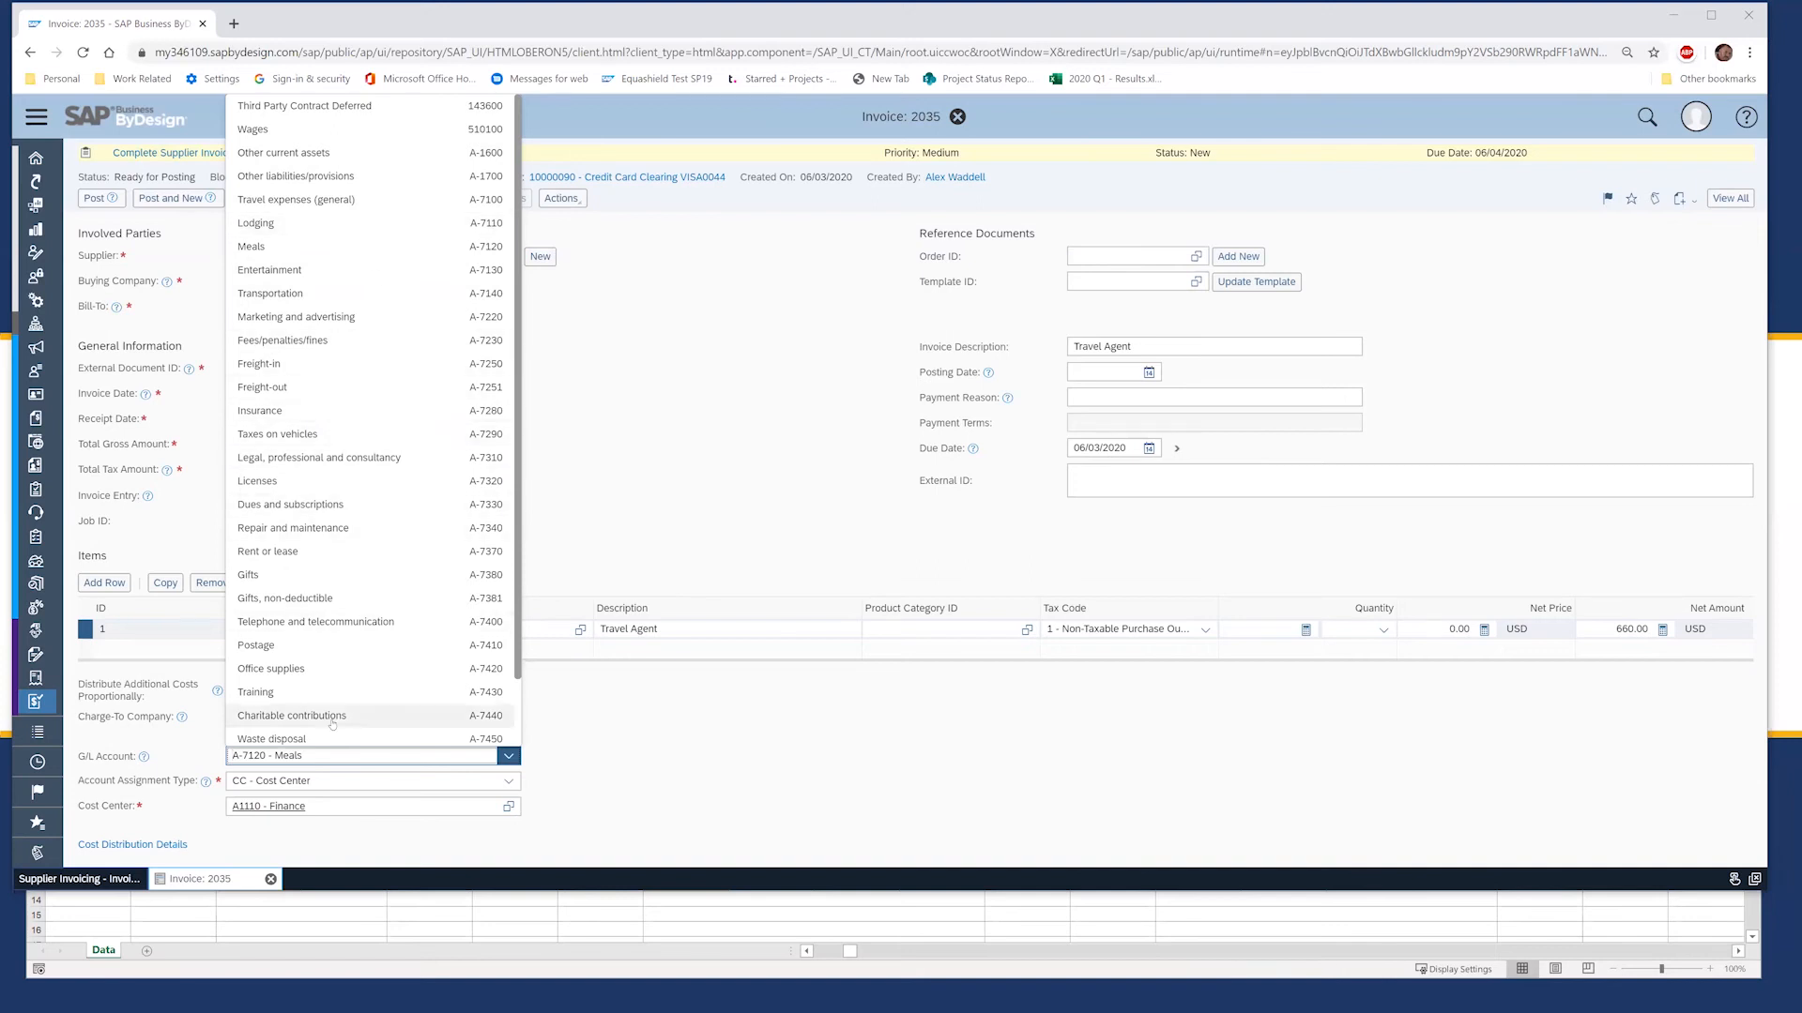
# Step: Replace invoice 2035's Meals account with A-7100 Travel expenses (general) via 'tra', then post it
pyautogui.click(201, 771)
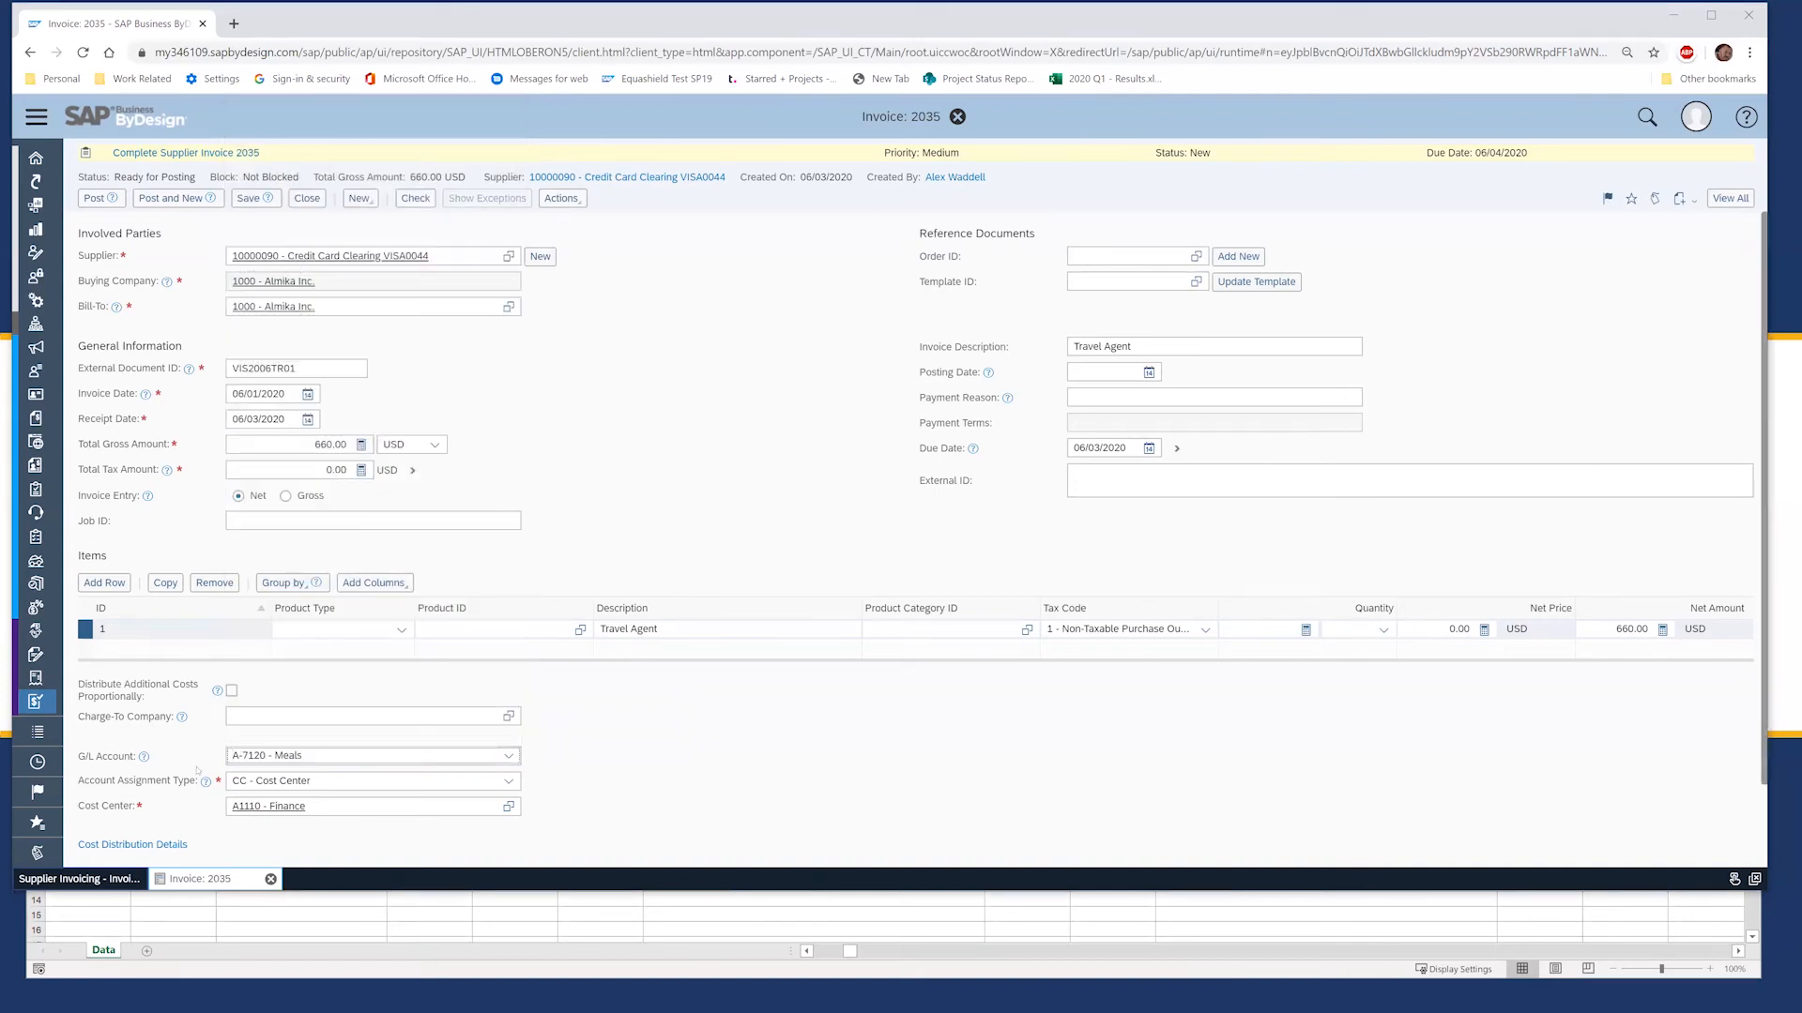
pyautogui.moveTo(304, 756); pyautogui.dragTo(230, 756)
pyautogui.write('tra')
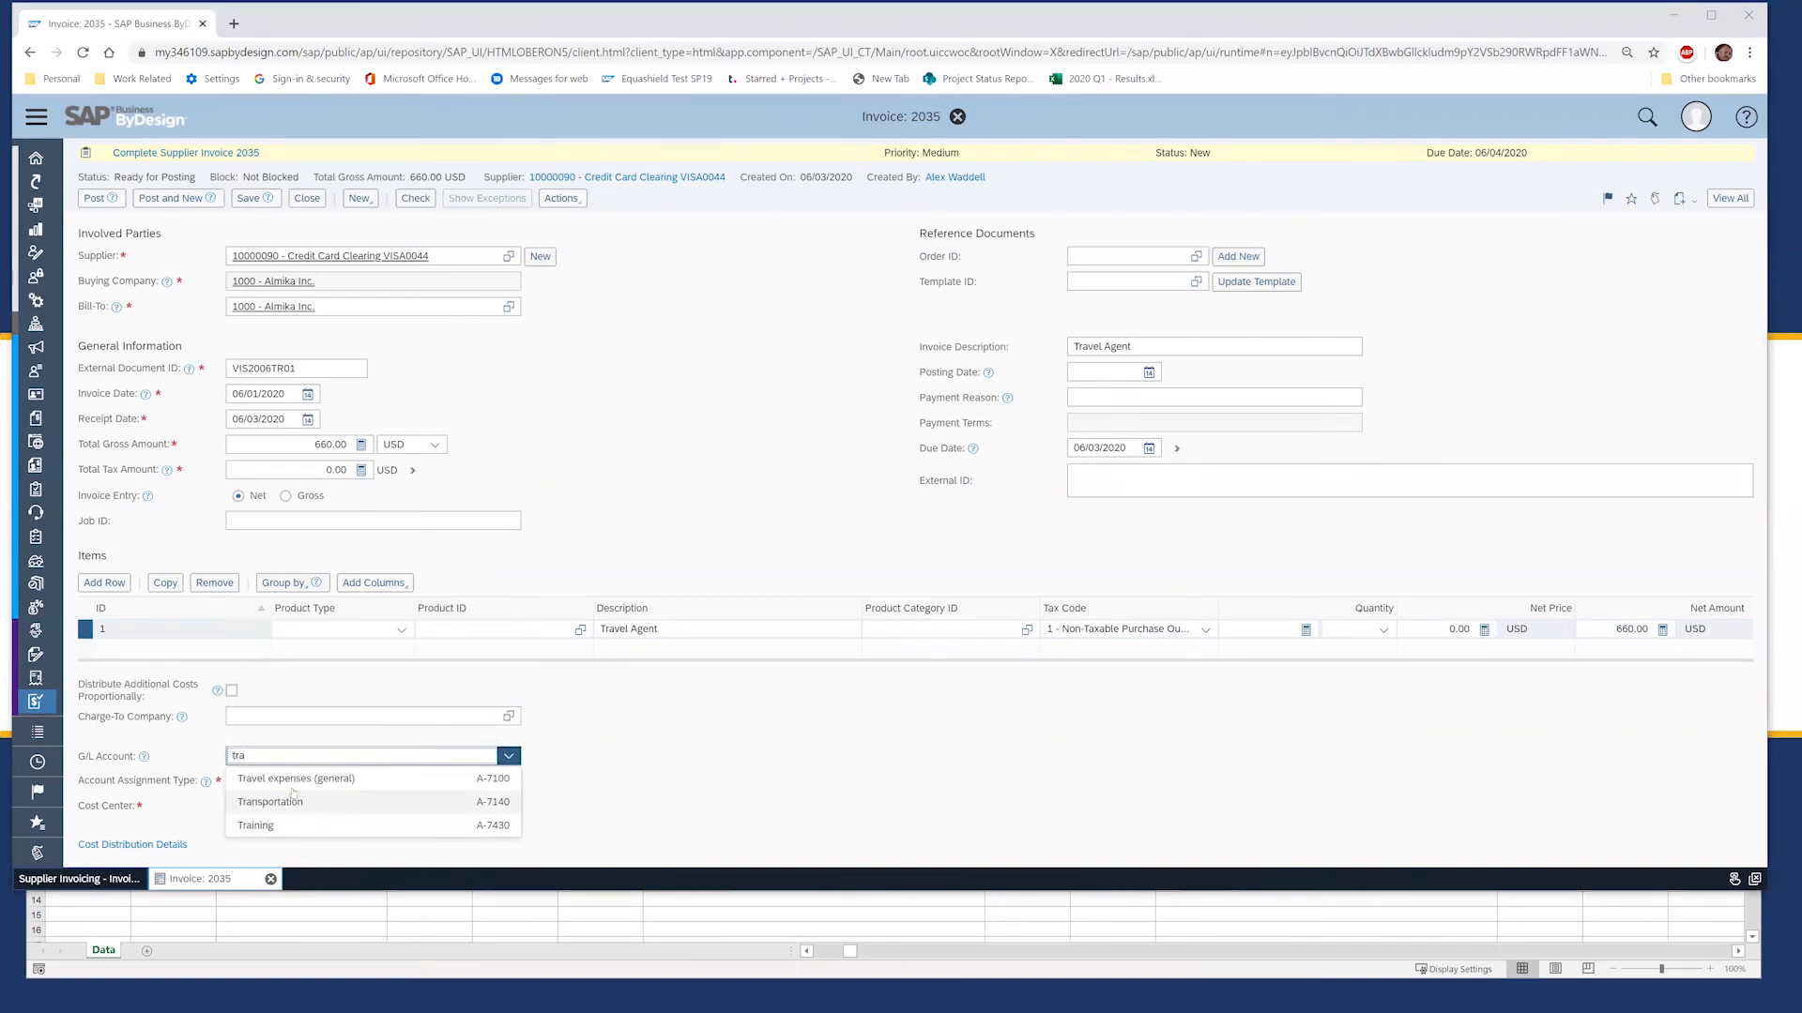
pyautogui.click(257, 777)
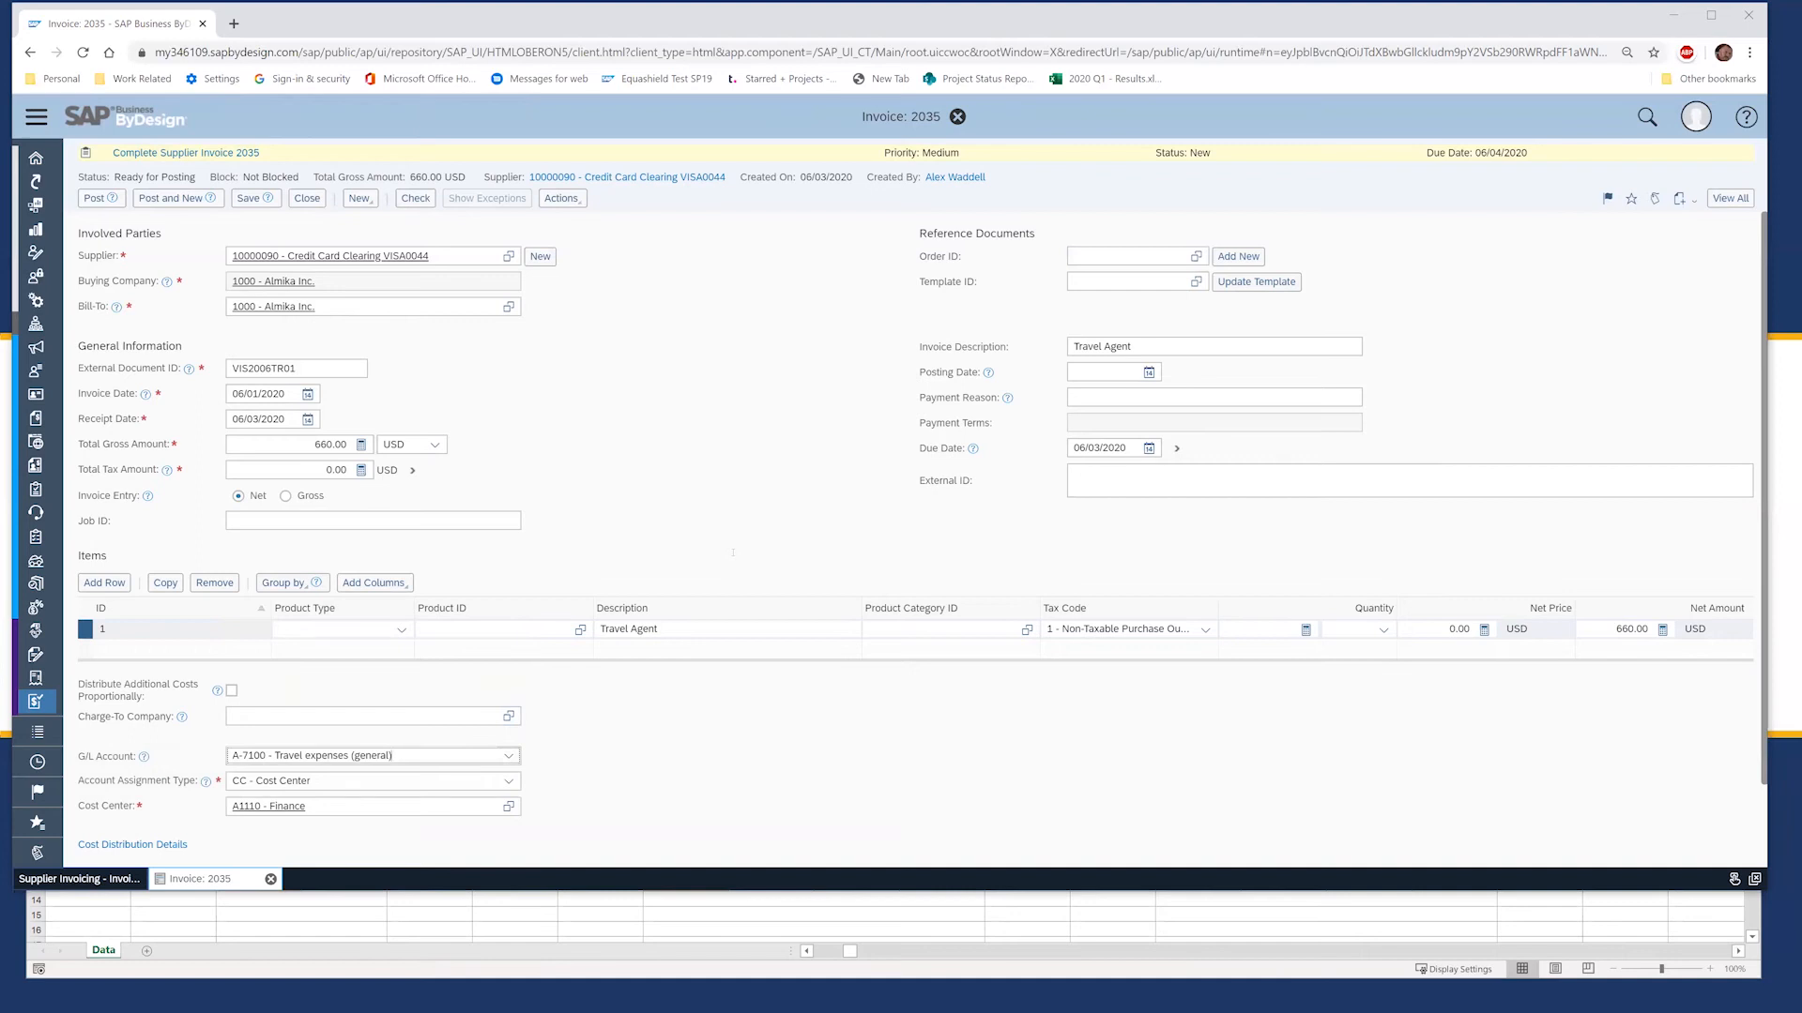
pyautogui.click(95, 199)
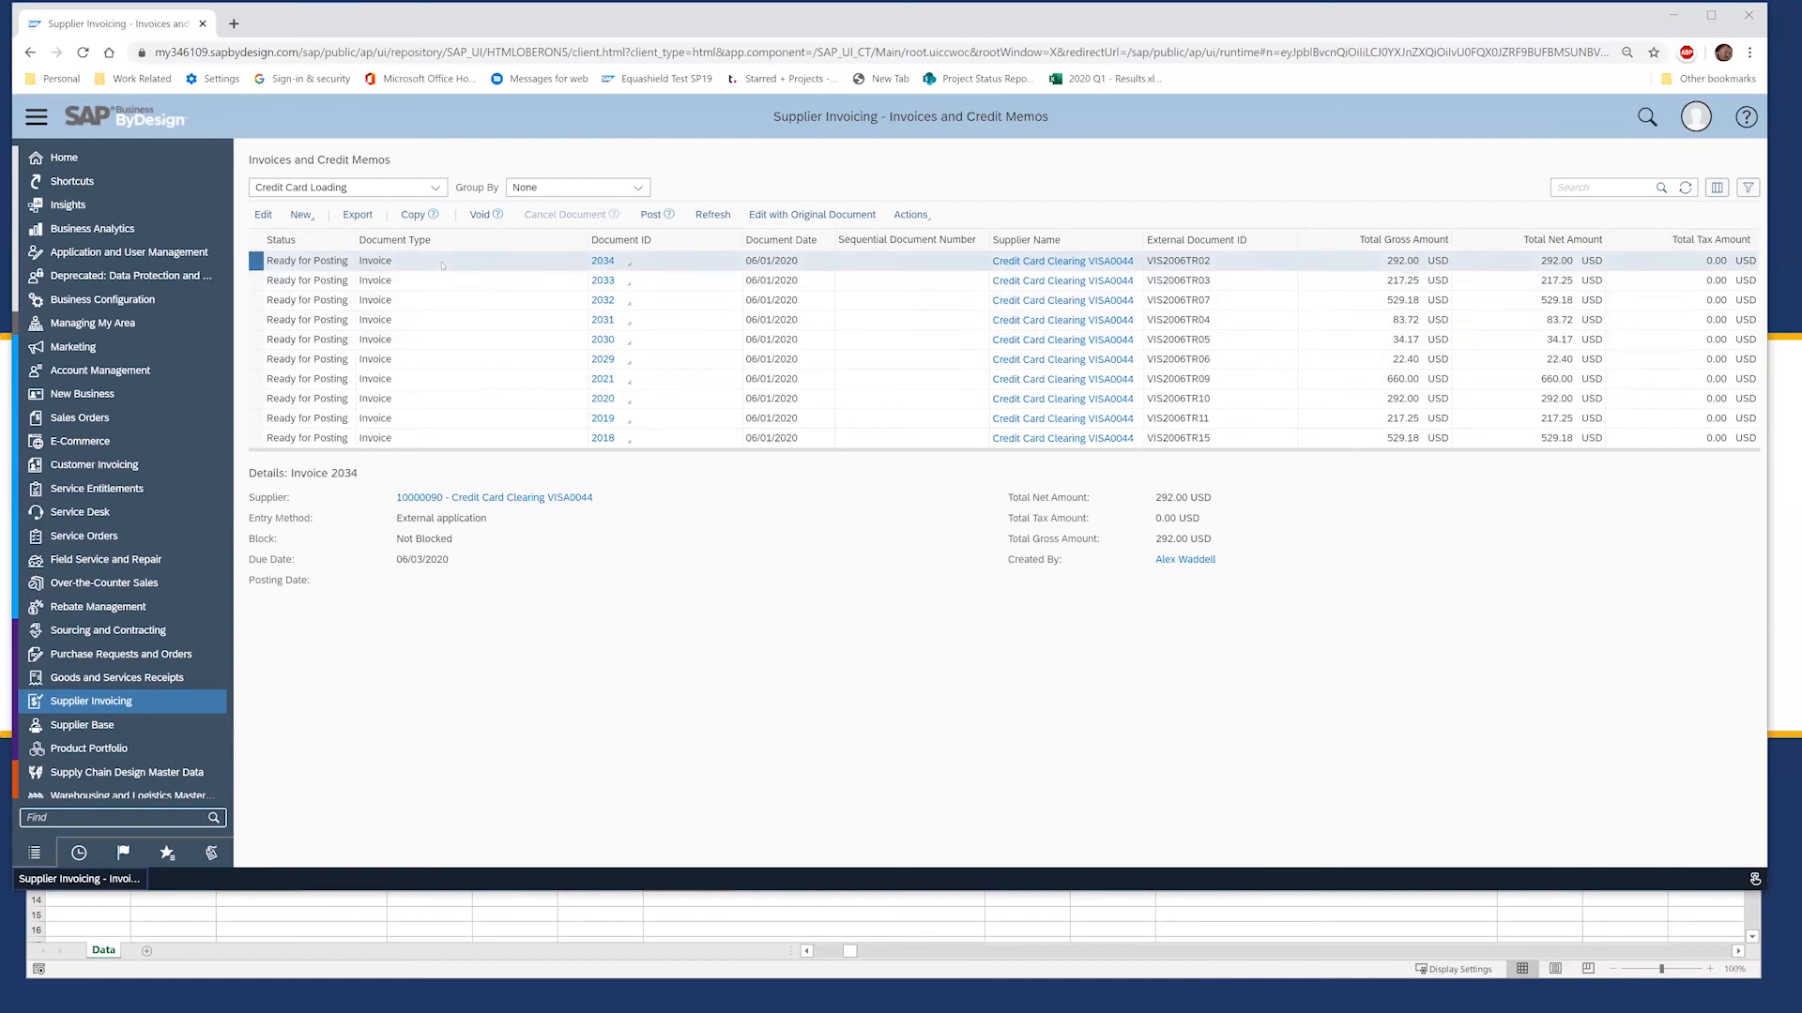
# Step: Filter the Credit Card Loading invoice list to Posted status so invoice 2035 appears
pyautogui.click(432, 188)
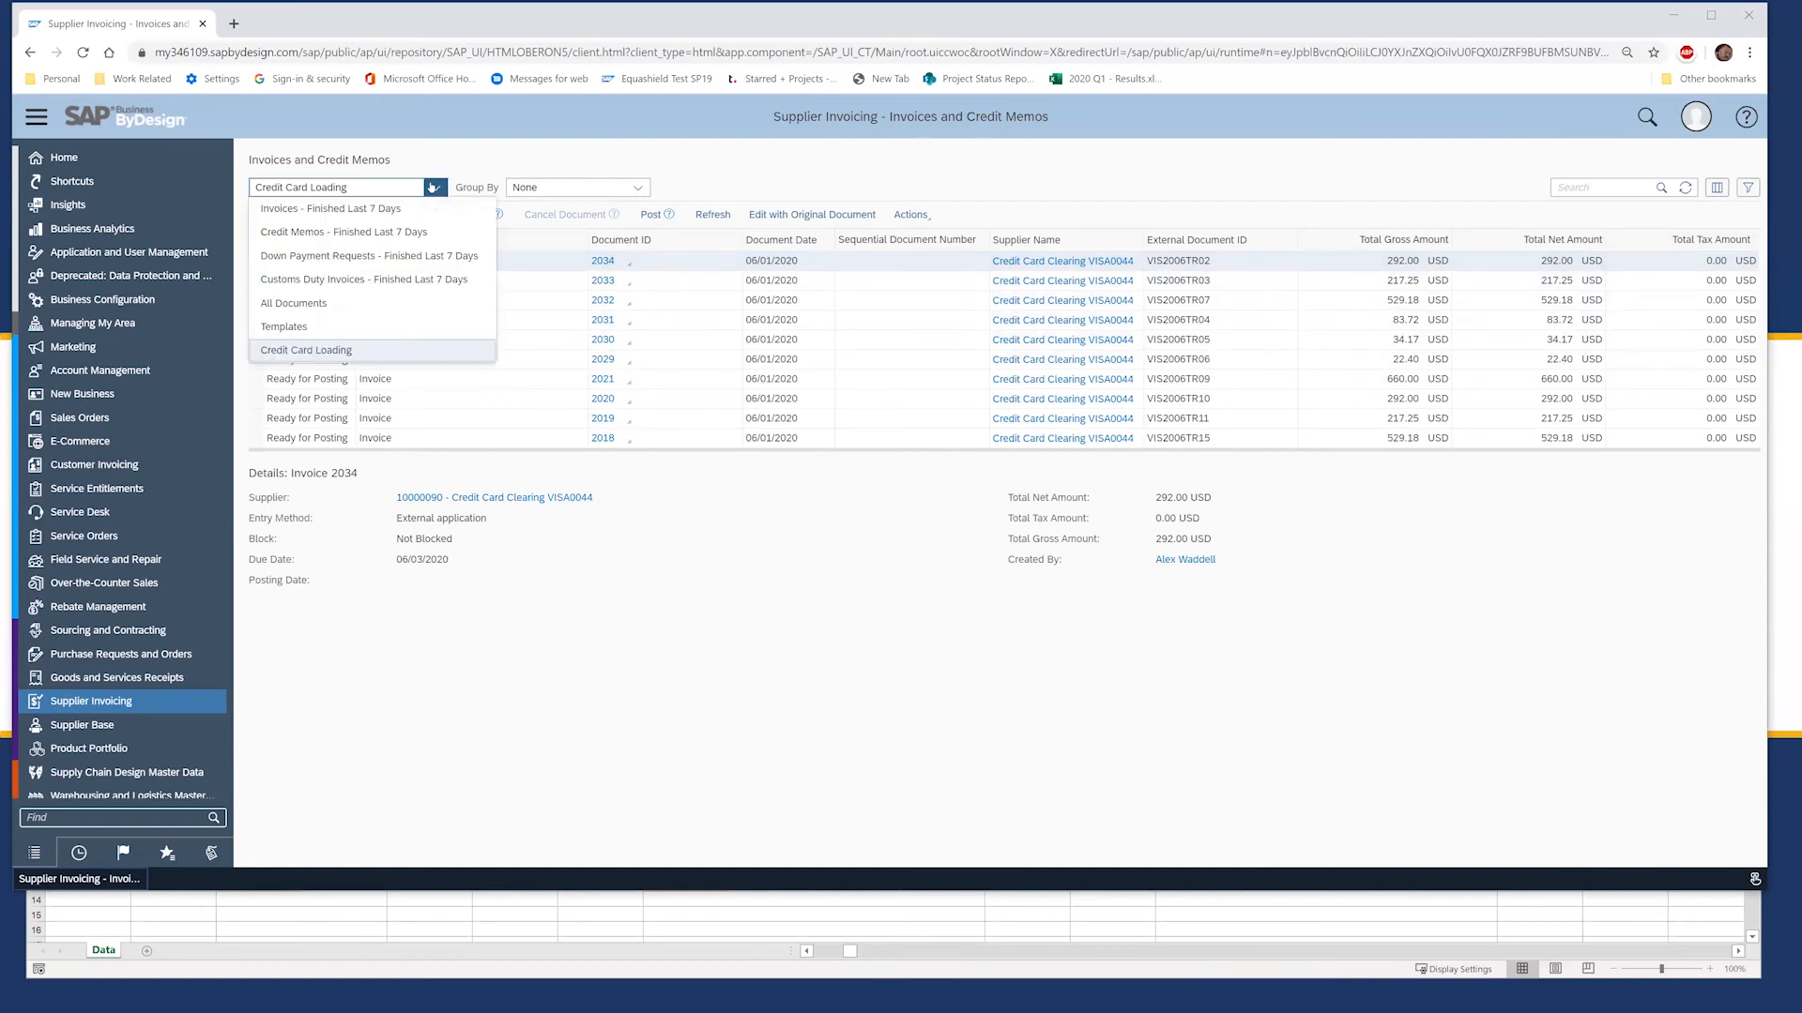
pyautogui.click(692, 172)
pyautogui.click(1747, 186)
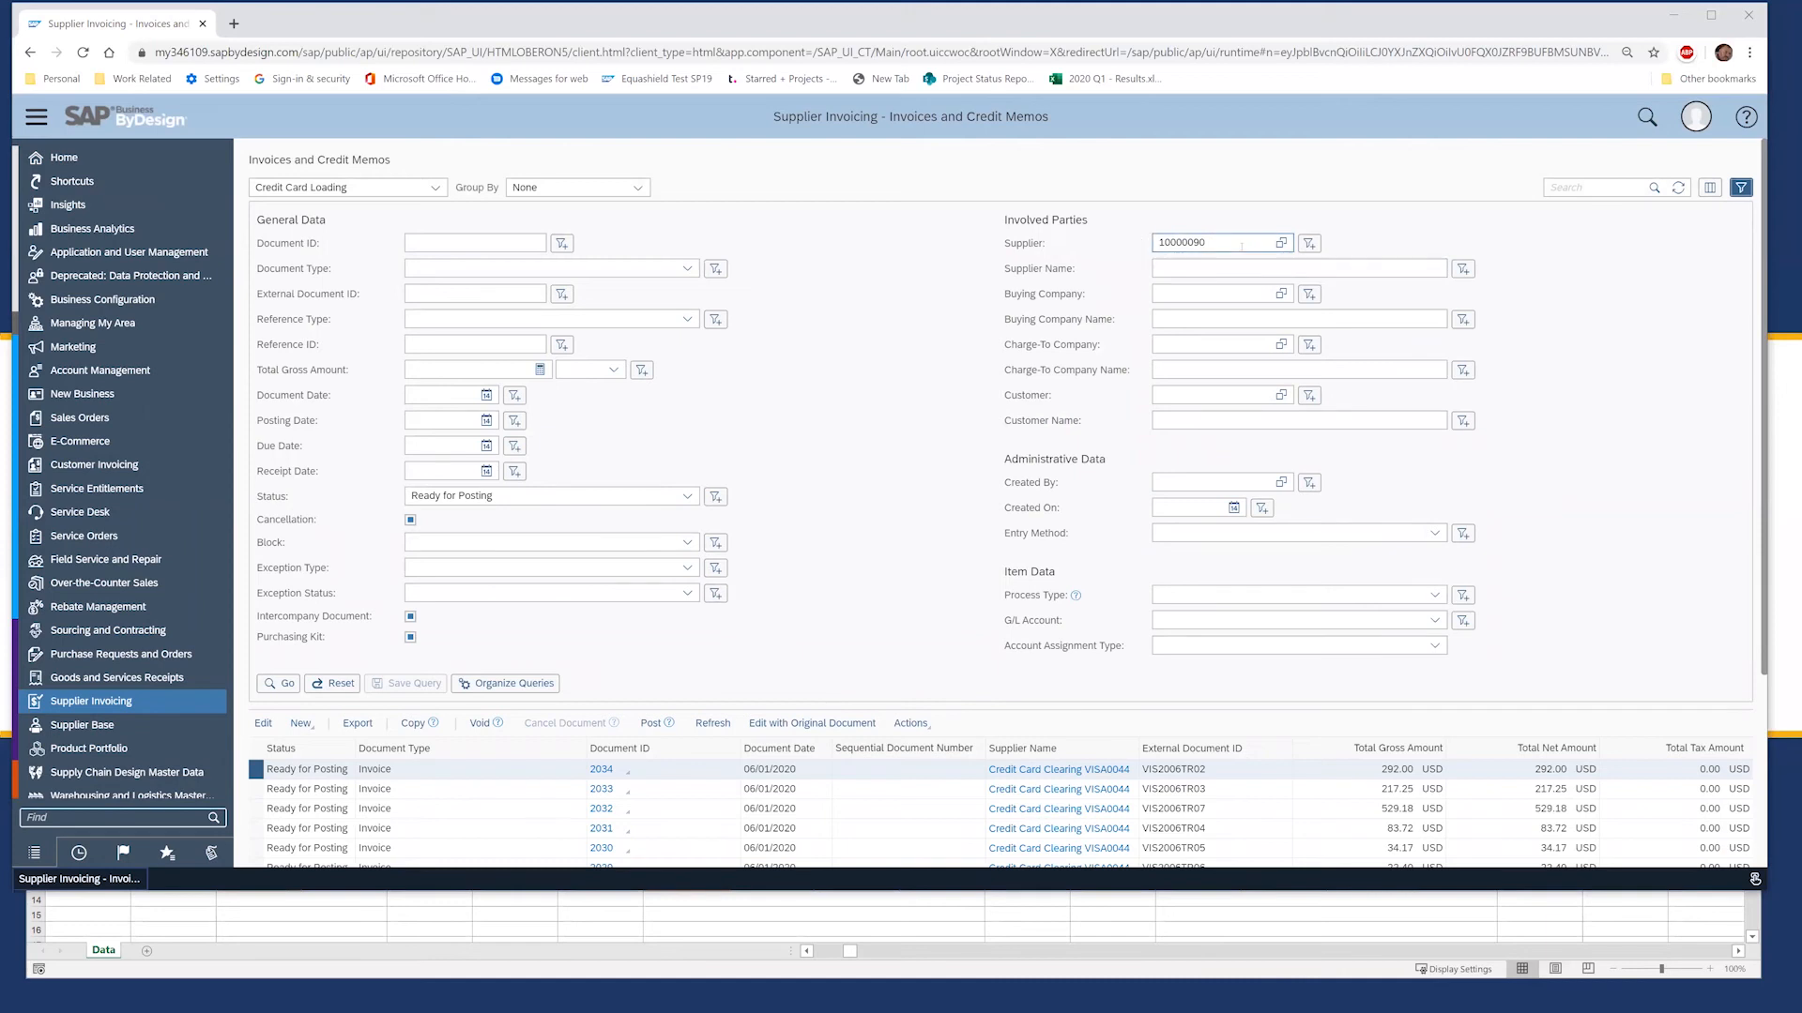
pyautogui.click(688, 496)
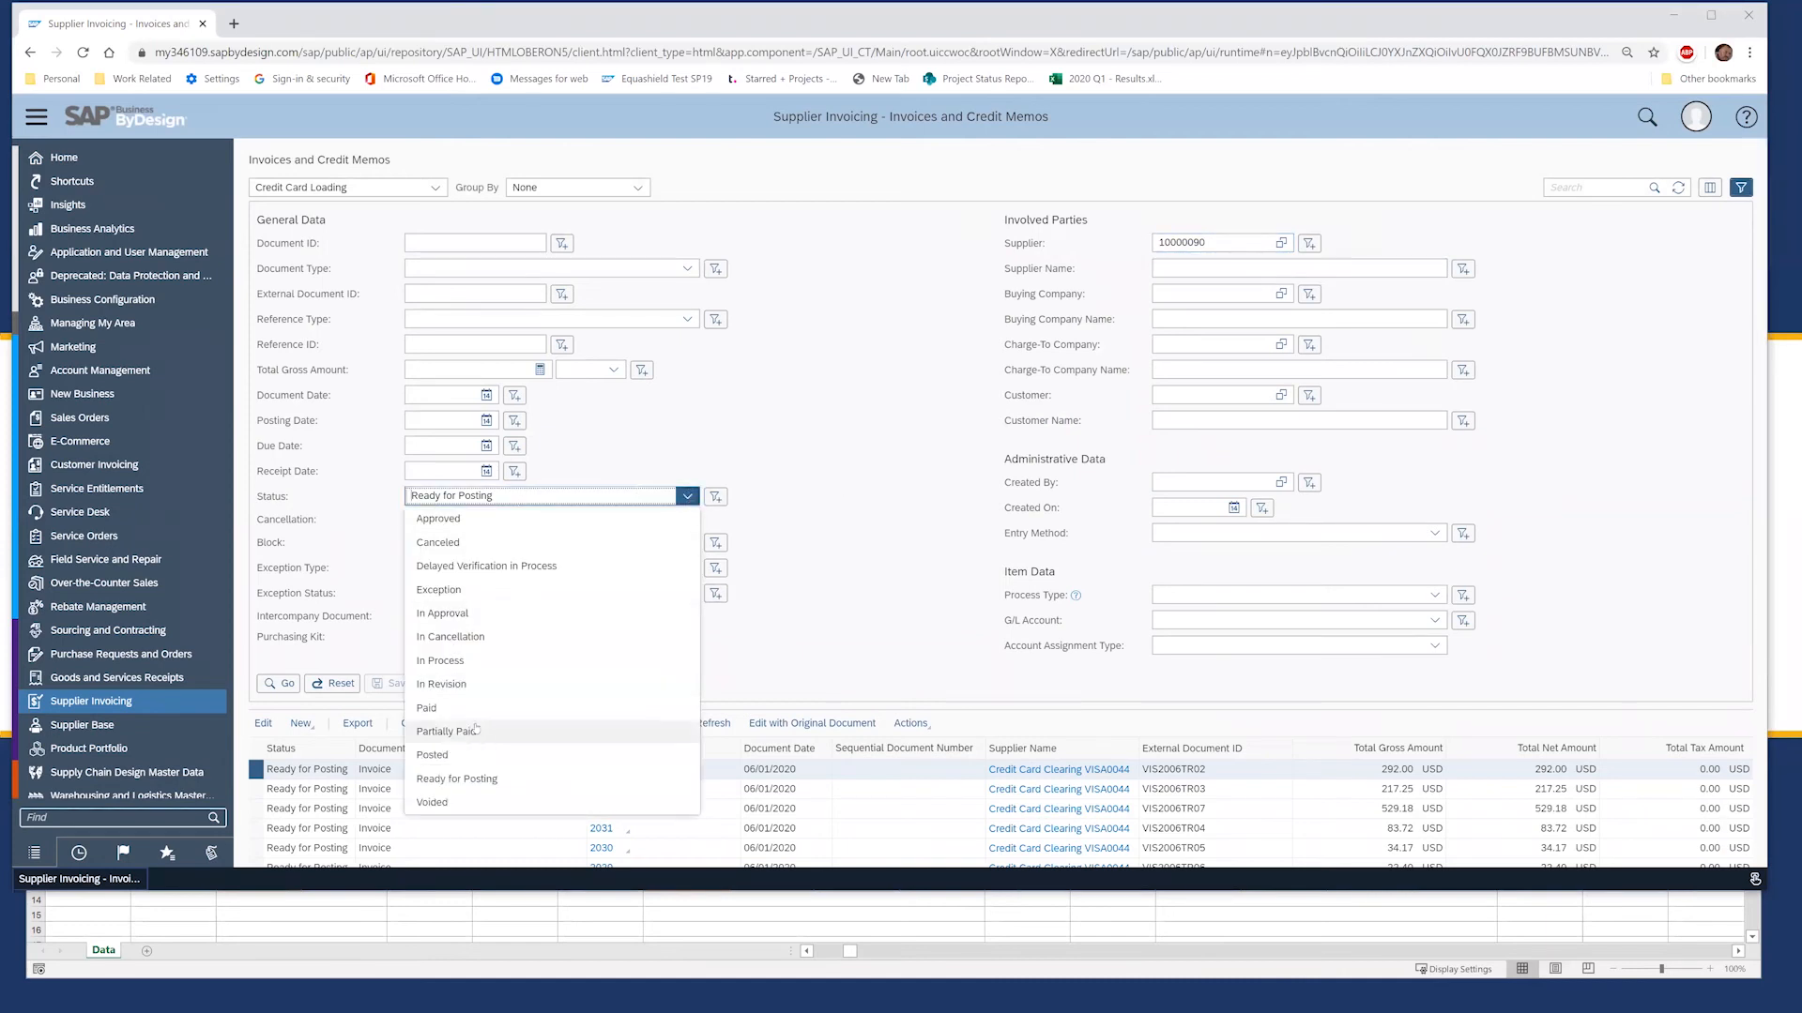
pyautogui.click(473, 760)
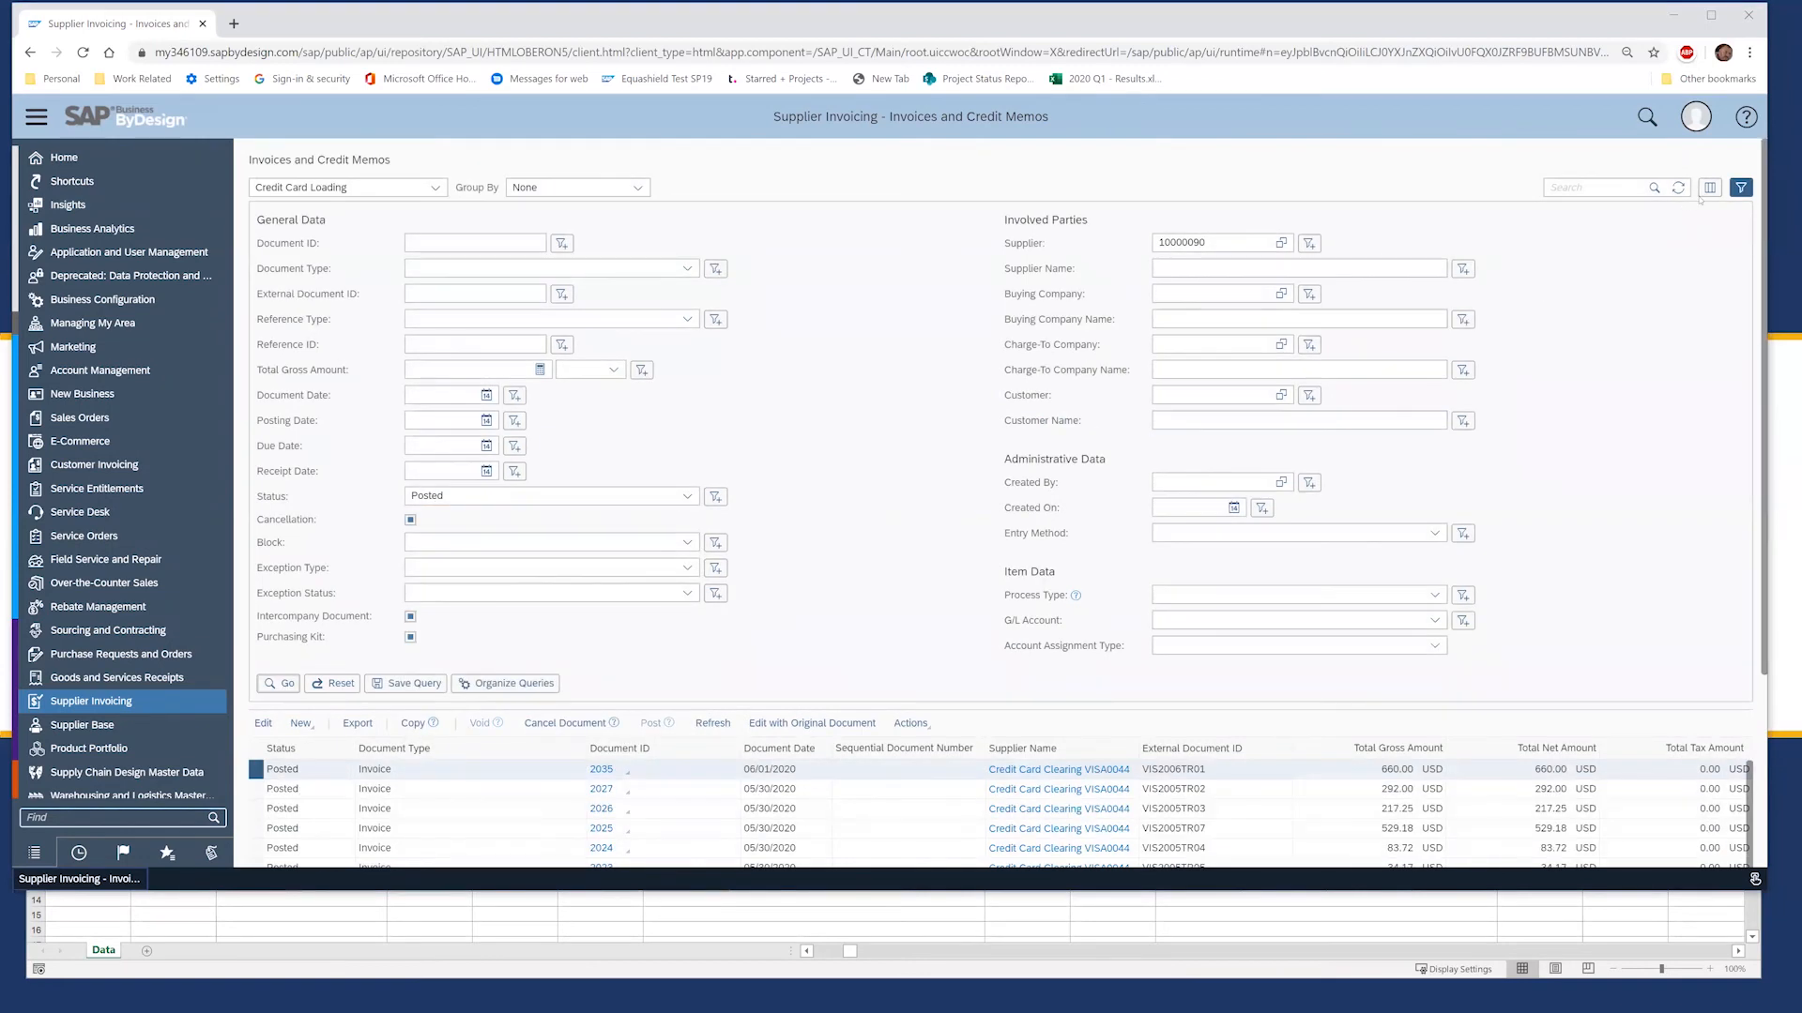
pyautogui.click(1738, 188)
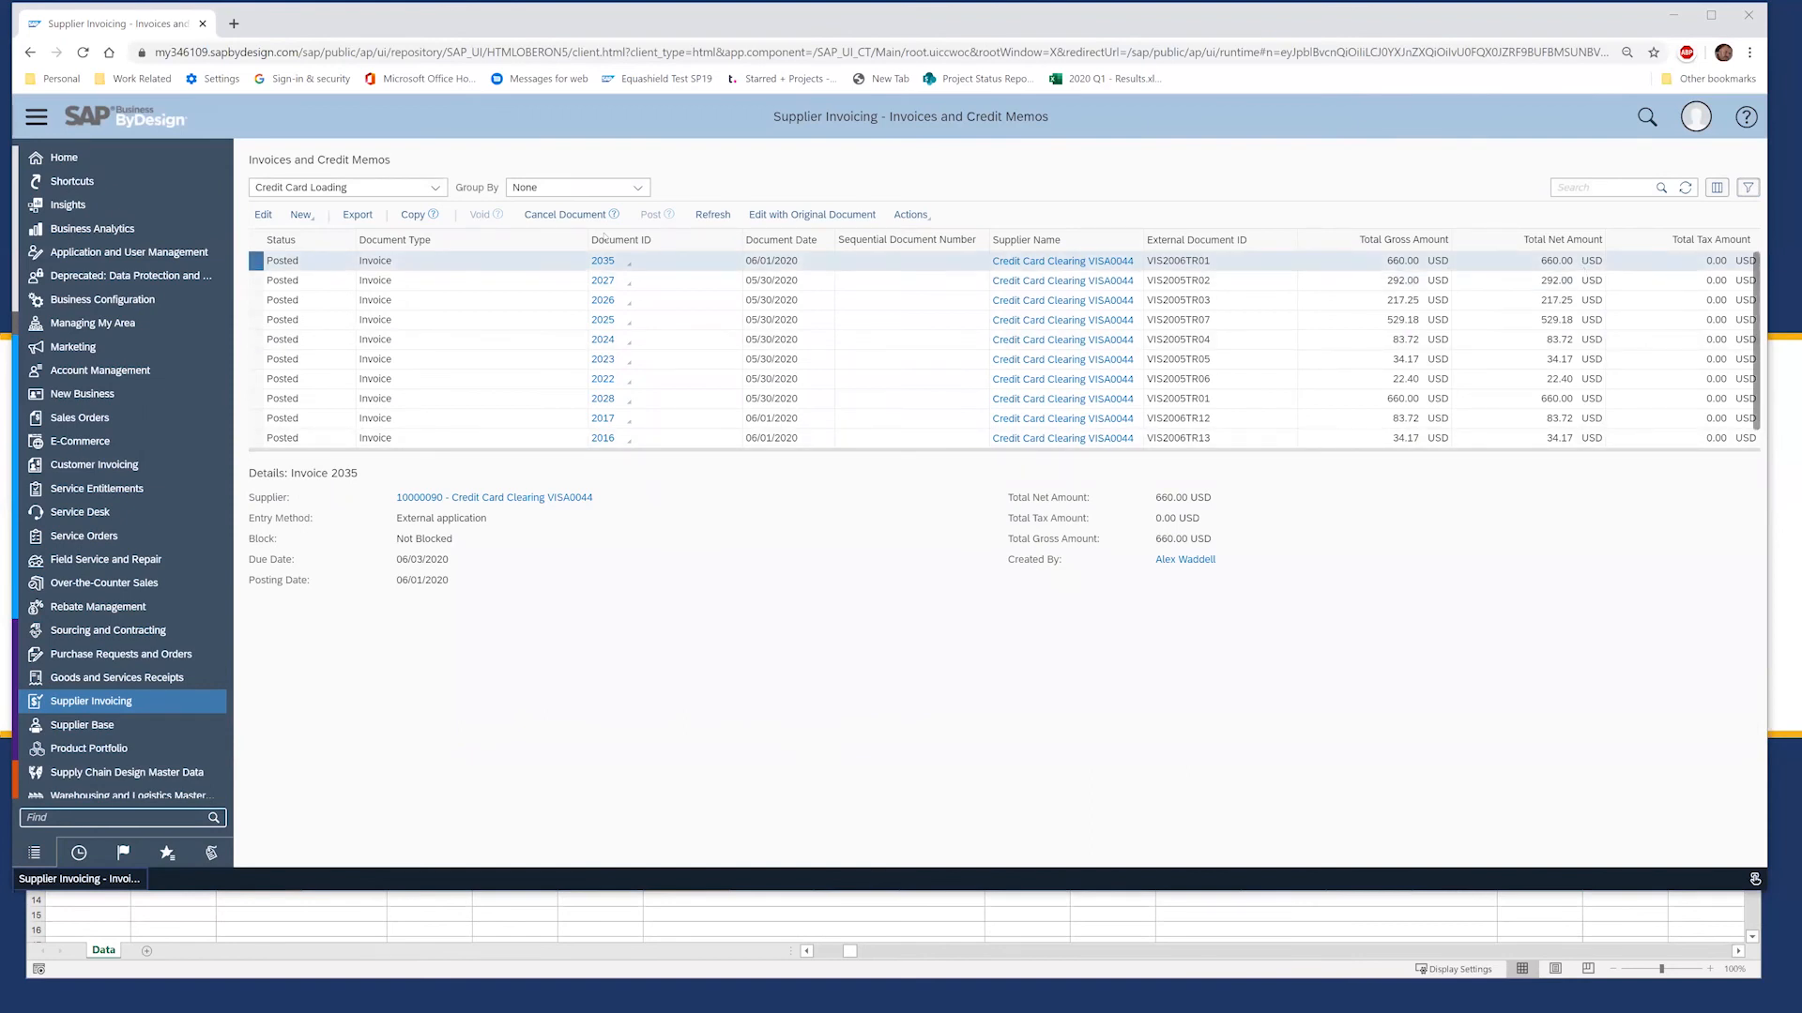
pyautogui.click(441, 191)
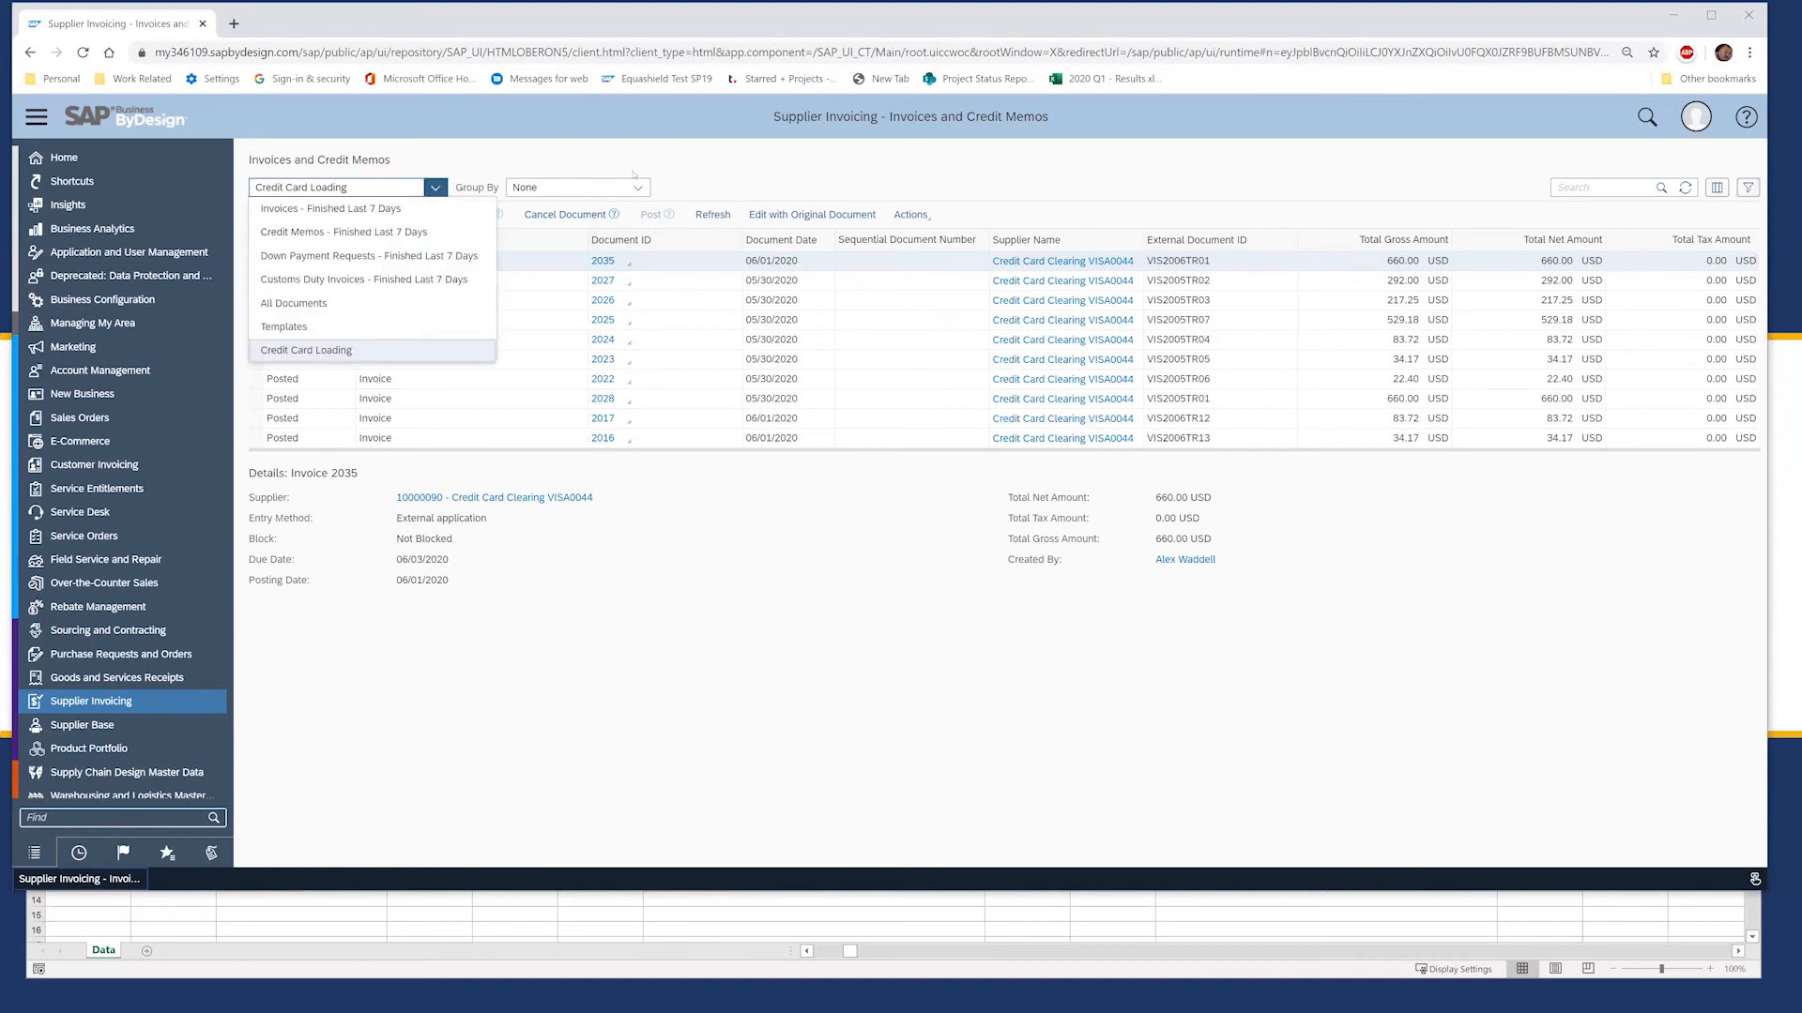
pyautogui.click(329, 349)
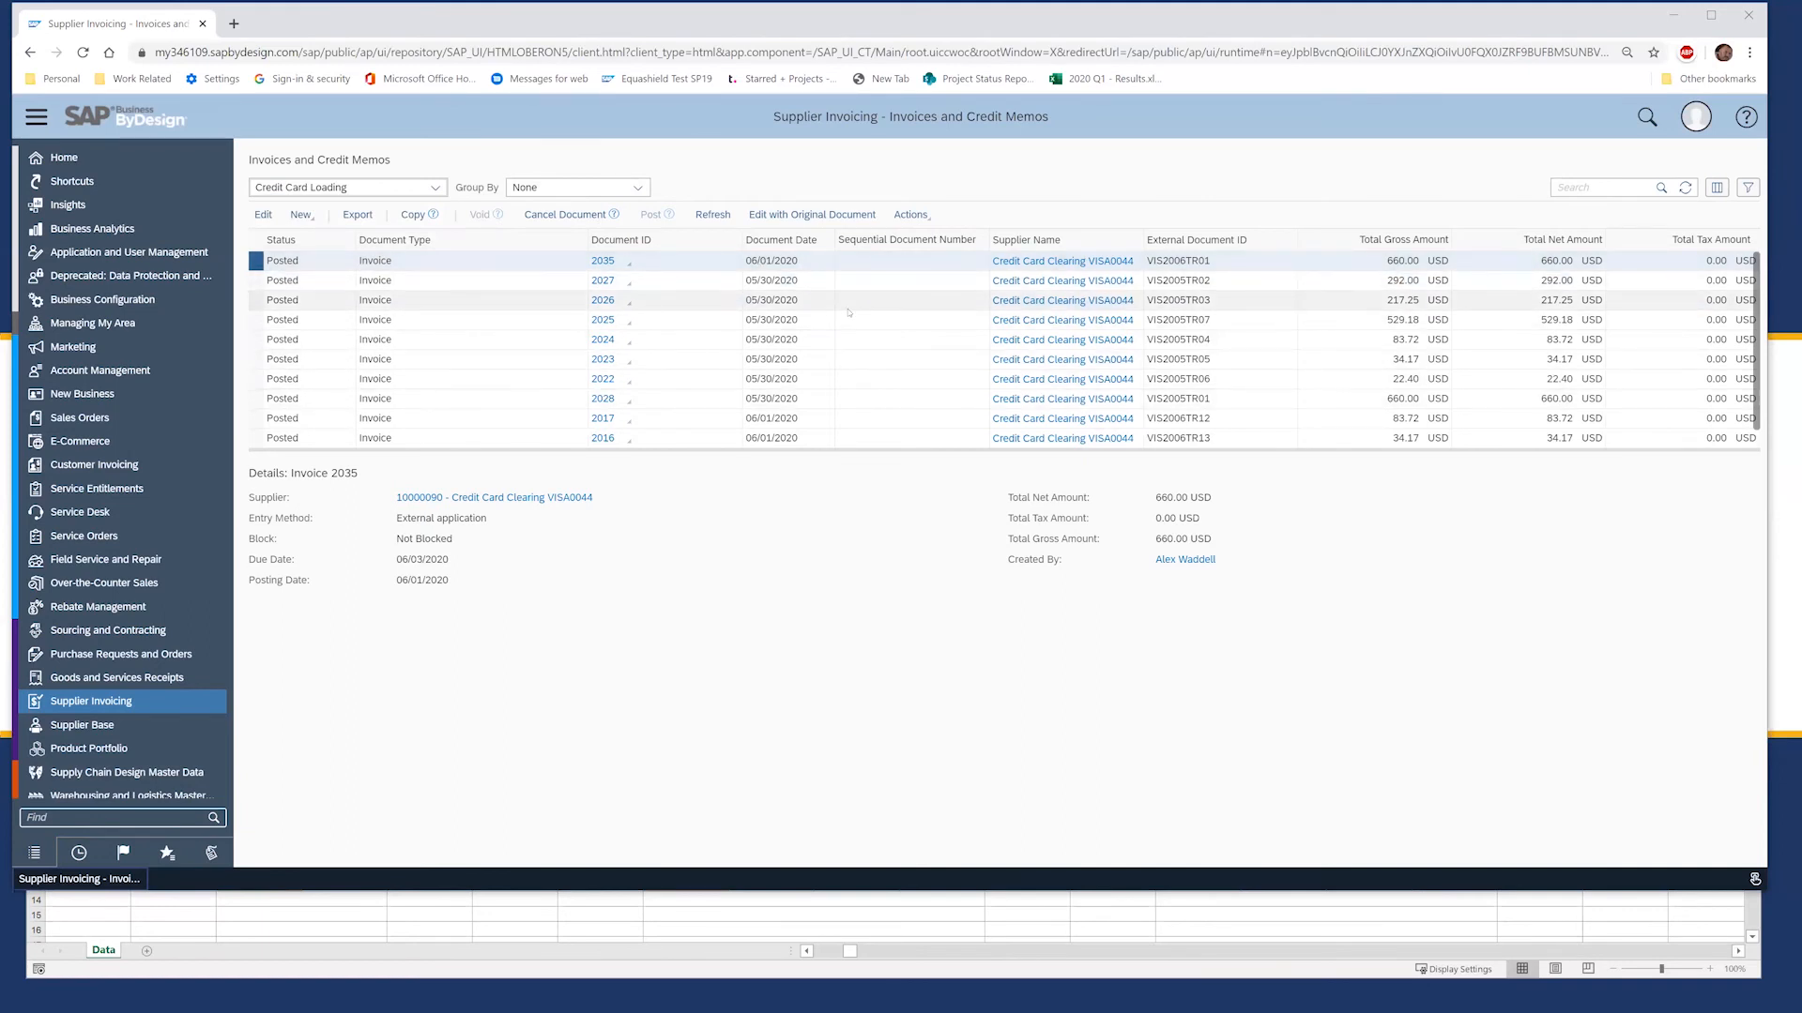
# Step: Set the invoice status filter back to Ready for Posting and list the matching invoices
pyautogui.click(1741, 187)
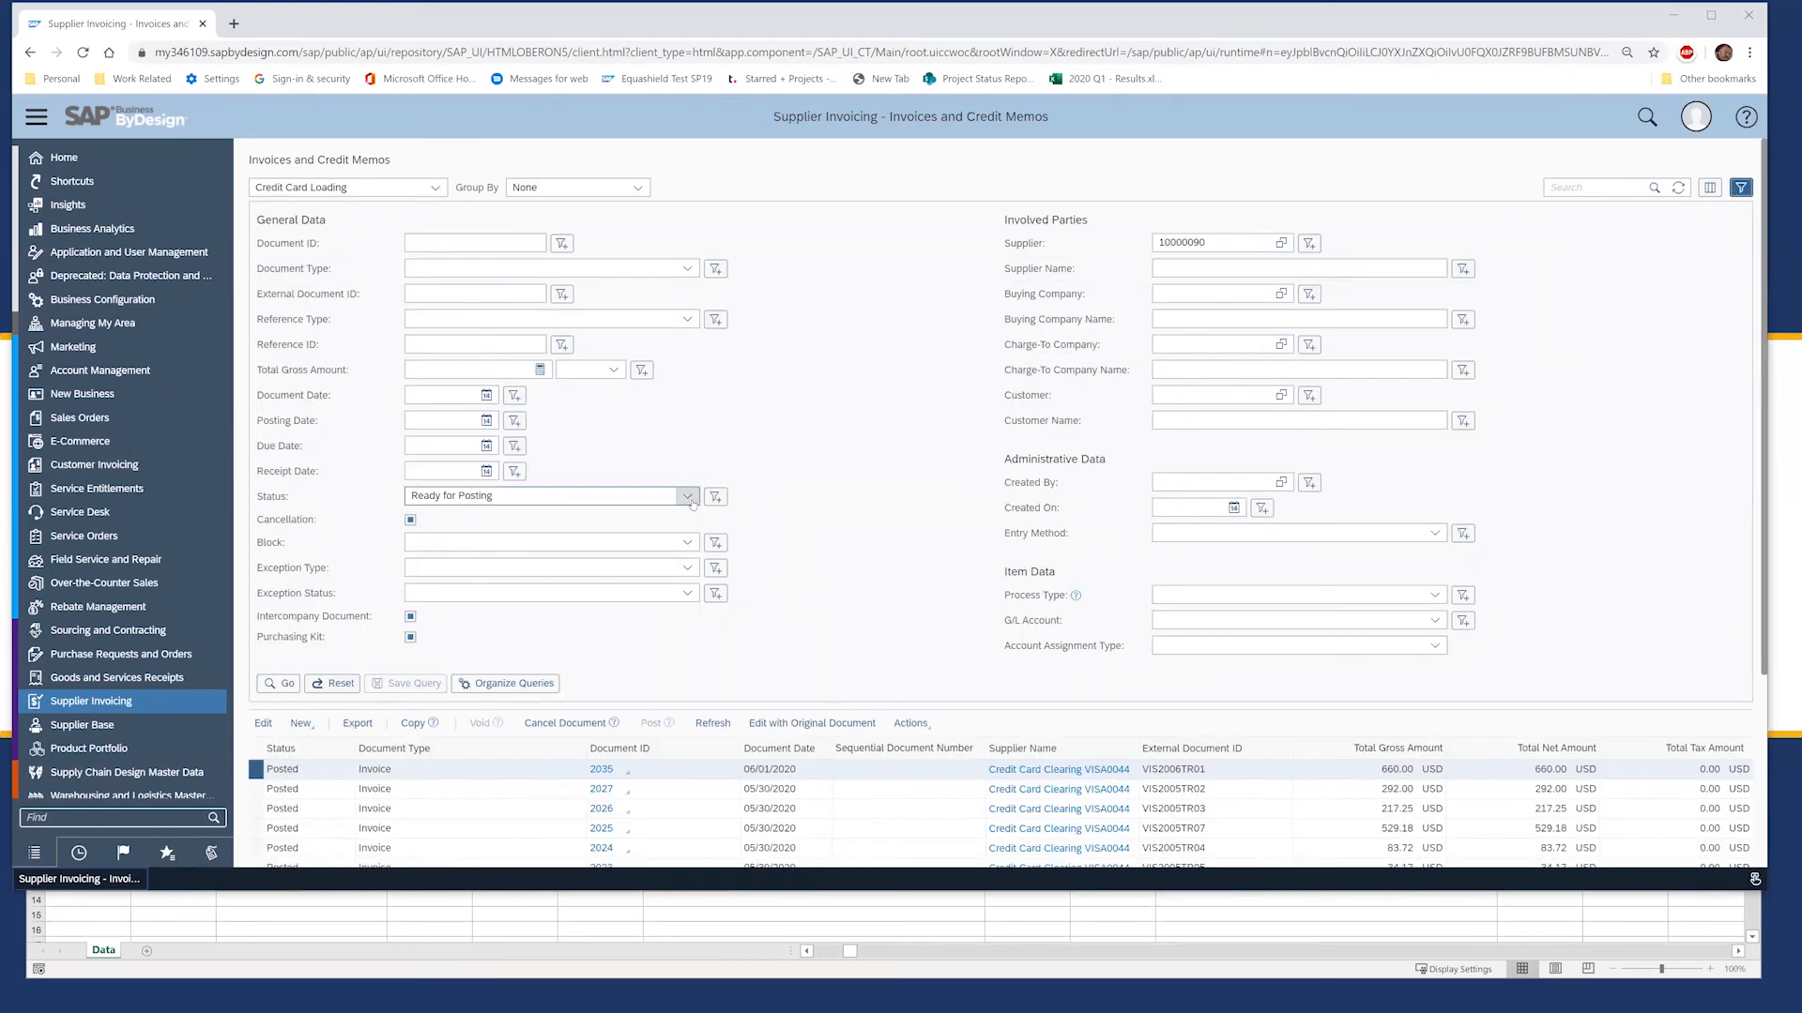
pyautogui.click(688, 496)
pyautogui.click(688, 496)
pyautogui.click(284, 684)
# Step: Add a note asking what invoice 2034 is for, then close it and hide the filter
pyautogui.click(264, 723)
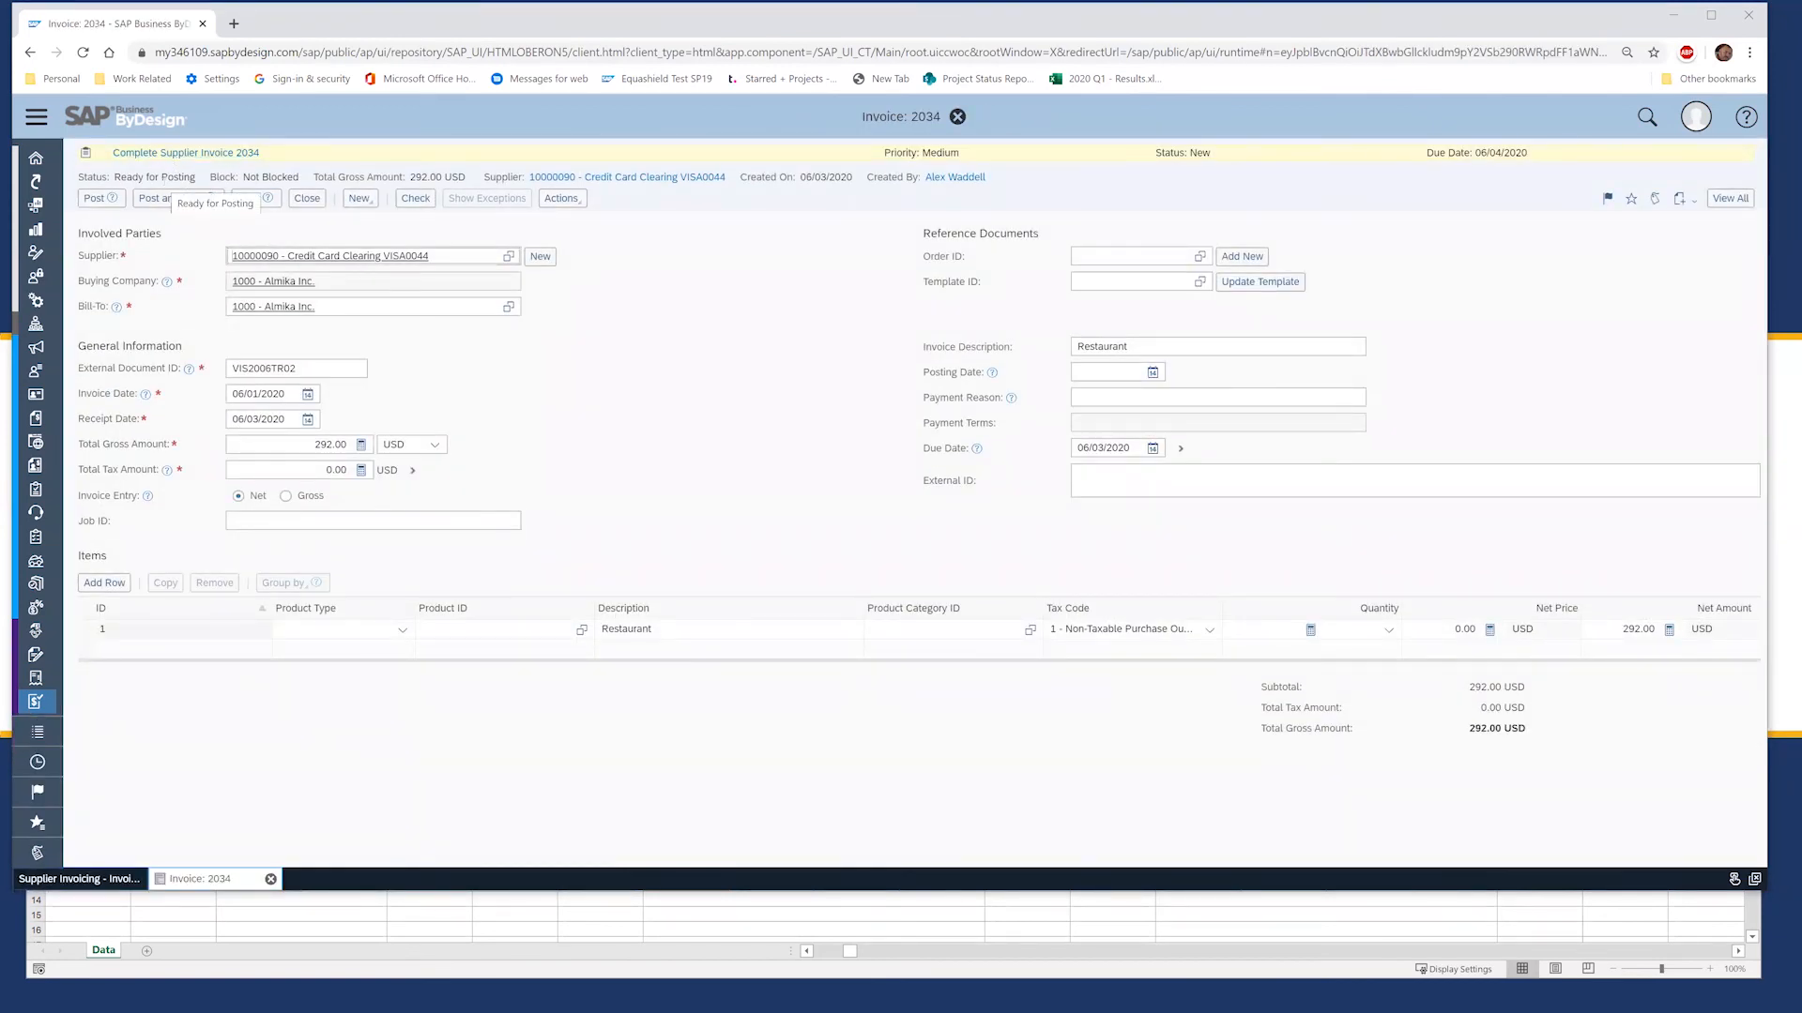
pyautogui.click(1199, 343)
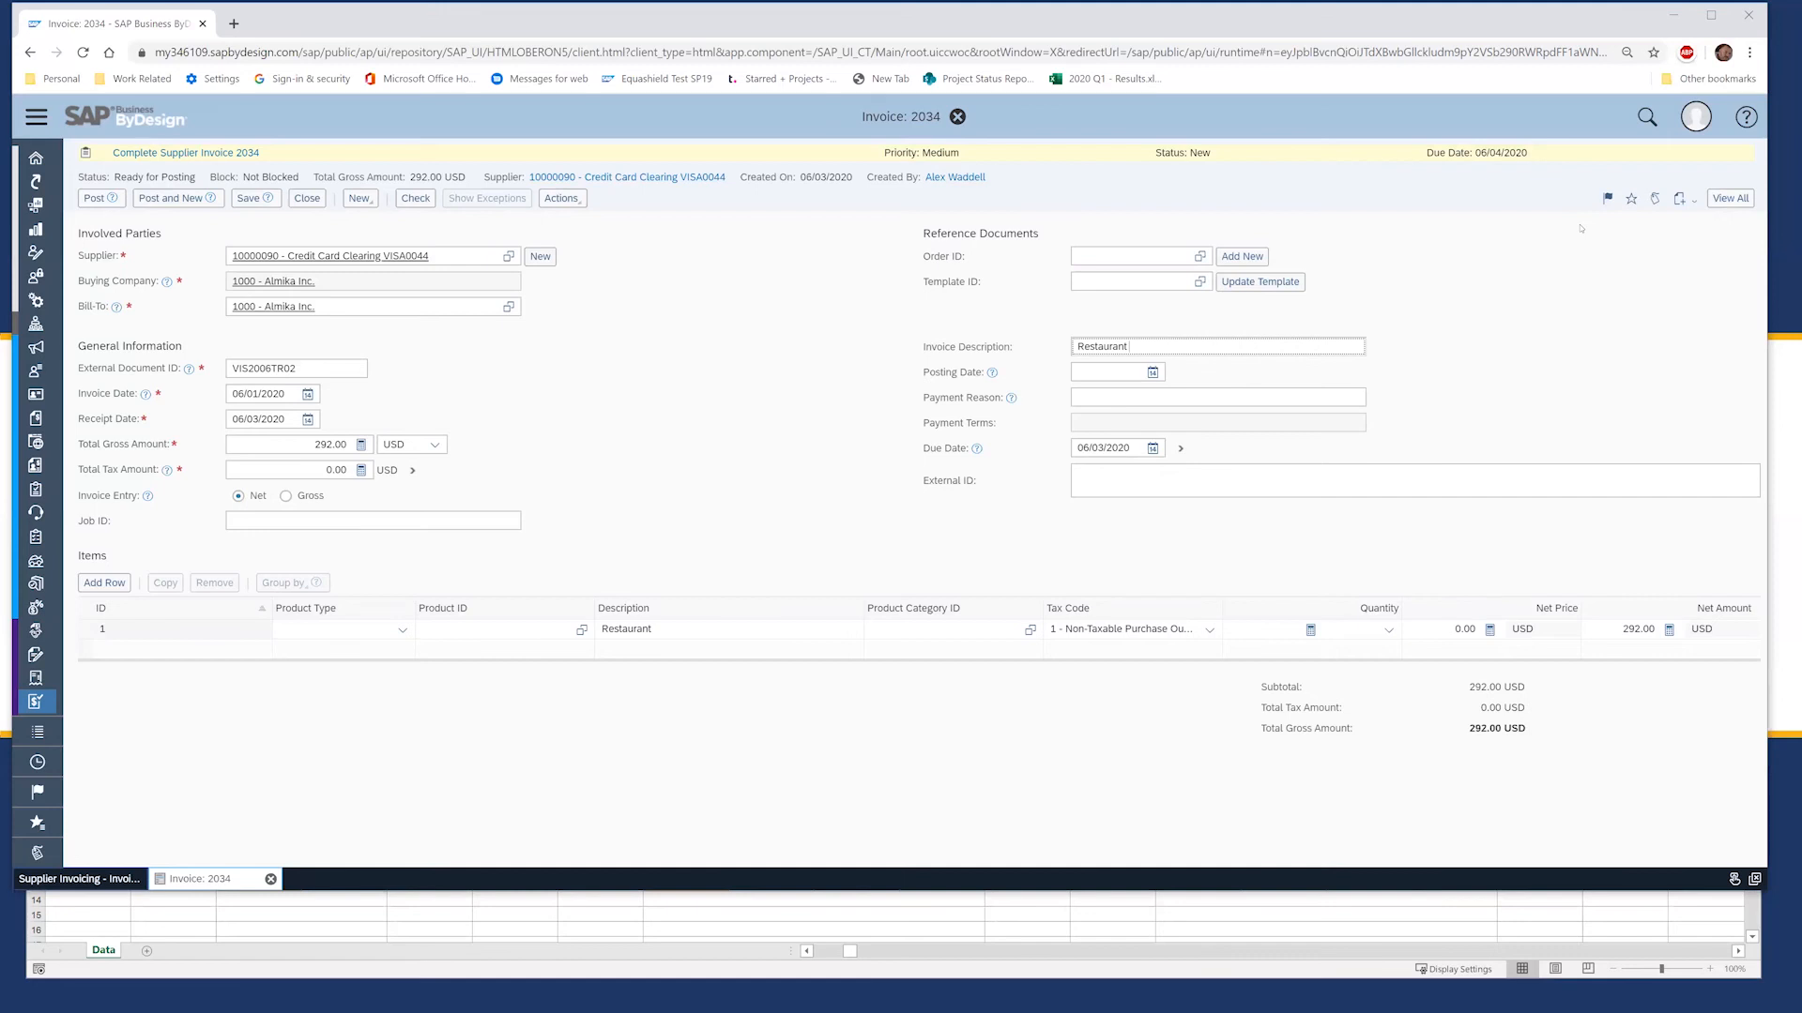
pyautogui.write('spoke to bob - what it')
pyautogui.write(' this for?')
pyautogui.click(776, 625)
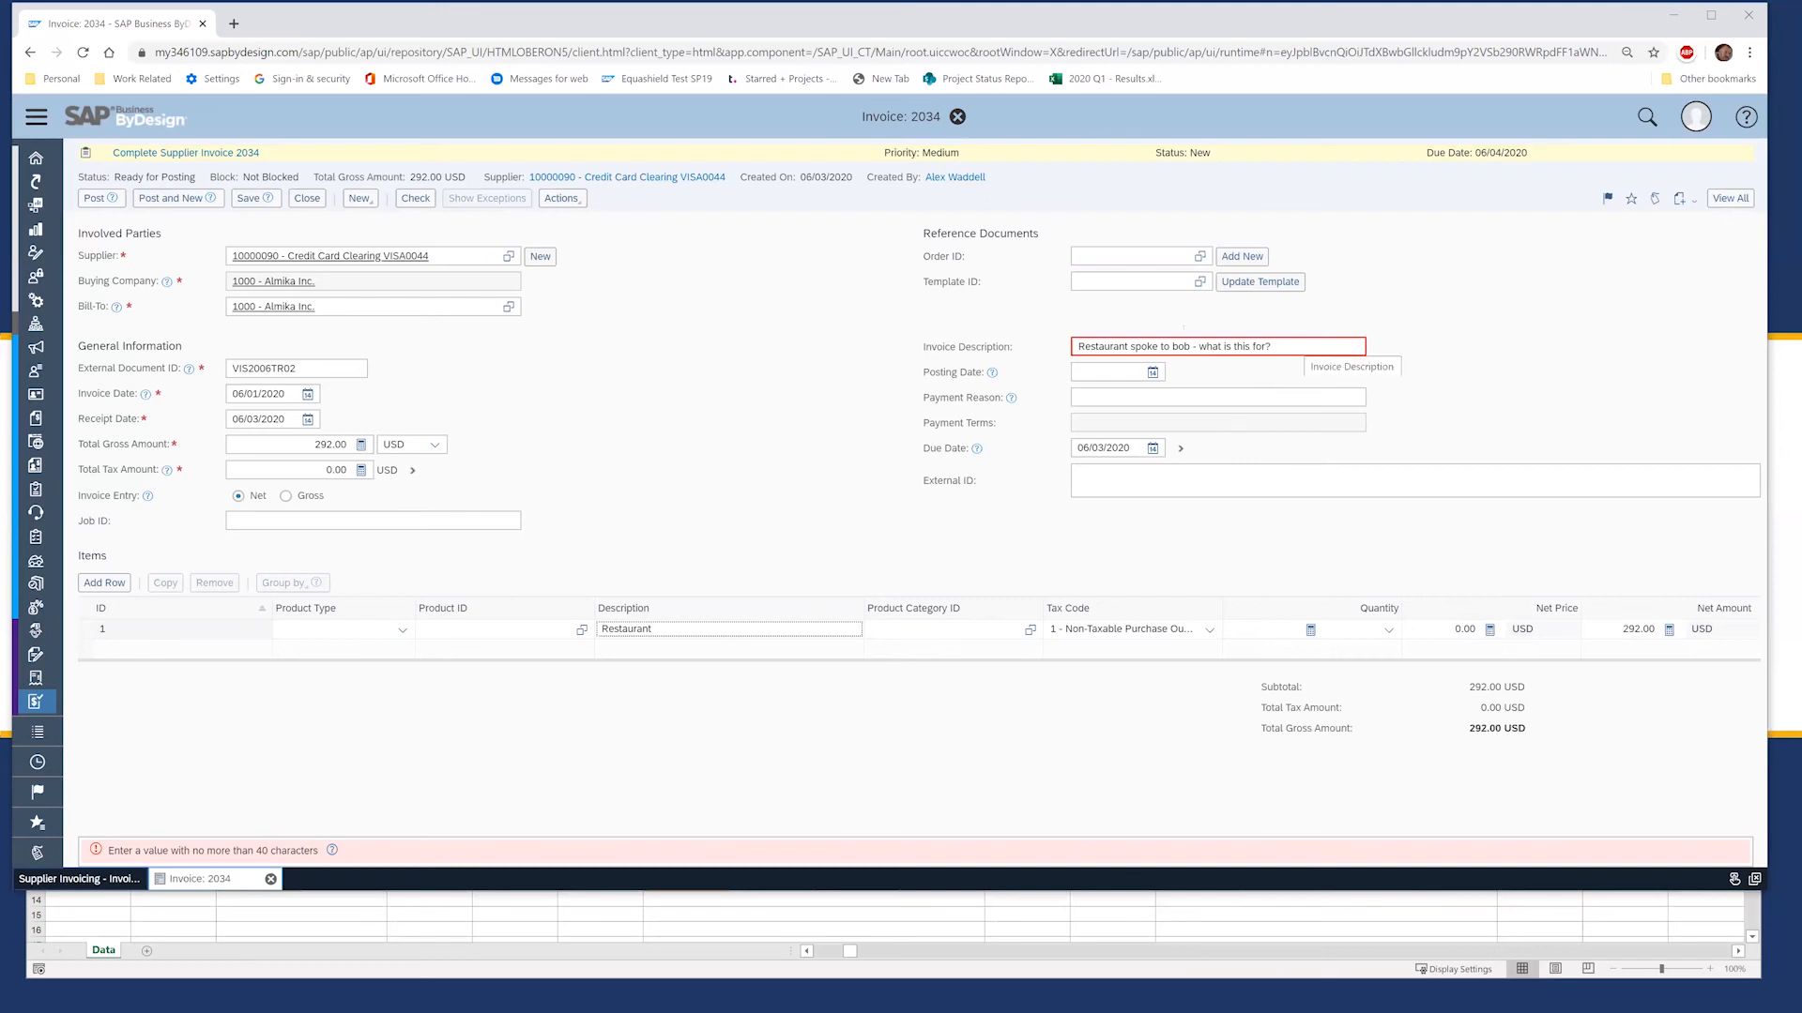
pyautogui.click(307, 198)
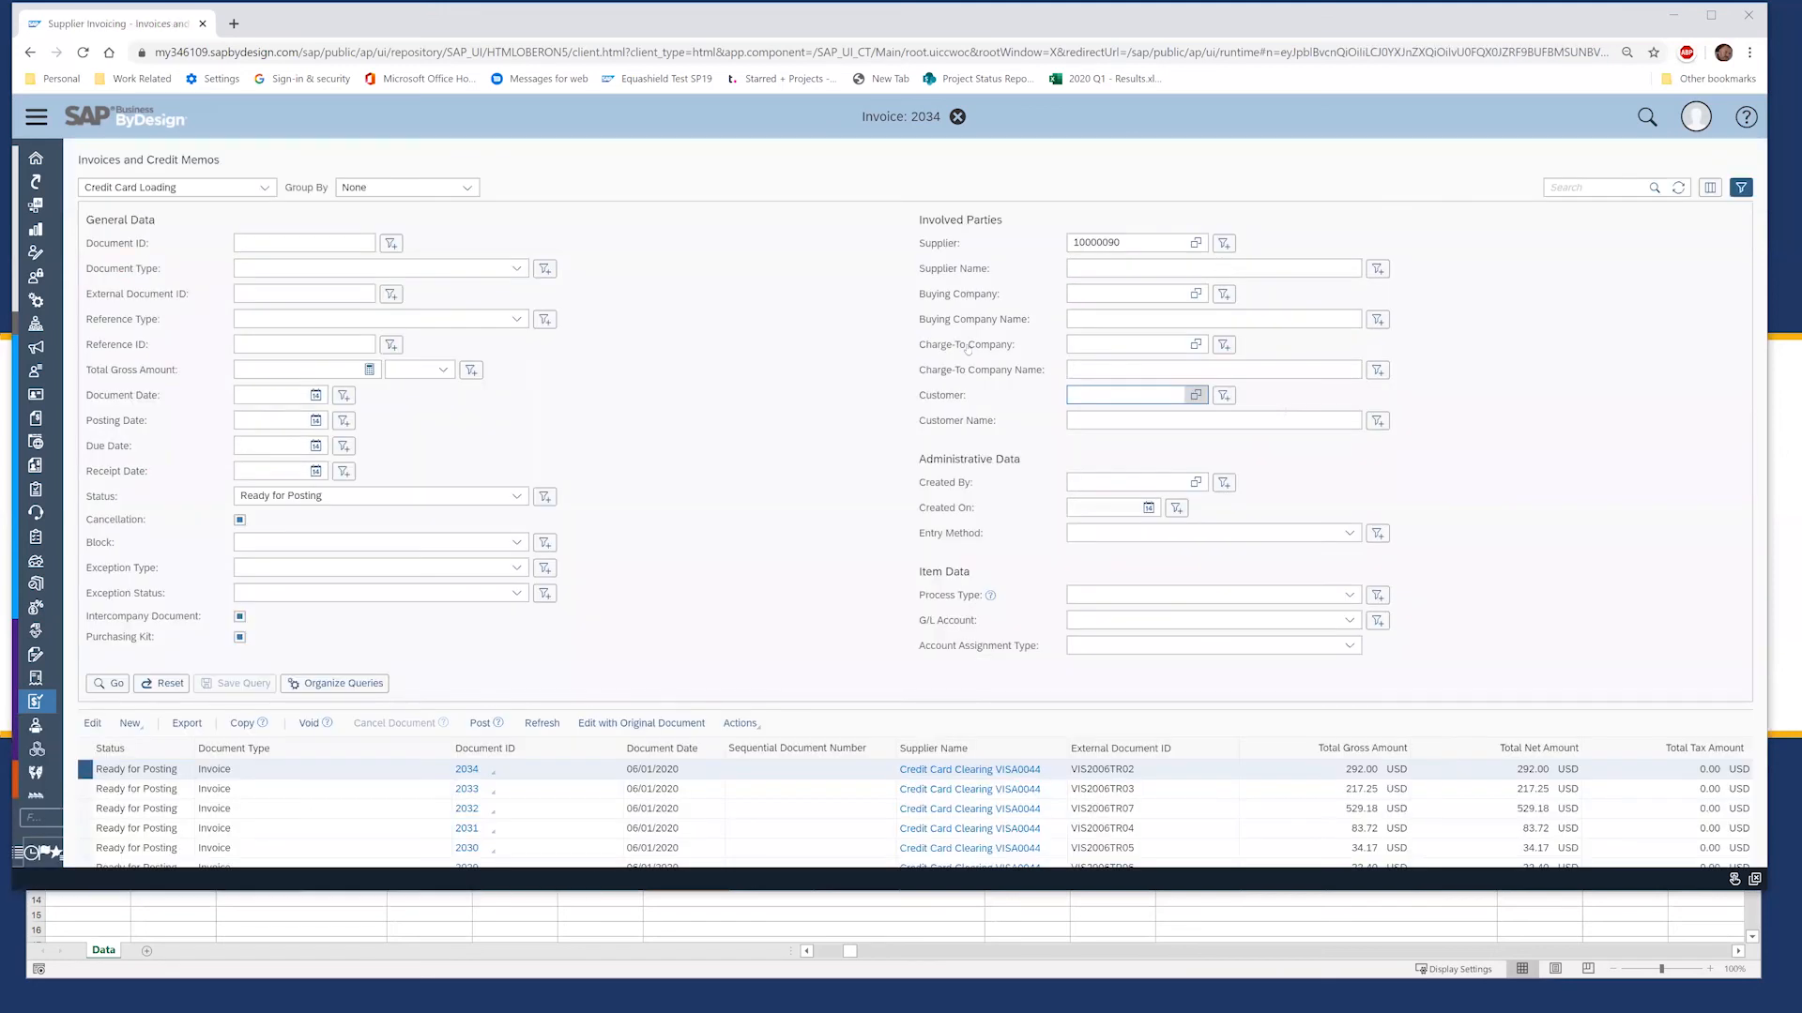
pyautogui.click(1746, 187)
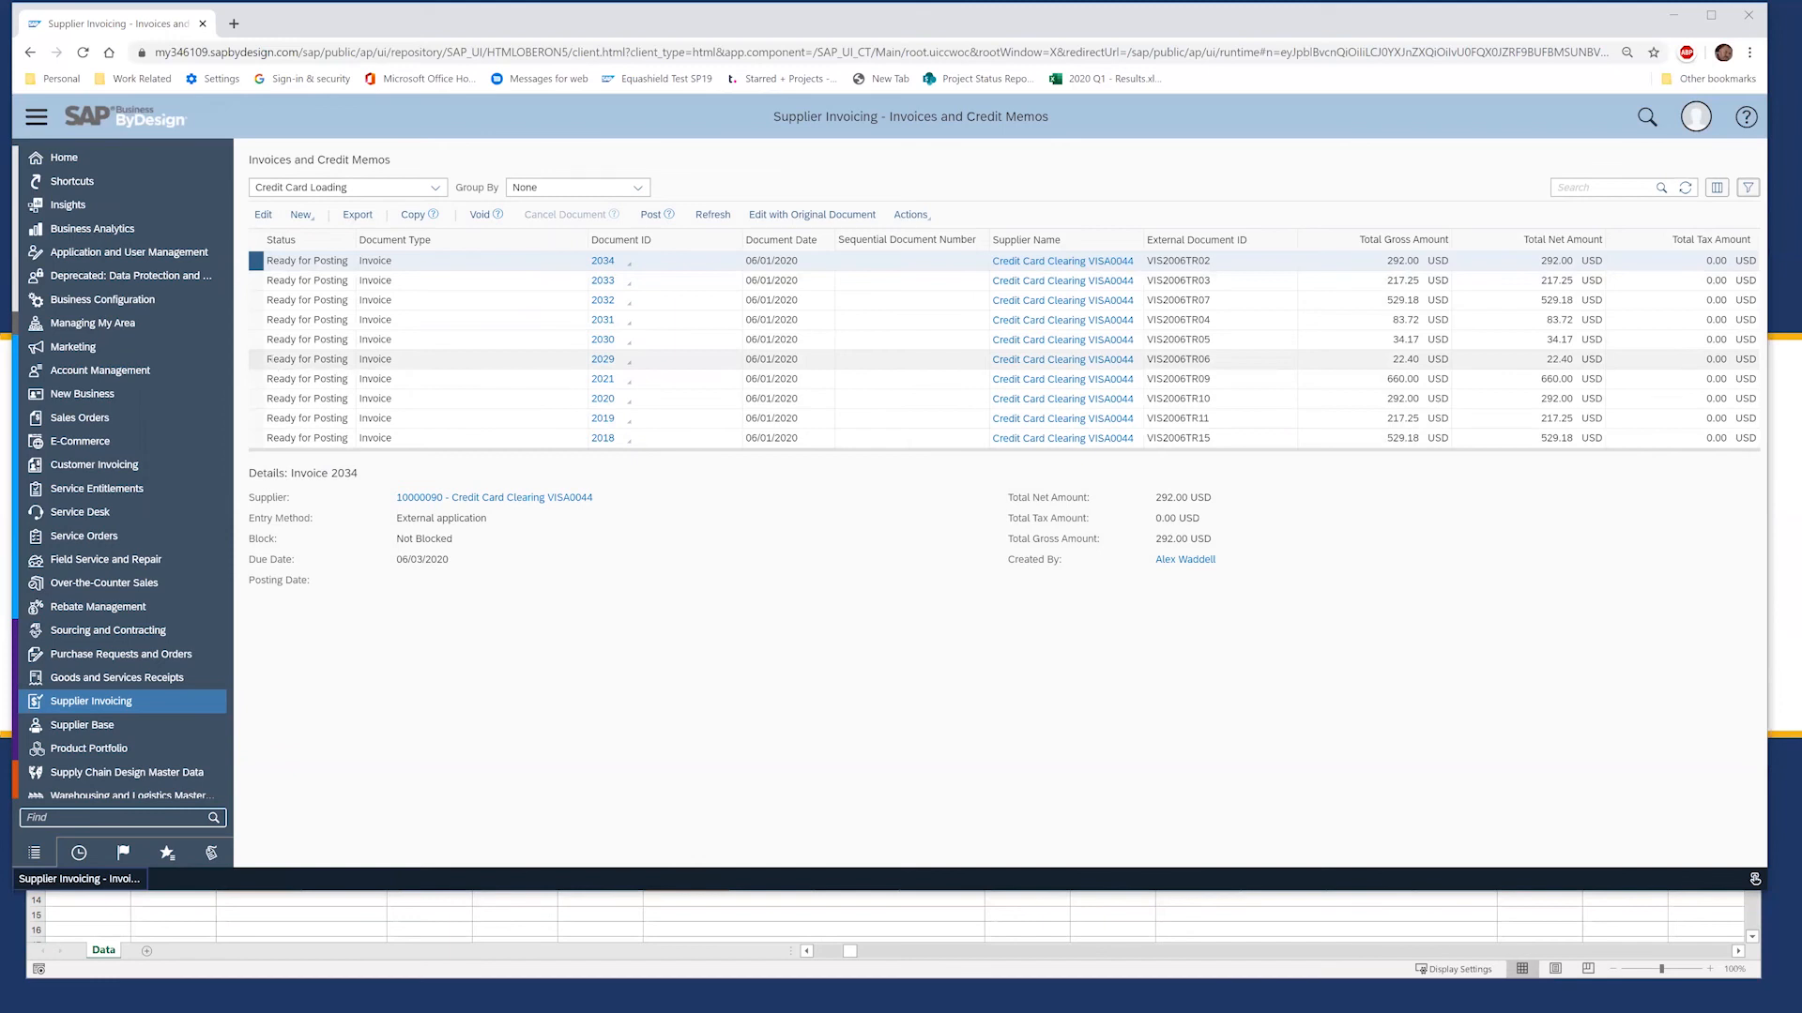
# Step: Post invoices 2034 through 2029 together, then open the Credit Card Clearing VISA0044 supplier record
pyautogui.keyDown('shift'); pyautogui.click(309, 359); pyautogui.keyUp('shift')
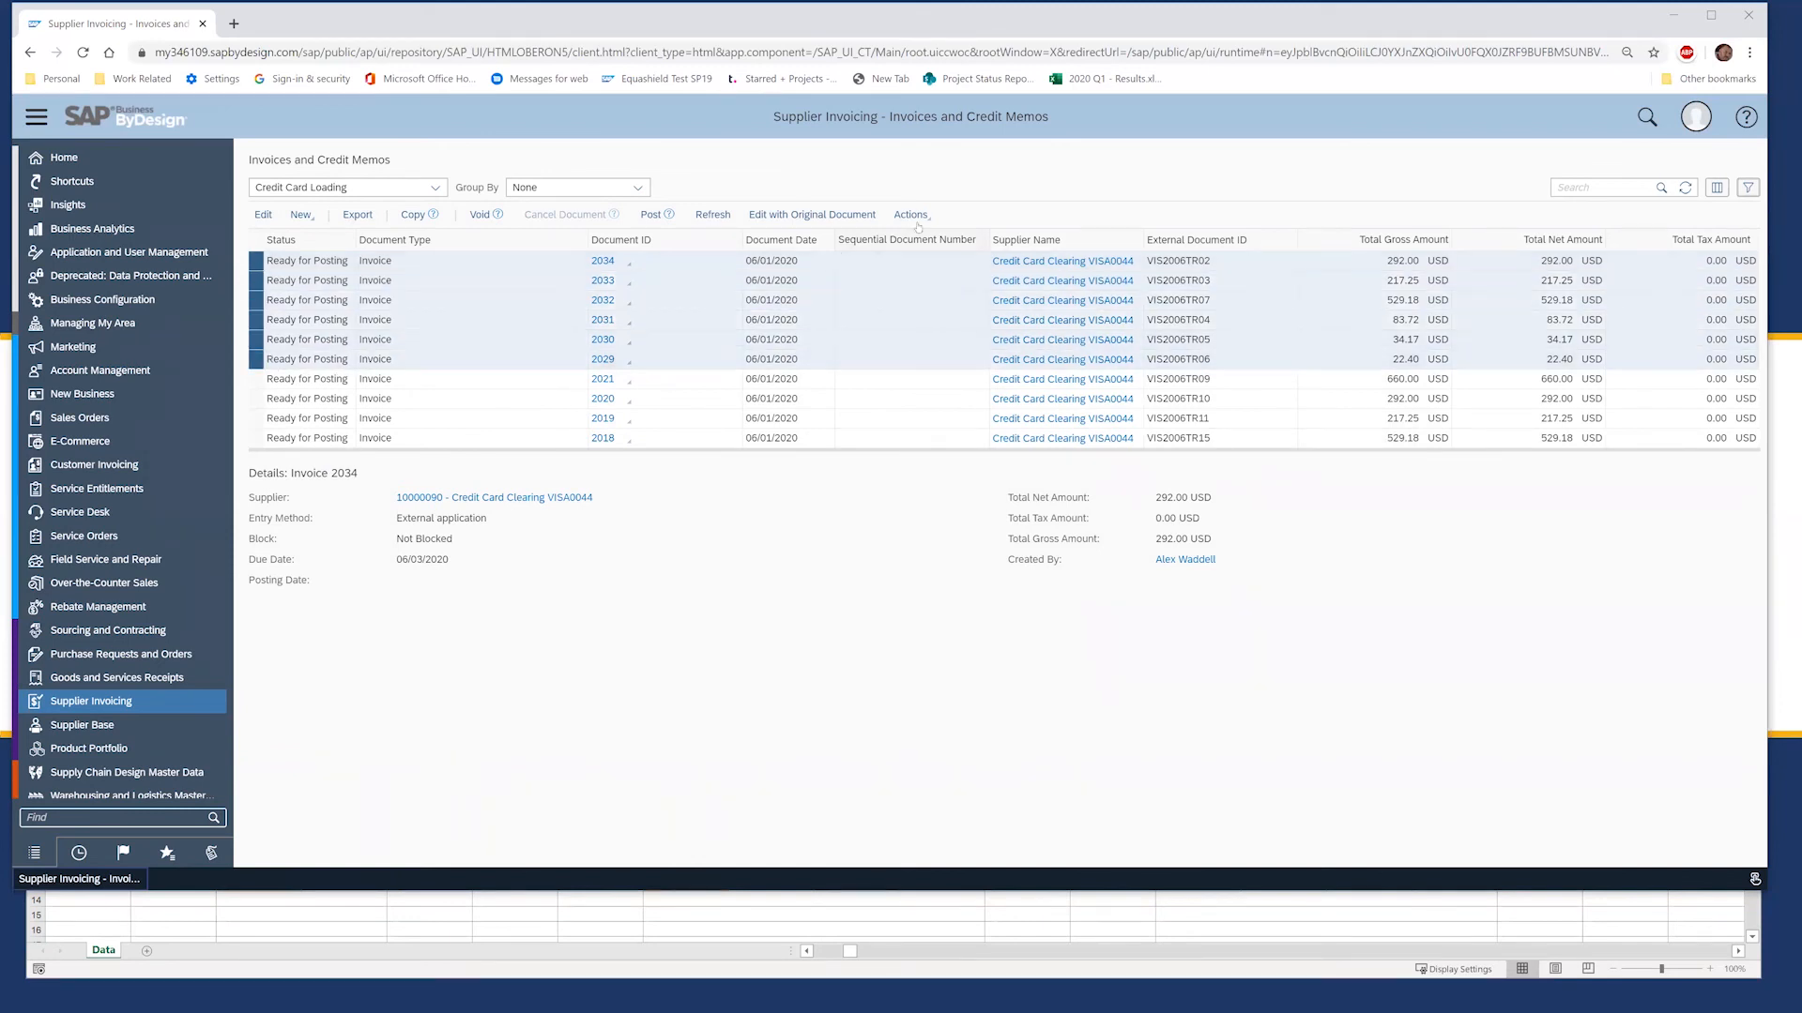
pyautogui.click(649, 215)
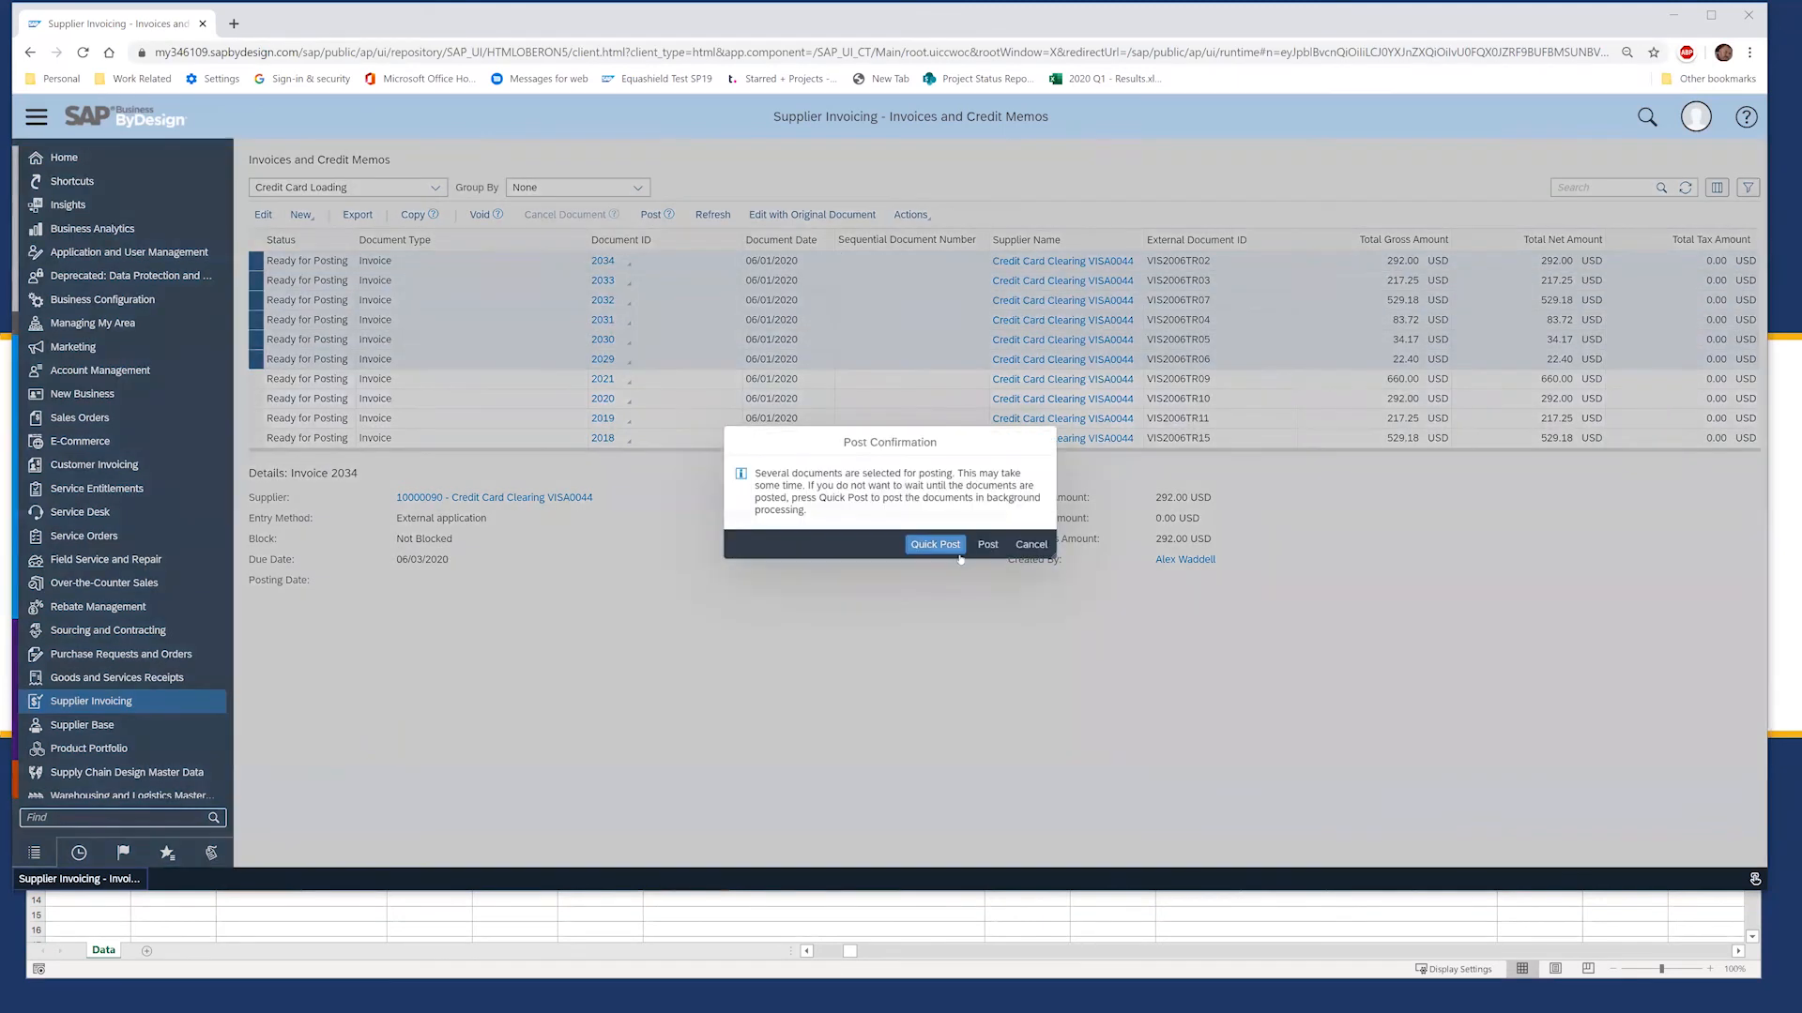
pyautogui.click(990, 545)
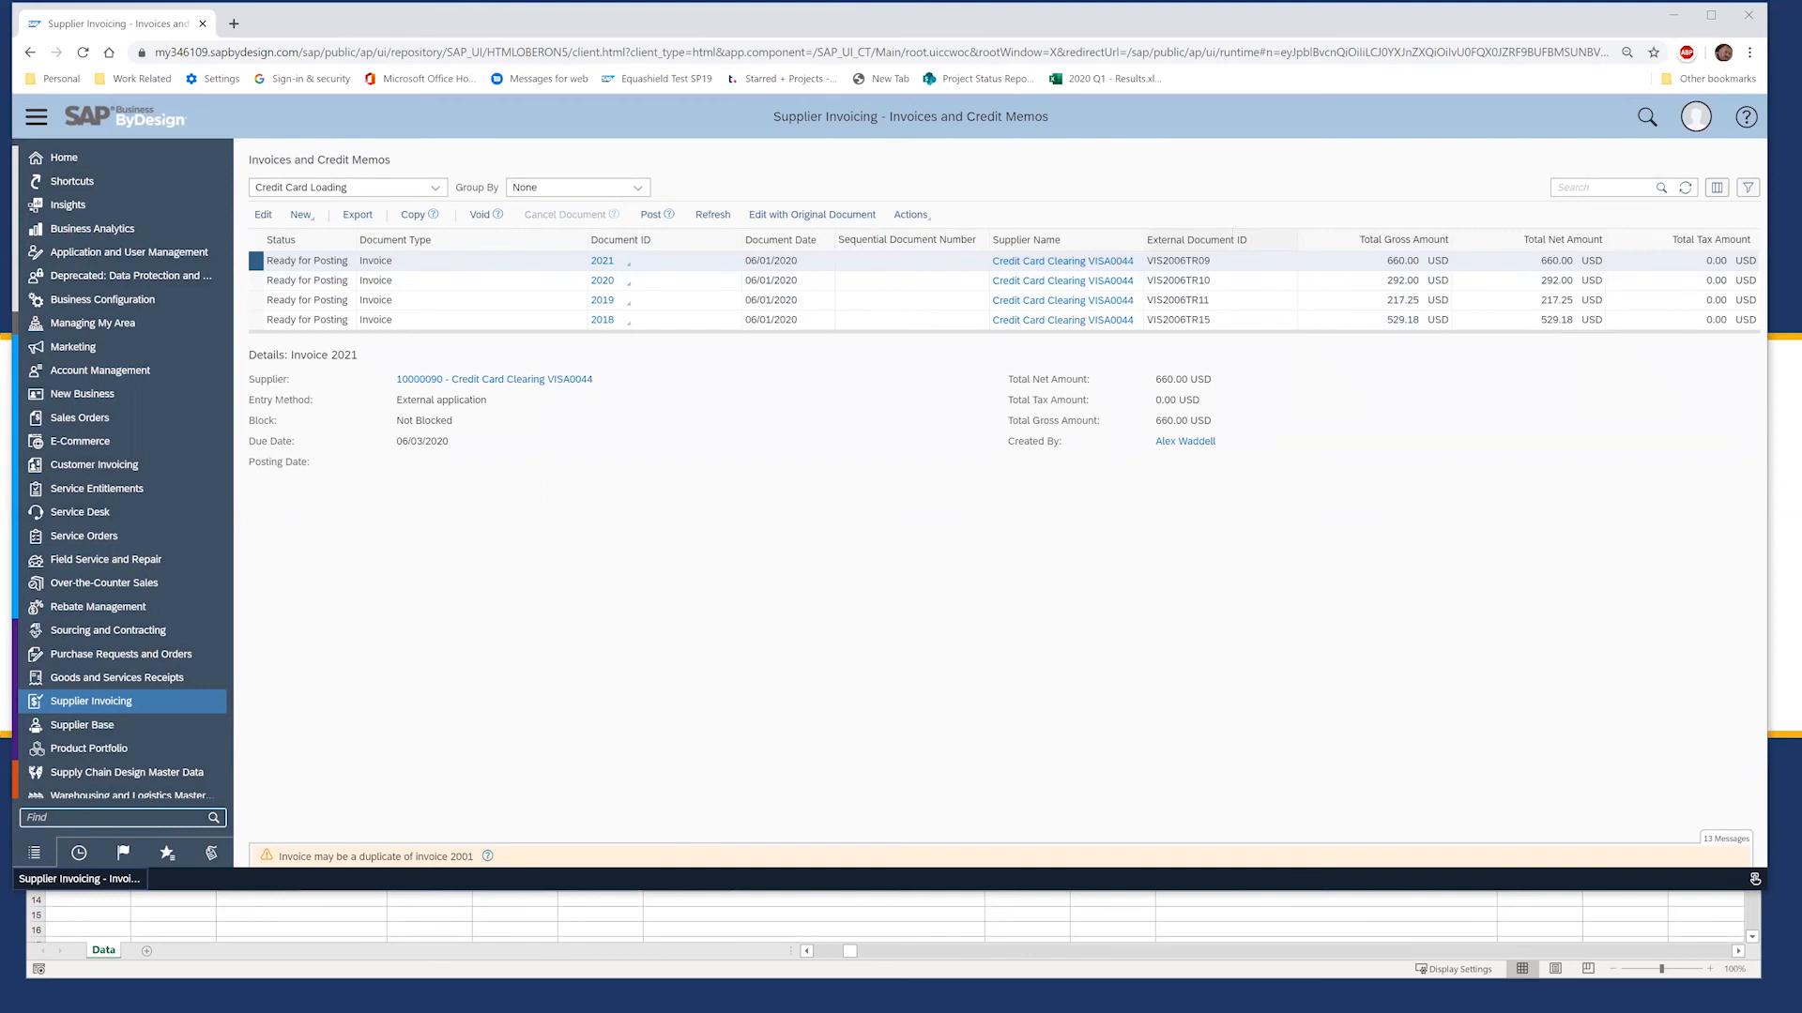
pyautogui.click(1074, 261)
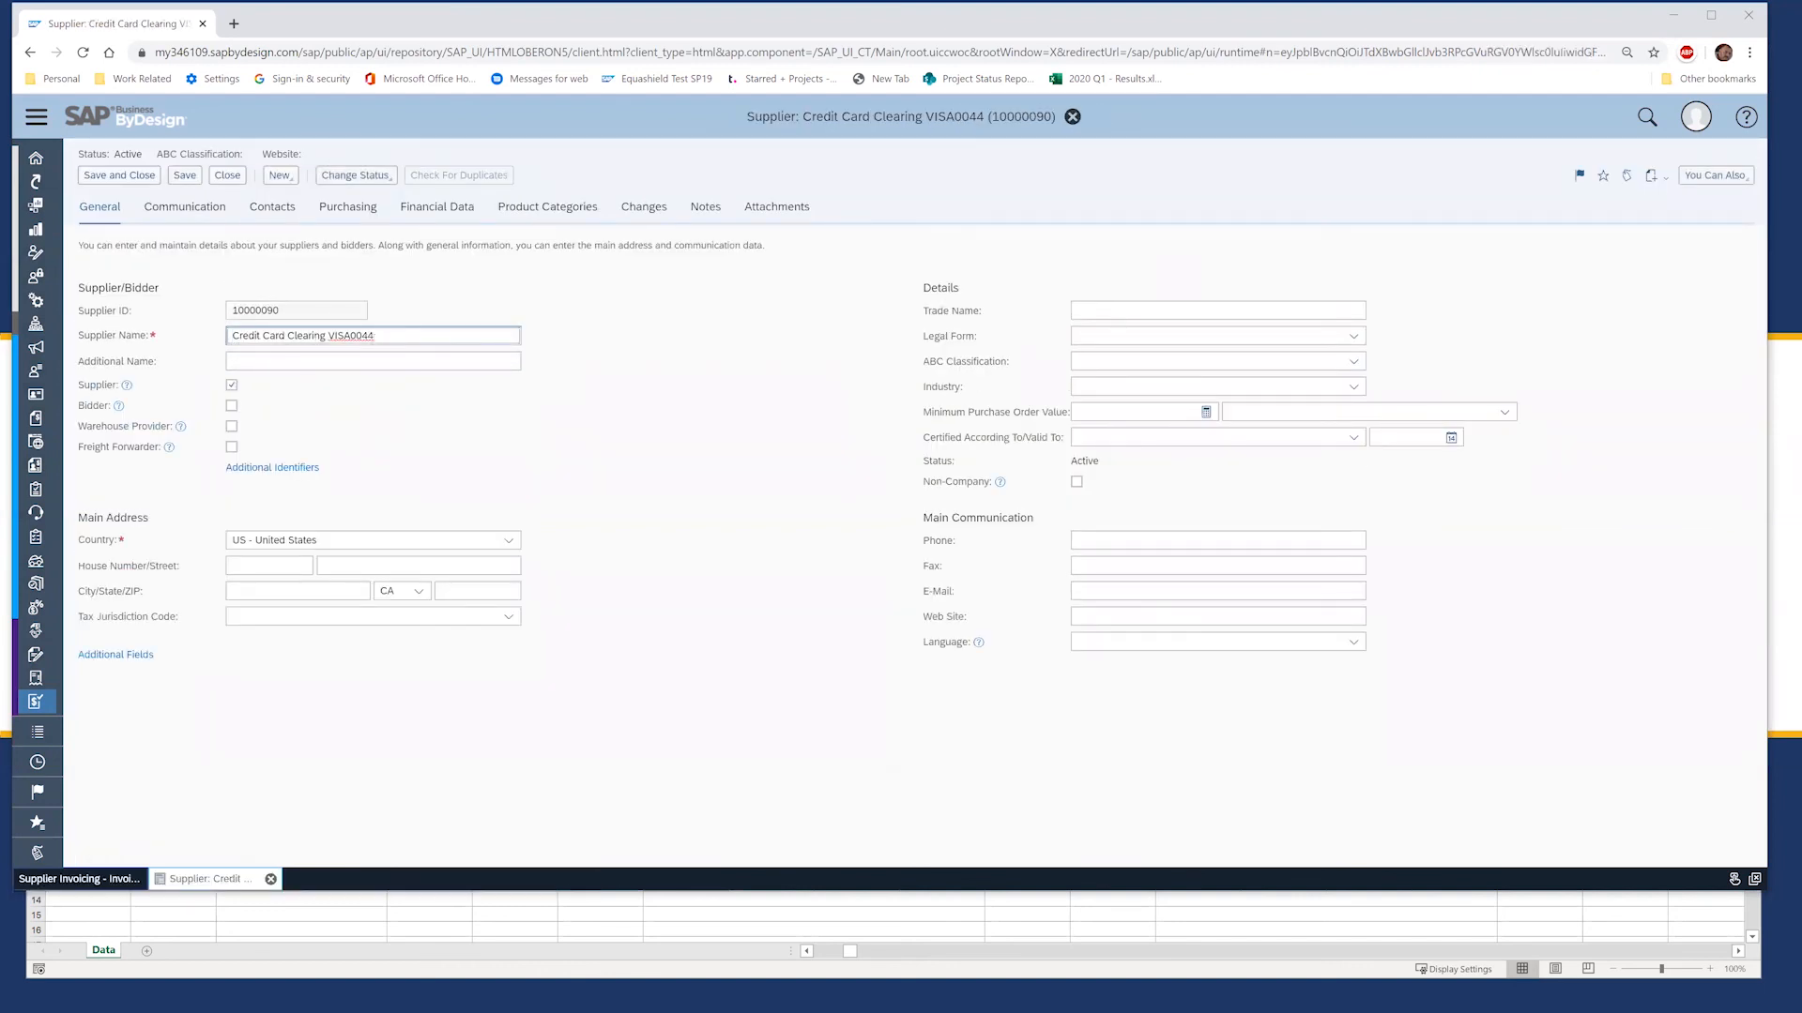
# Step: Review VISA0044's payment data, keep account determination group Domestic, affiliated, and close the supplier
pyautogui.doubleClick(332, 336)
pyautogui.click(431, 208)
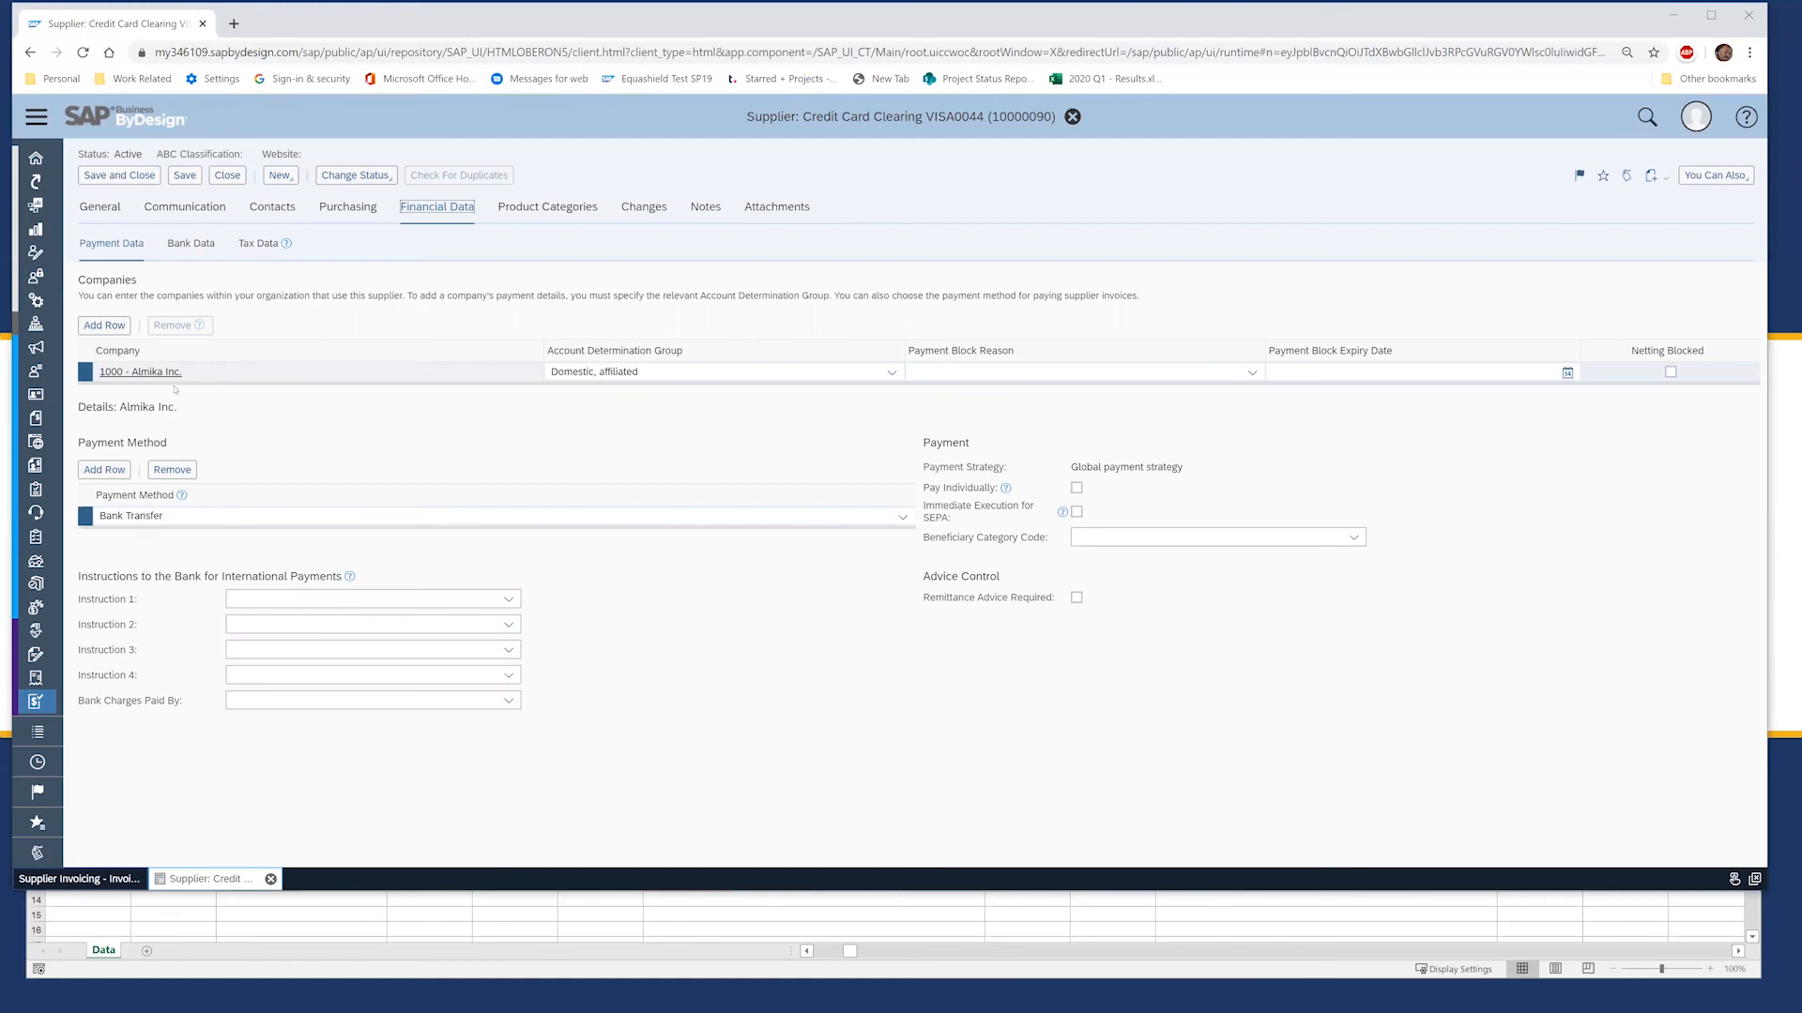
pyautogui.click(891, 373)
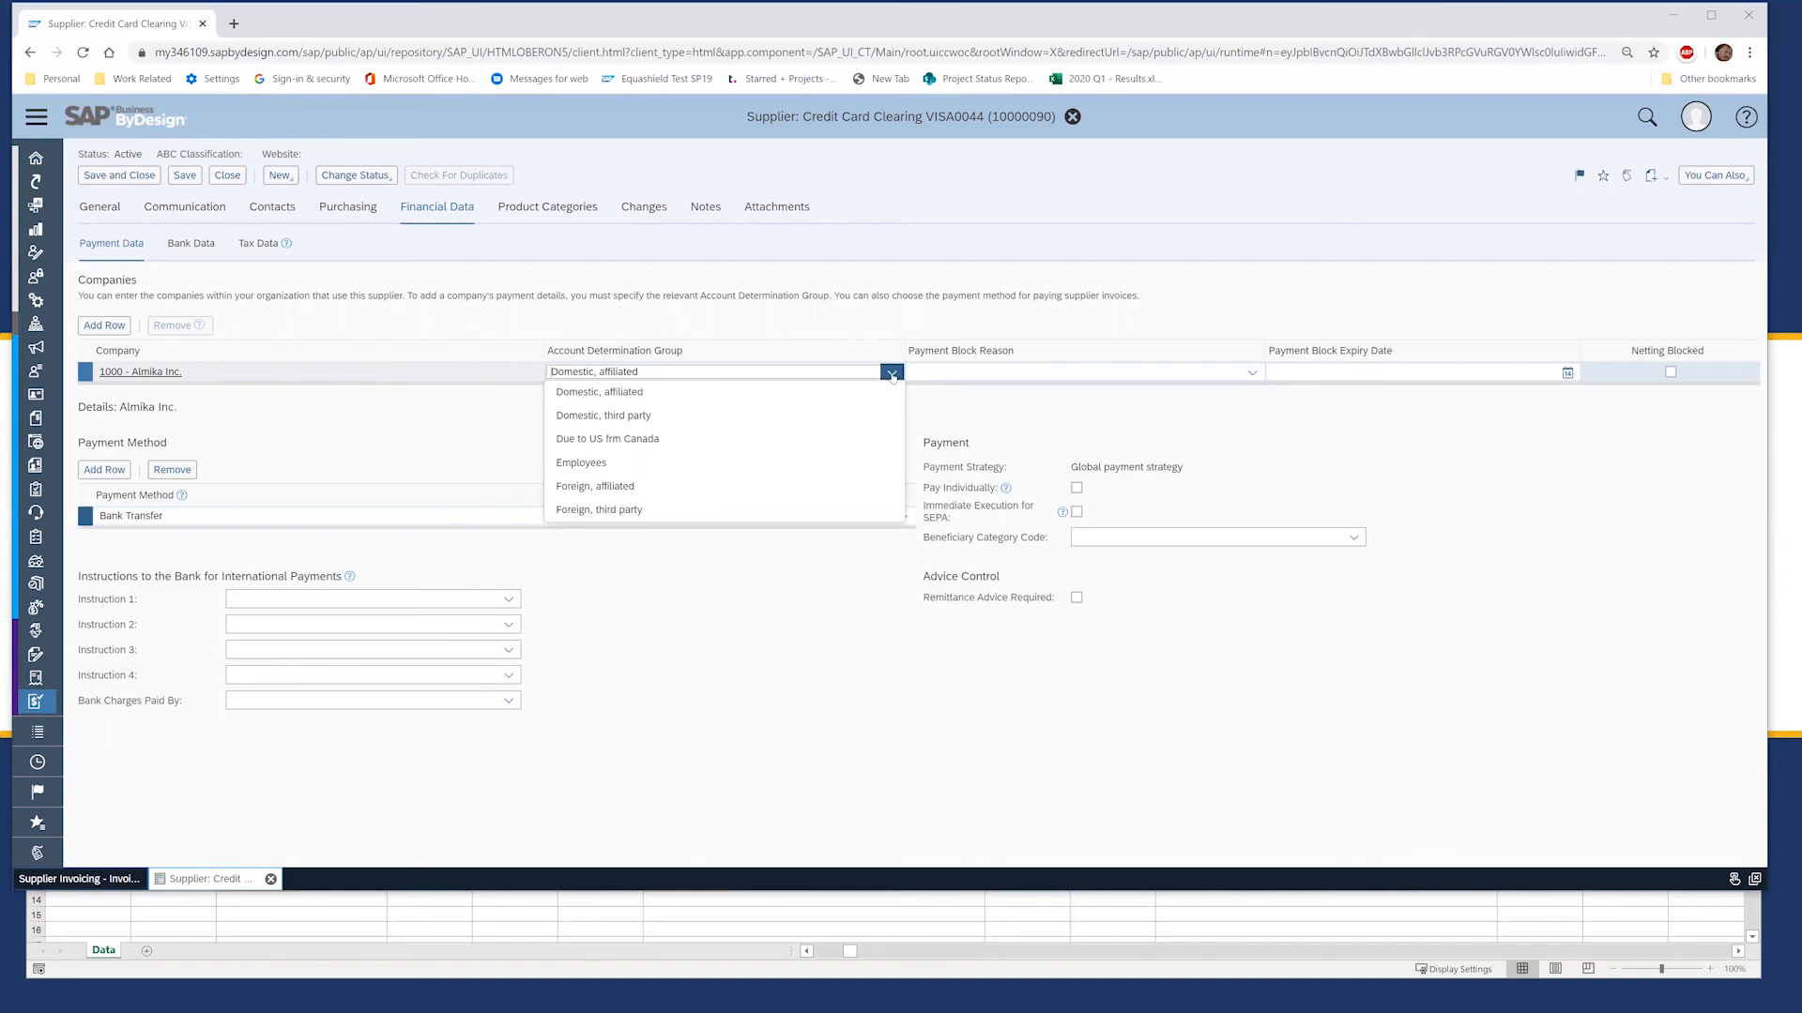
pyautogui.click(808, 324)
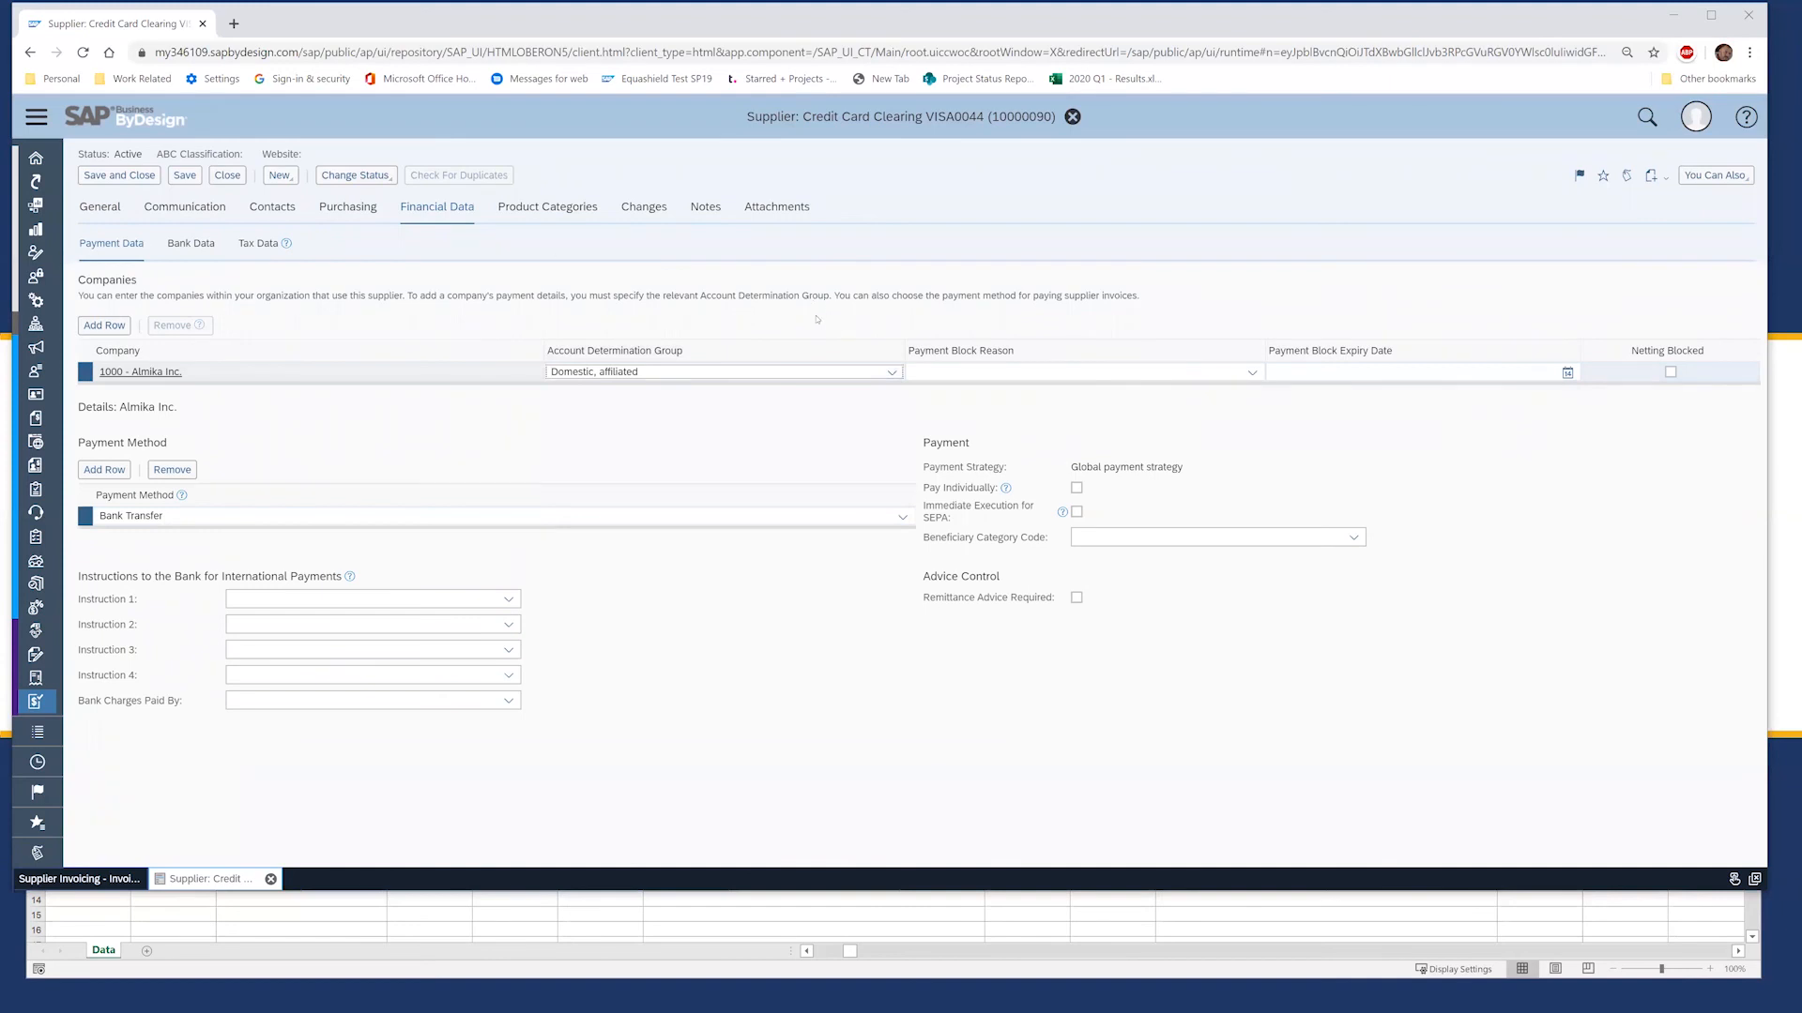
pyautogui.click(227, 176)
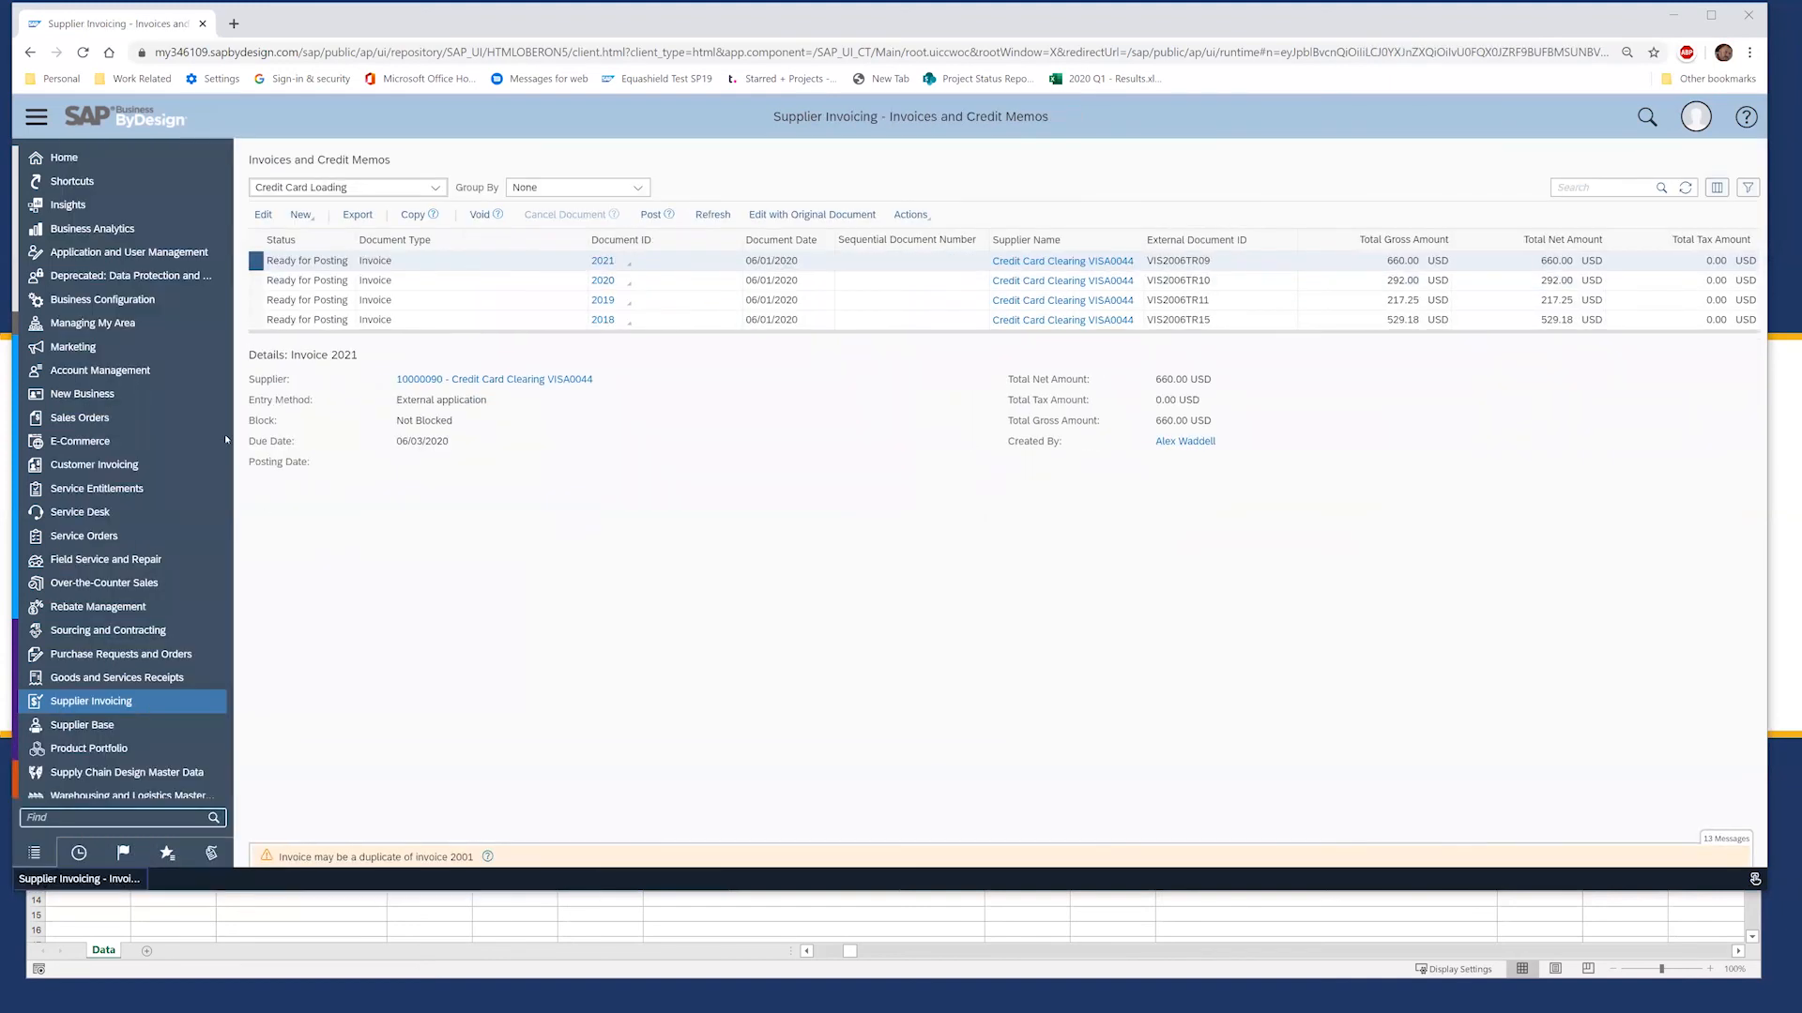
# Step: Go to Liquidity Management's Bank Statements list from the left navigation
pyautogui.scroll(-3, 143, 425)
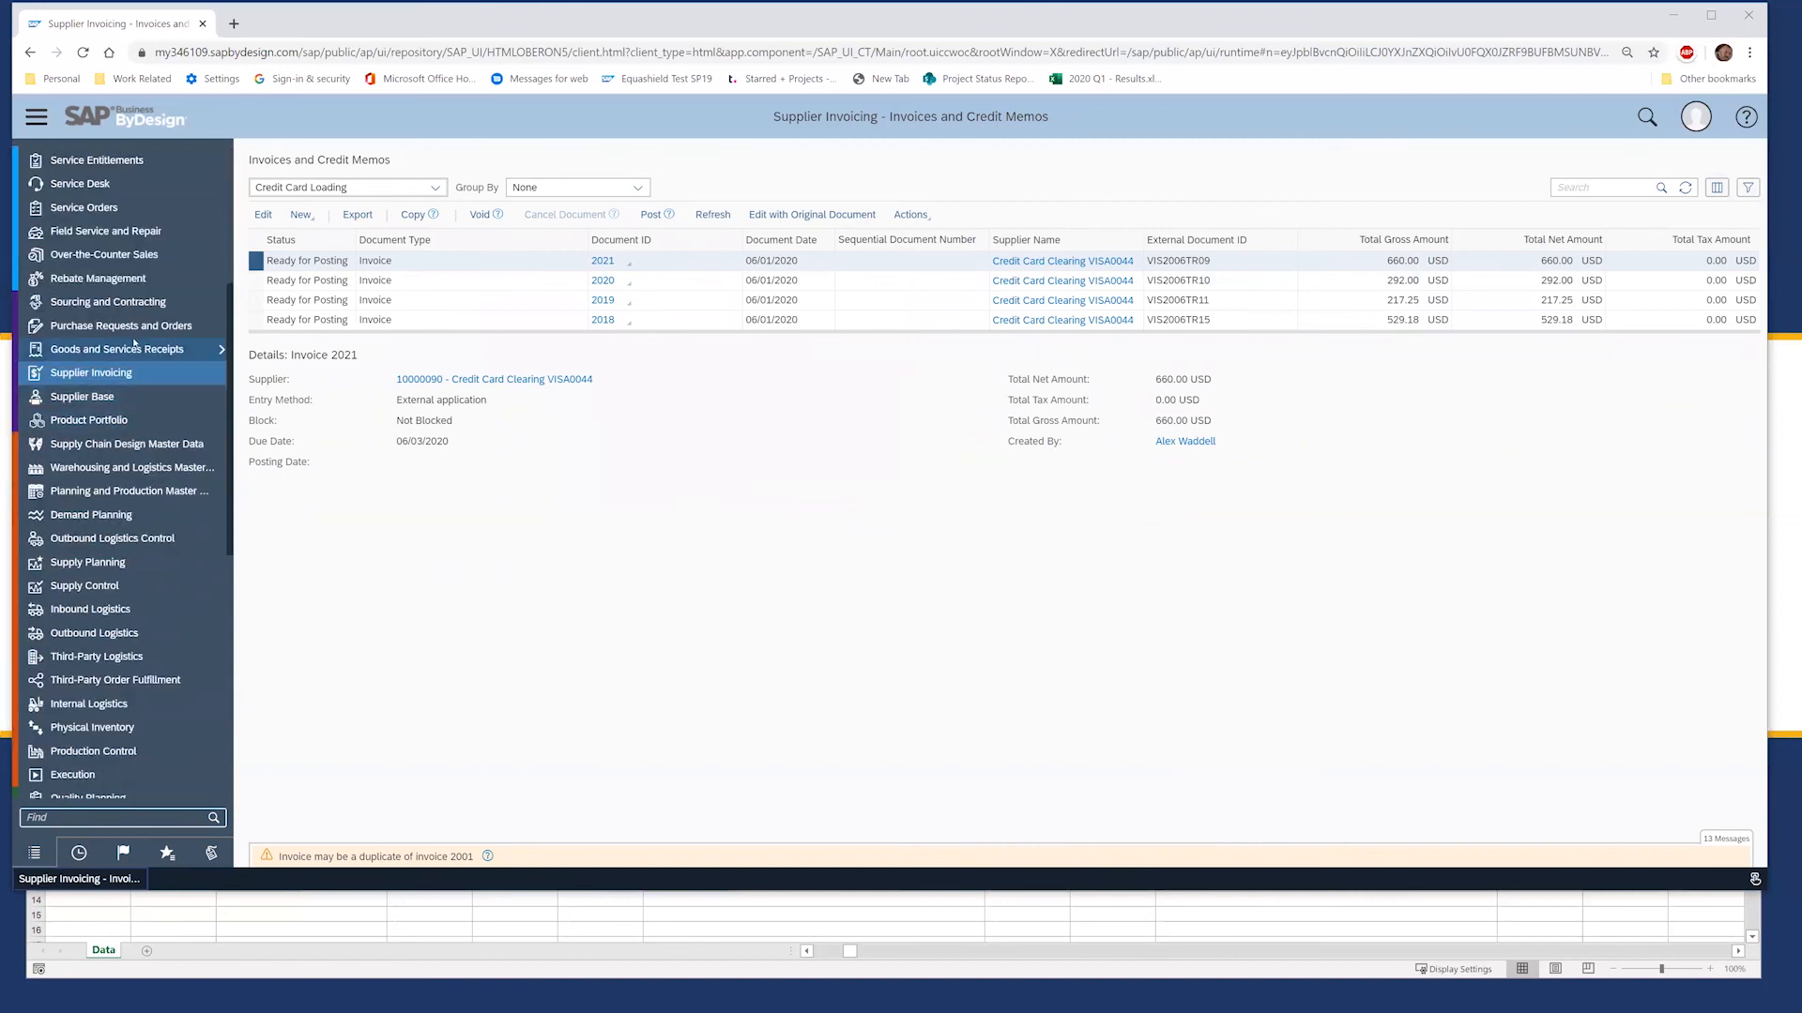
pyautogui.scroll(-5, 132, 417)
pyautogui.scroll(-1, 65, 318)
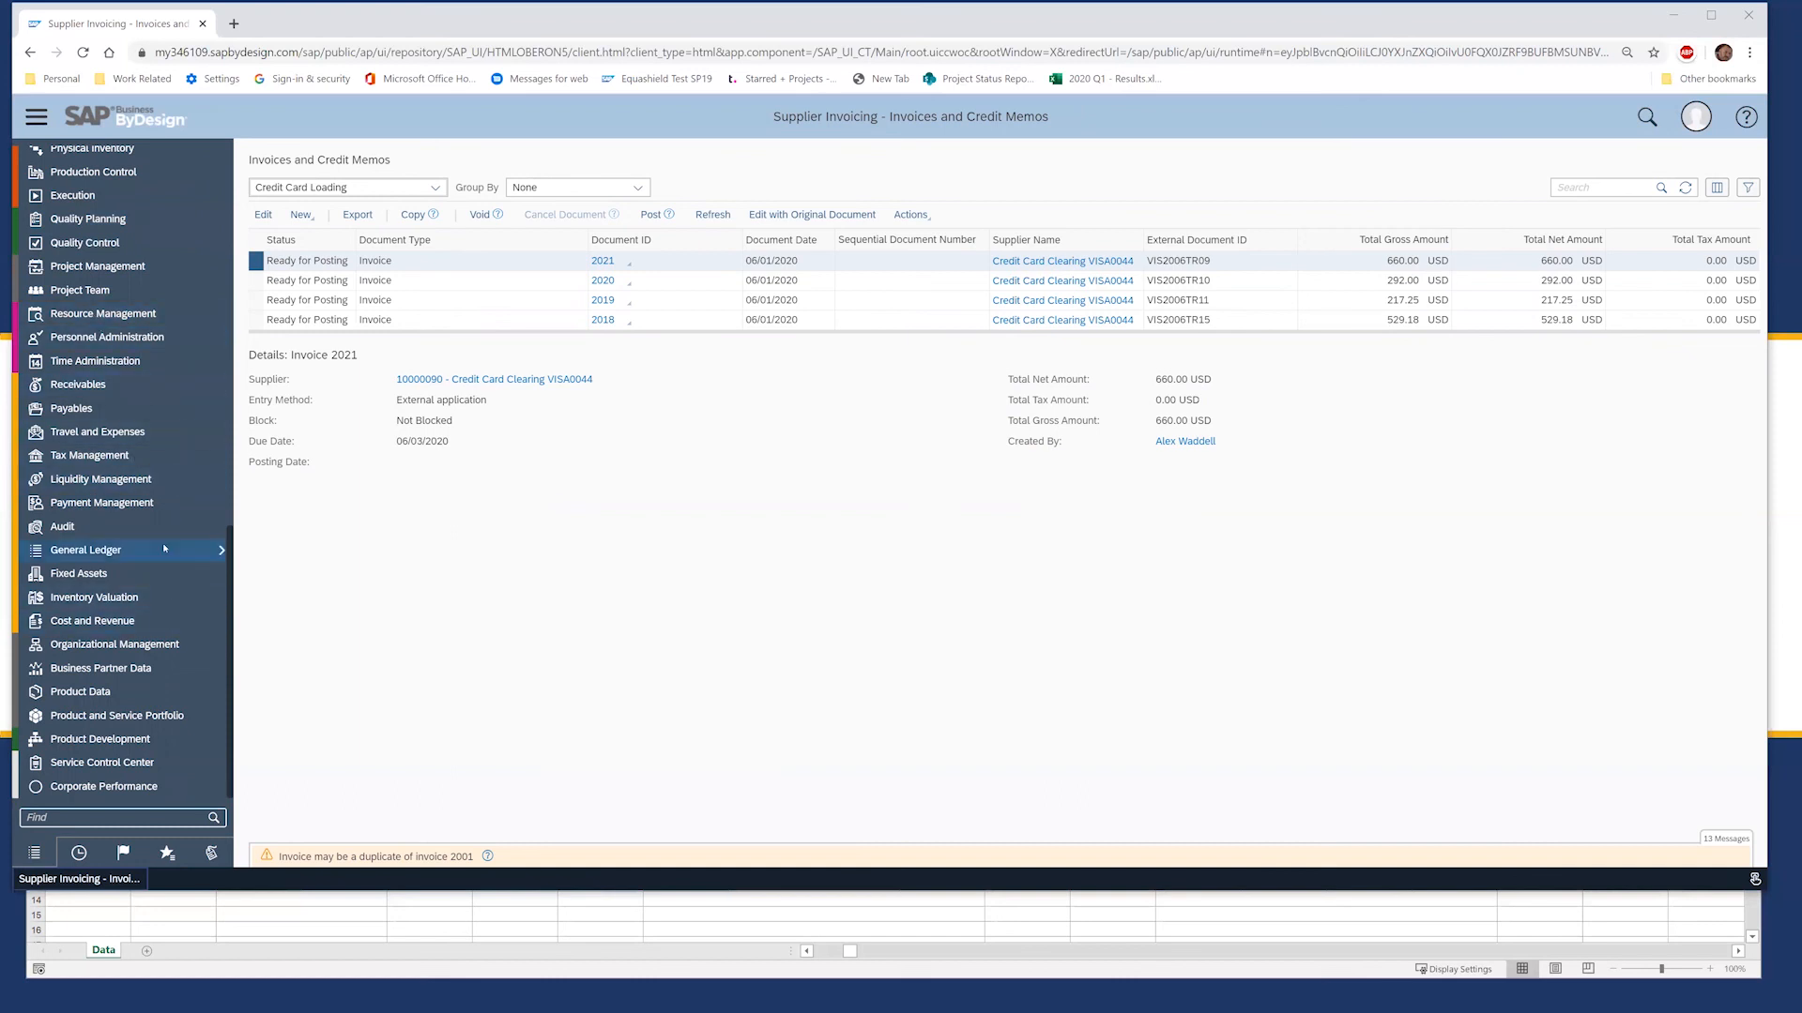
pyautogui.moveTo(162, 480)
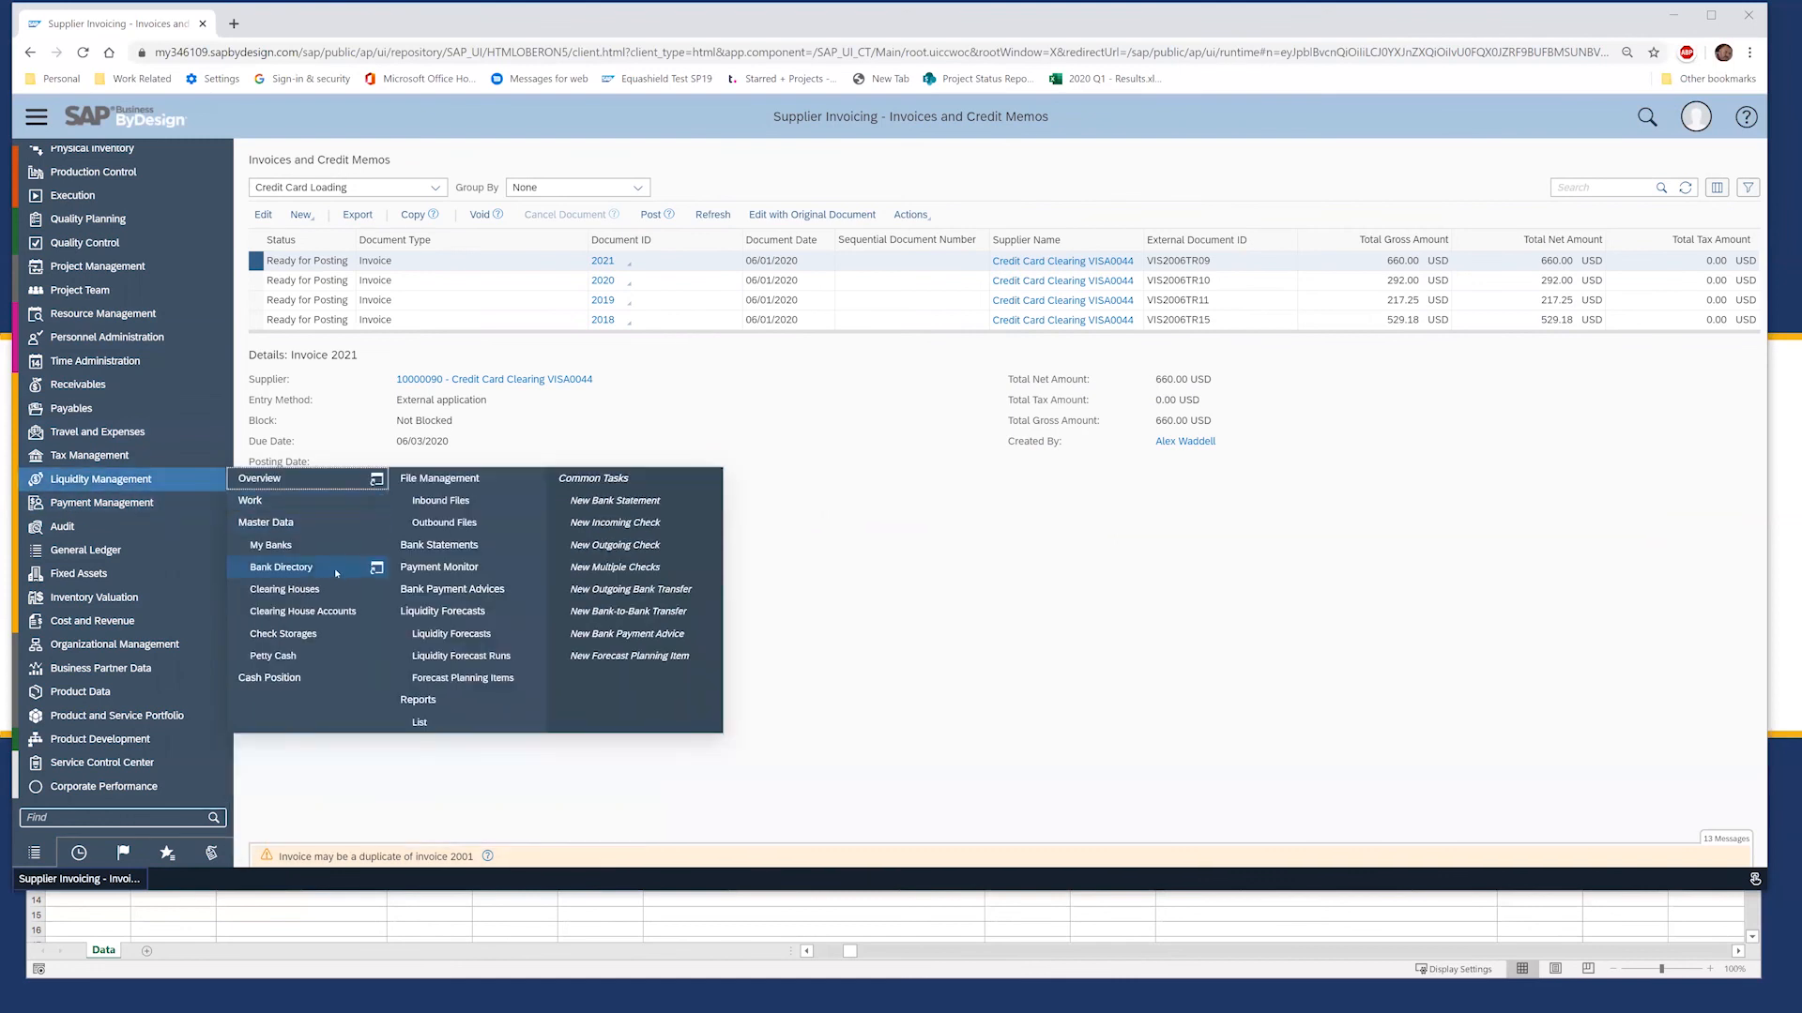
pyautogui.click(439, 546)
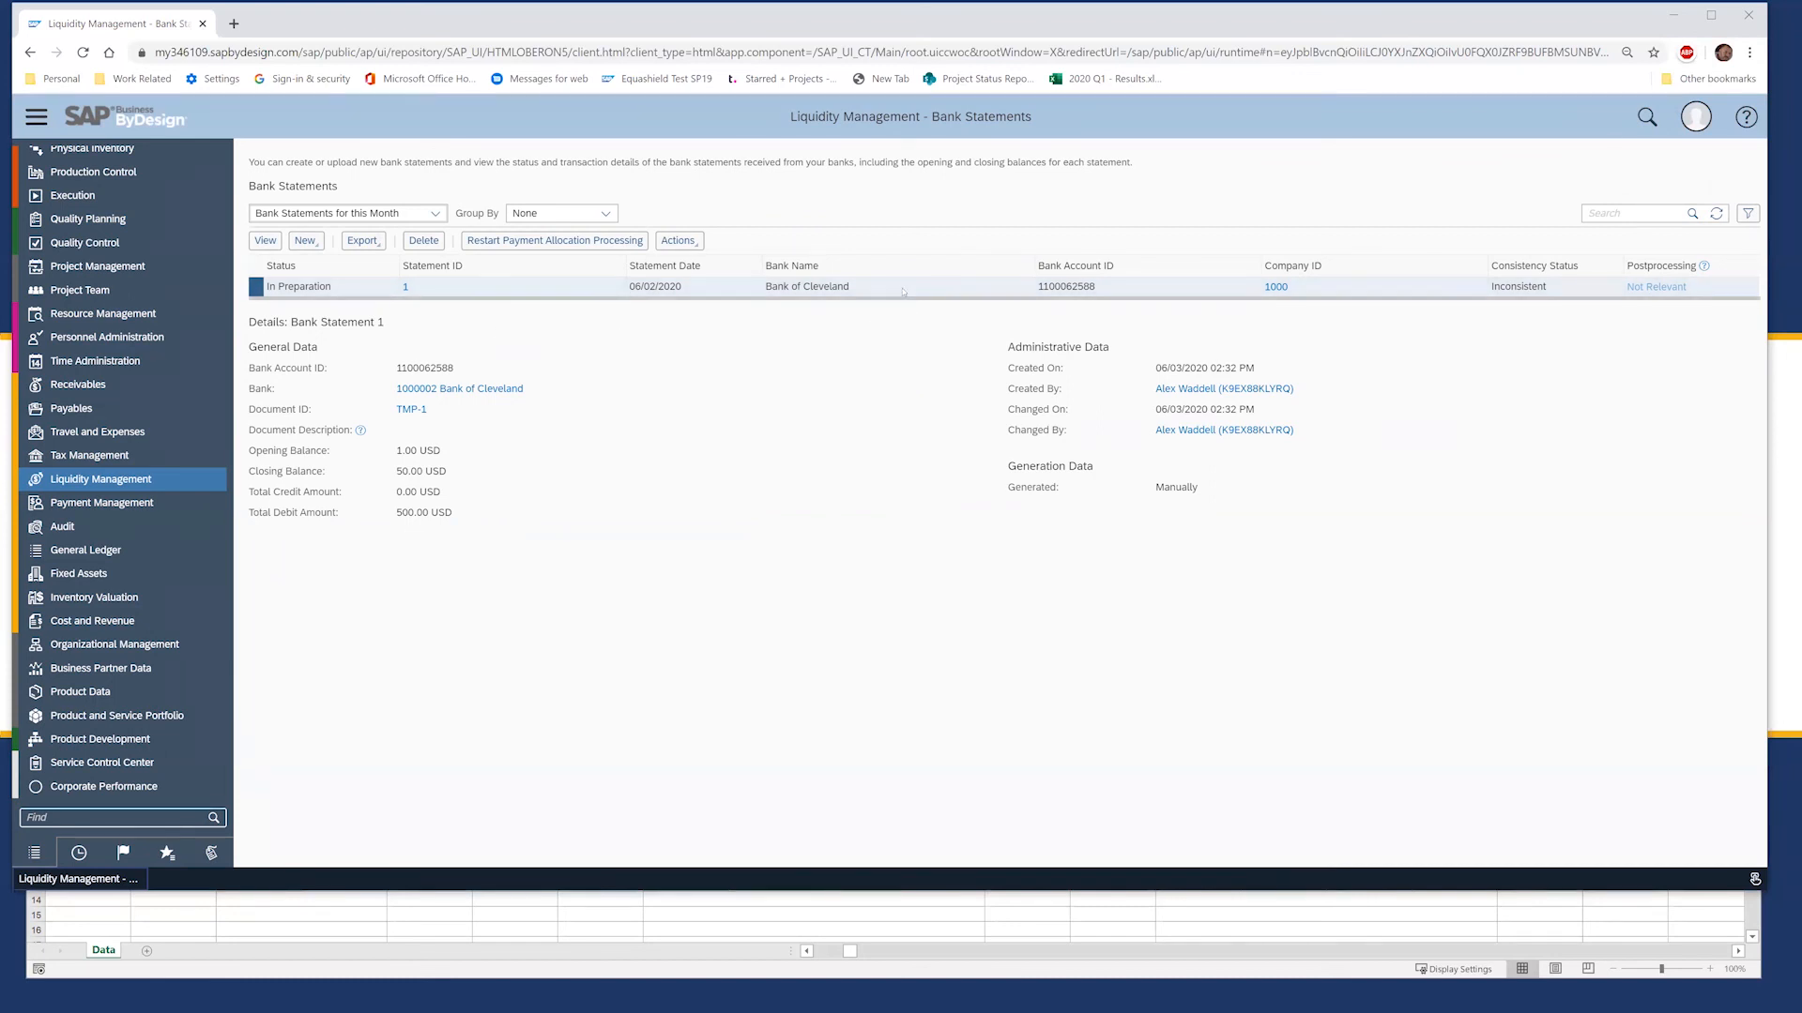
# Step: Open bank statement 1, advance to Create and Edit Items, and allocate the 500.00 credit card payment
pyautogui.click(266, 244)
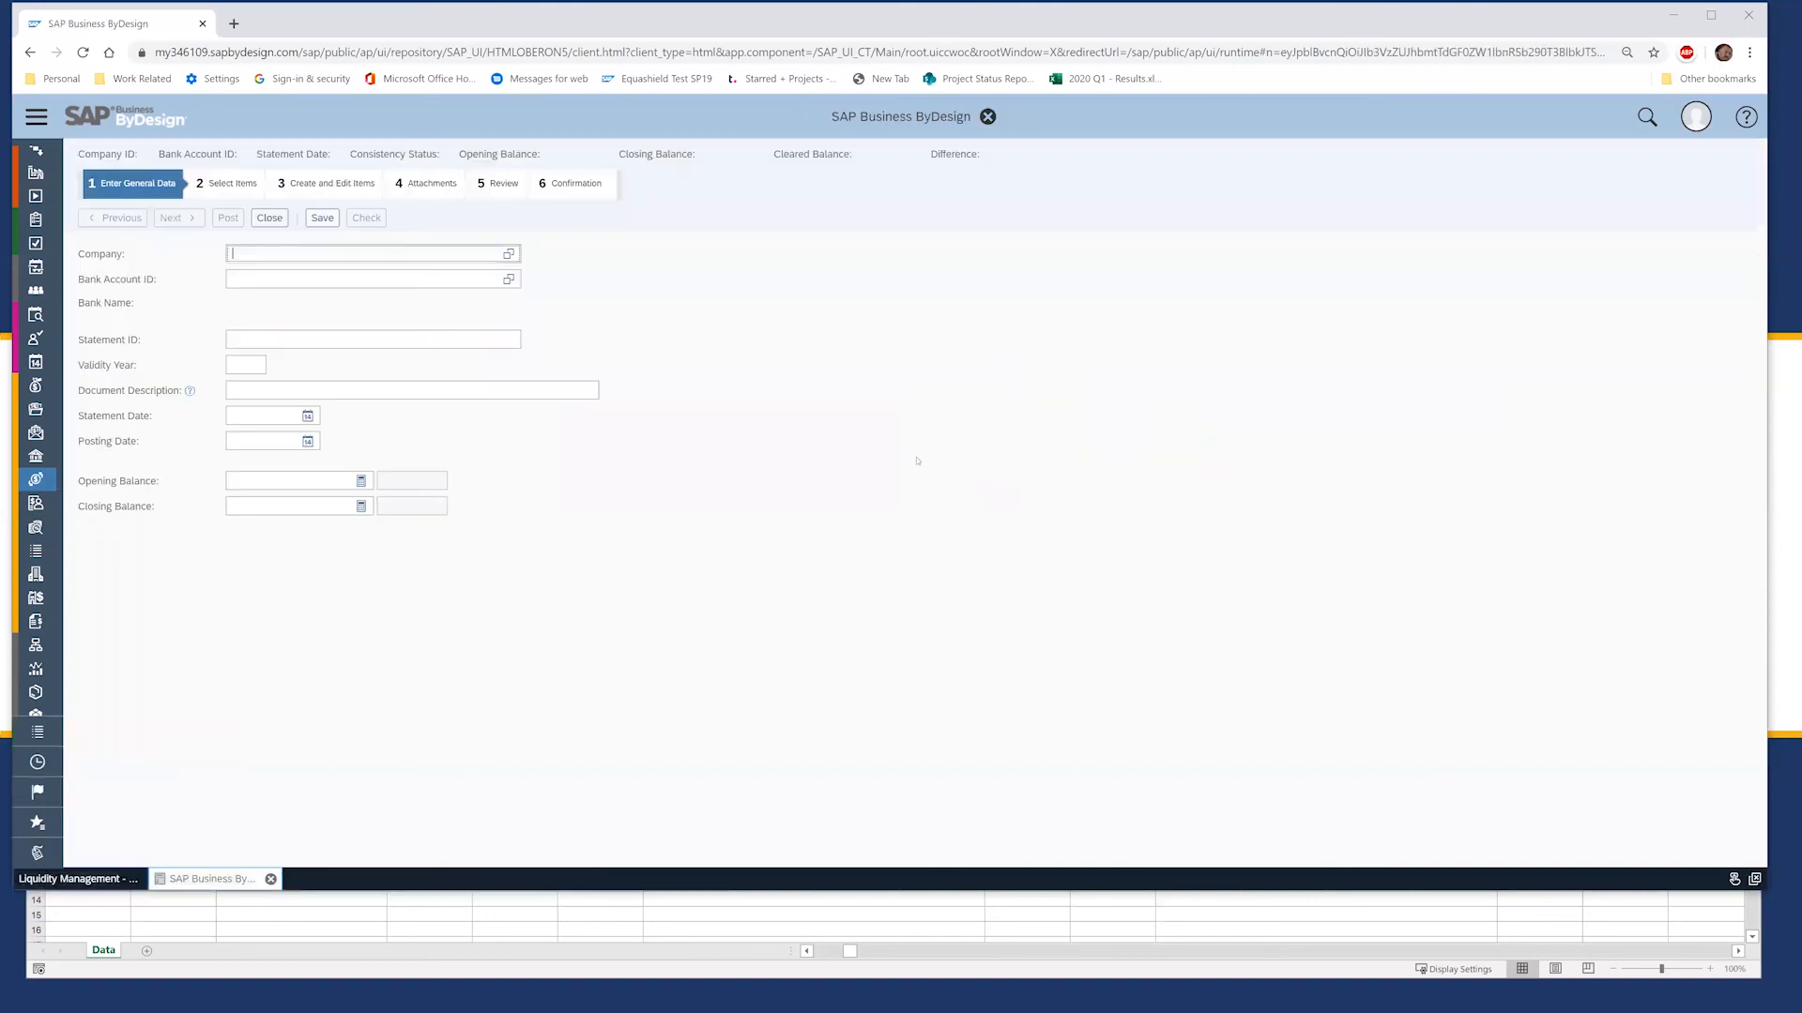
pyautogui.click(174, 218)
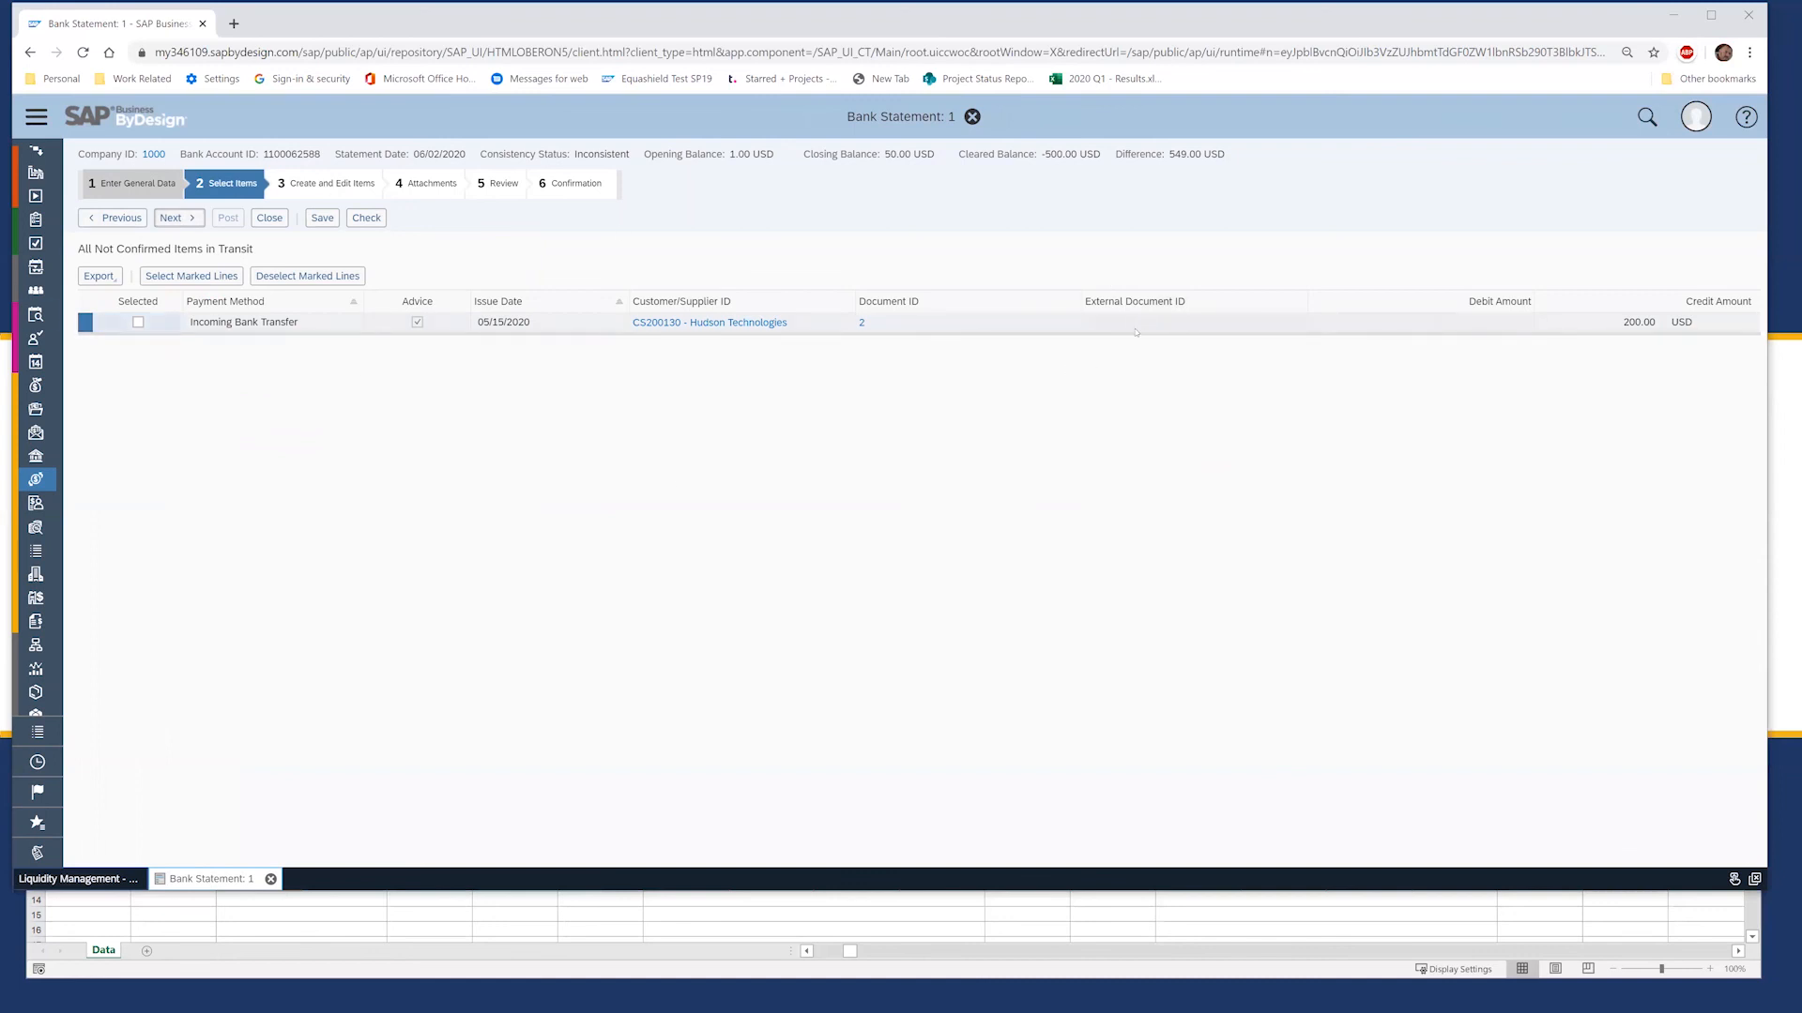
pyautogui.click(203, 217)
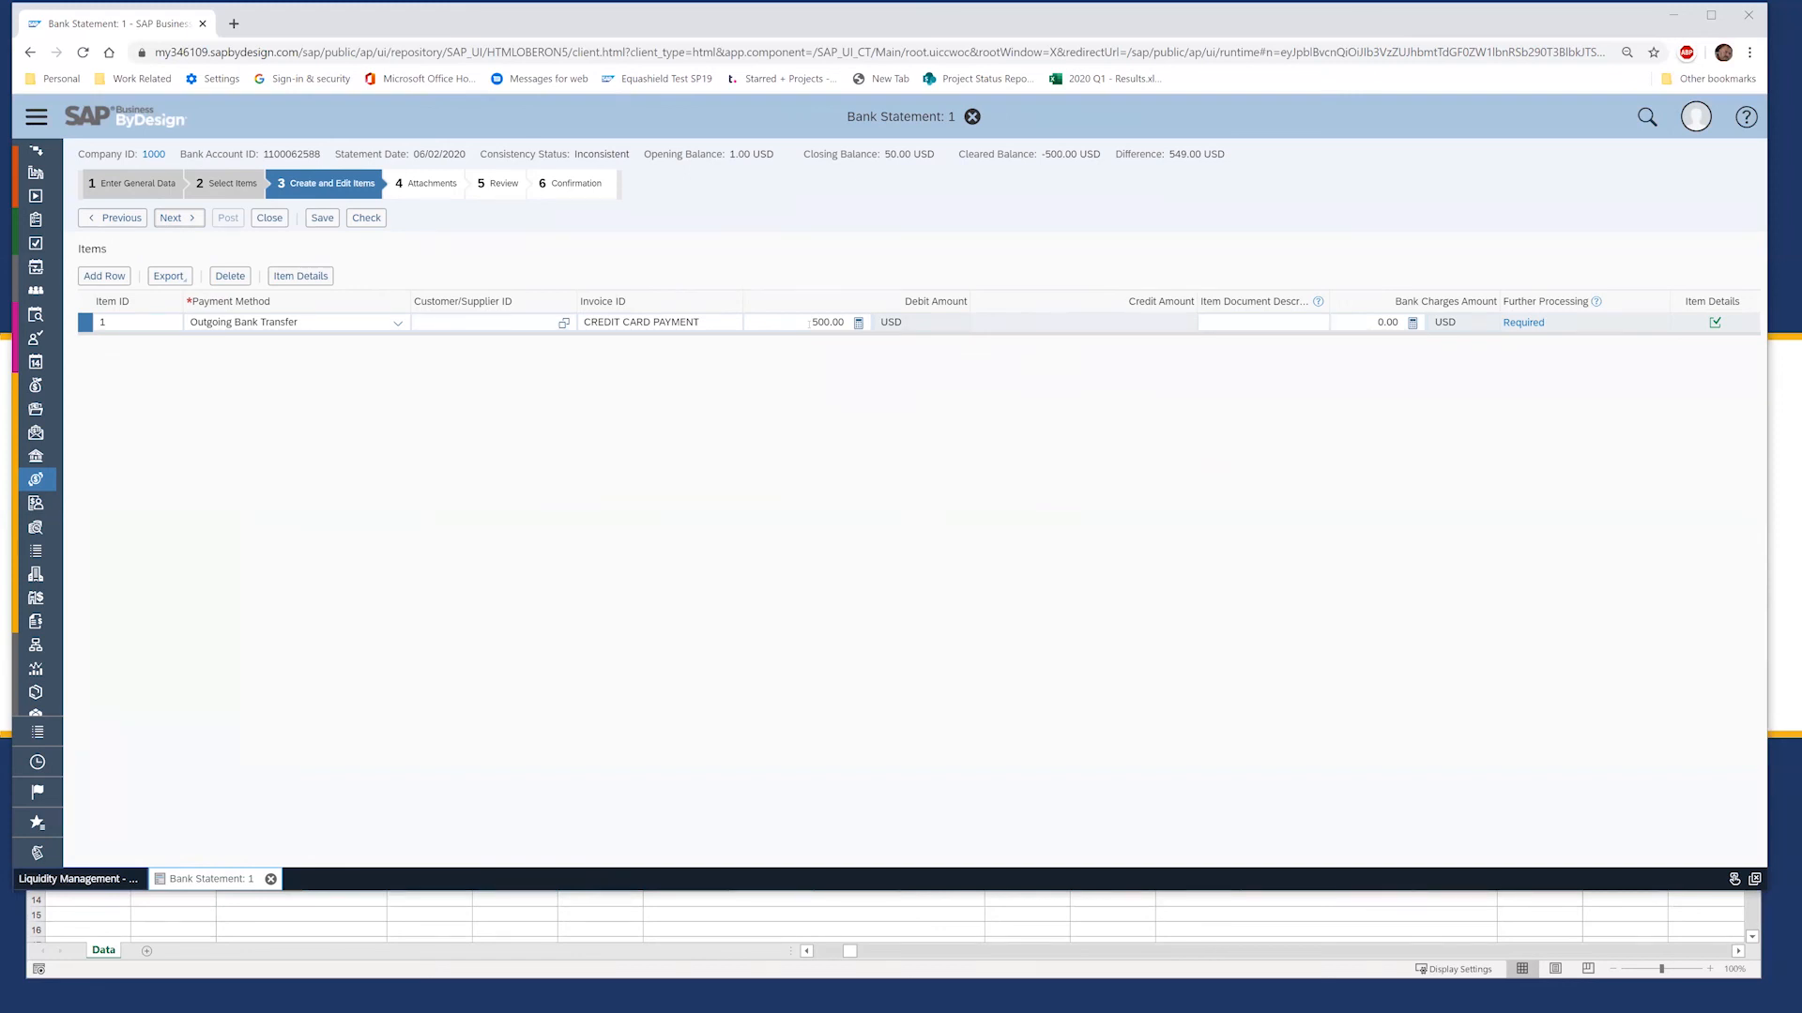
pyautogui.click(1522, 323)
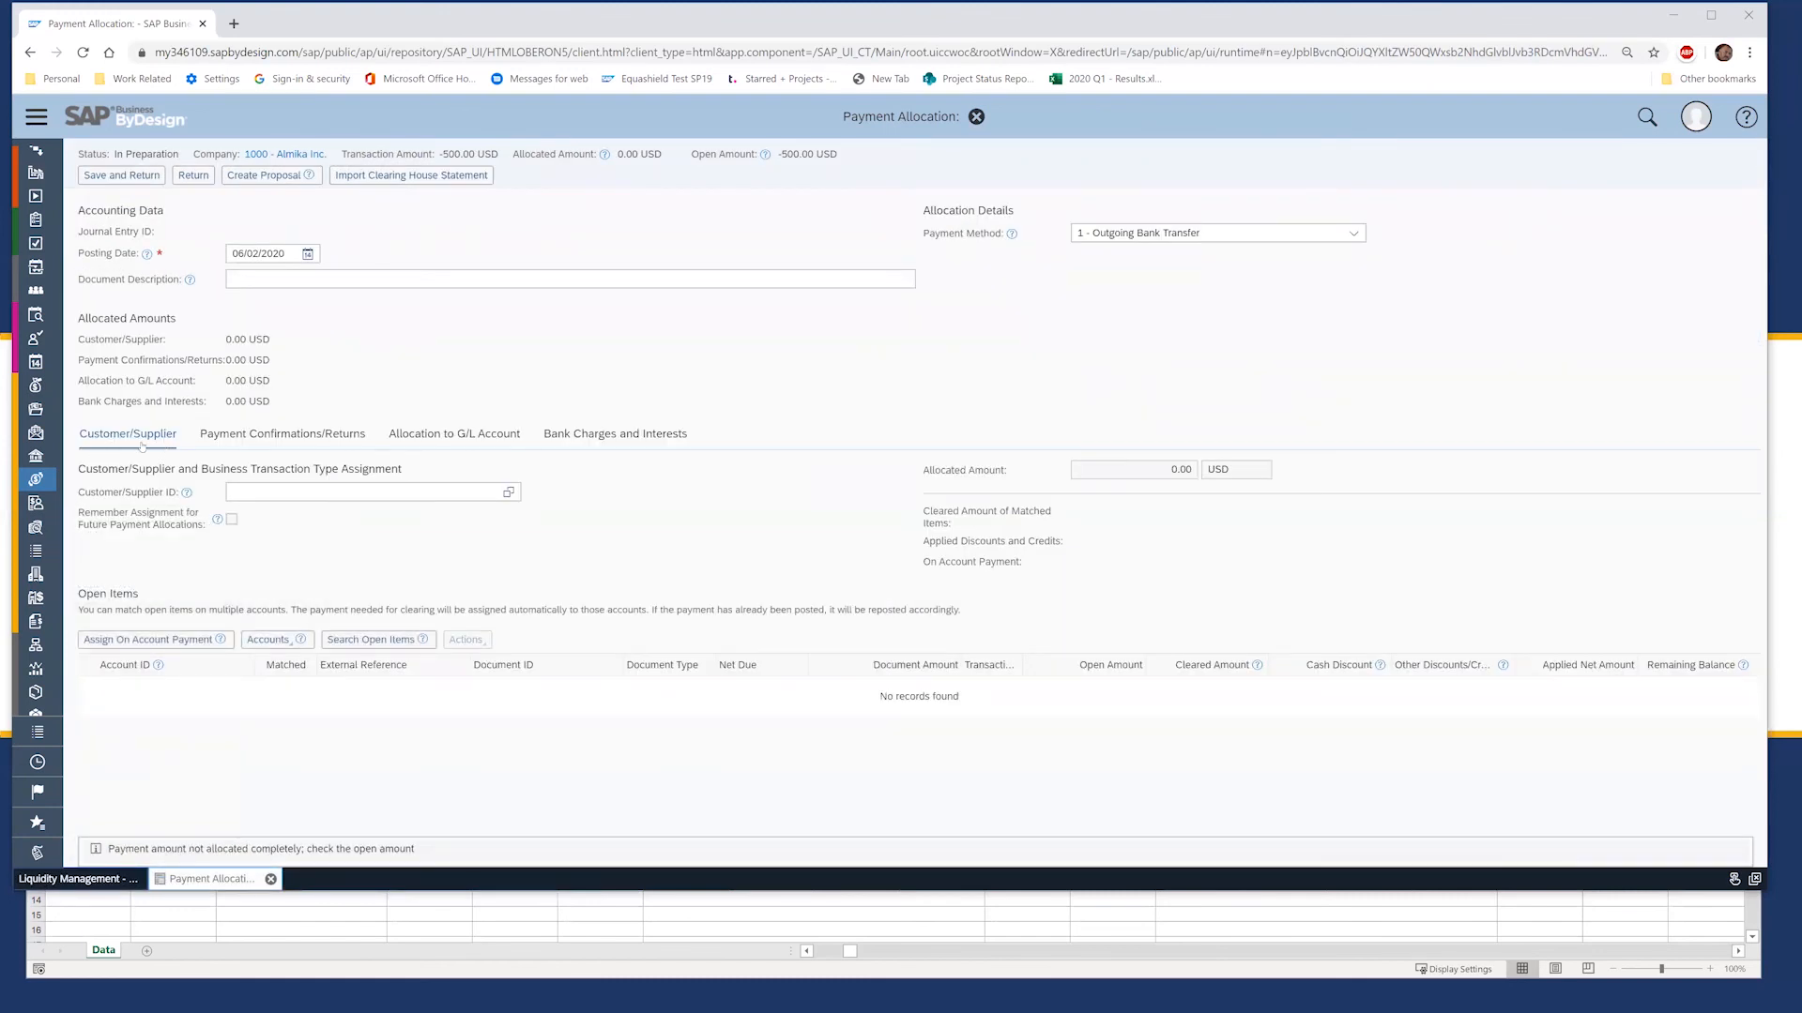
# Step: Load the open items for supplier 10000090, Credit Card Clearing VISA0044
pyautogui.click(280, 489)
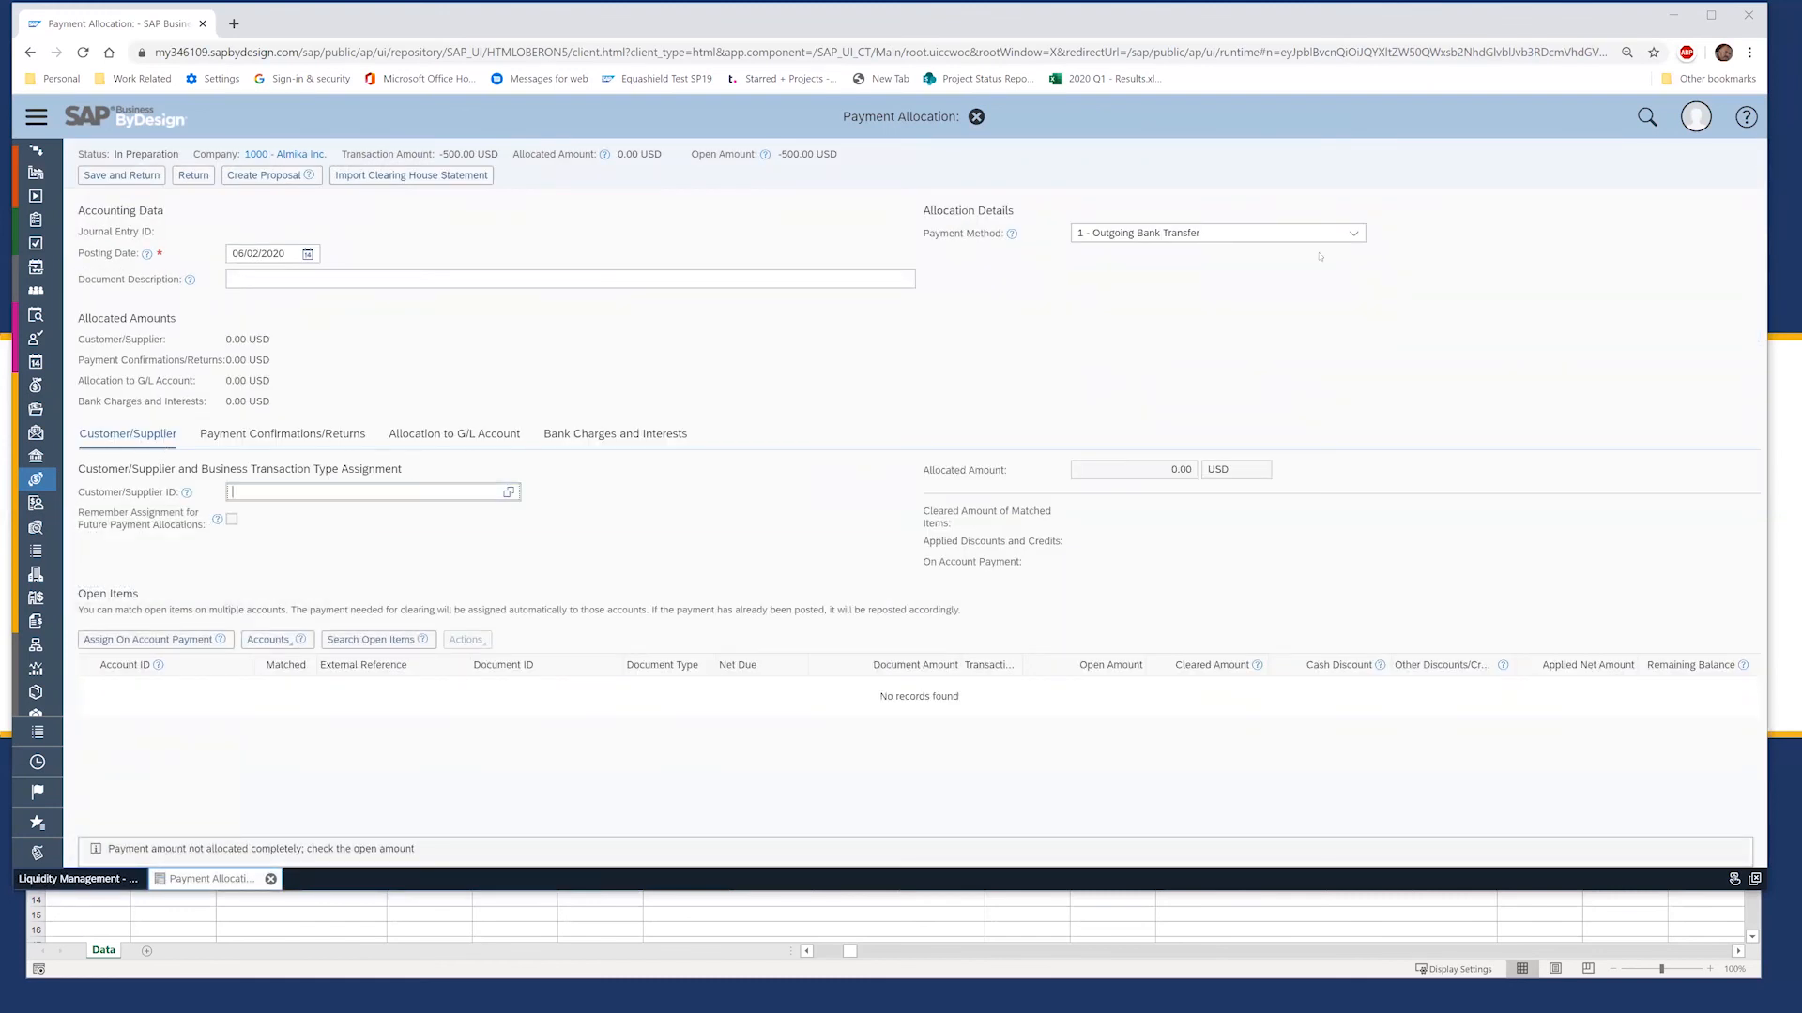
pyautogui.write('10000')
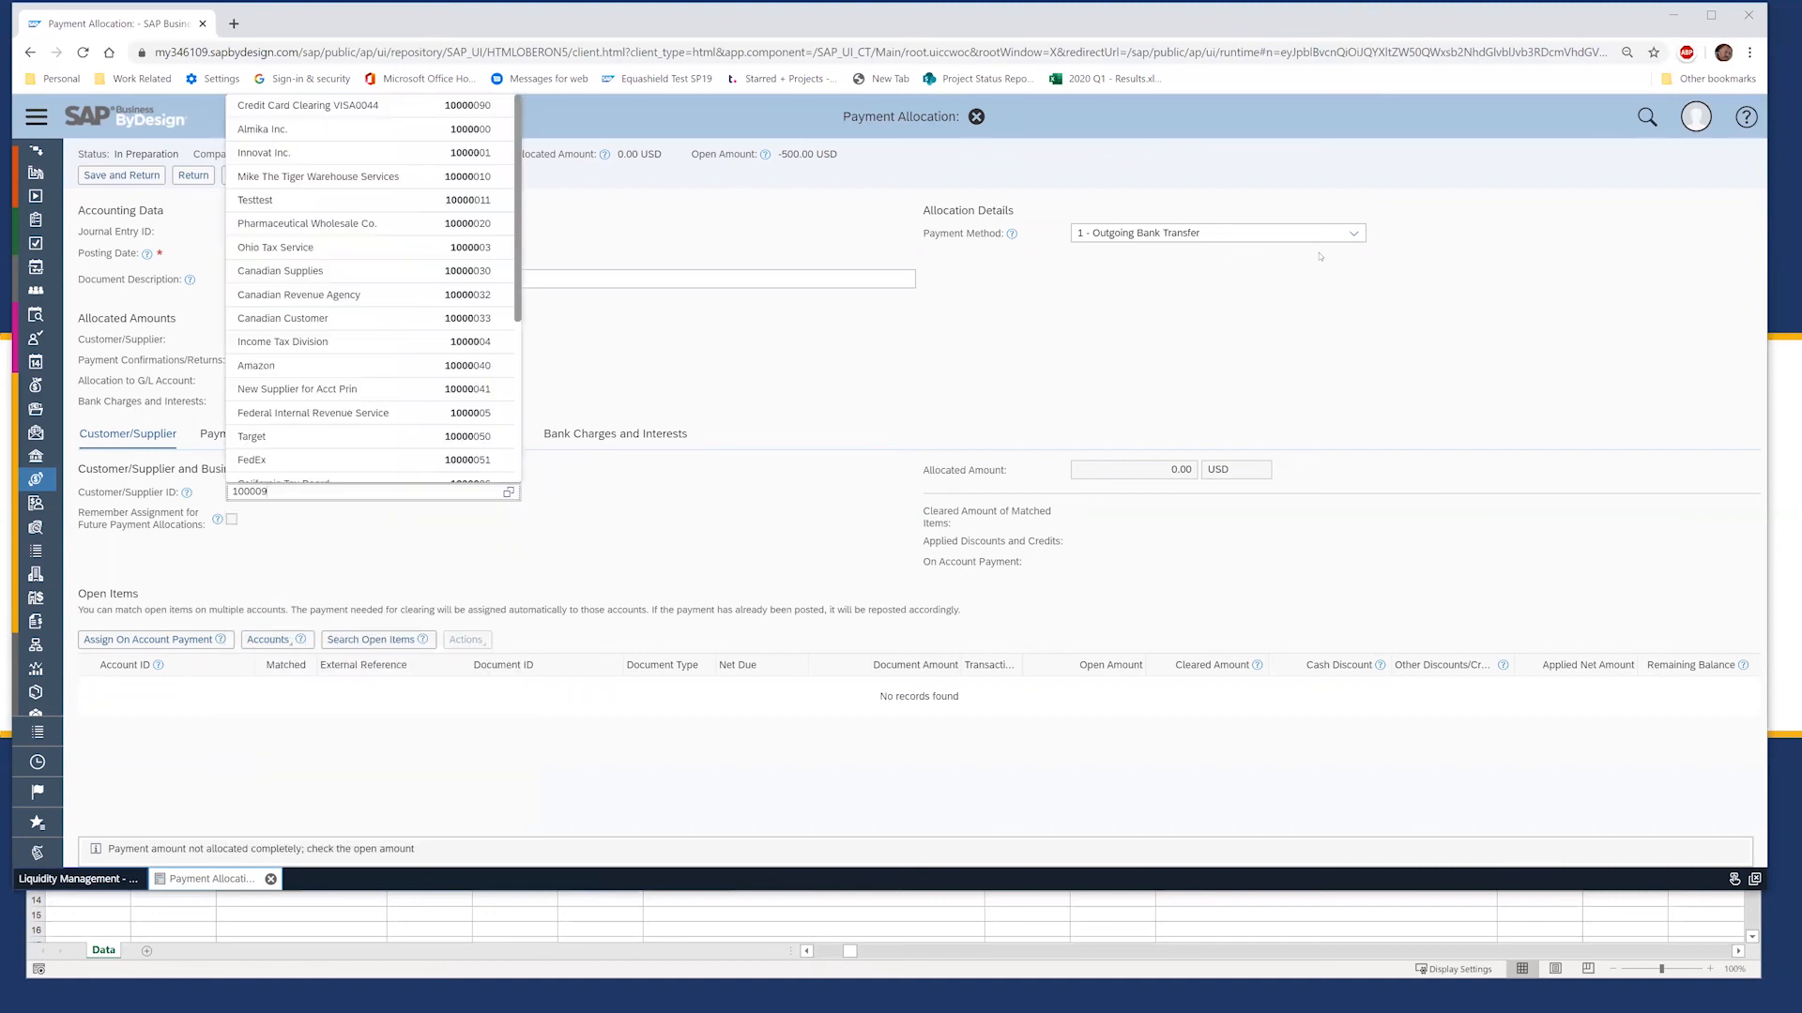
pyautogui.write('09')
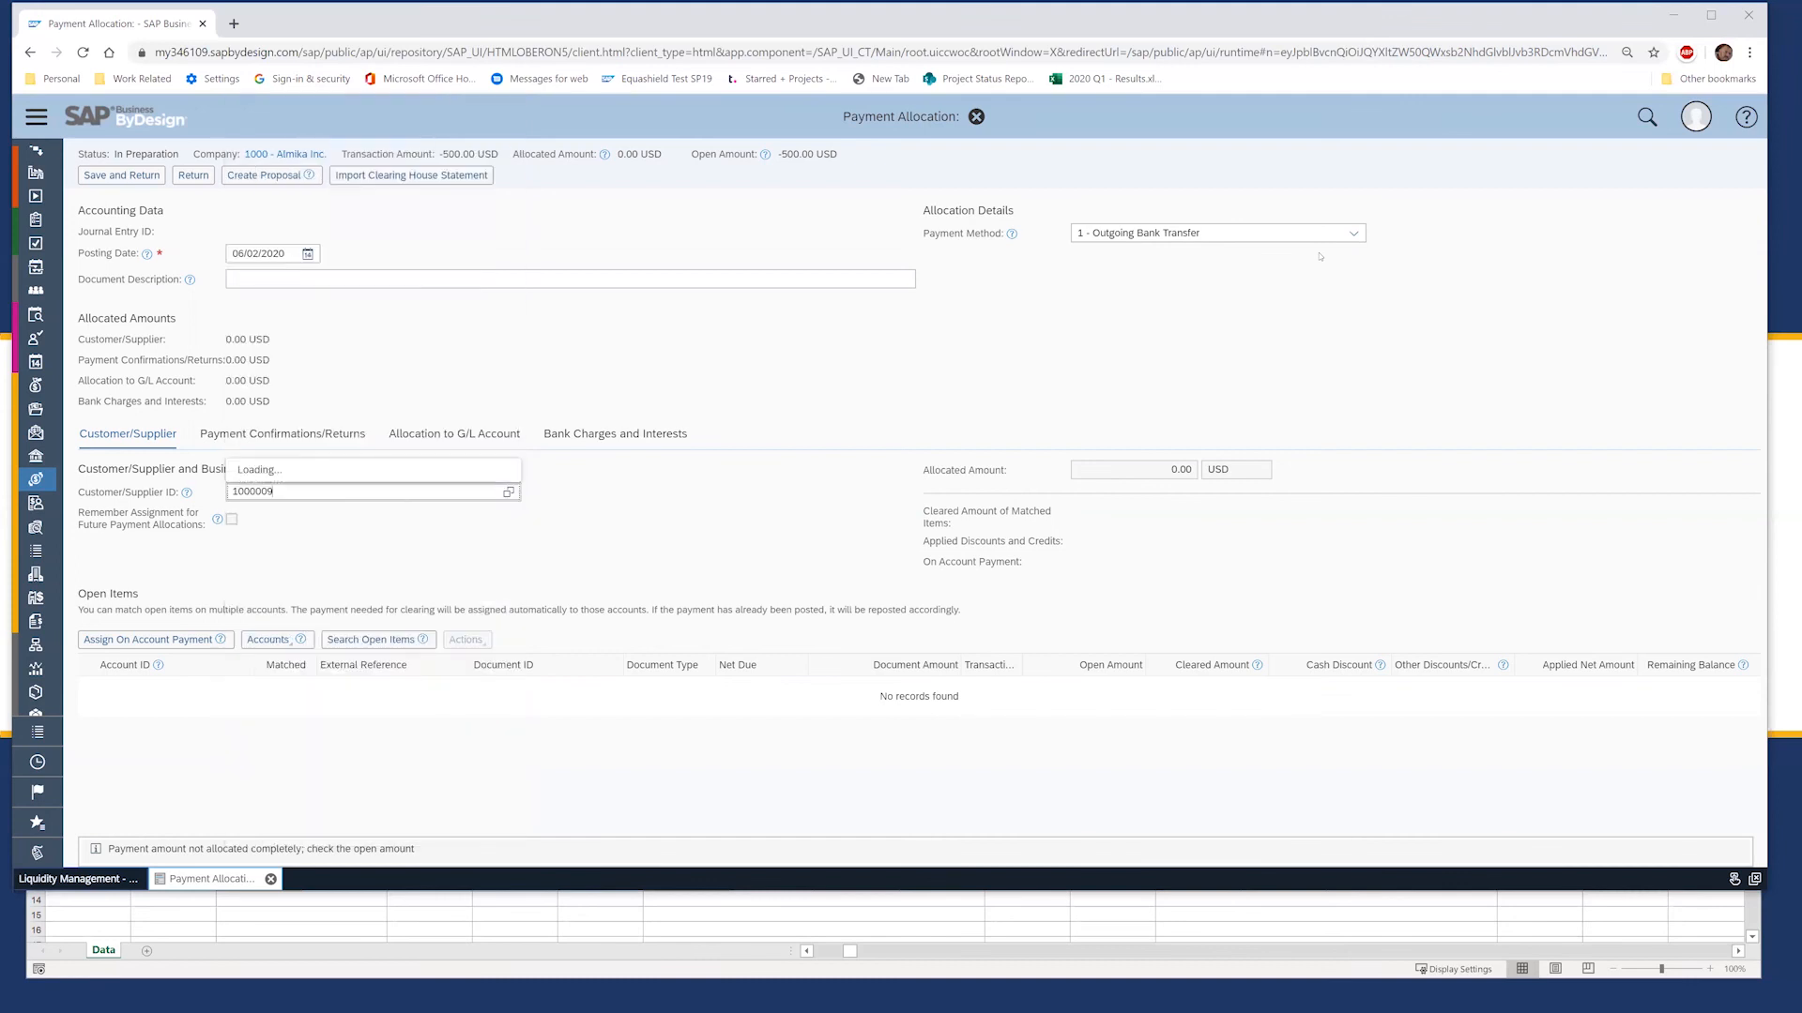
pyautogui.press('Down')
pyautogui.press('Return')
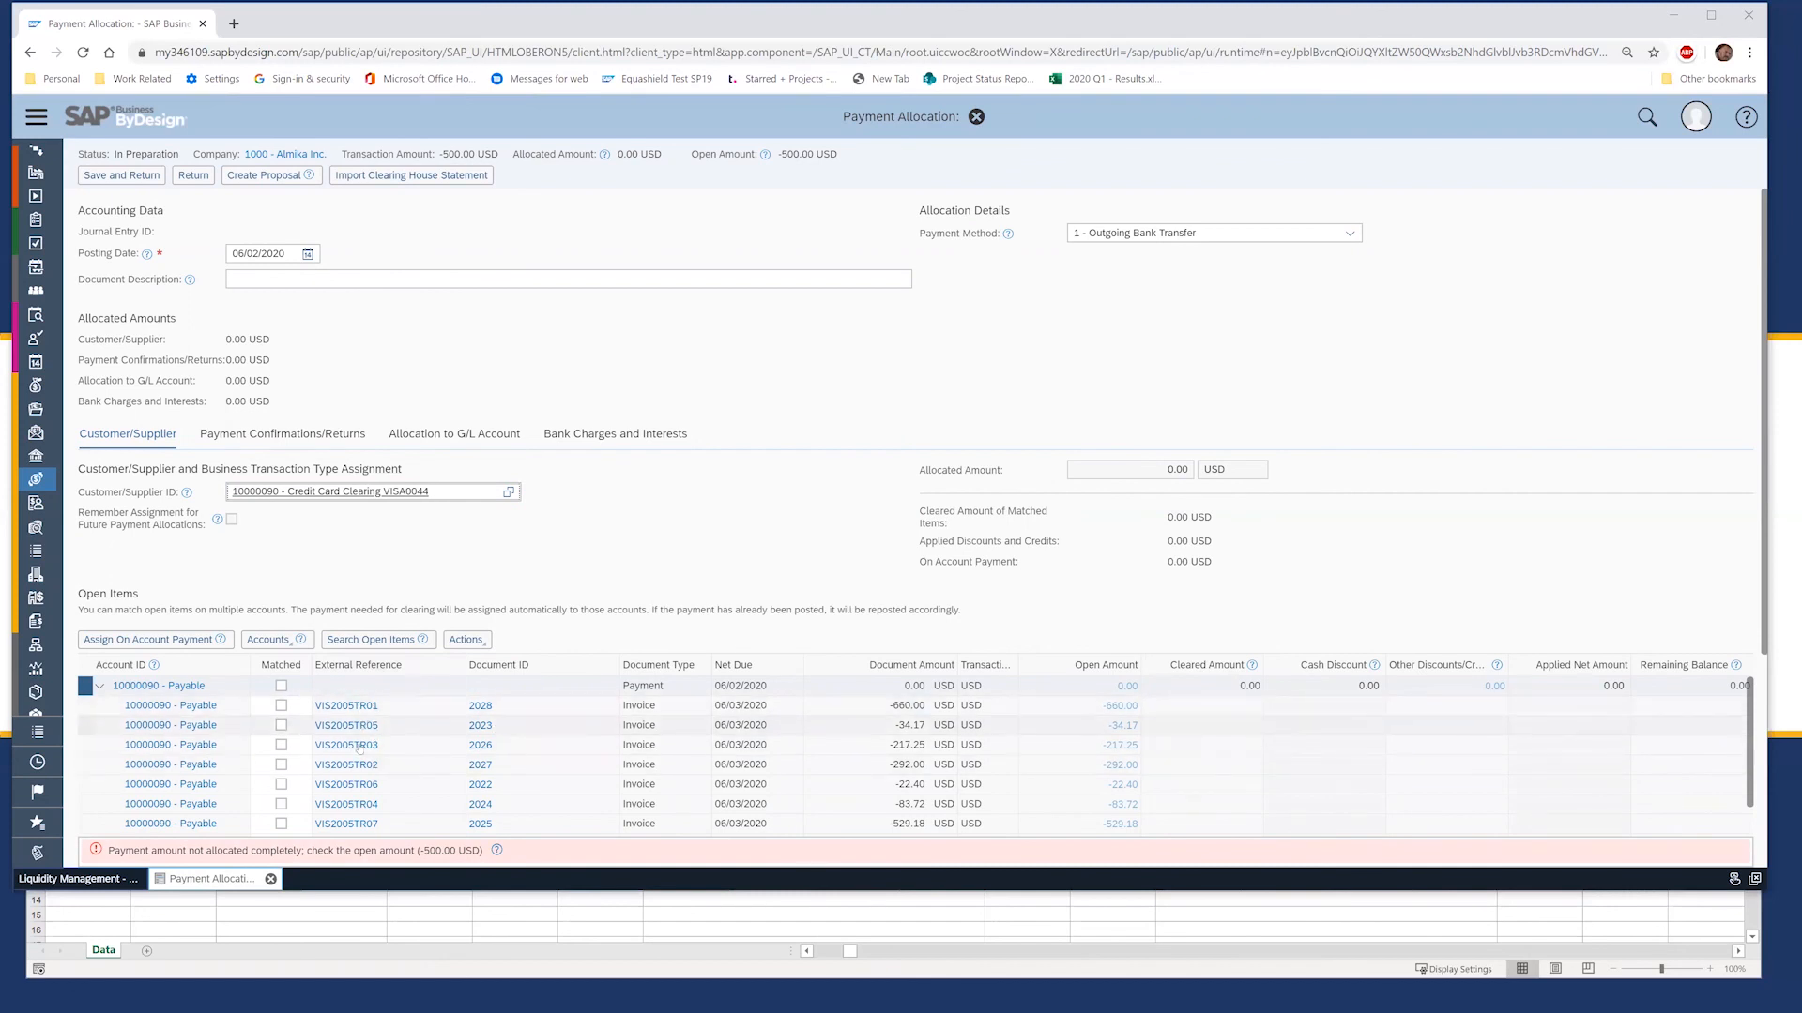
# Step: Match invoices 2035 (-660.00) and 2032 (-529.18) against the credit card payment
pyautogui.scroll(-5, 359, 748)
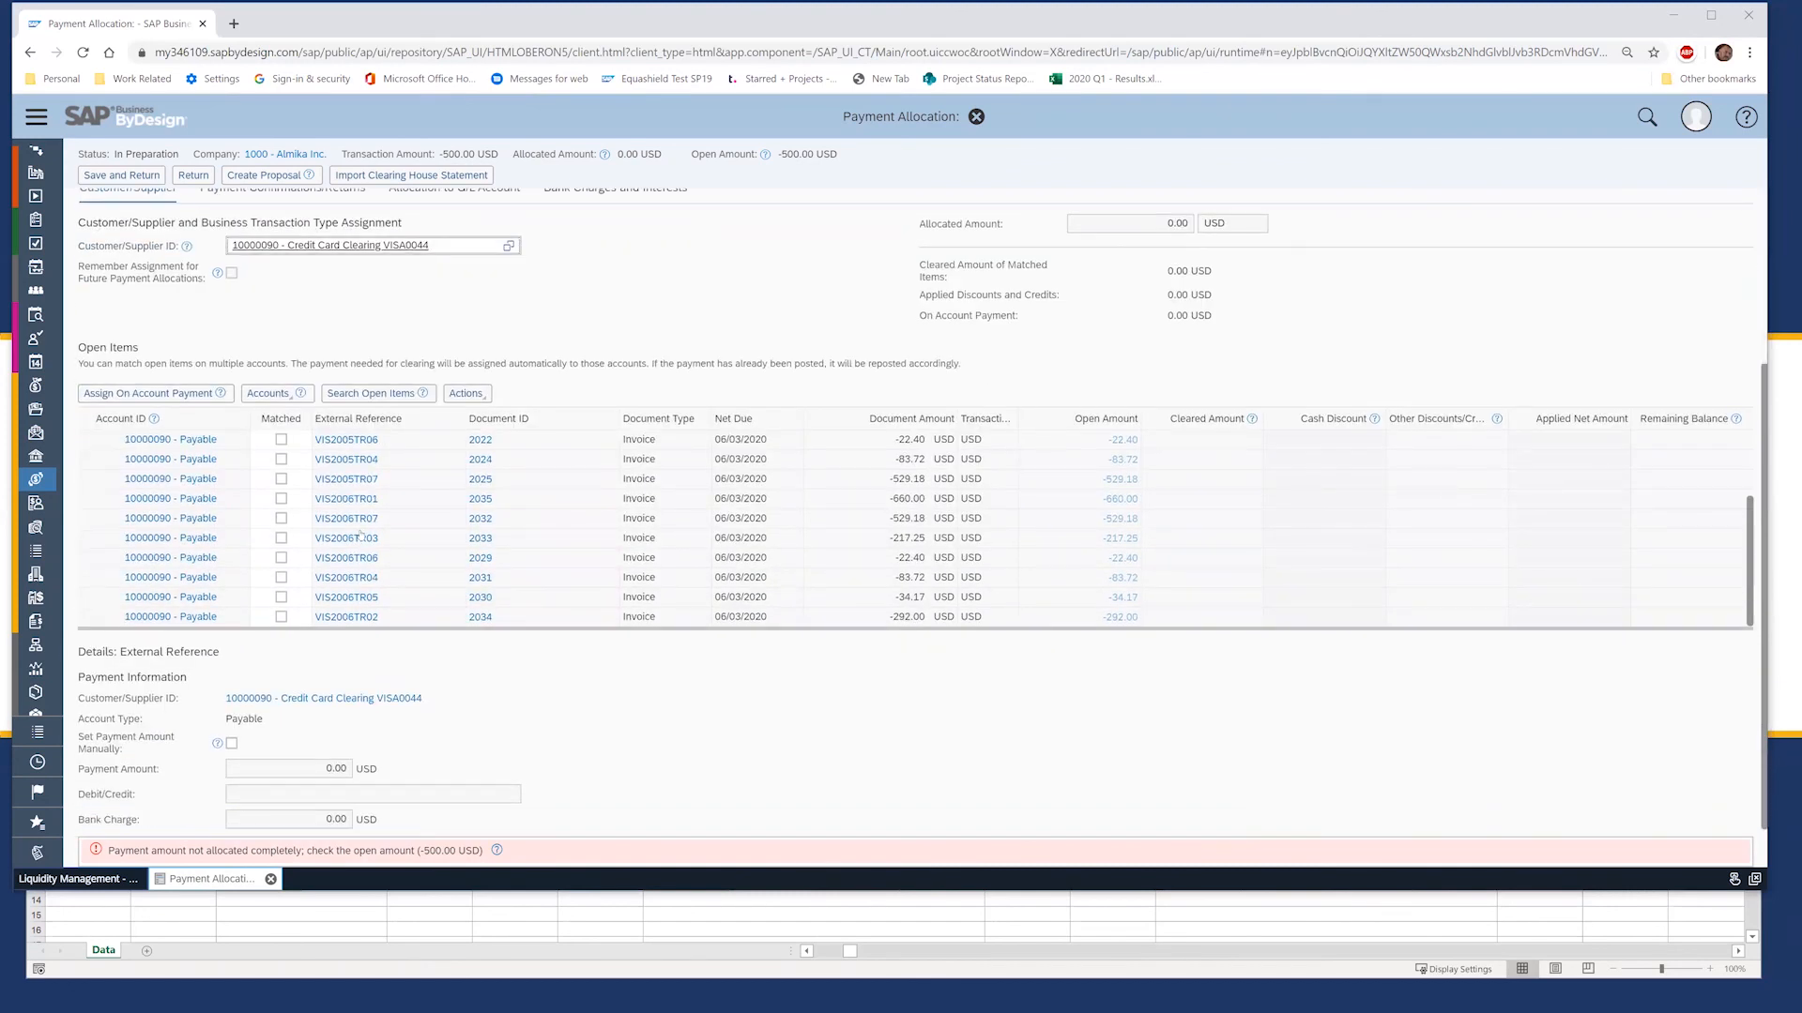
pyautogui.click(281, 498)
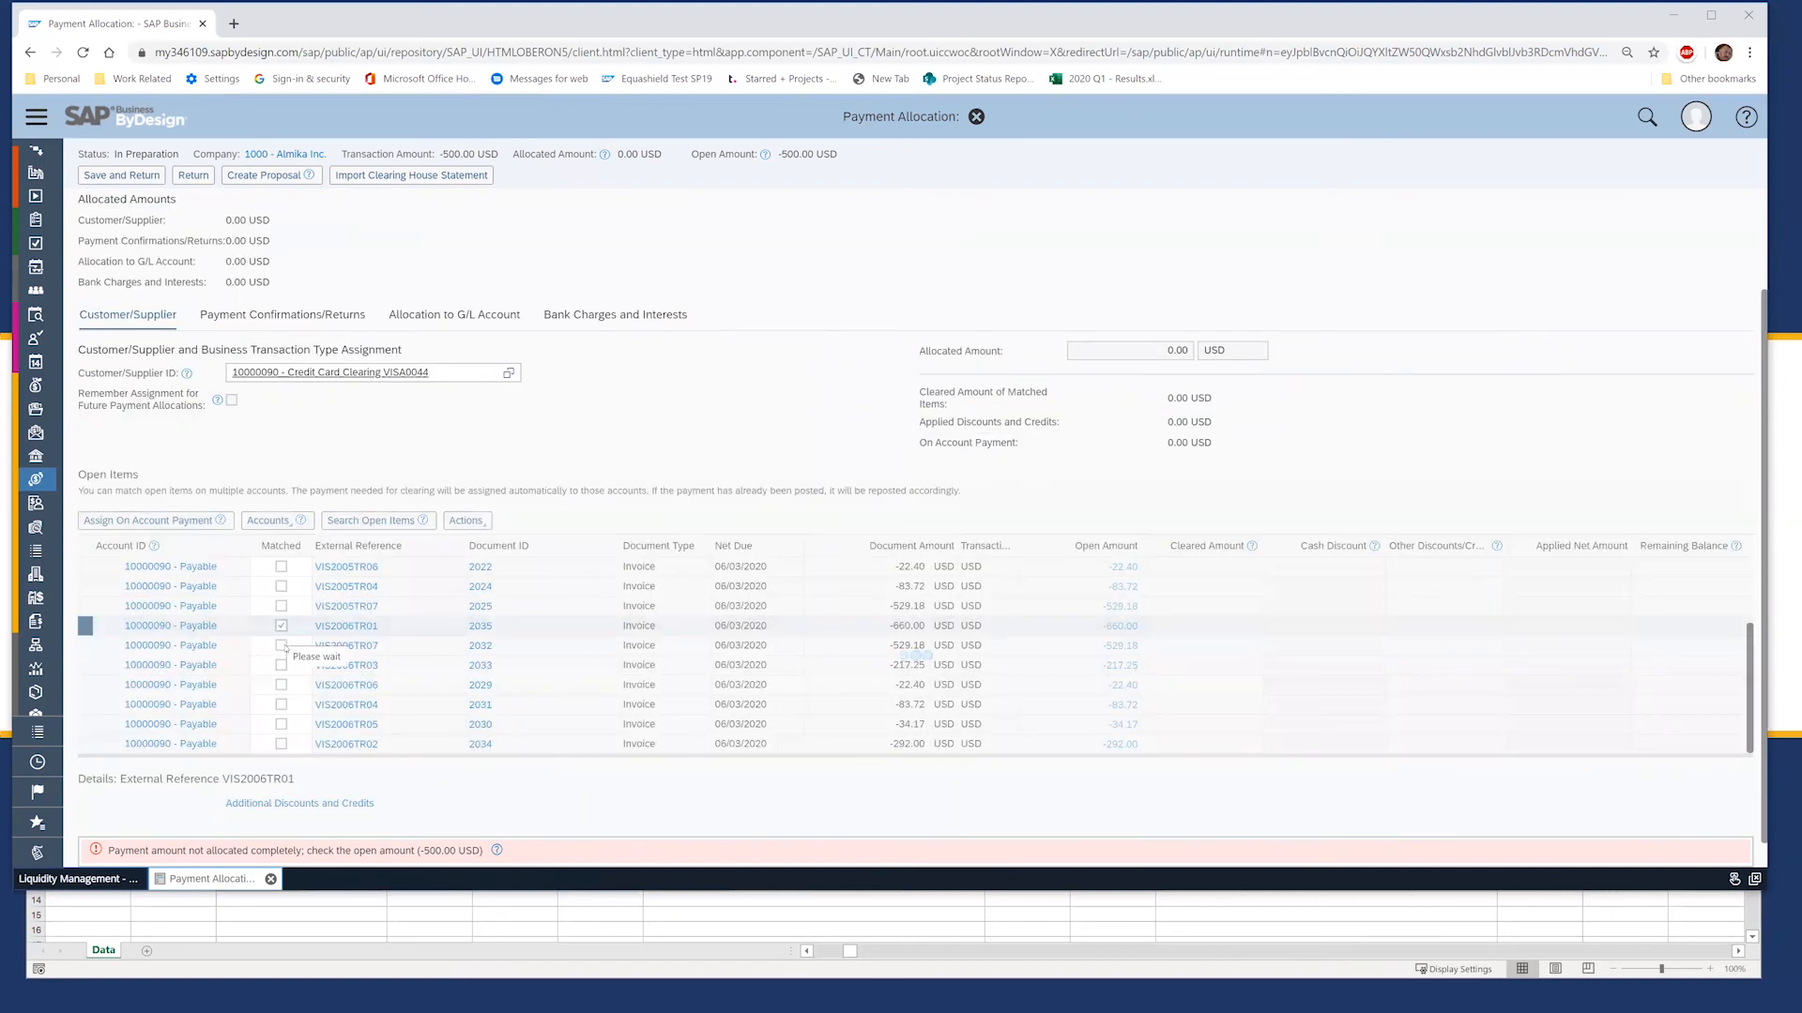
pyautogui.click(283, 688)
pyautogui.click(281, 687)
pyautogui.click(282, 670)
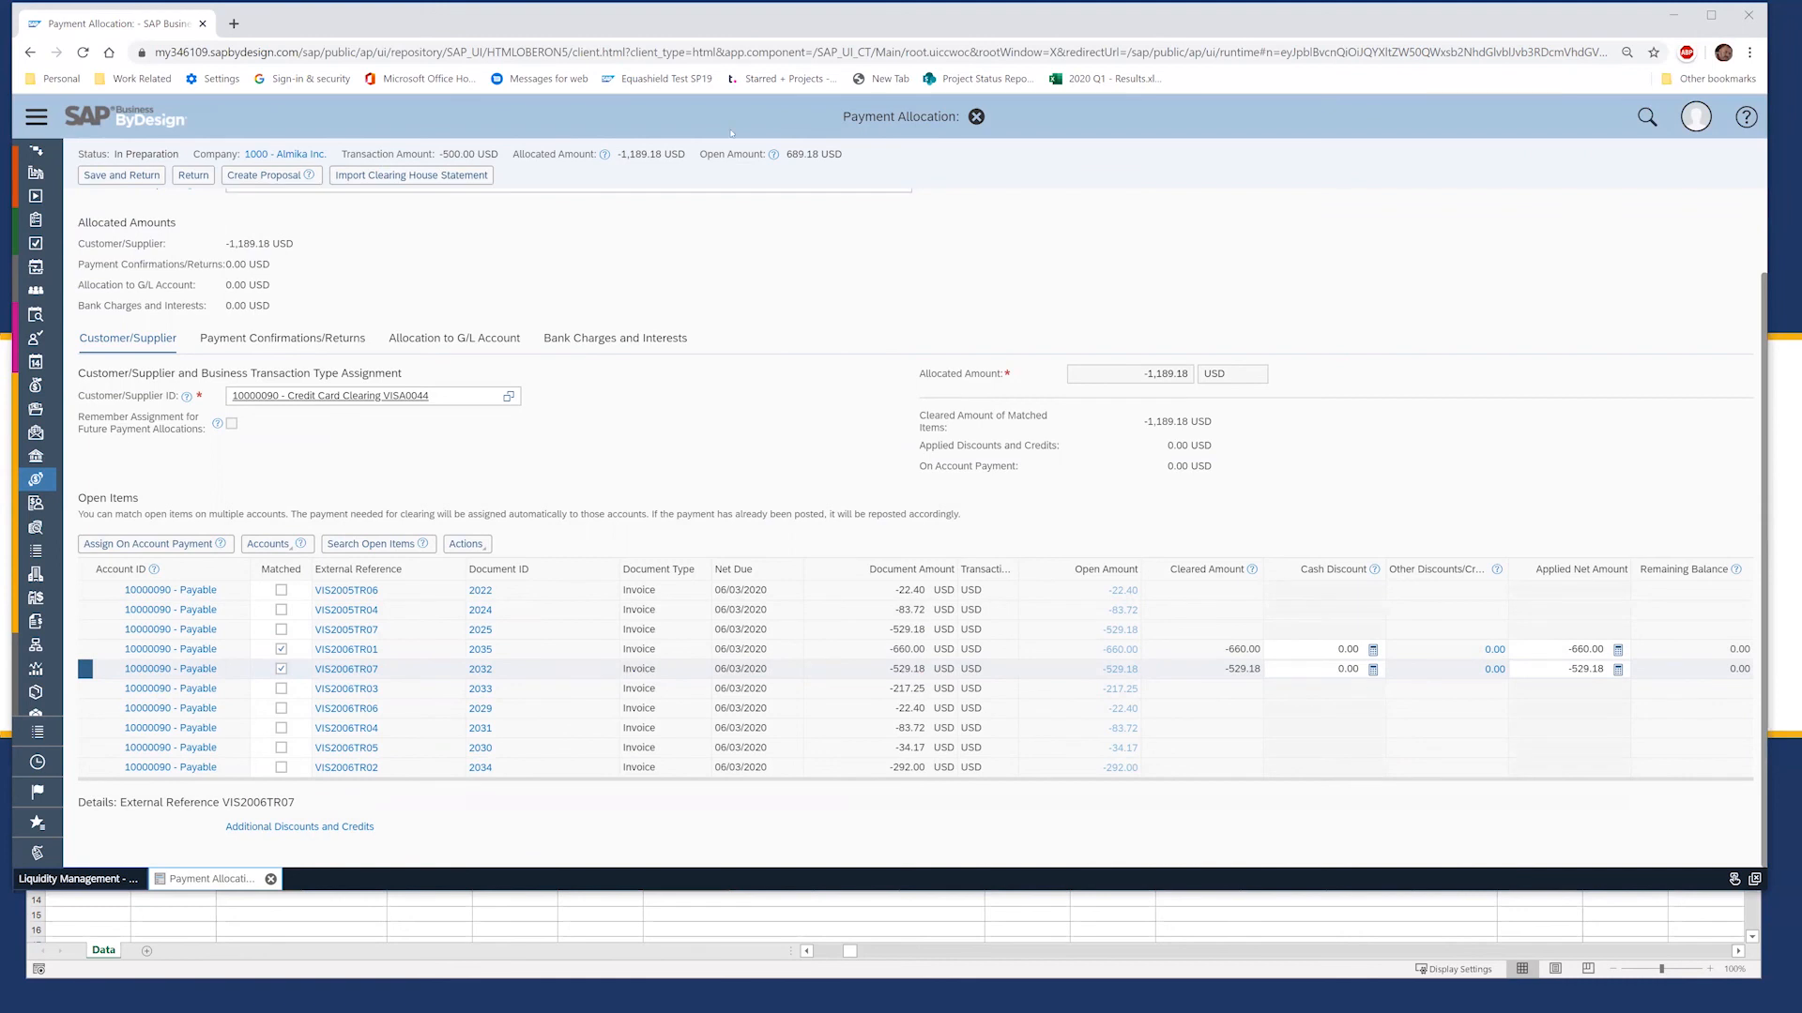
pyautogui.scroll(2, 555, 261)
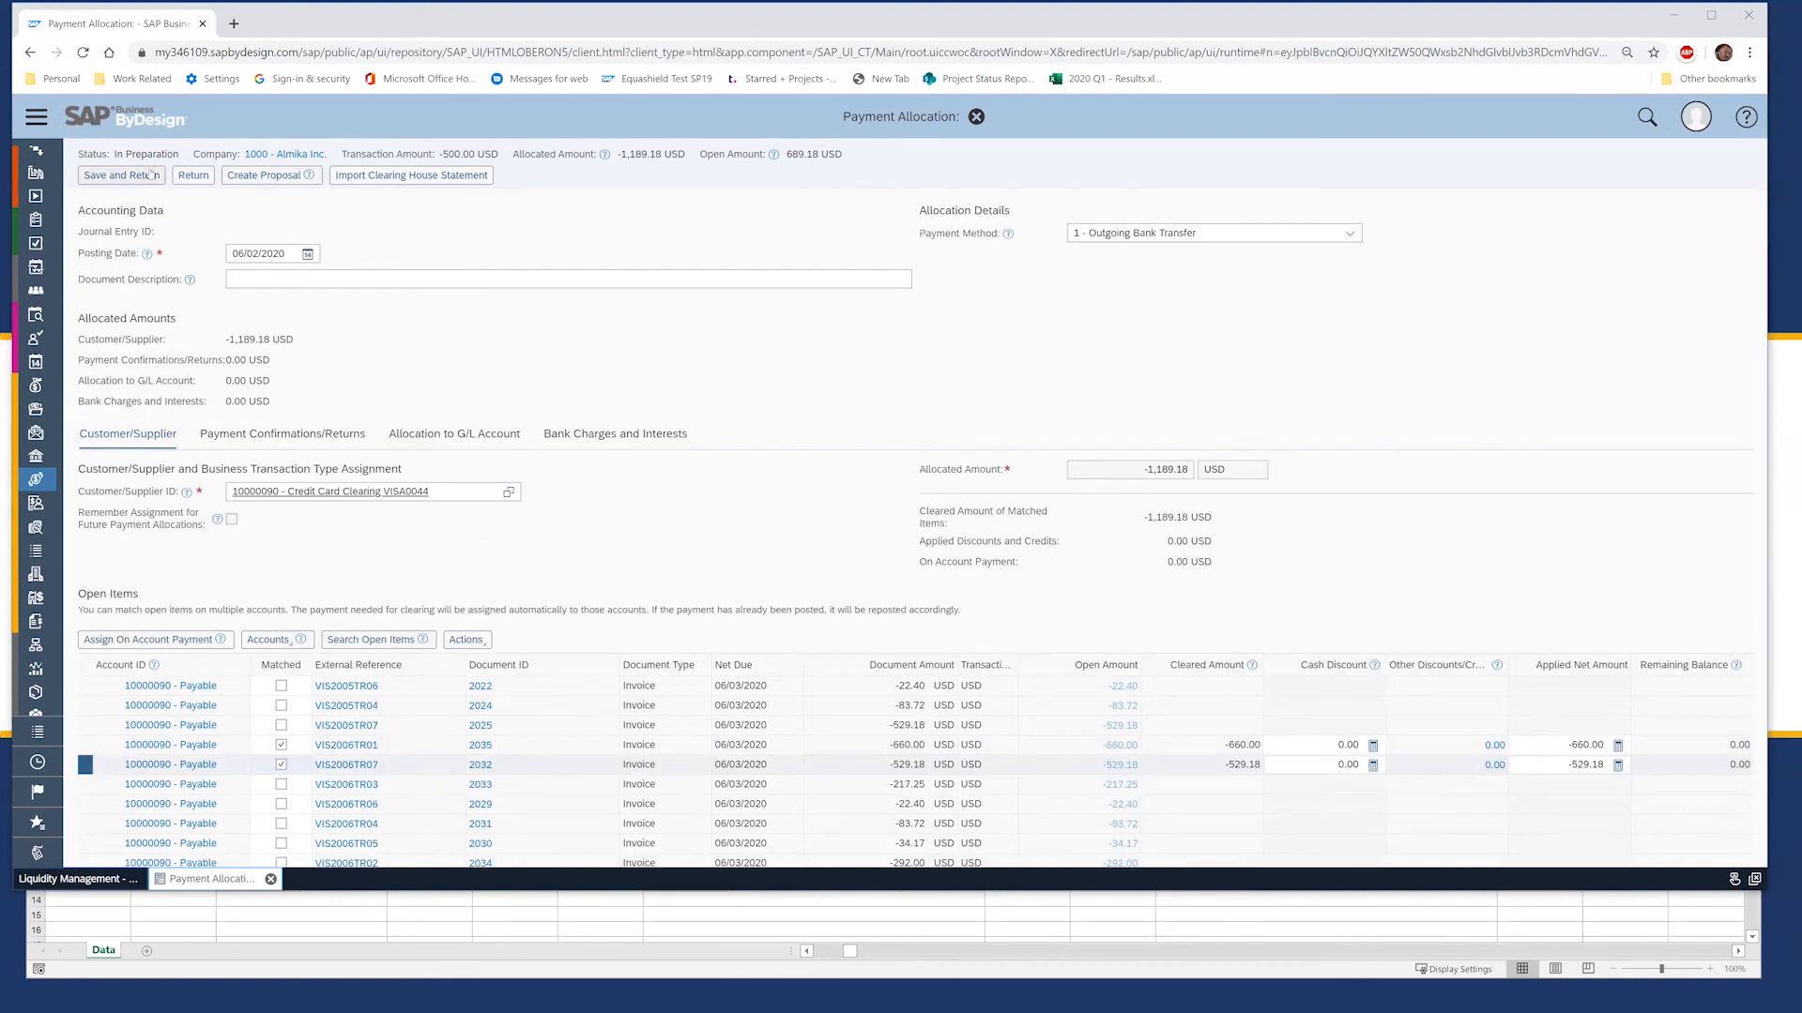
# Step: Close the payment allocation without saving and return to the Credit Card clearing Excel workbook
pyautogui.click(977, 117)
pyautogui.click(917, 528)
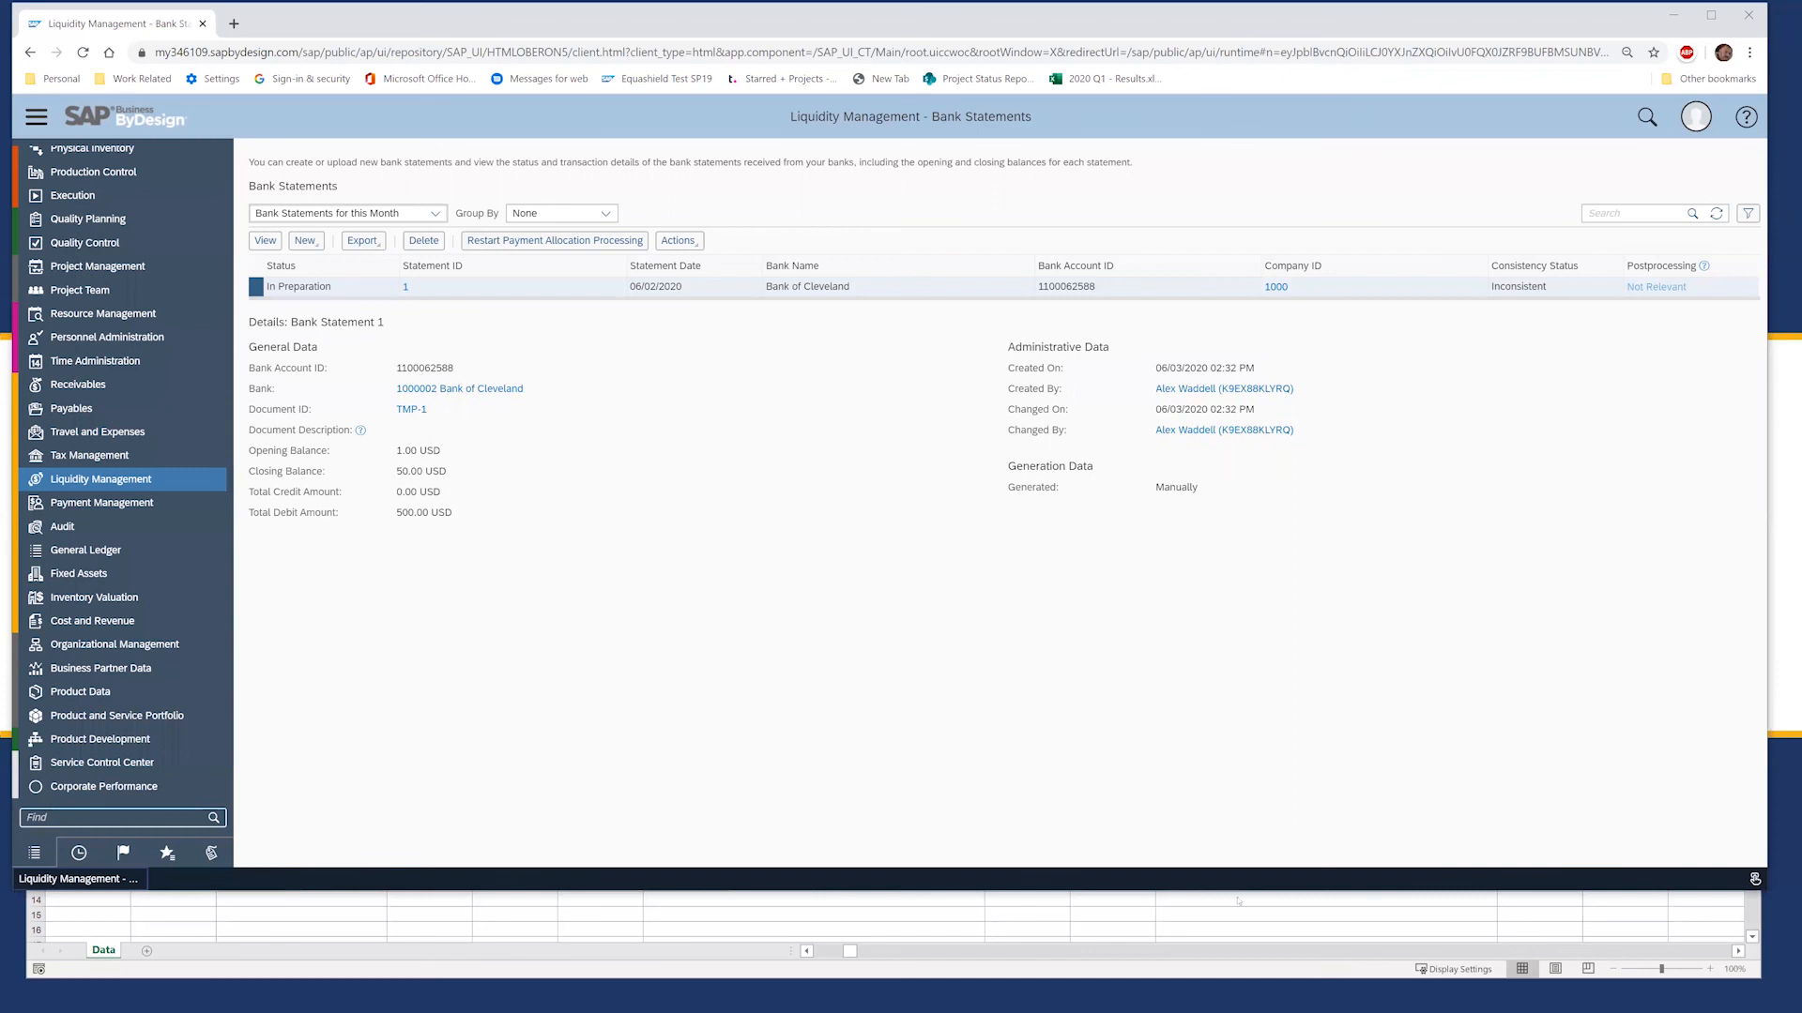
pyautogui.click(1174, 913)
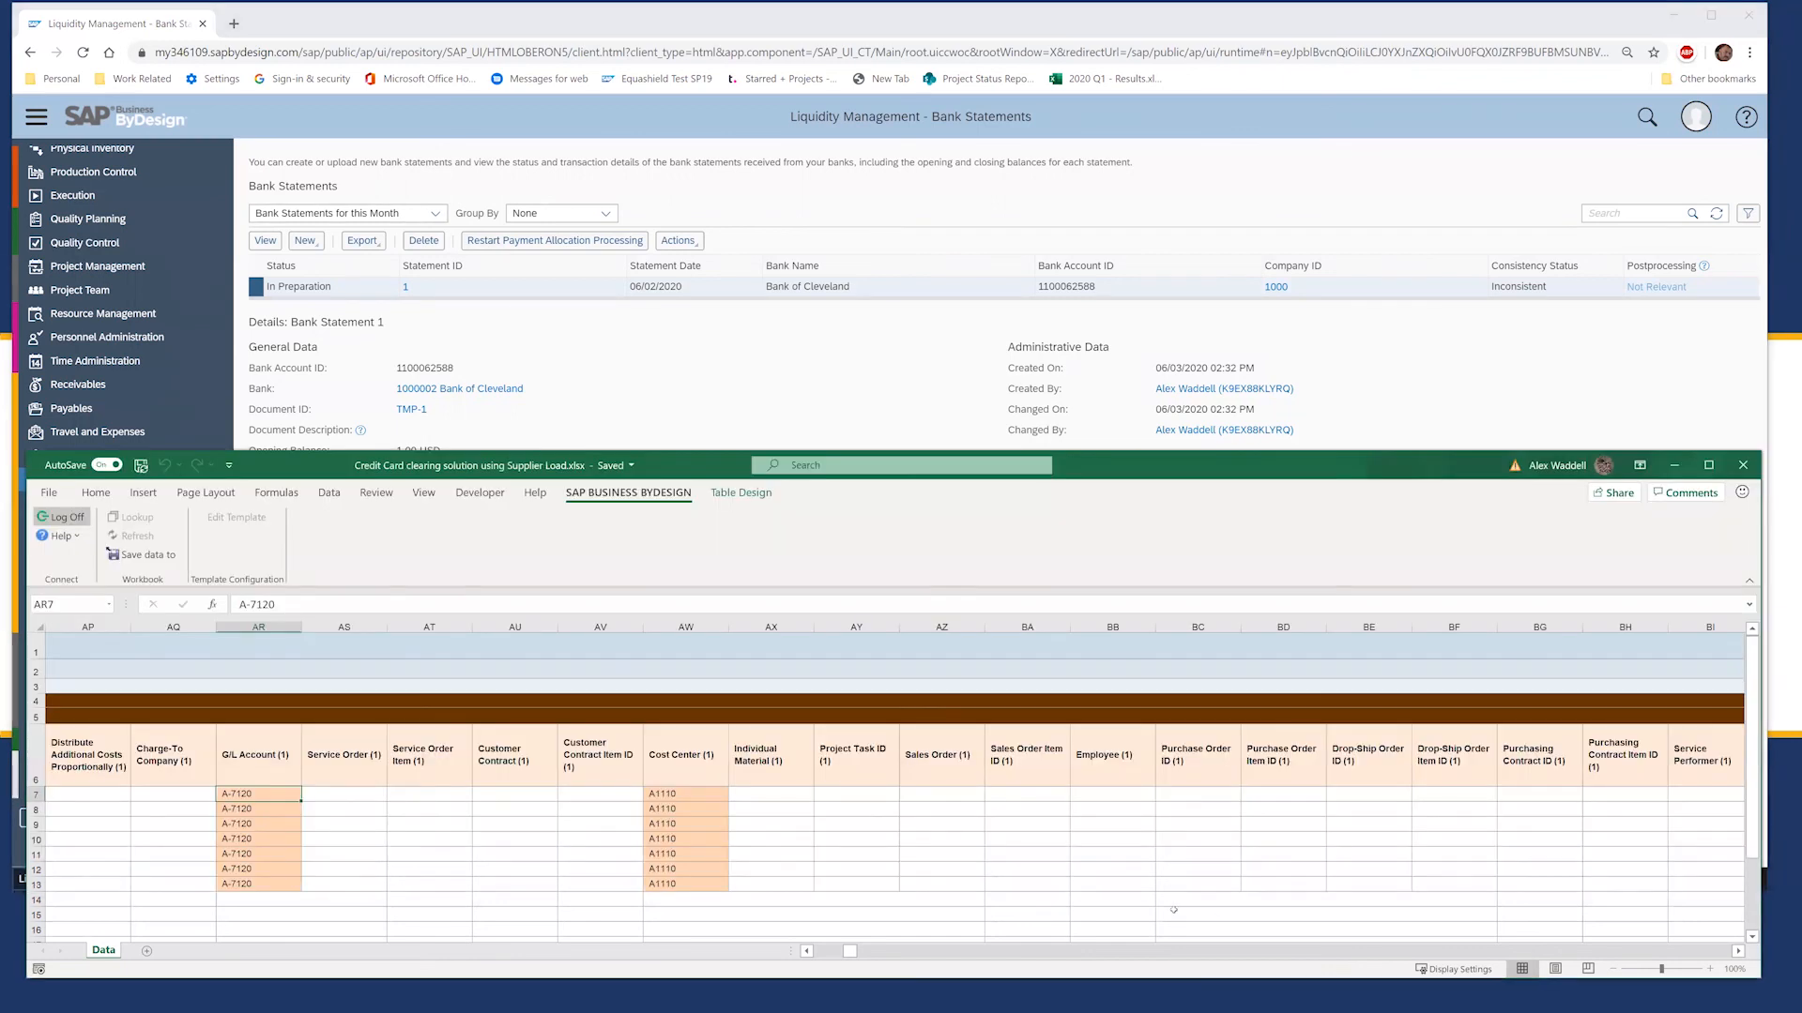